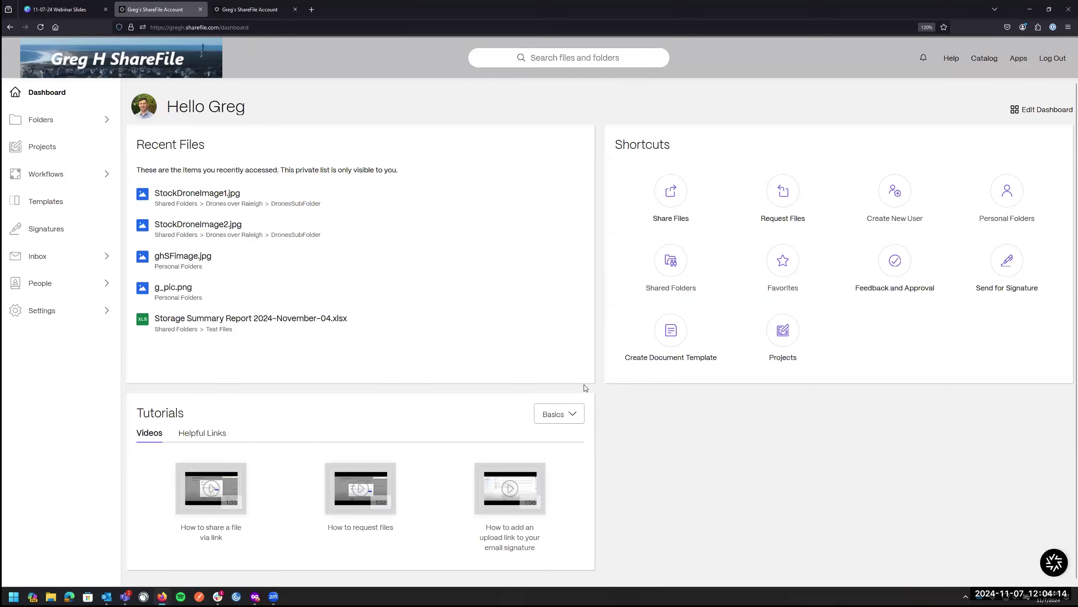
Step: Open the Edit Company Branding page from the company account info in the admin settings
{"action": "left_click", "coordinate": [54, 311]}
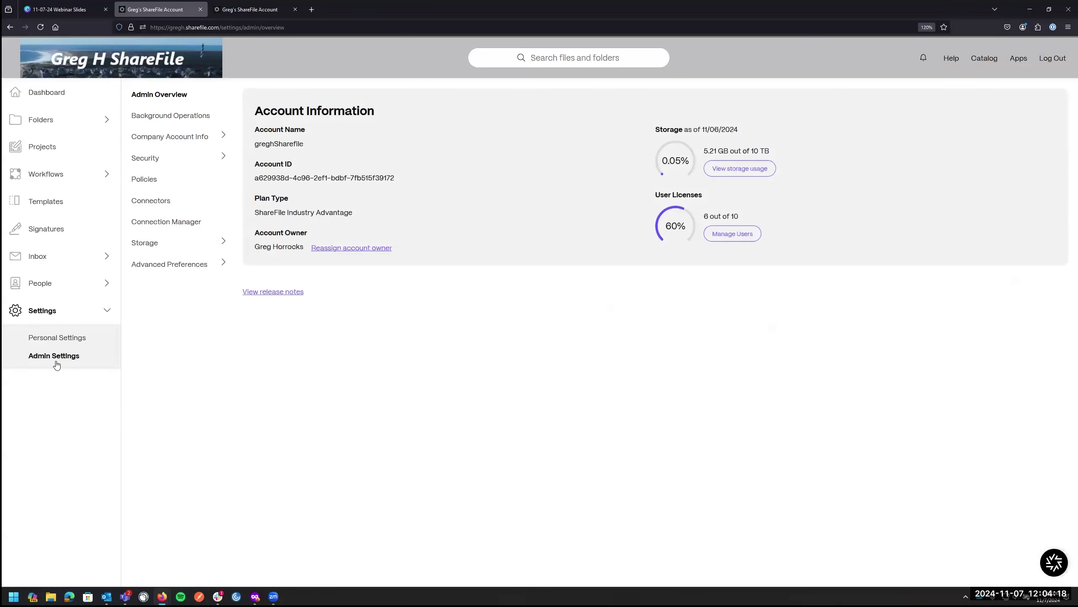
{"action": "left_click", "coordinate": [85, 142]}
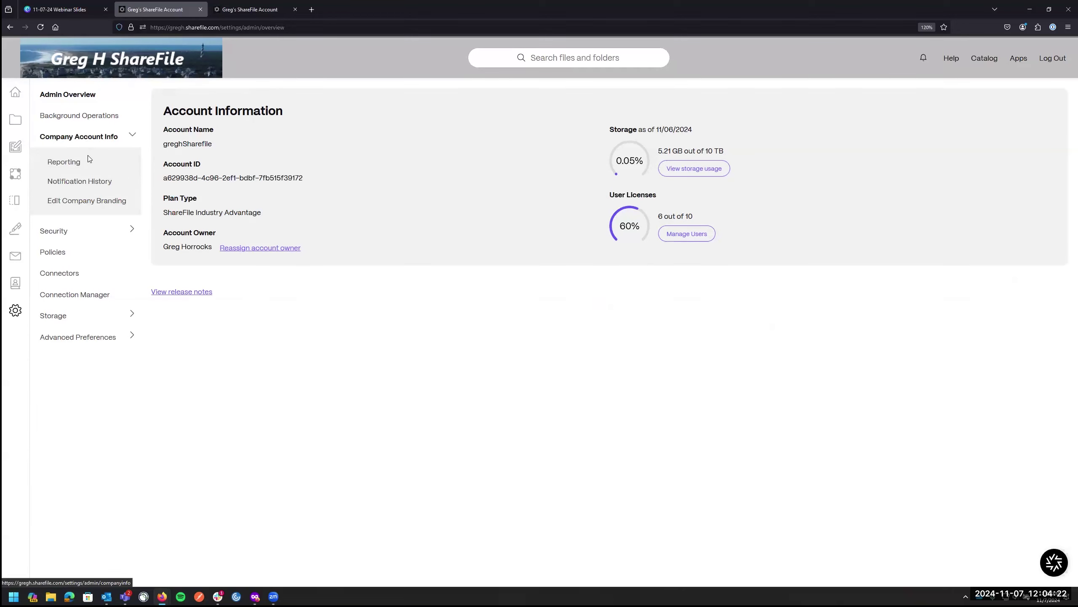
{"action": "left_click", "coordinate": [88, 204]}
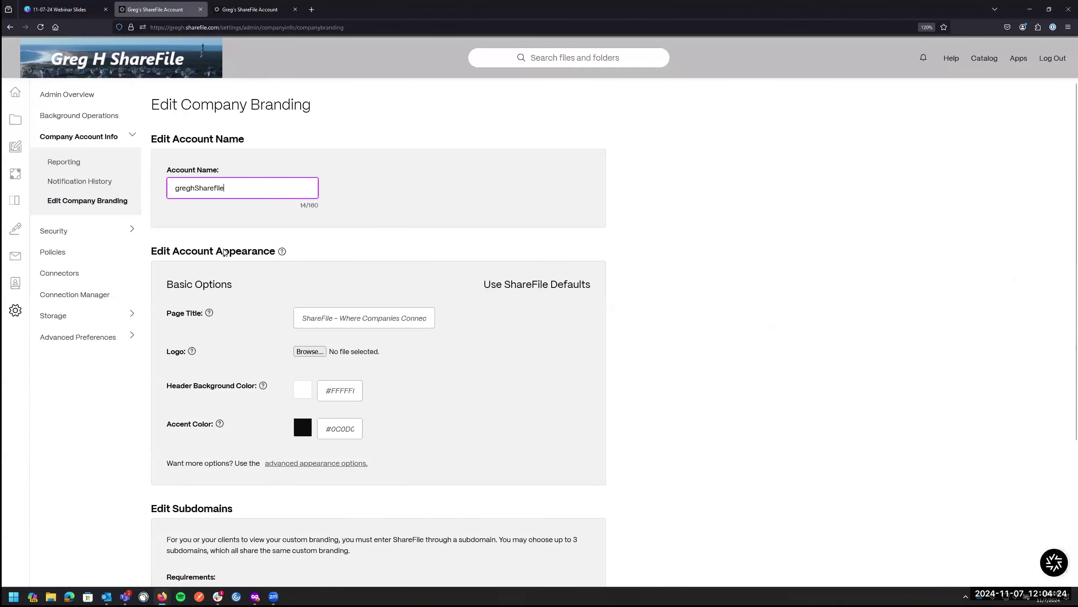
{"action": "scroll", "coordinate": [644, 250], "scroll_direction": "down", "scroll_amount": 1}
{"action": "scroll", "coordinate": [642, 250], "scroll_direction": "up", "scroll_amount": 1}
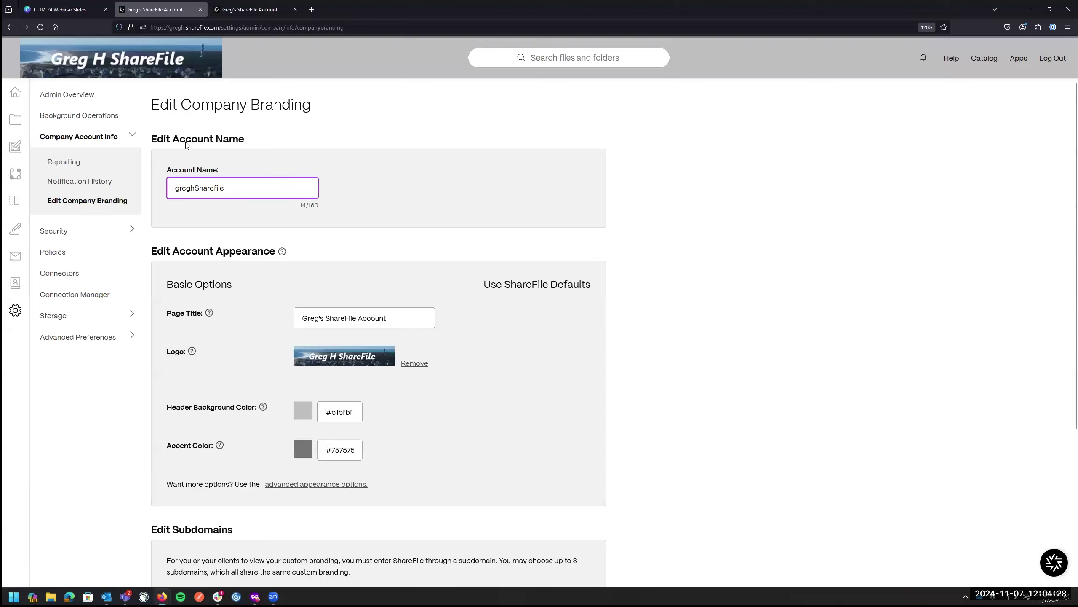
Step: Review the account name and basic appearance options, including the logo help, and switch to the advanced appearance options
{"action": "left_click", "coordinate": [225, 190]}
{"action": "left_click", "coordinate": [256, 198]}
{"action": "scroll", "coordinate": [607, 340], "scroll_direction": "down", "scroll_amount": 1}
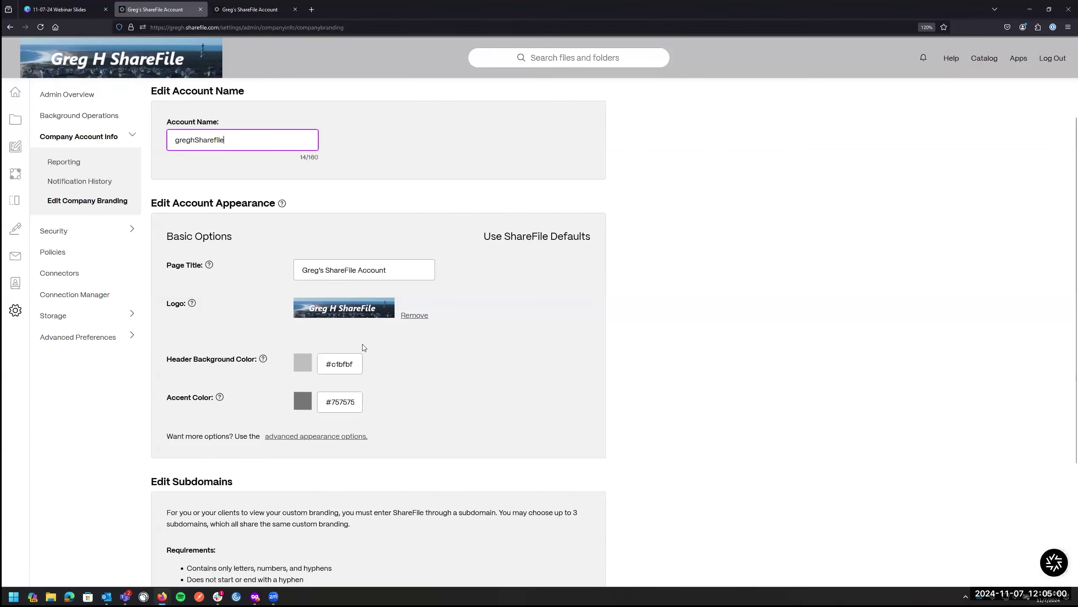
{"action": "mouse_move", "coordinate": [194, 304]}
{"action": "left_click", "coordinate": [274, 437]}
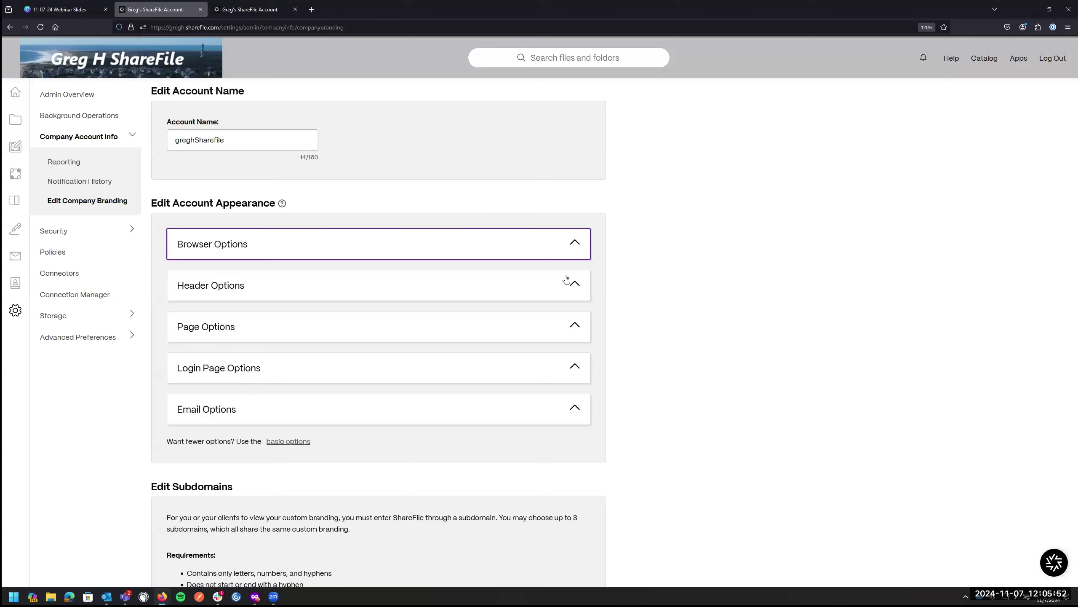
Step: Expand the Browser Options and Header Options to review the page title, favorite icon, logo and header colors
{"action": "left_click", "coordinate": [576, 243]}
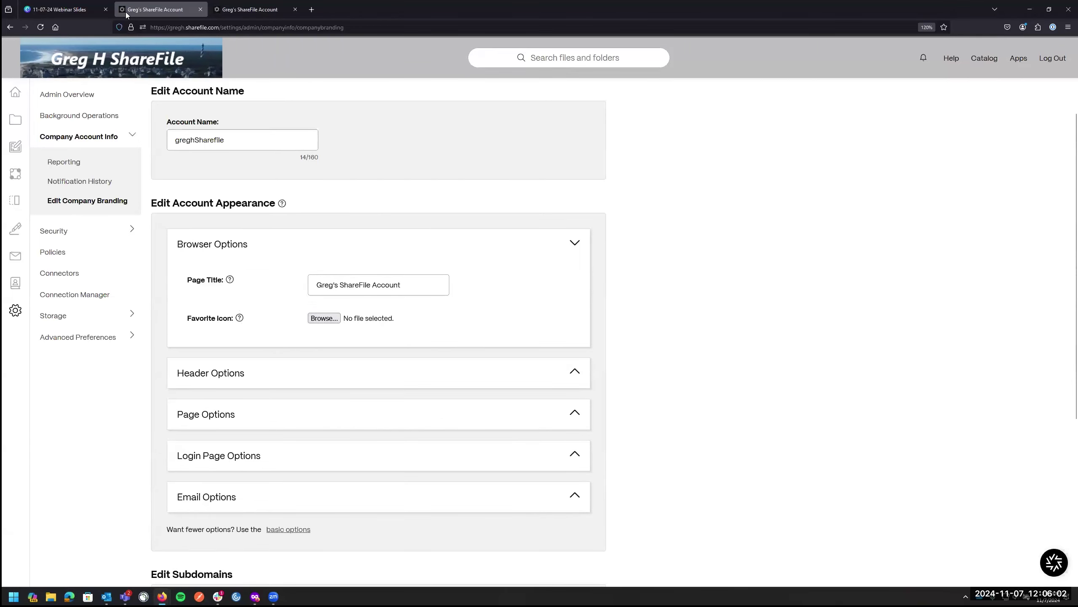
{"action": "left_click", "coordinate": [575, 372]}
{"action": "scroll", "coordinate": [445, 366], "scroll_direction": "down", "scroll_amount": 3}
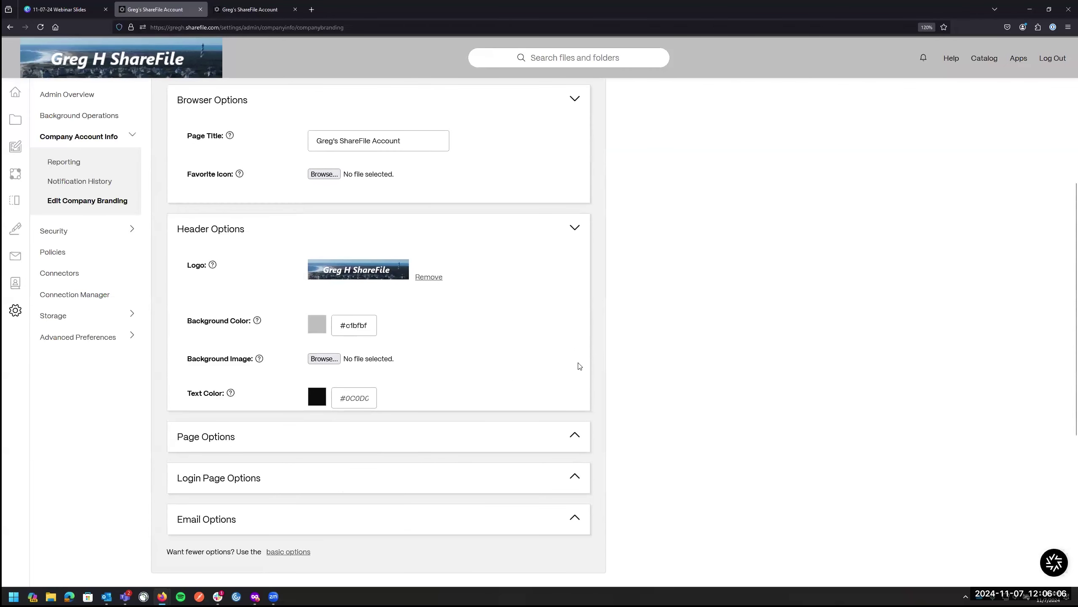
{"action": "scroll", "coordinate": [558, 371], "scroll_direction": "down", "scroll_amount": 2}
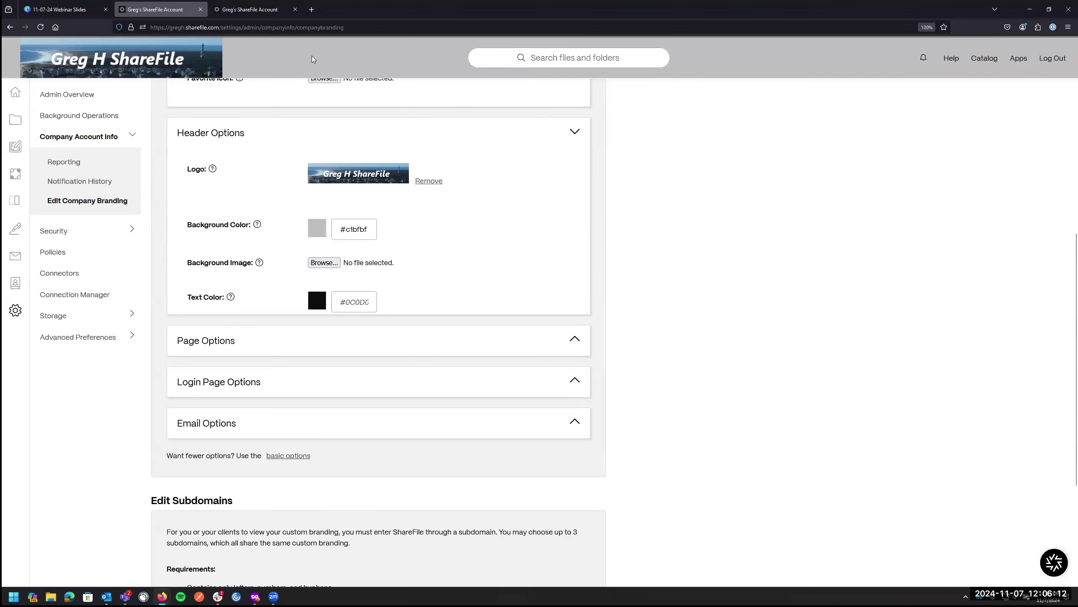
Step: Expand the Page Options and Login Page Options to review the accent color and the login page's branding
{"action": "left_click", "coordinate": [575, 339]}
{"action": "scroll", "coordinate": [737, 323], "scroll_direction": "down", "scroll_amount": 2}
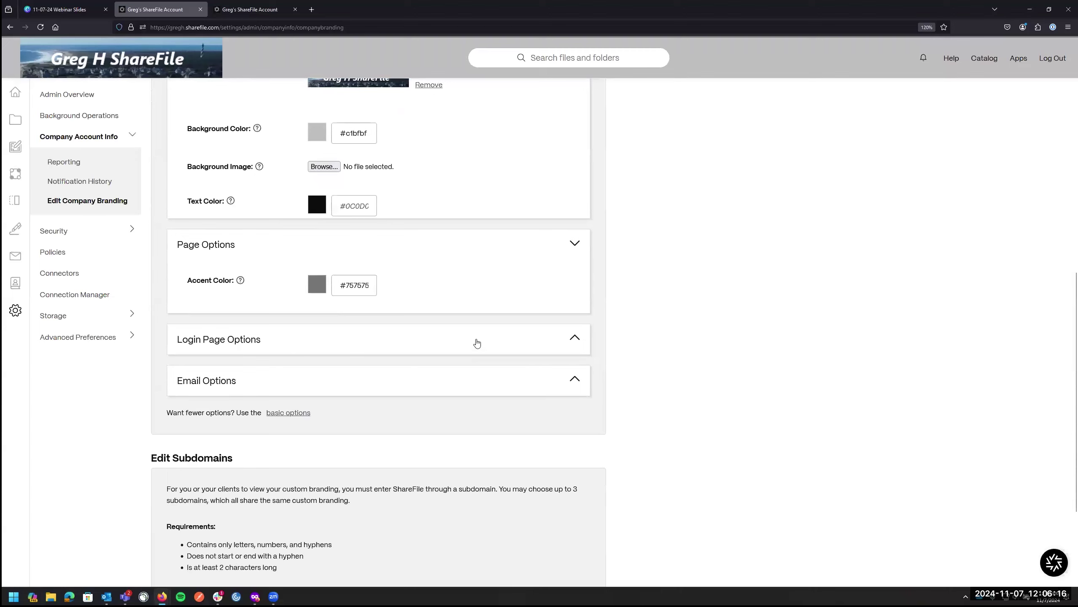
{"action": "left_click", "coordinate": [574, 338]}
{"action": "scroll", "coordinate": [711, 335], "scroll_direction": "down", "scroll_amount": 2}
{"action": "scroll", "coordinate": [711, 335], "scroll_direction": "down", "scroll_amount": 1}
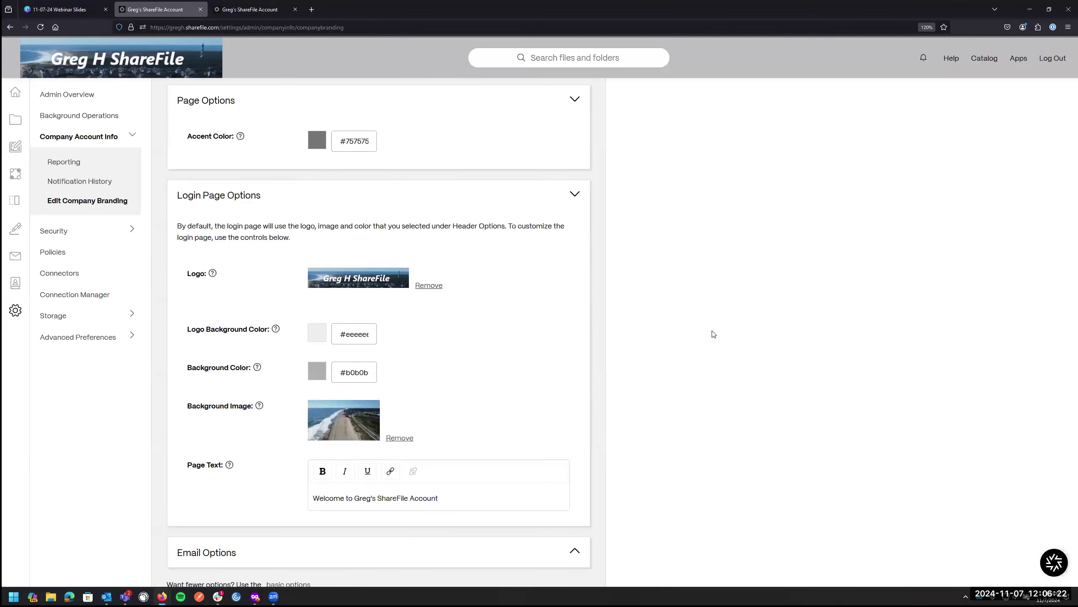
Step: View the account's branded sign-in page in a new private Firefox window and return to the branding settings
{"action": "right_click", "coordinate": [162, 596]}
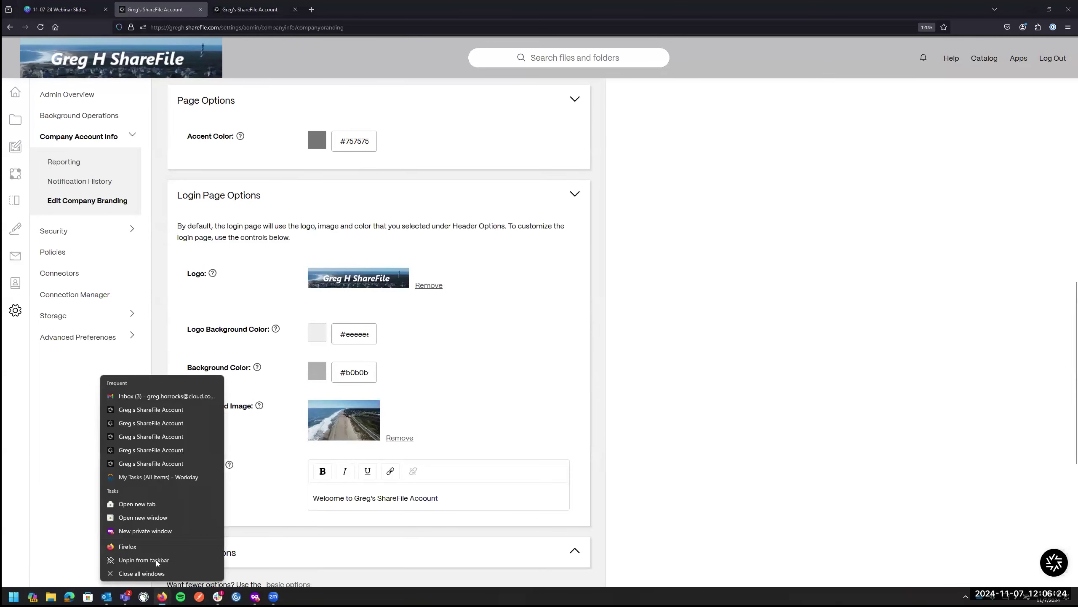
{"action": "left_click", "coordinate": [198, 512]}
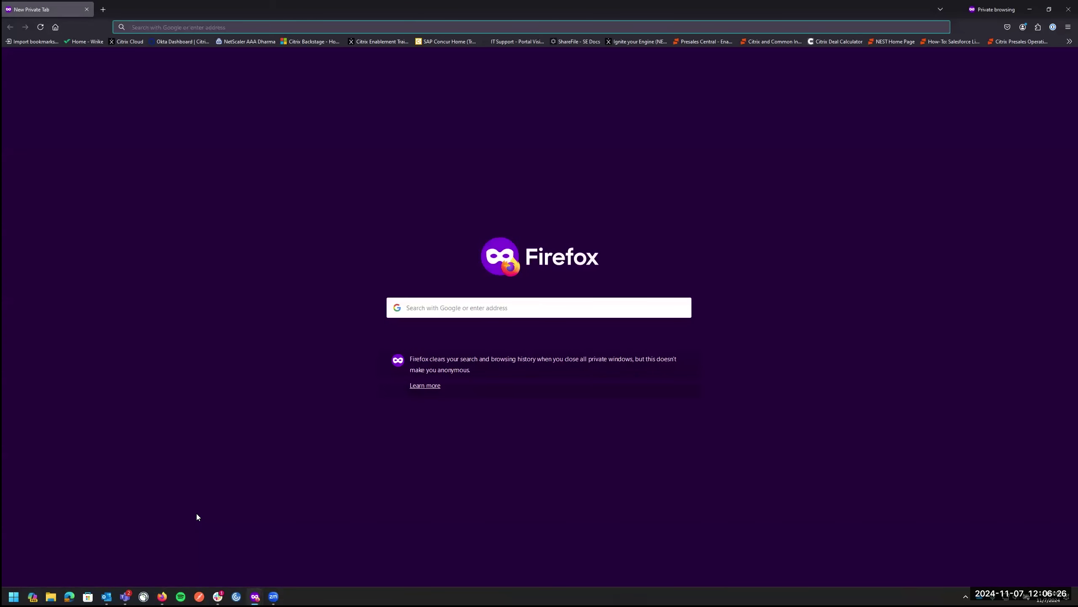
{"action": "type", "text": "gre"}
{"action": "key", "text": "BackSpace"}
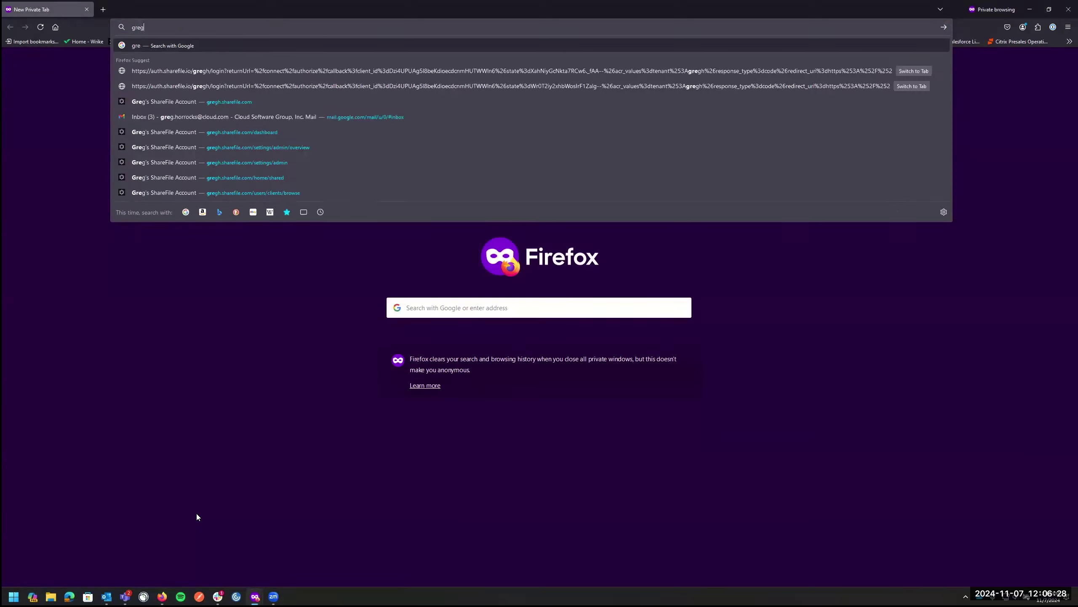
{"action": "type", "text": "g"}
{"action": "key", "text": "Return"}
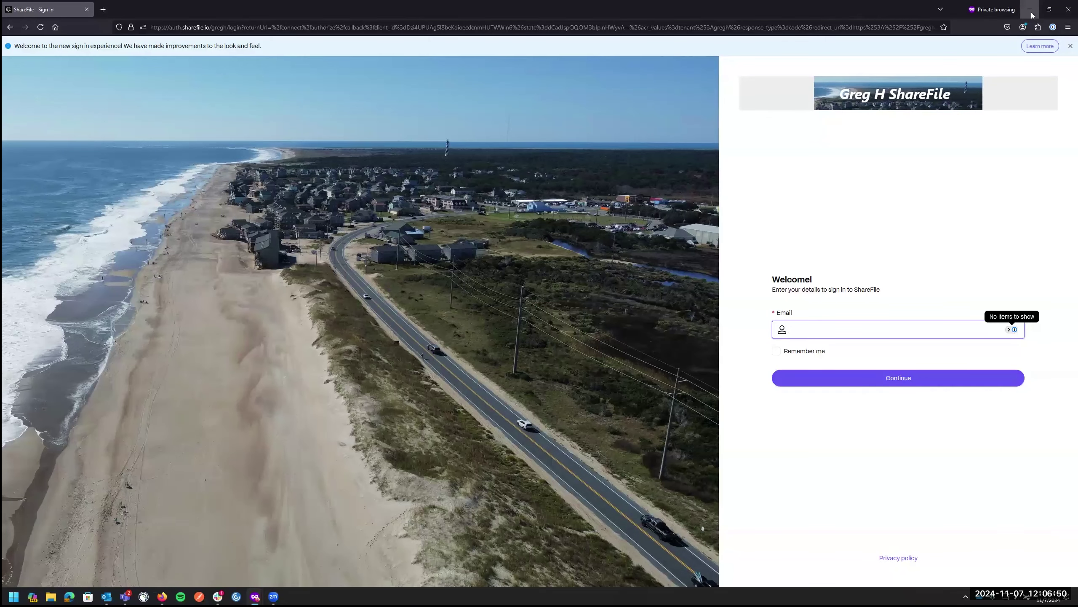
{"action": "key", "text": "alt+Tab"}
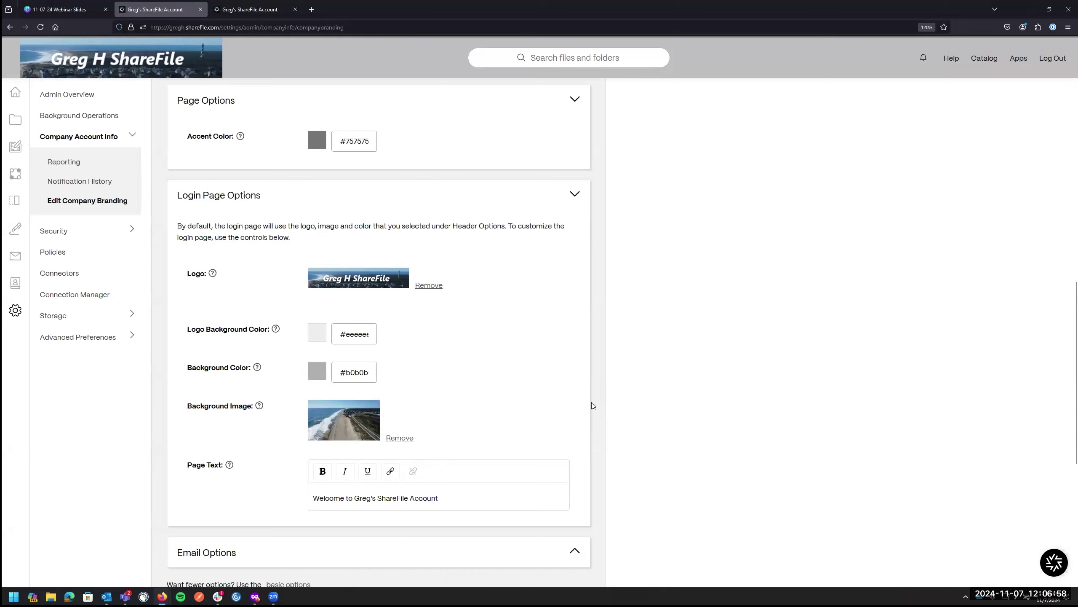
Step: Review the login page text and expand the Email Options to inspect the email logo, header text and footer text
{"action": "scroll", "coordinate": [630, 389], "scroll_direction": "down", "scroll_amount": 1}
{"action": "scroll", "coordinate": [629, 390], "scroll_direction": "down", "scroll_amount": 2}
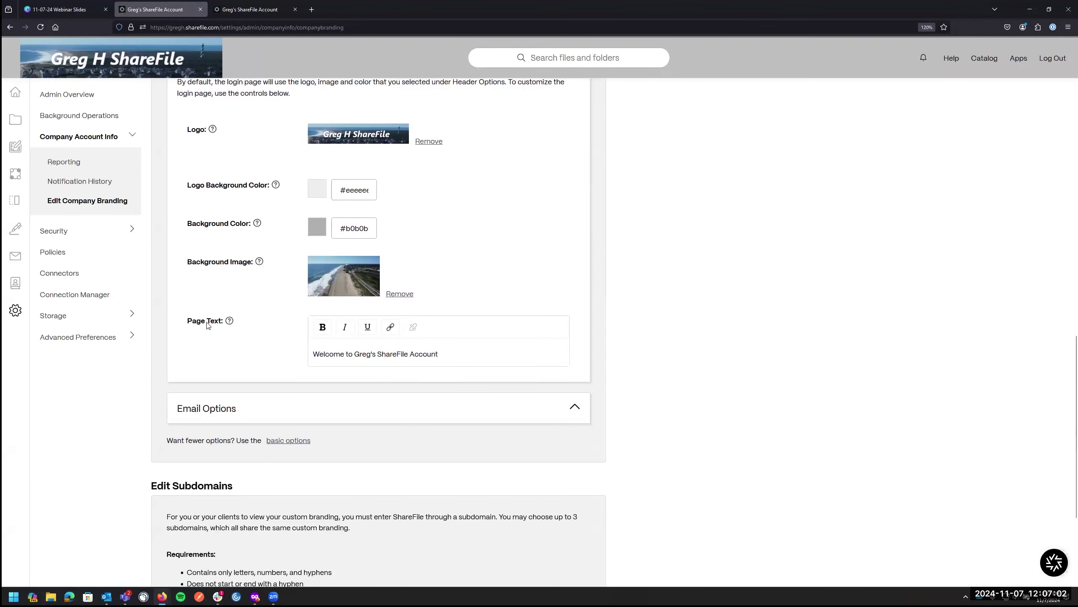
{"action": "scroll", "coordinate": [667, 373], "scroll_direction": "down", "scroll_amount": 3}
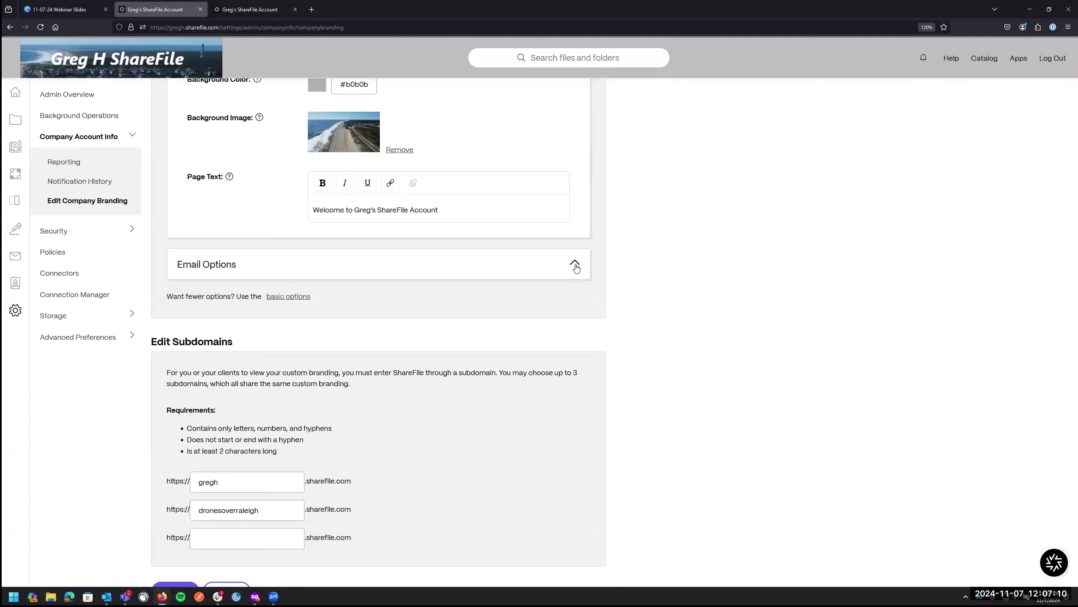
{"action": "left_click", "coordinate": [209, 269]}
{"action": "scroll", "coordinate": [701, 320], "scroll_direction": "down", "scroll_amount": 2}
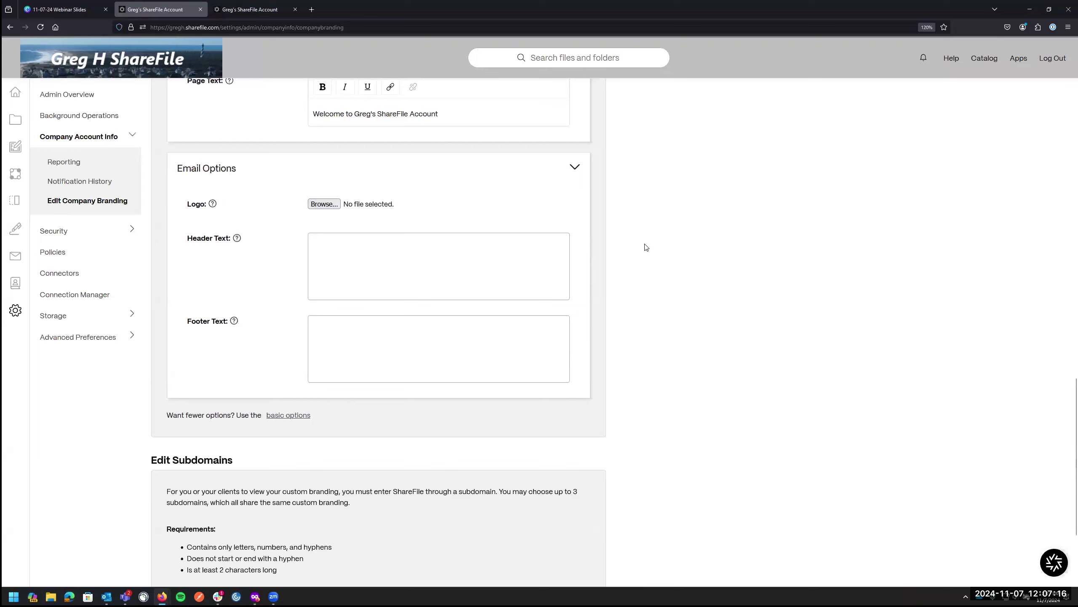
{"action": "left_click", "coordinate": [499, 261]}
Step: Switch back to the basic appearance options and review the Edit Subdomains section against the subdomain in the page address
{"action": "left_click", "coordinate": [289, 415]}
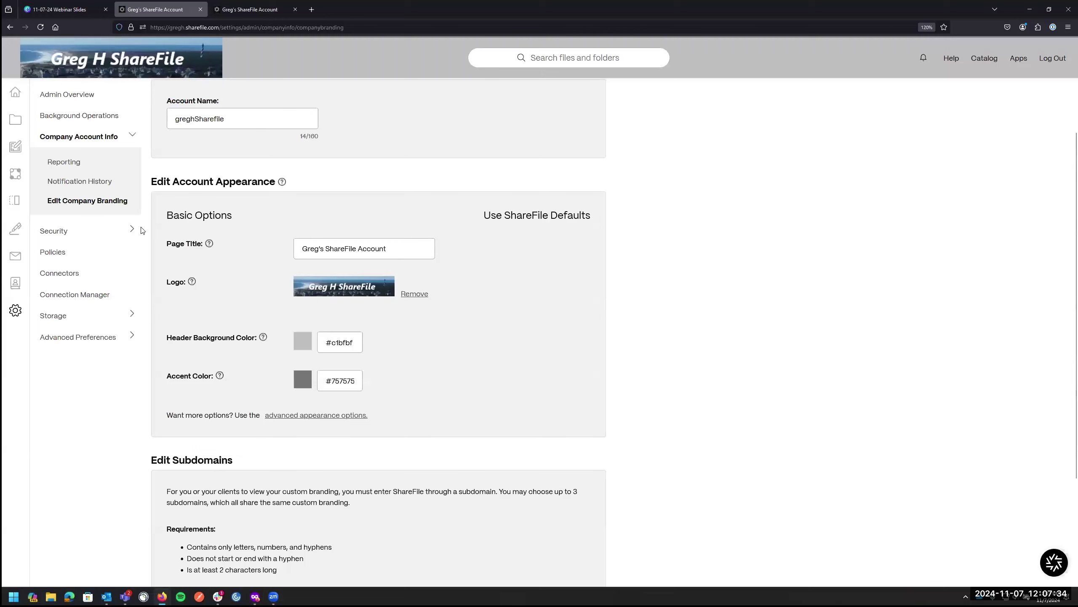
{"action": "scroll", "coordinate": [702, 321], "scroll_direction": "down", "scroll_amount": 3}
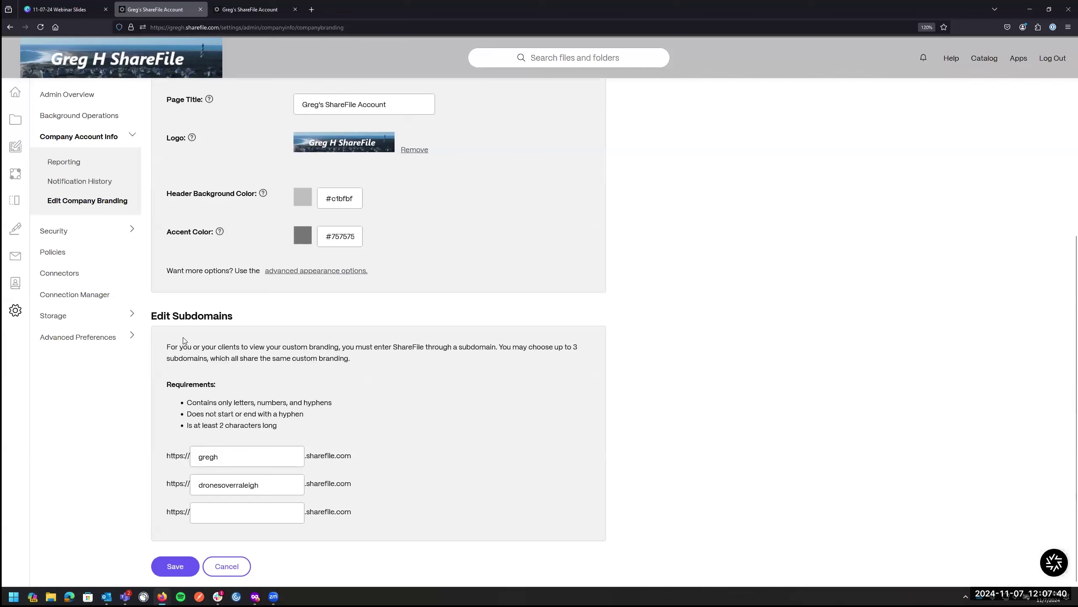
{"action": "left_click", "coordinate": [239, 458]}
{"action": "left_click_drag", "start_coordinate": [164, 359], "coordinate": [211, 280]}
{"action": "left_click", "coordinate": [705, 301]}
{"action": "double_click", "coordinate": [176, 28]}
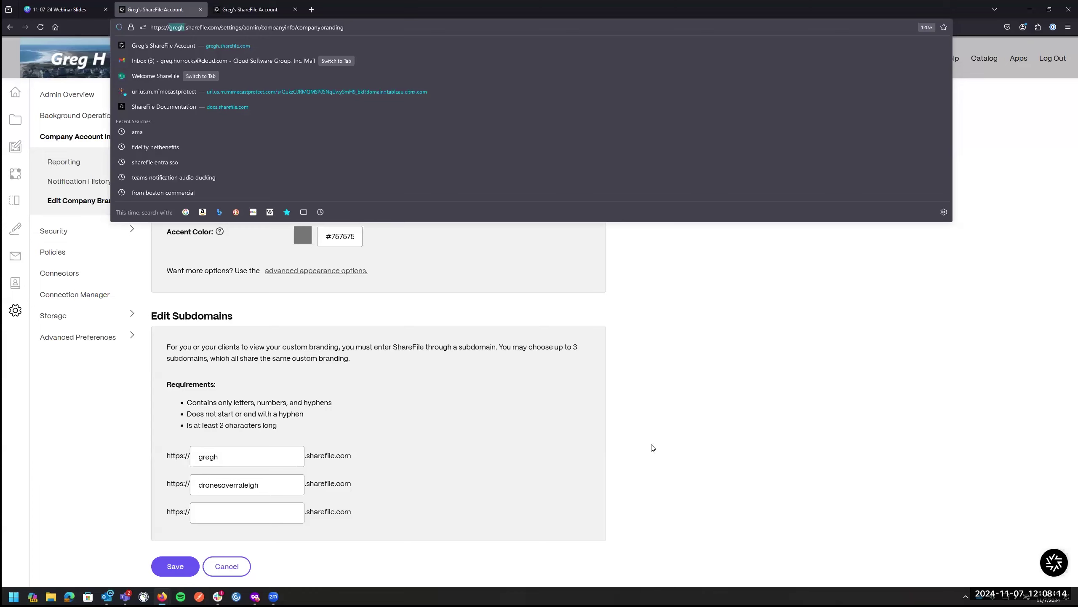
{"action": "left_click", "coordinate": [710, 377]}
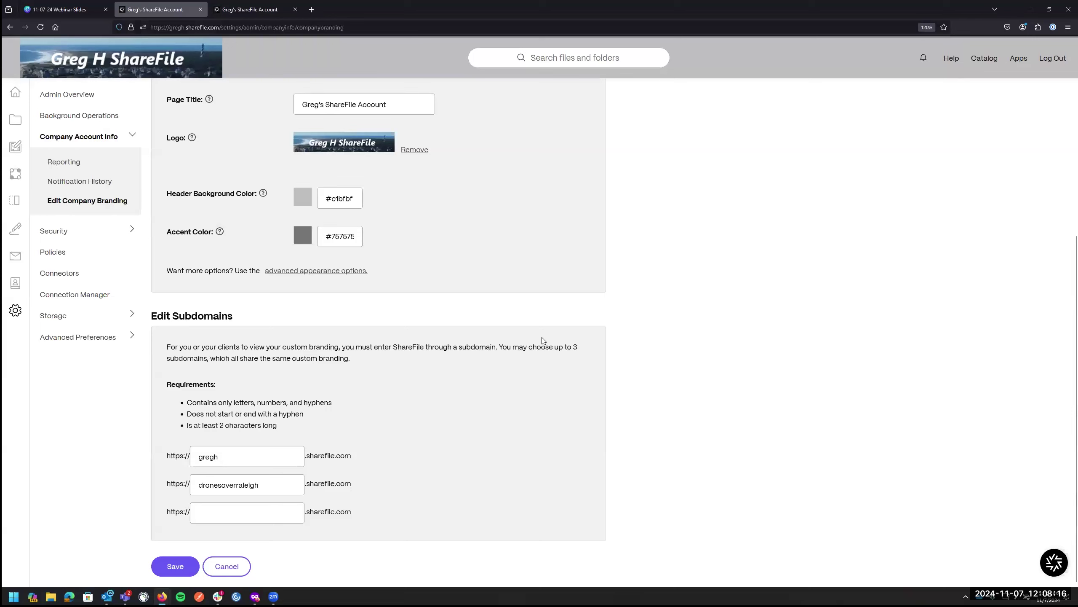
{"action": "scroll", "coordinate": [439, 271], "scroll_direction": "up", "scroll_amount": 5}
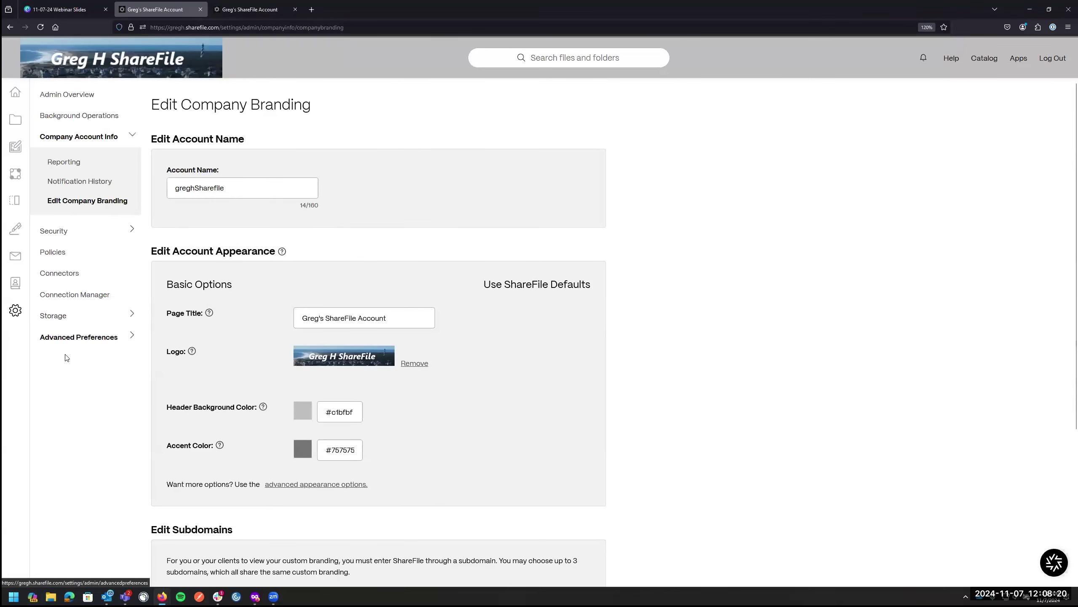
{"action": "mouse_move", "coordinate": [42, 314]}
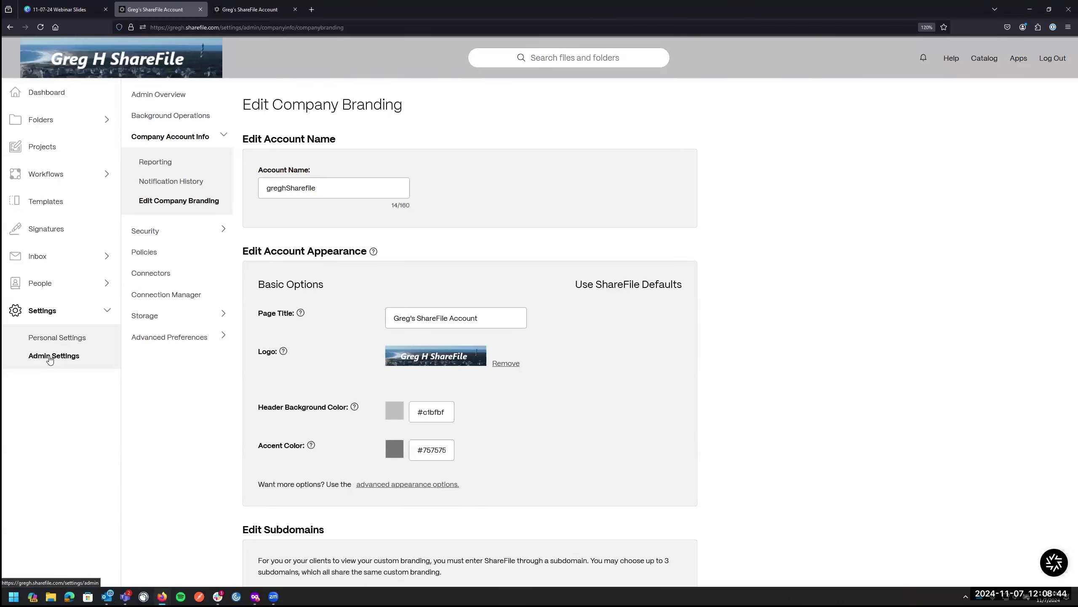
{"action": "left_click", "coordinate": [155, 225]}
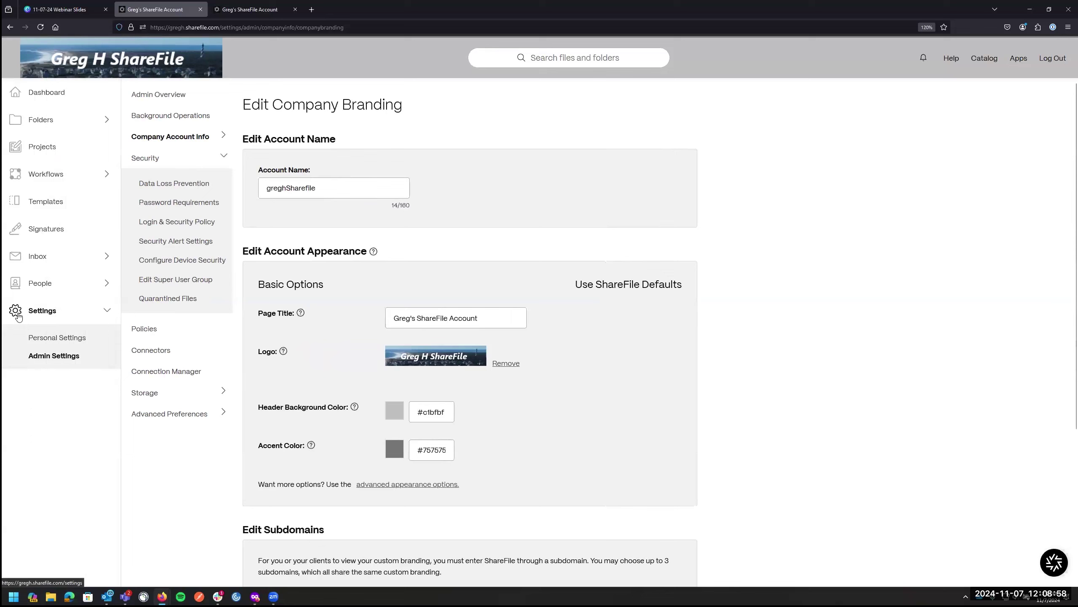
{"action": "left_click", "coordinate": [44, 282]}
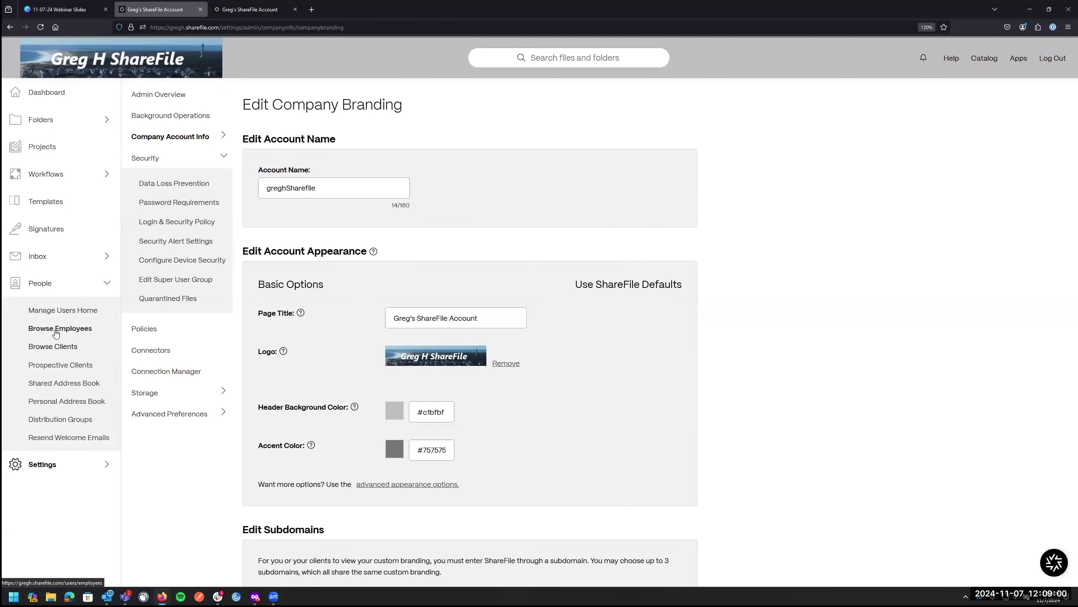
{"action": "left_click", "coordinate": [59, 328]}
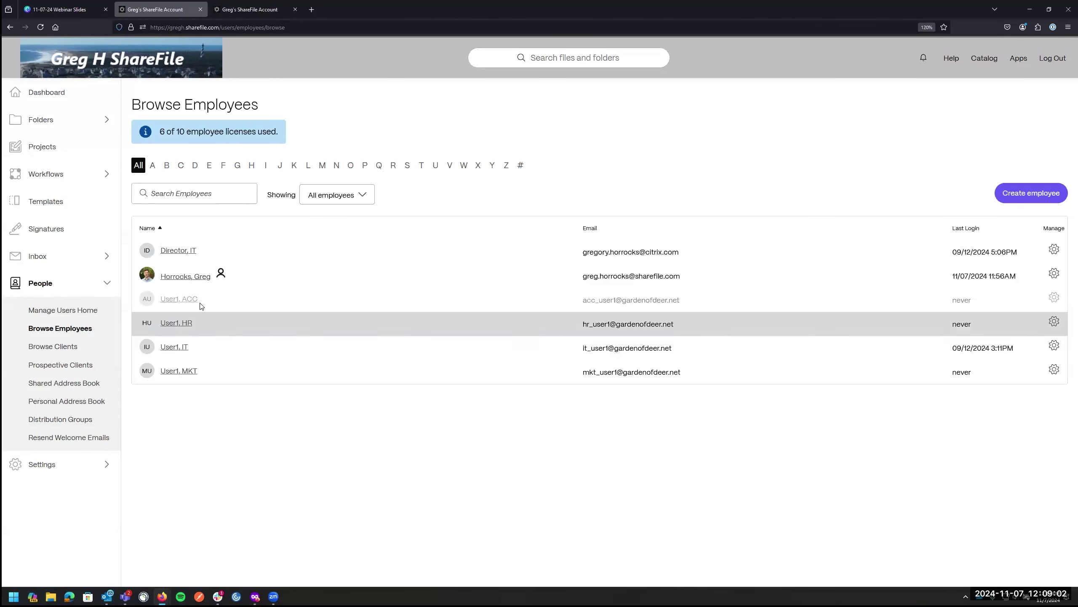
{"action": "left_click", "coordinate": [172, 252]}
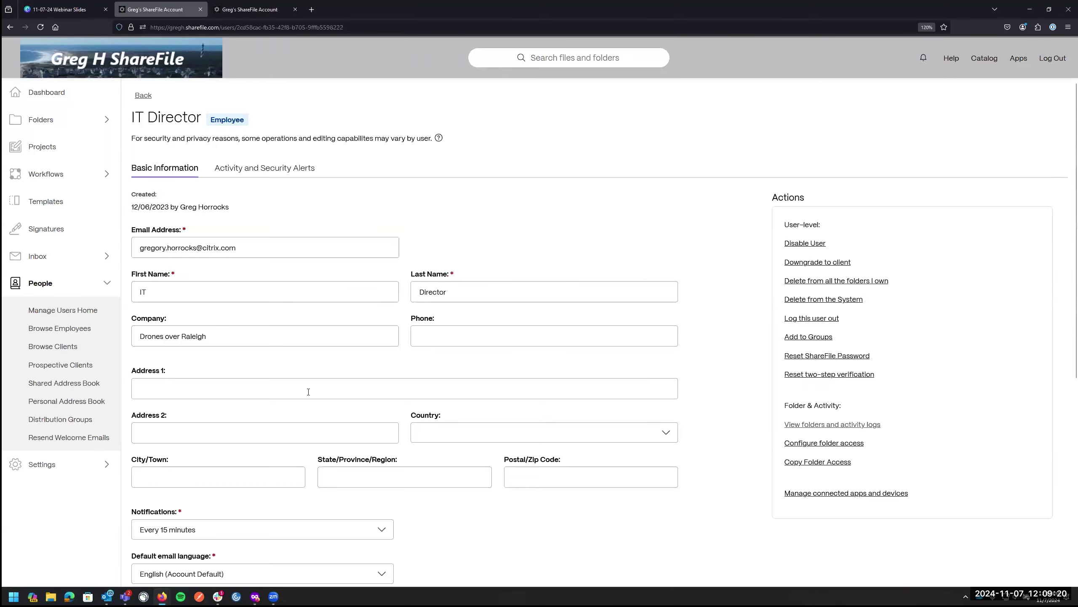
Step: Expand the IT Director's User Access settings and examine the file, e-signature, people and account permissions
{"action": "scroll", "coordinate": [468, 508], "scroll_direction": "down", "scroll_amount": 5}
{"action": "scroll", "coordinate": [437, 490], "scroll_direction": "down", "scroll_amount": 2}
{"action": "left_click", "coordinate": [299, 489]}
{"action": "scroll", "coordinate": [299, 471], "scroll_direction": "down", "scroll_amount": 4}
{"action": "scroll", "coordinate": [304, 471], "scroll_direction": "down", "scroll_amount": 4}
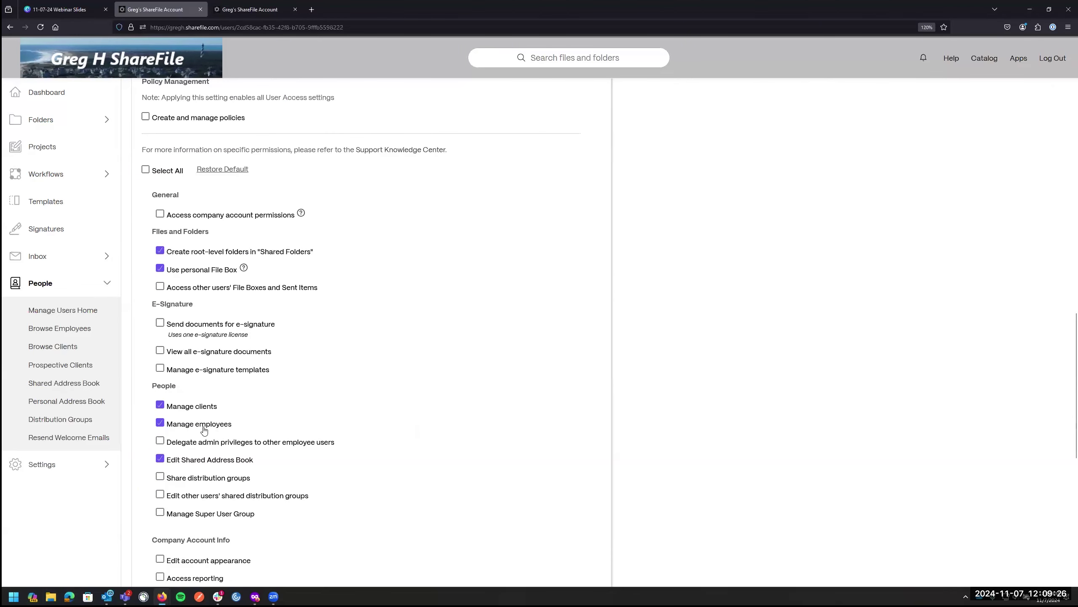
{"action": "scroll", "coordinate": [221, 277], "scroll_direction": "up", "scroll_amount": 3}
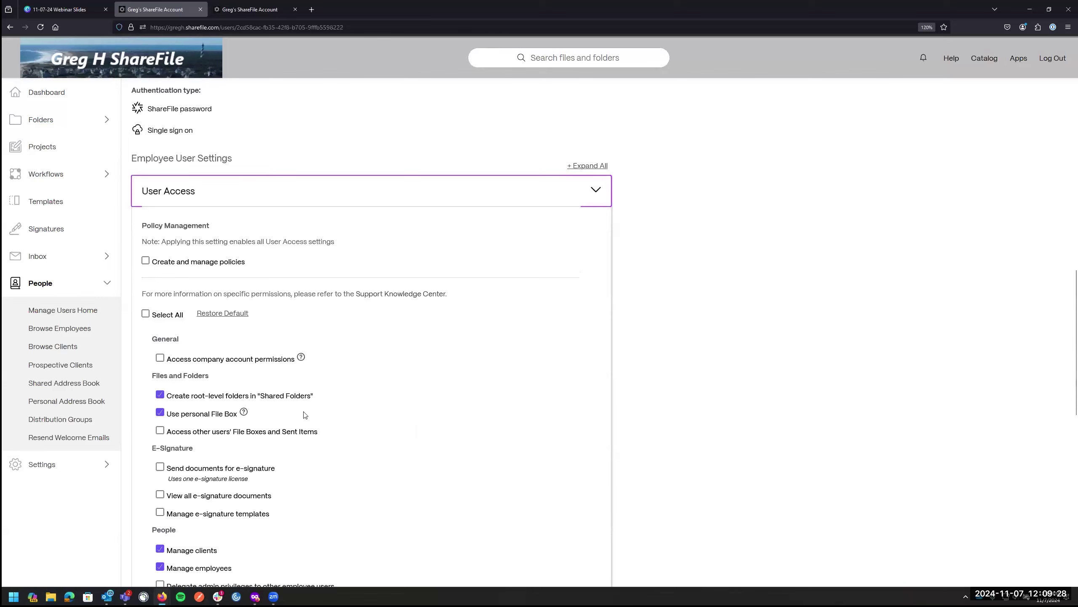
{"action": "scroll", "coordinate": [785, 230], "scroll_direction": "up", "scroll_amount": 7}
{"action": "scroll", "coordinate": [785, 231], "scroll_direction": "up", "scroll_amount": 5}
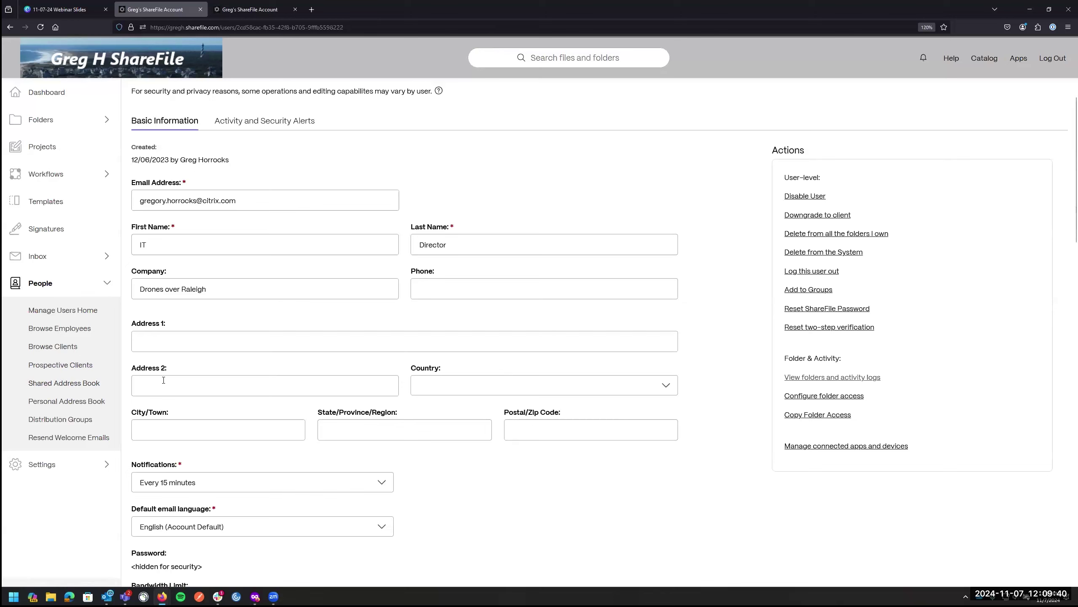
Step: Open the Security Alert Settings page in the security section of the admin settings
{"action": "left_click", "coordinate": [42, 464]}
{"action": "left_click", "coordinate": [55, 357]}
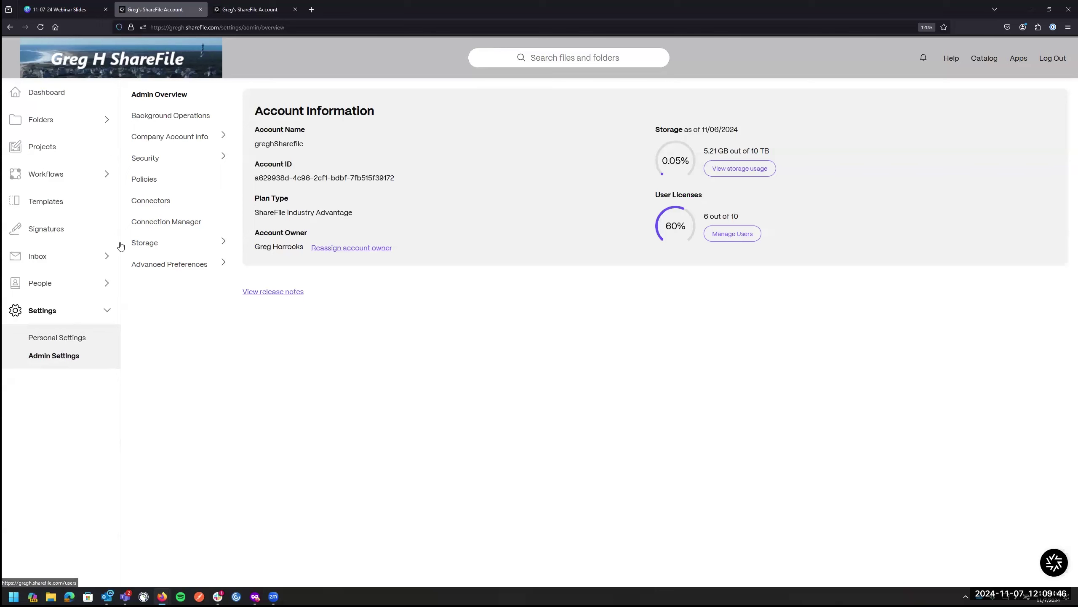
{"action": "left_click", "coordinate": [147, 160]}
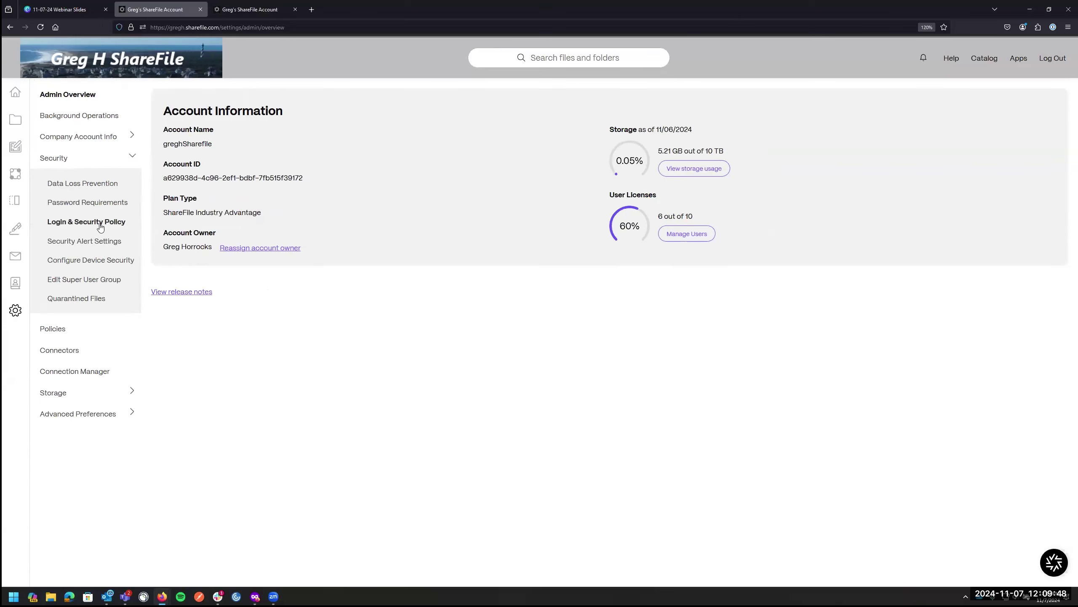
{"action": "left_click", "coordinate": [88, 242]}
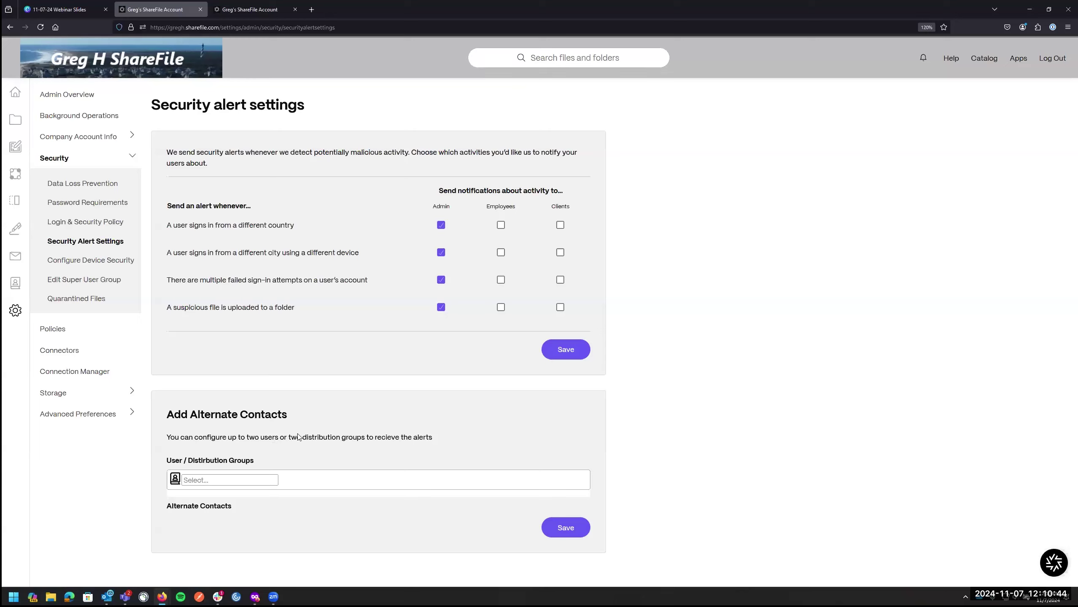
Step: Open the user and distribution group selector for the alternate alert contacts
{"action": "left_click", "coordinate": [217, 479]}
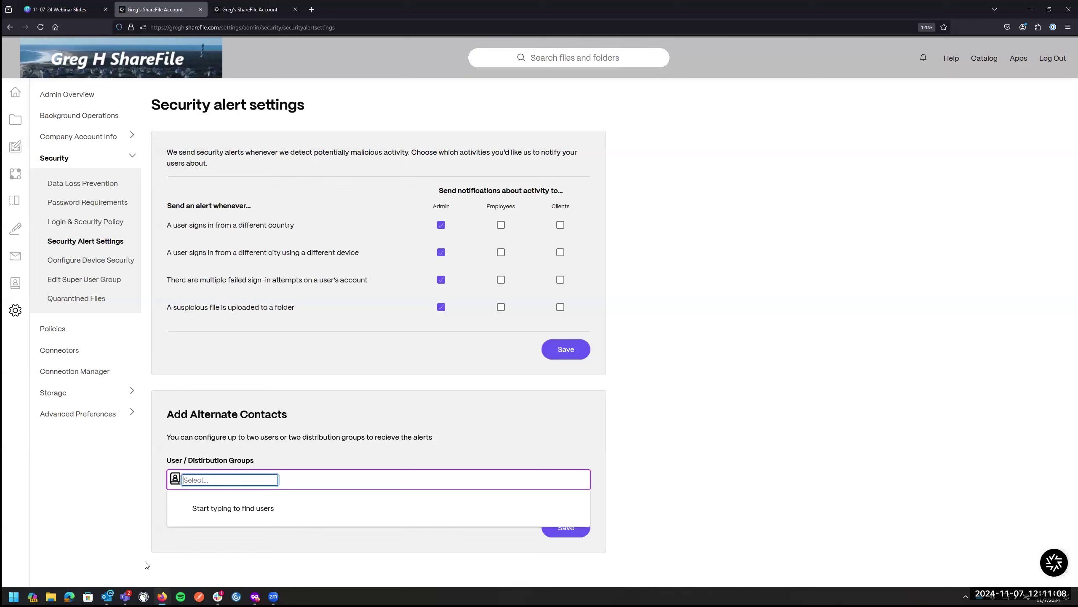
Step: Switch to the "Malicious file detected" alert email, enlarge its window, and open the quarantined files list from the message
{"action": "mouse_move", "coordinate": [162, 597]}
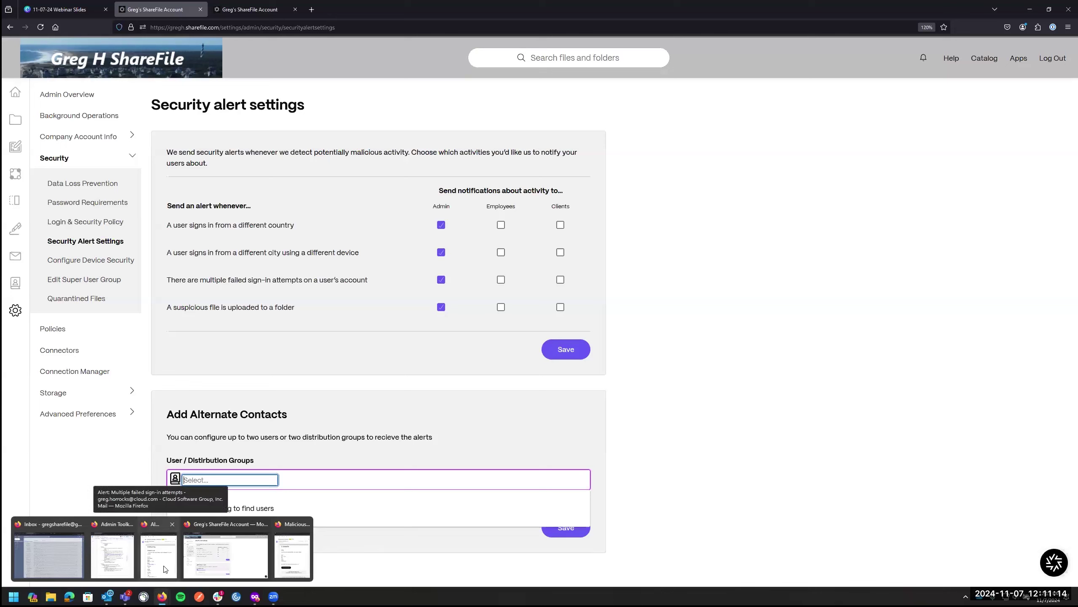
{"action": "left_click", "coordinate": [291, 554]}
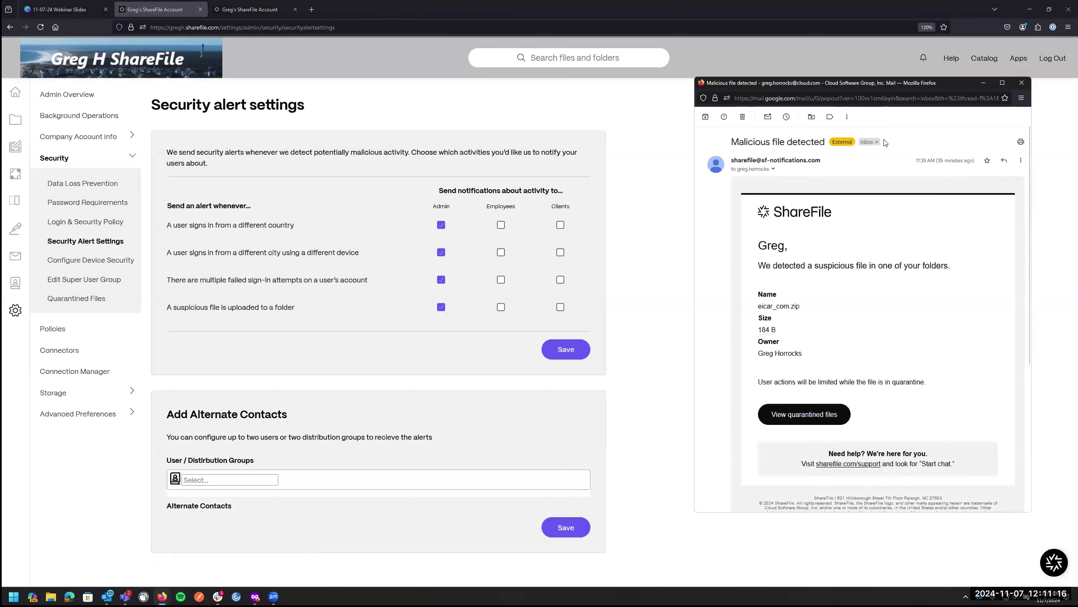
{"action": "left_click_drag", "start_coordinate": [864, 85], "coordinate": [743, 50]}
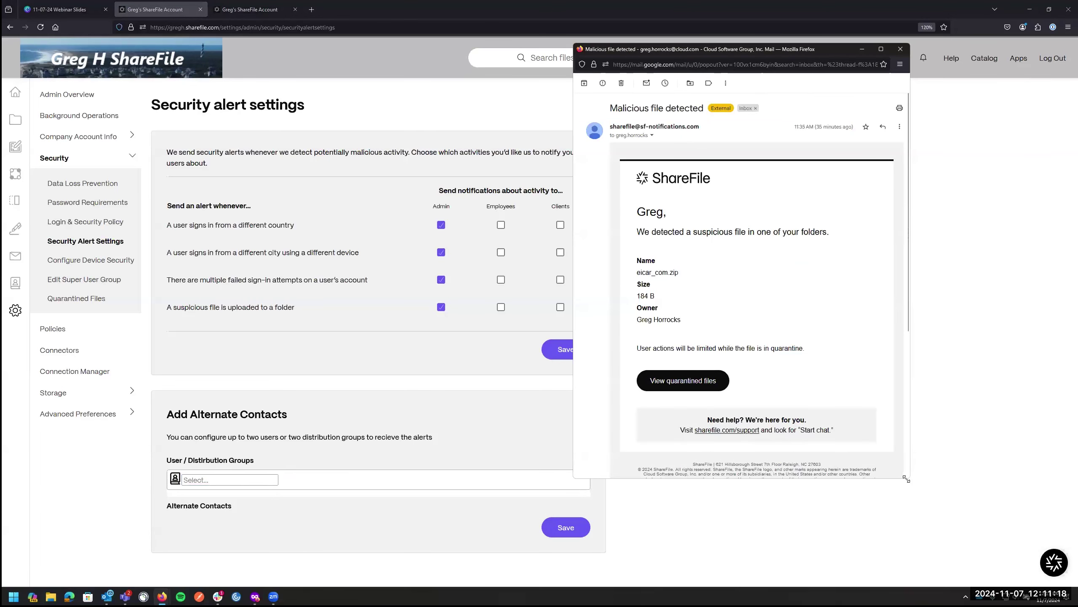
{"action": "scroll", "coordinate": [908, 478], "scroll_direction": "down", "scroll_amount": 1}
{"action": "left_click_drag", "start_coordinate": [909, 479], "coordinate": [986, 547]}
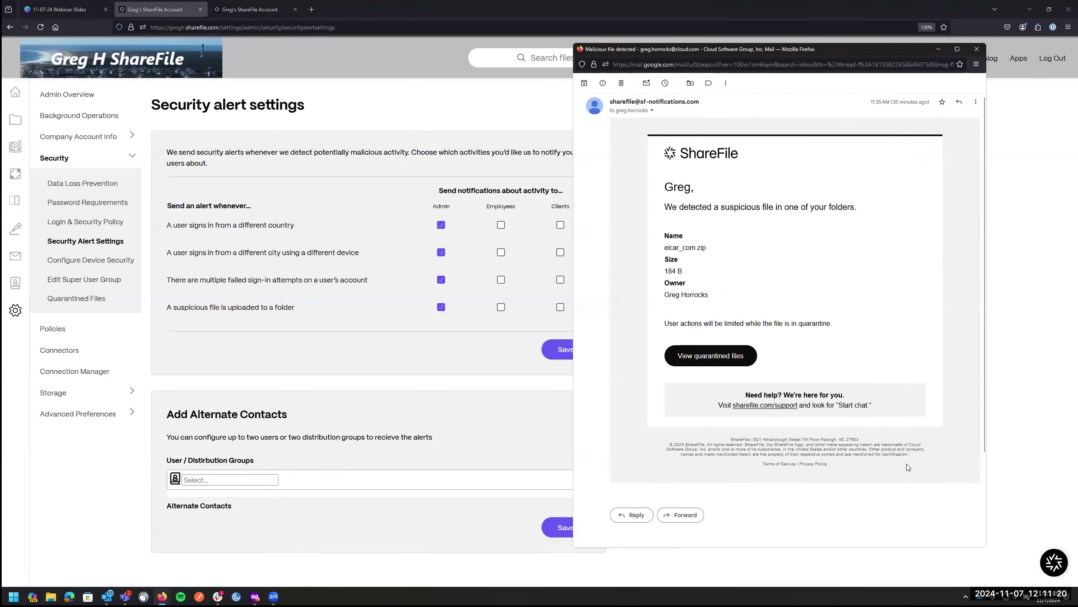
{"action": "scroll", "coordinate": [906, 464], "scroll_direction": "up", "scroll_amount": 1}
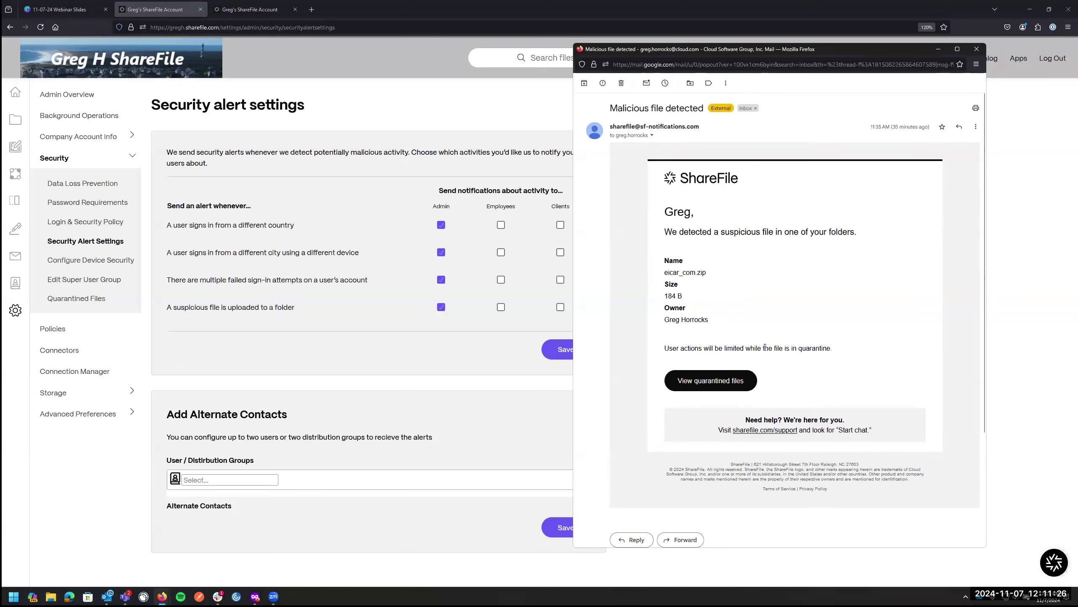
{"action": "left_click", "coordinate": [715, 381]}
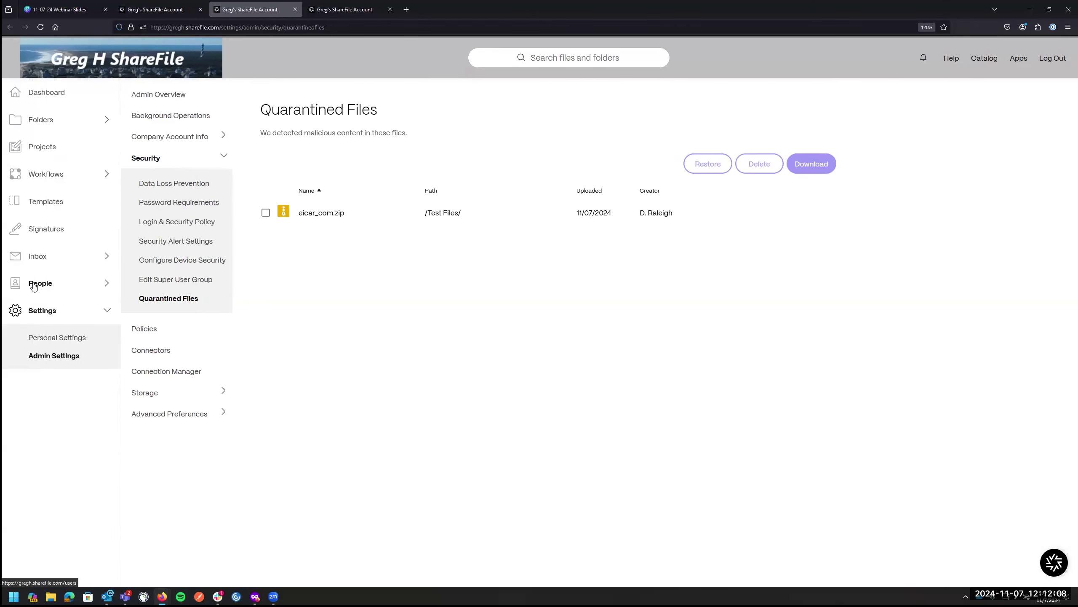
Step: Open the client flagged with a security alert from the client list and view their activity and security alerts
{"action": "left_click", "coordinate": [35, 285]}
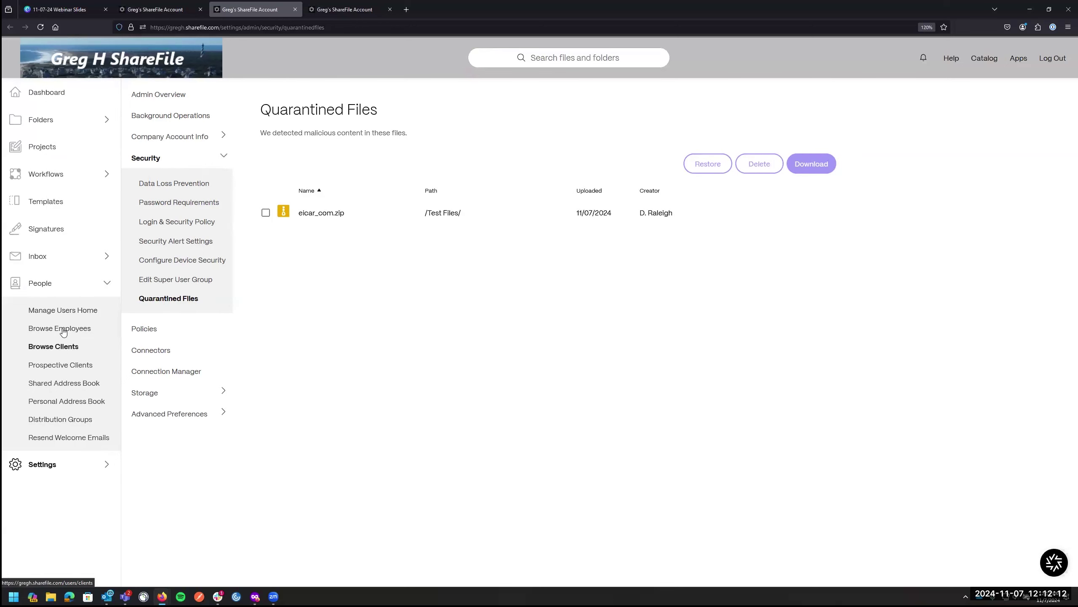
{"action": "left_click", "coordinate": [54, 347]}
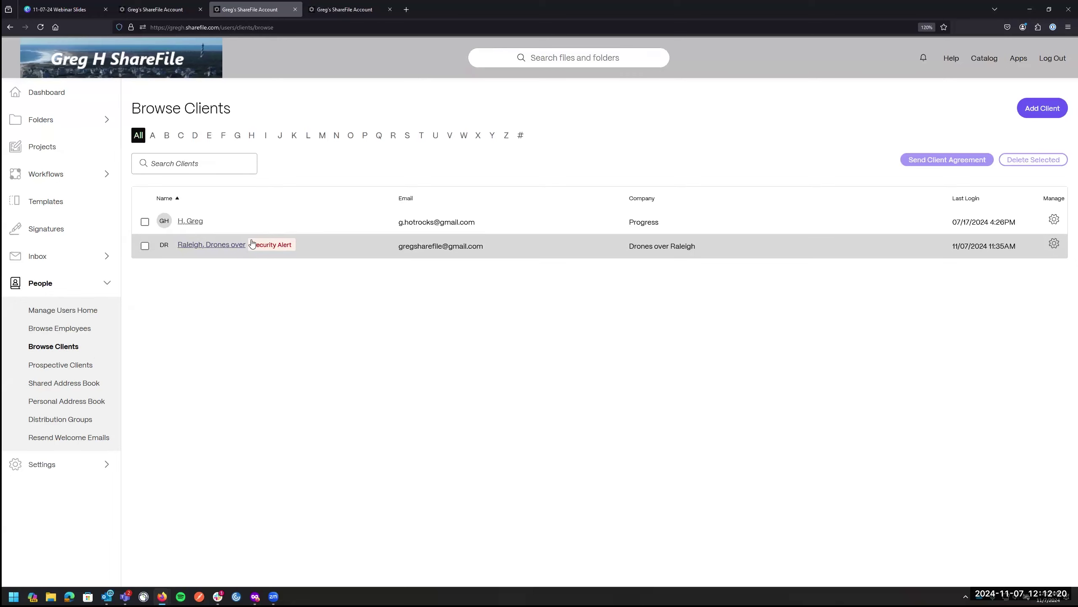
{"action": "left_click", "coordinate": [202, 245]}
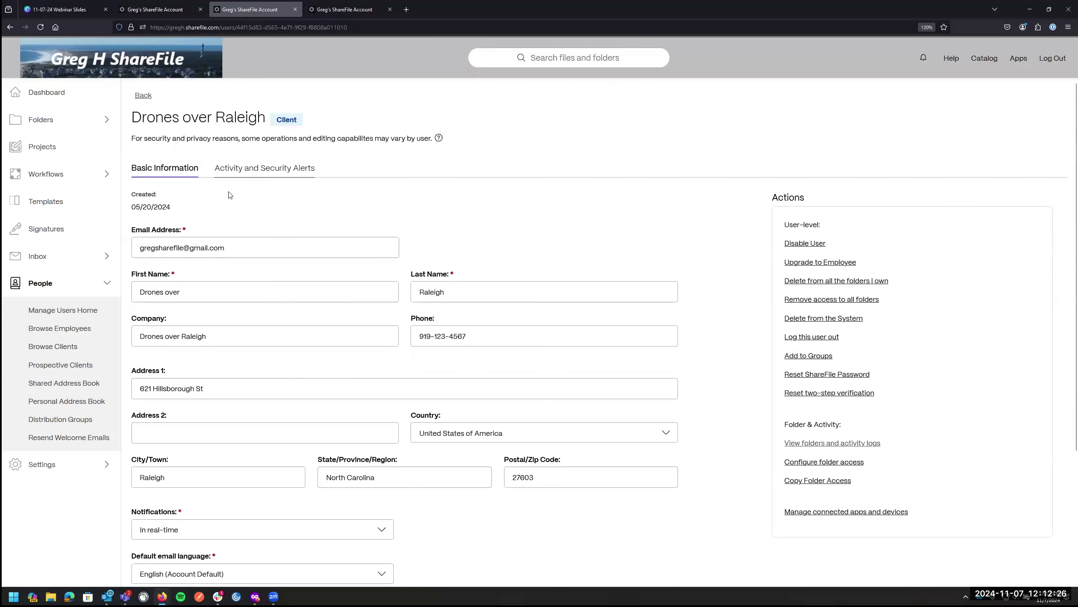
{"action": "left_click", "coordinate": [265, 168]}
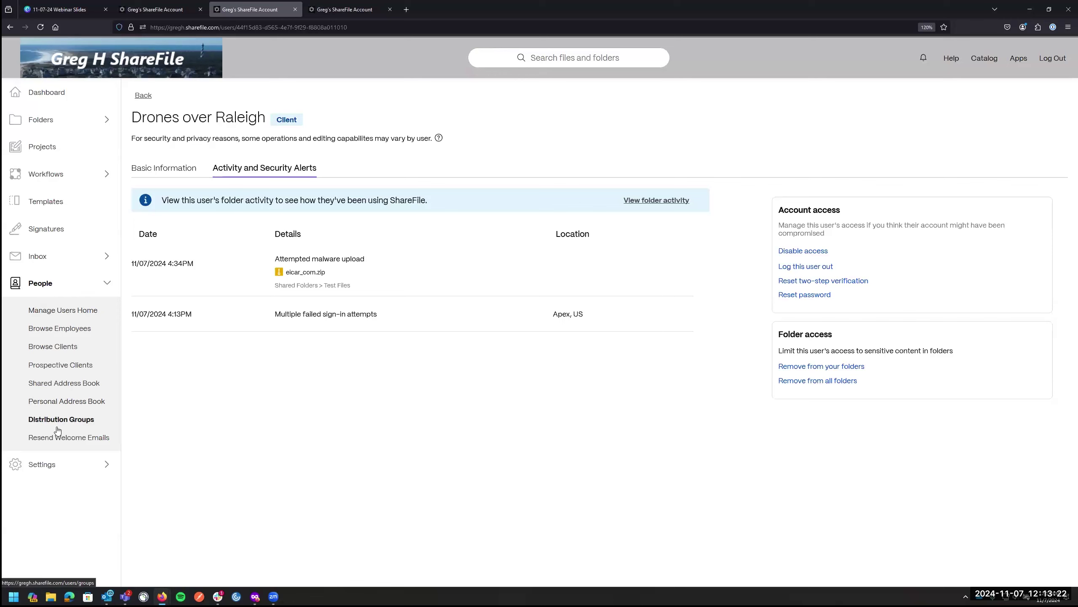
Step: Return to the admin settings and open the Login & Security Policy page in the security section
{"action": "left_click", "coordinate": [49, 464]}
{"action": "left_click", "coordinate": [57, 358]}
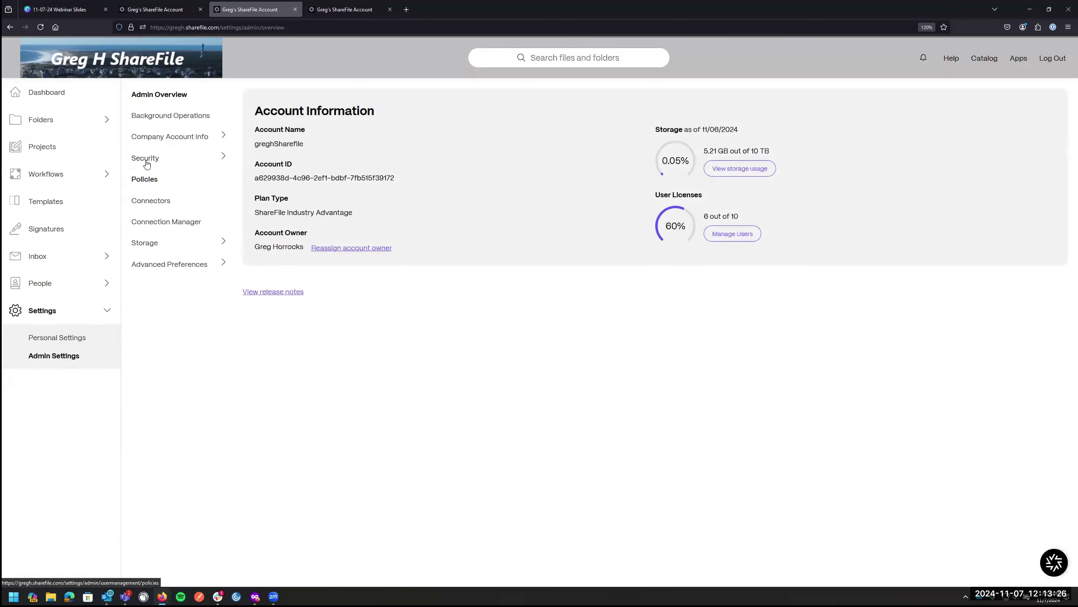
{"action": "left_click", "coordinate": [146, 162]}
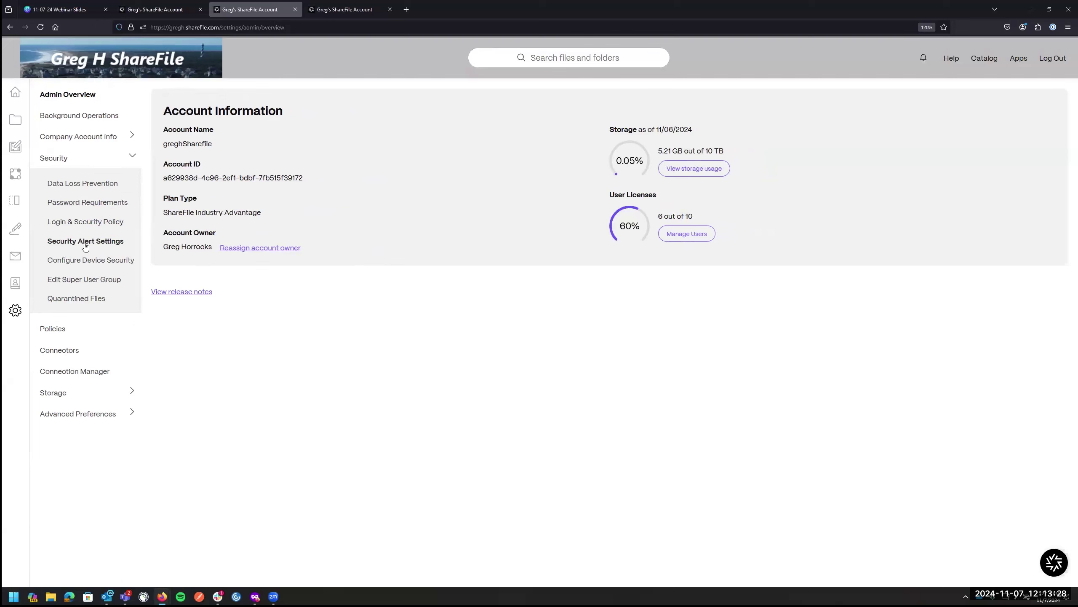
{"action": "left_click", "coordinate": [76, 223]}
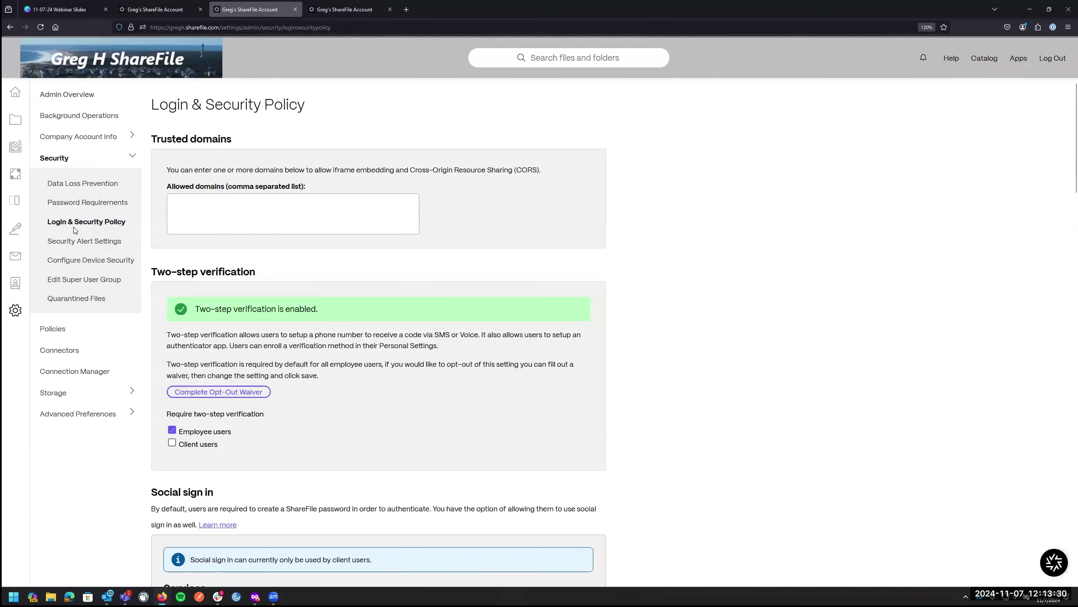
Step: Examine the two-step verification, social sign-in, auto-remediation and account lock-out sections of the security policy
{"action": "scroll", "coordinate": [760, 308], "scroll_direction": "down", "scroll_amount": 5}
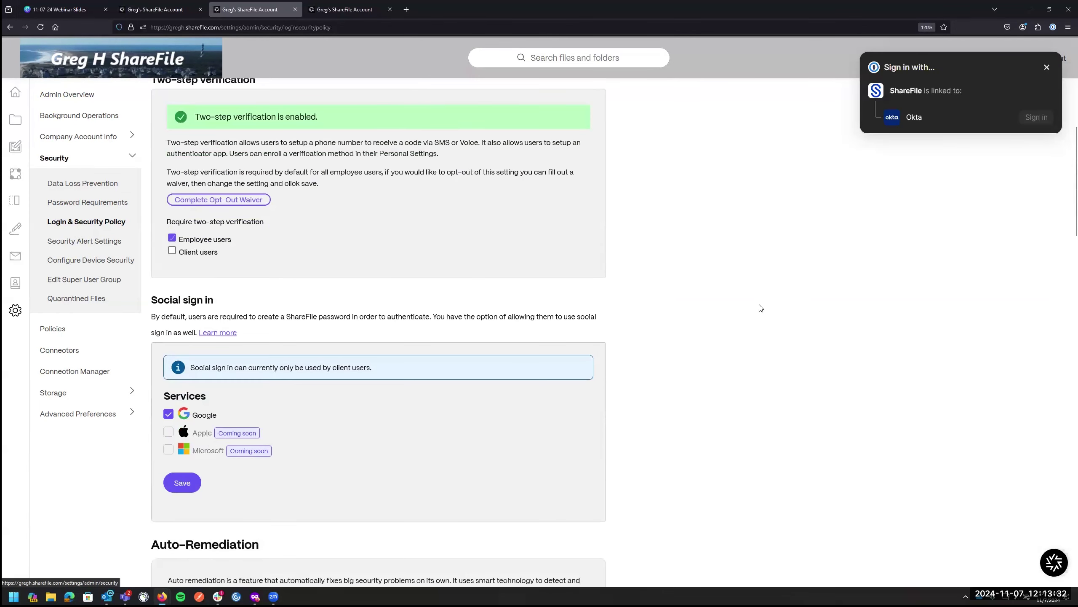
{"action": "scroll", "coordinate": [760, 308], "scroll_direction": "down", "scroll_amount": 10}
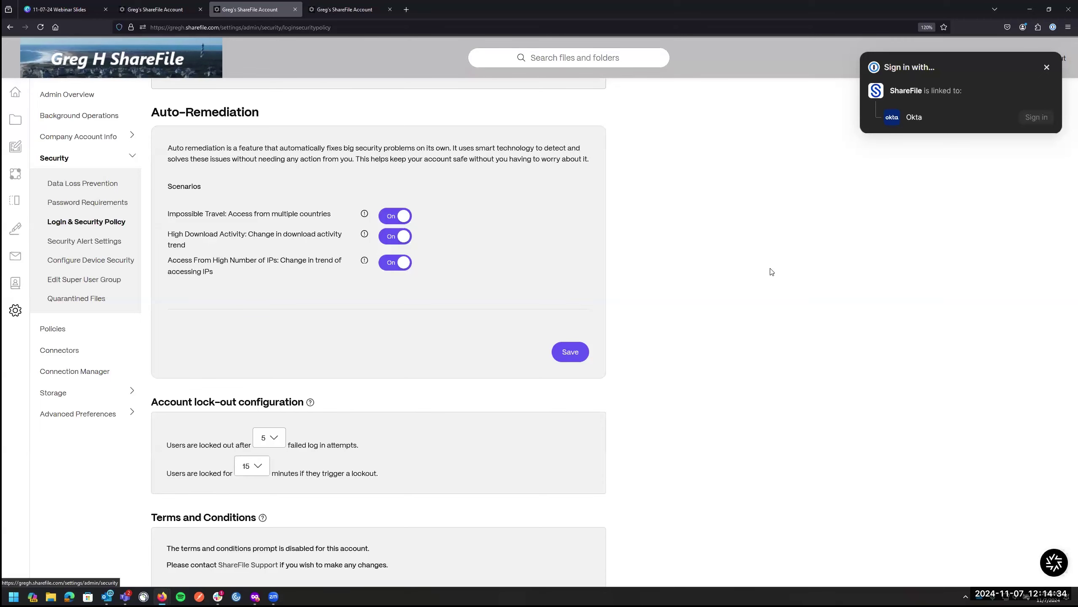
{"action": "scroll", "coordinate": [688, 298], "scroll_direction": "down", "scroll_amount": 2}
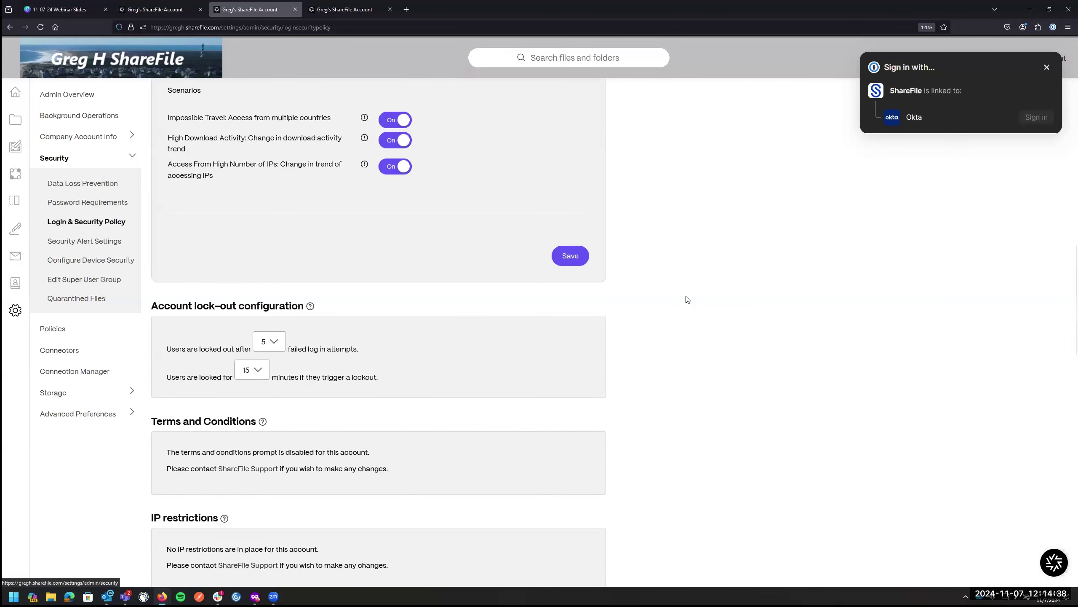
{"action": "scroll", "coordinate": [704, 338], "scroll_direction": "up", "scroll_amount": 8}
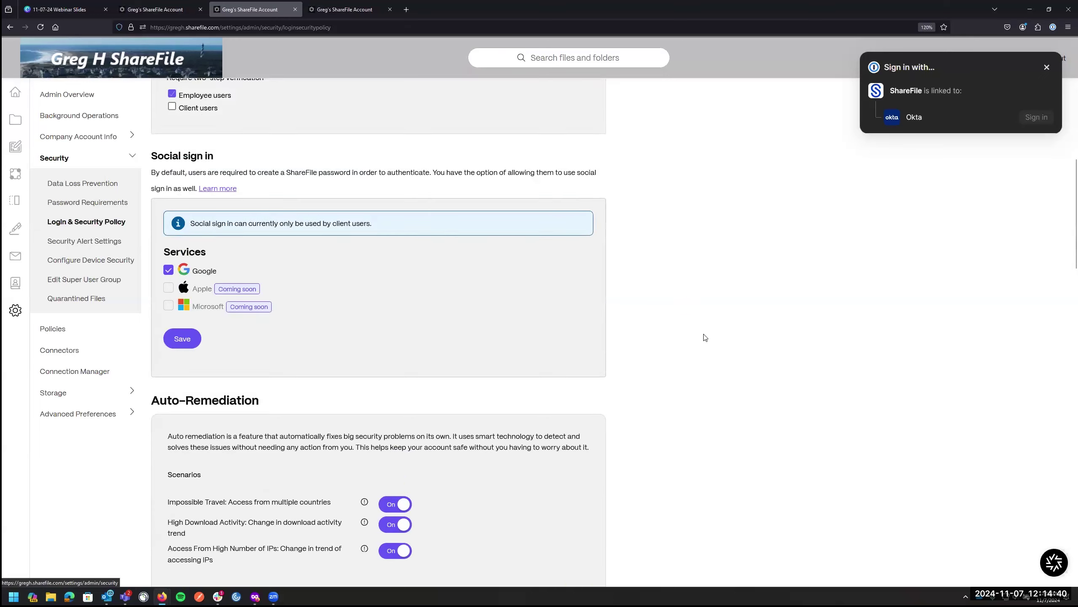
{"action": "scroll", "coordinate": [705, 337], "scroll_direction": "up", "scroll_amount": 4}
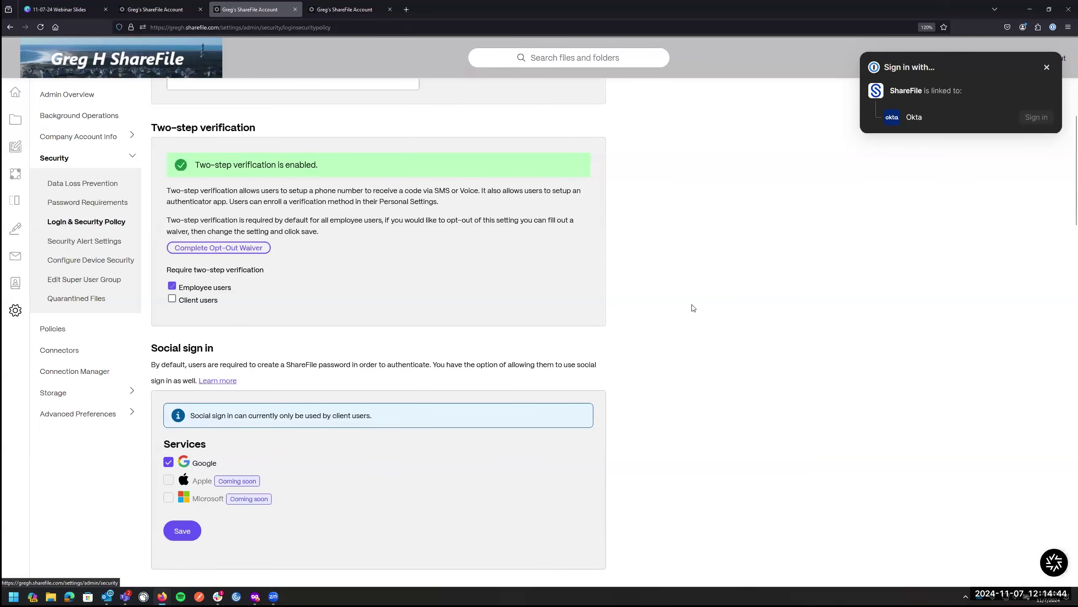
{"action": "scroll", "coordinate": [690, 322], "scroll_direction": "up", "scroll_amount": 1}
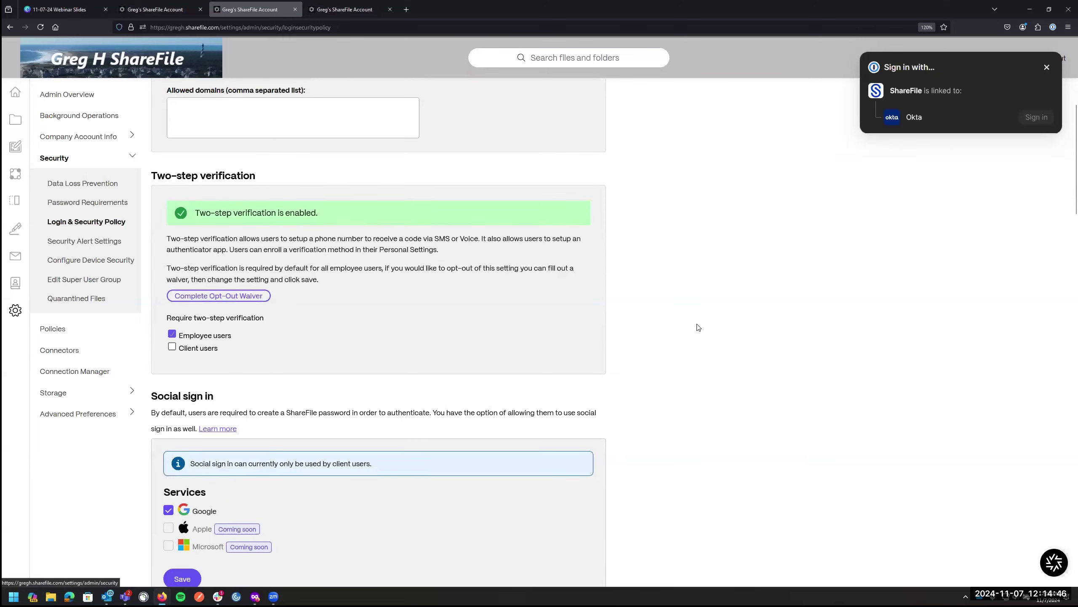
{"action": "scroll", "coordinate": [699, 326], "scroll_direction": "up", "scroll_amount": 2}
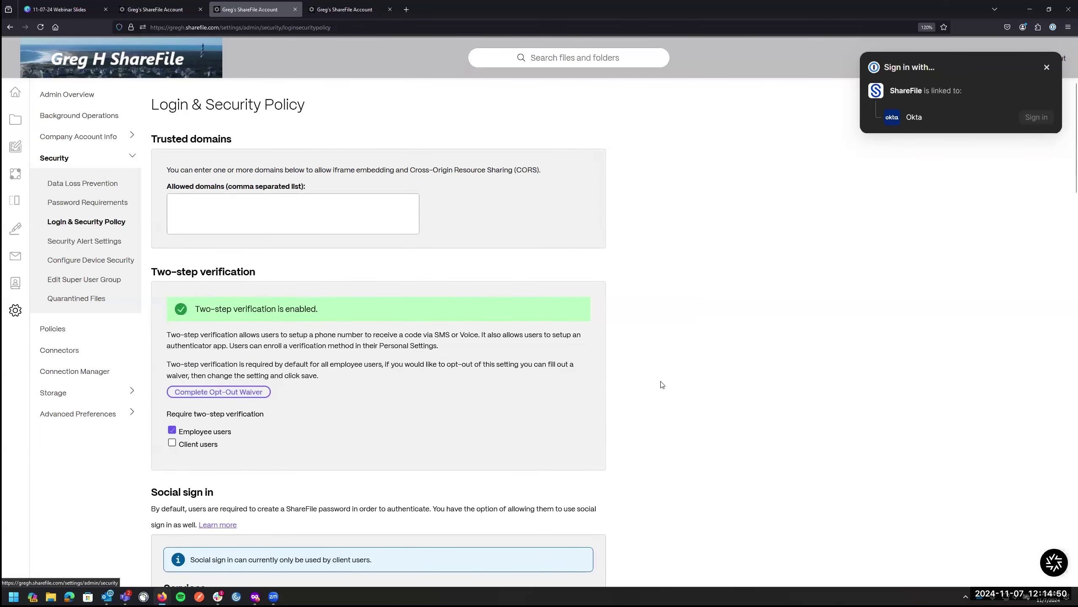
Step: Review the policy page down to the Authentication section and check the available re-authentication intervals without changing the selection
{"action": "scroll", "coordinate": [662, 384], "scroll_direction": "down", "scroll_amount": 3}
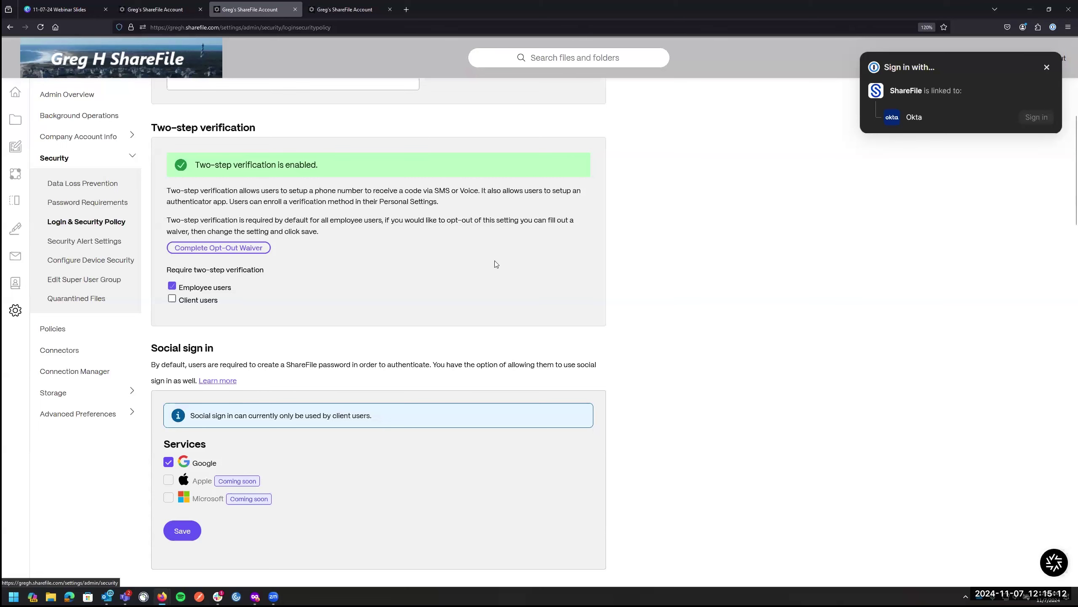
{"action": "scroll", "coordinate": [630, 259], "scroll_direction": "down", "scroll_amount": 5}
{"action": "scroll", "coordinate": [633, 260], "scroll_direction": "down", "scroll_amount": 9}
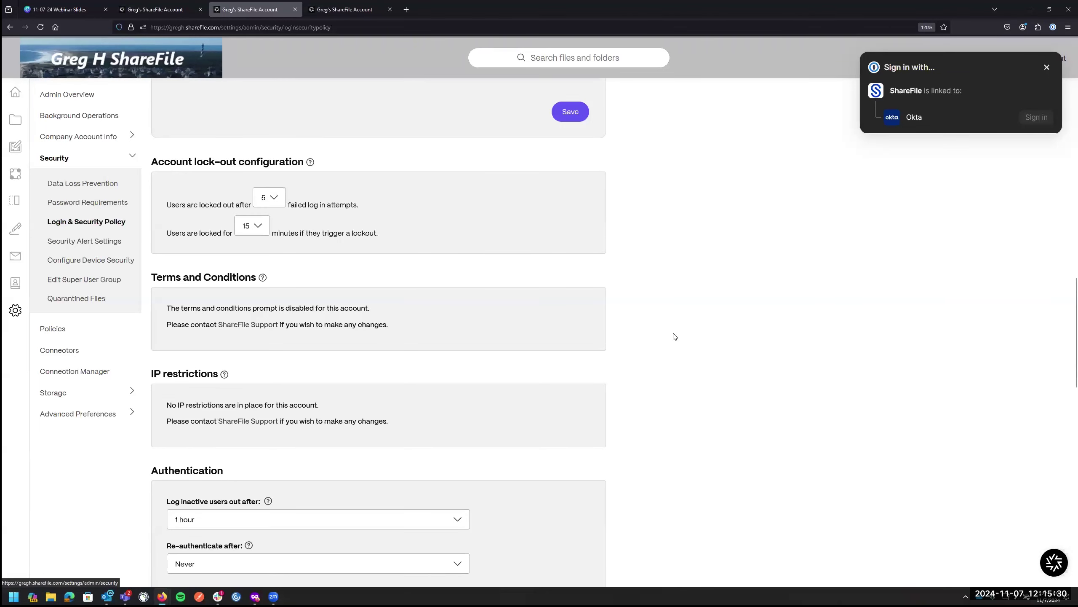
{"action": "scroll", "coordinate": [685, 311], "scroll_direction": "down", "scroll_amount": 5}
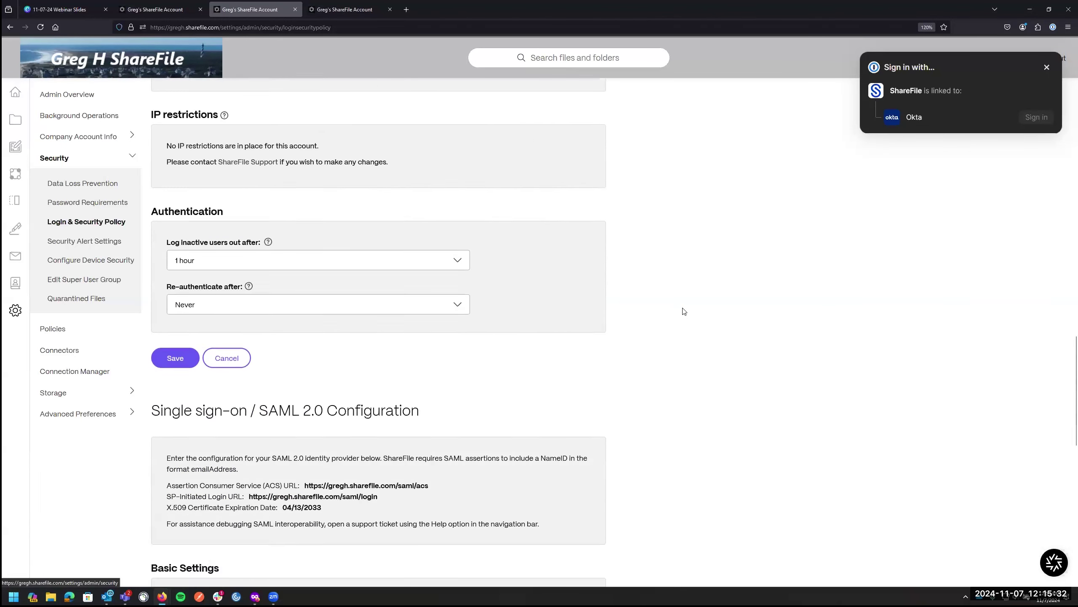
{"action": "scroll", "coordinate": [683, 311], "scroll_direction": "down", "scroll_amount": 2}
{"action": "scroll", "coordinate": [700, 297], "scroll_direction": "down", "scroll_amount": 1}
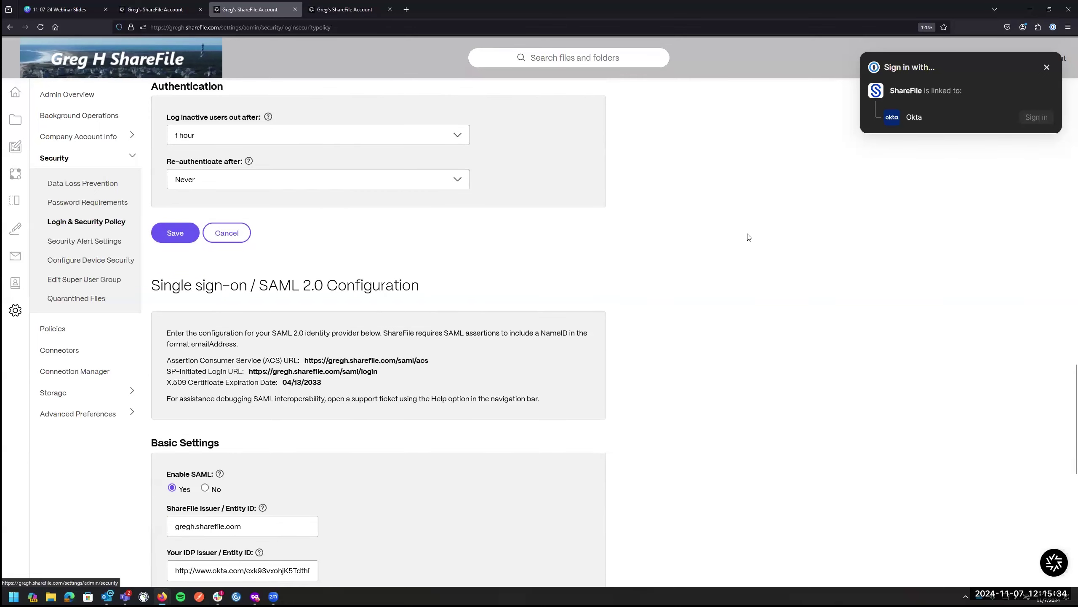
{"action": "scroll", "coordinate": [749, 246], "scroll_direction": "up", "scroll_amount": 1}
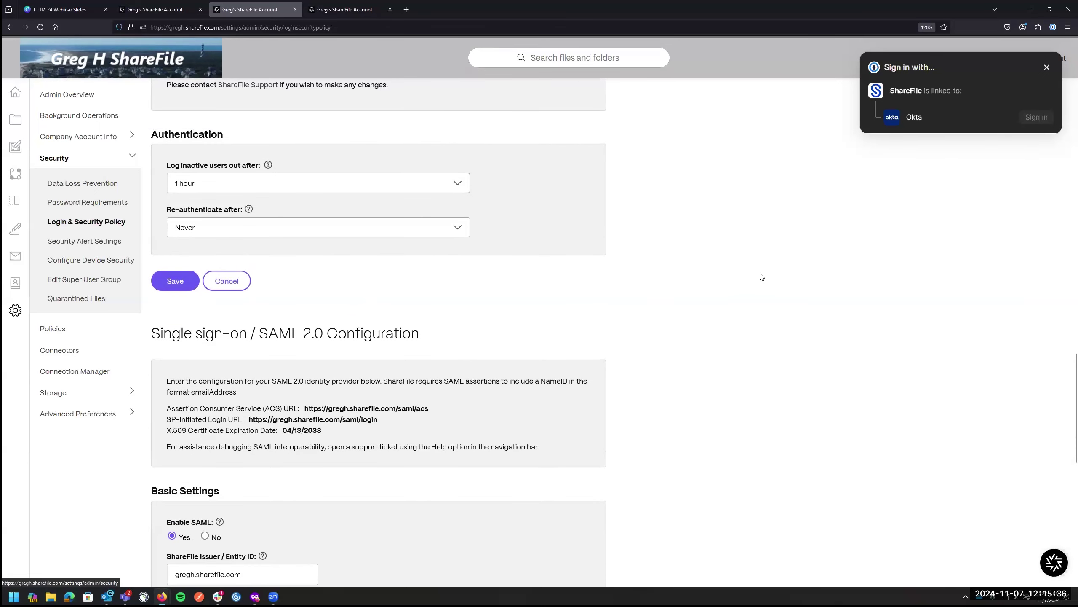
{"action": "scroll", "coordinate": [476, 279], "scroll_direction": "down", "scroll_amount": 1}
{"action": "scroll", "coordinate": [476, 279], "scroll_direction": "down", "scroll_amount": 1}
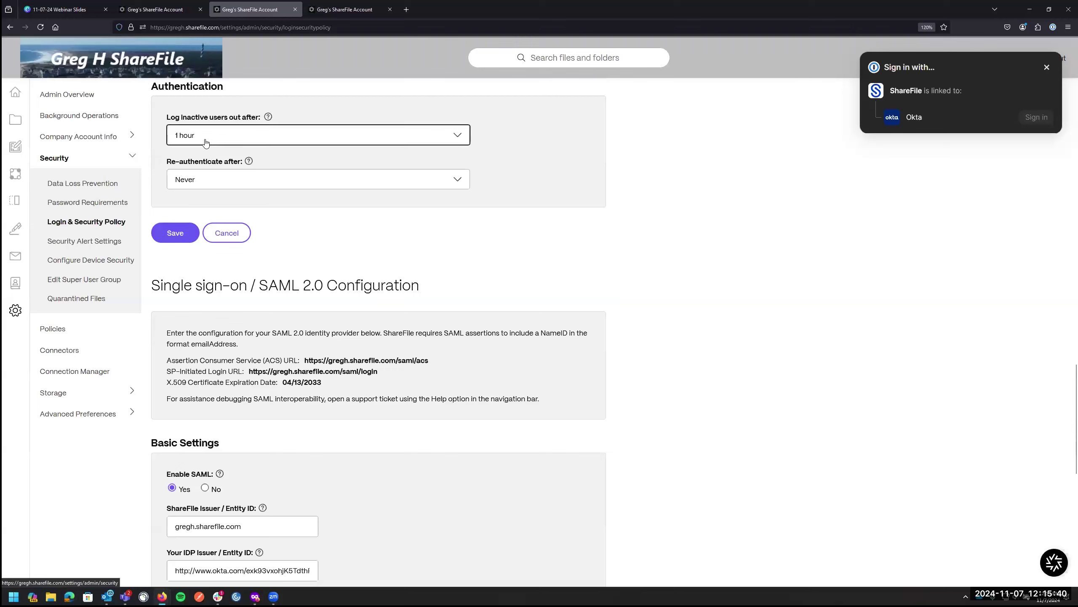
{"action": "left_click", "coordinate": [439, 180]}
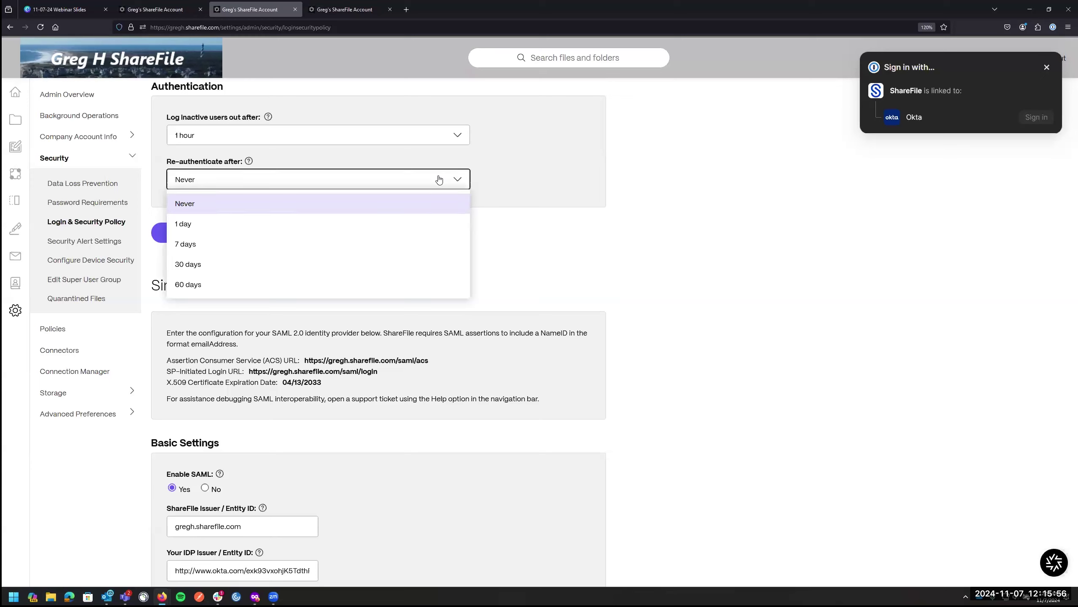
{"action": "left_click", "coordinate": [840, 302]}
Step: Examine the single sign-on / SAML 2.0 configuration, including its basic and optional settings
{"action": "scroll", "coordinate": [840, 302], "scroll_direction": "down", "scroll_amount": 1}
{"action": "scroll", "coordinate": [839, 302], "scroll_direction": "down", "scroll_amount": 3}
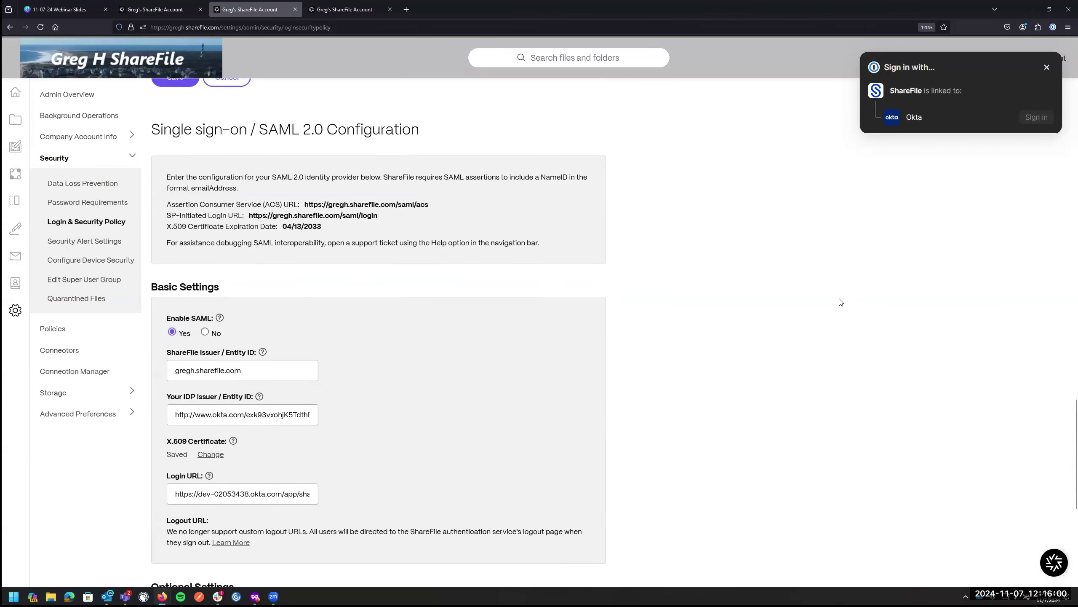
{"action": "mouse_move", "coordinate": [56, 173]}
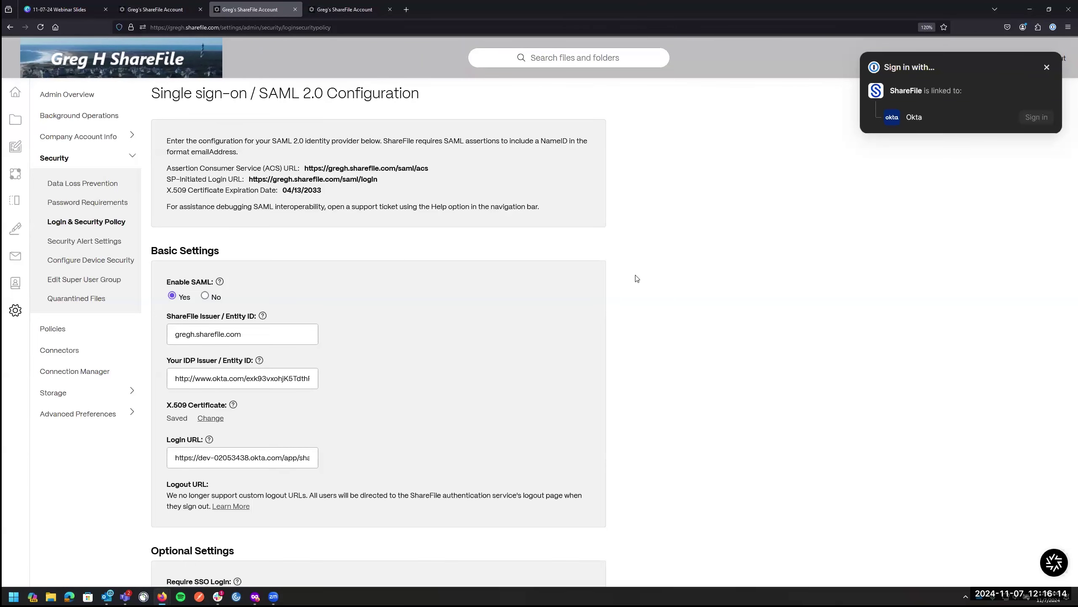
{"action": "scroll", "coordinate": [632, 368], "scroll_direction": "down", "scroll_amount": 5}
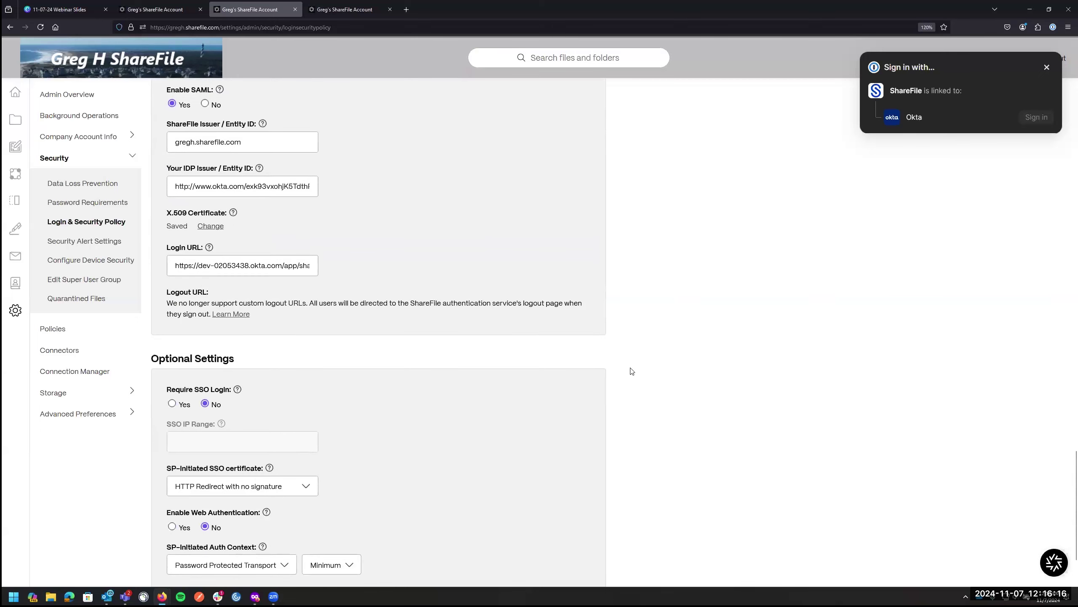
{"action": "scroll", "coordinate": [624, 373], "scroll_direction": "down", "scroll_amount": 3}
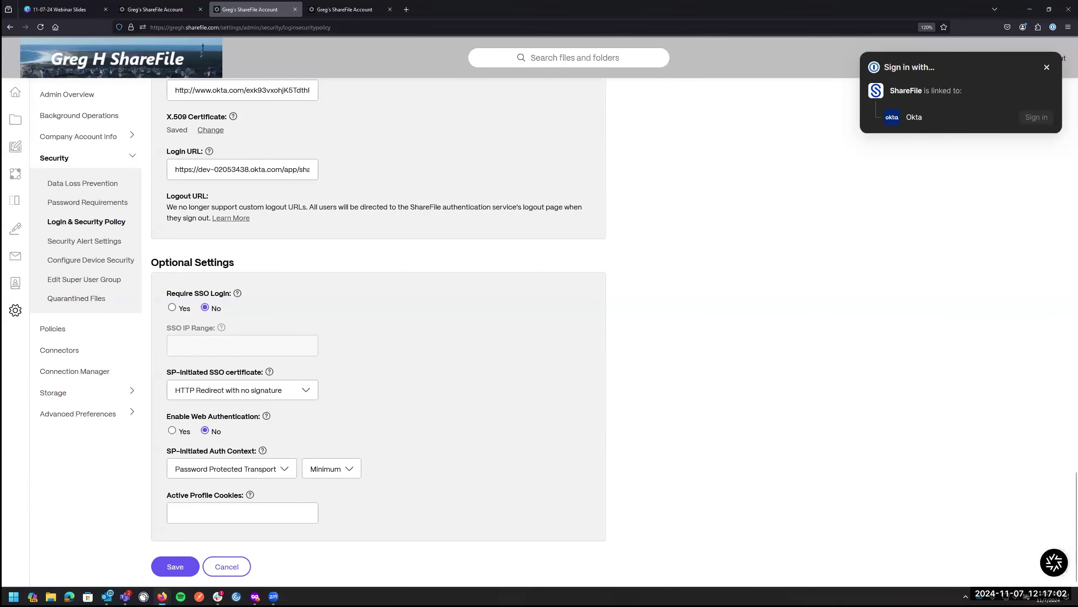
{"action": "scroll", "coordinate": [378, 356], "scroll_direction": "up", "scroll_amount": 2}
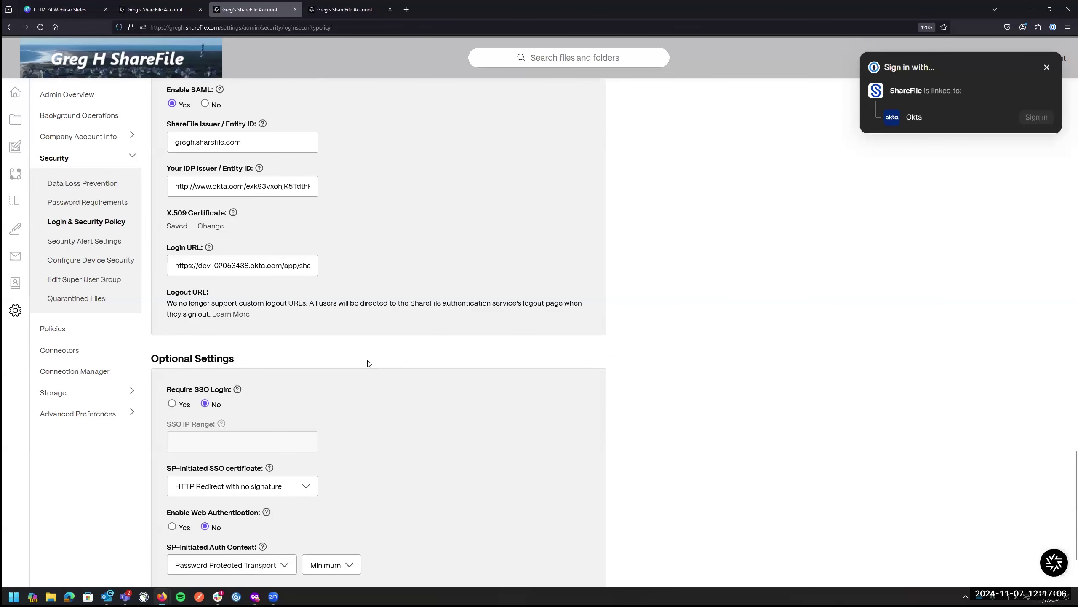
{"action": "scroll", "coordinate": [375, 374], "scroll_direction": "up", "scroll_amount": 2}
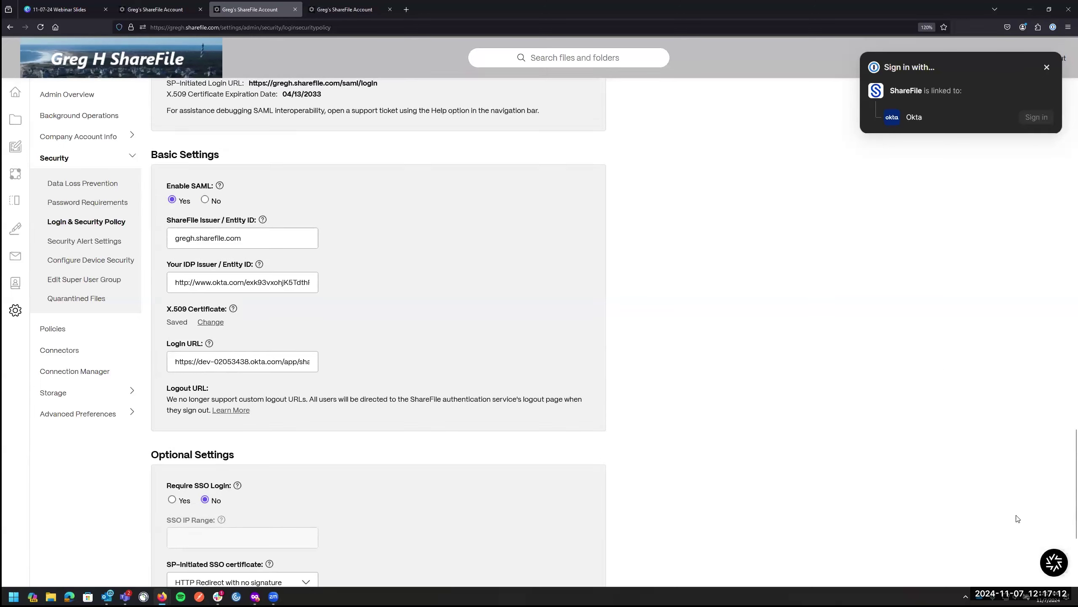
Step: Open the Resource Center to view its help and support options
{"action": "left_click", "coordinate": [1052, 560]}
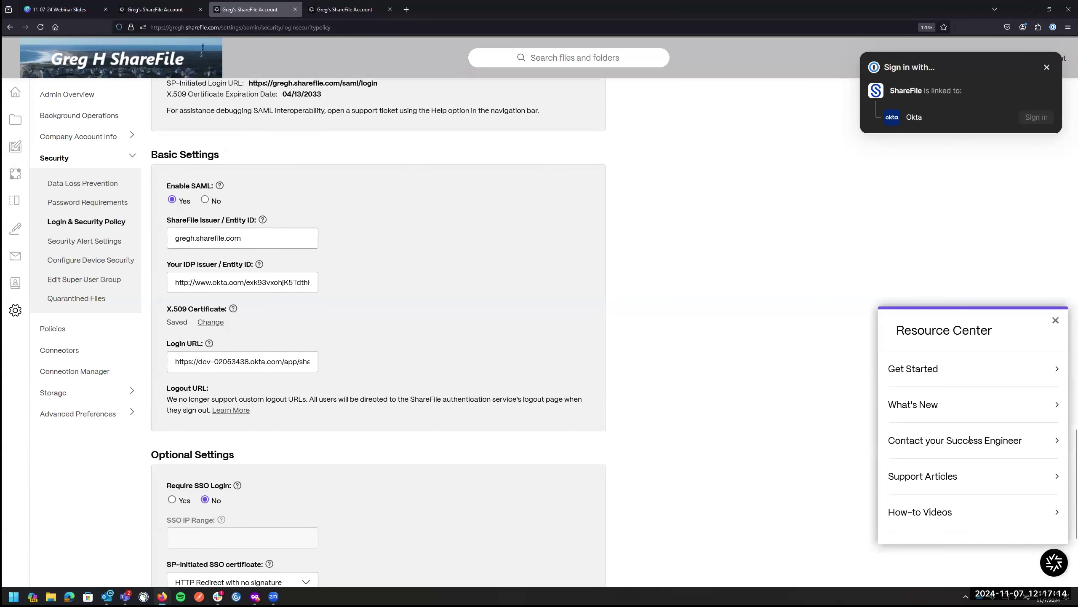
Step: View the Success Engineer contact page in the Resource Center, close it and review the optional single sign-on settings
{"action": "left_click", "coordinate": [973, 441]}
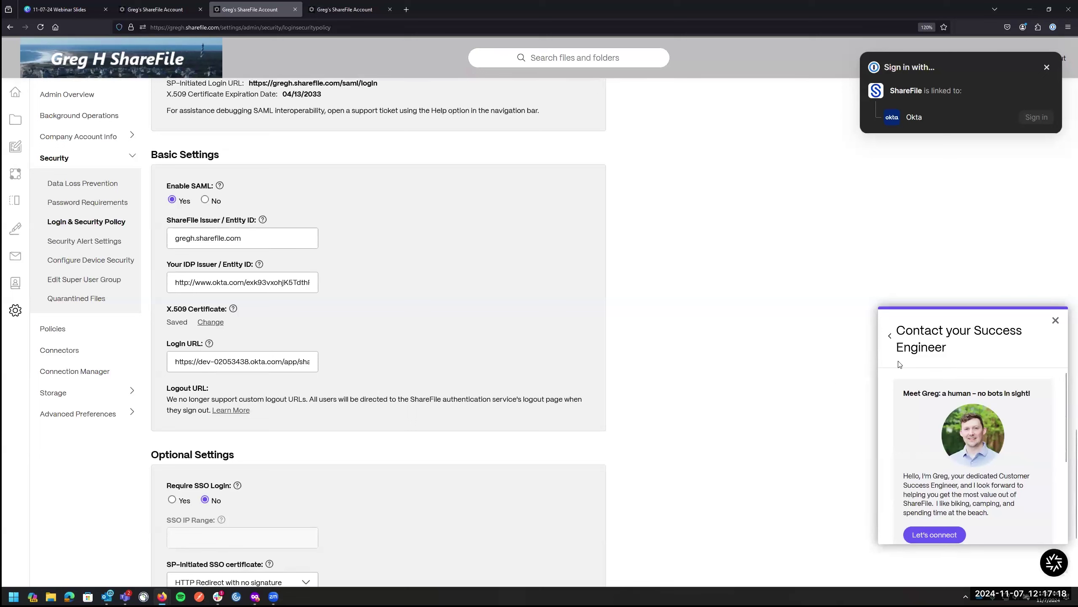
{"action": "left_click", "coordinate": [1056, 320]}
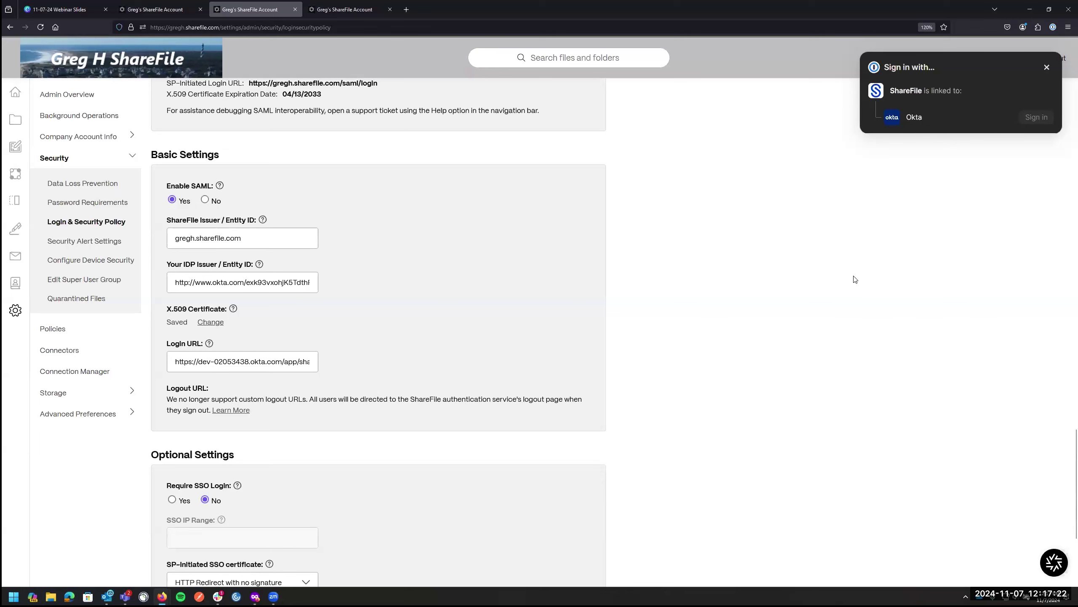
{"action": "scroll", "coordinate": [446, 417], "scroll_direction": "down", "scroll_amount": 4}
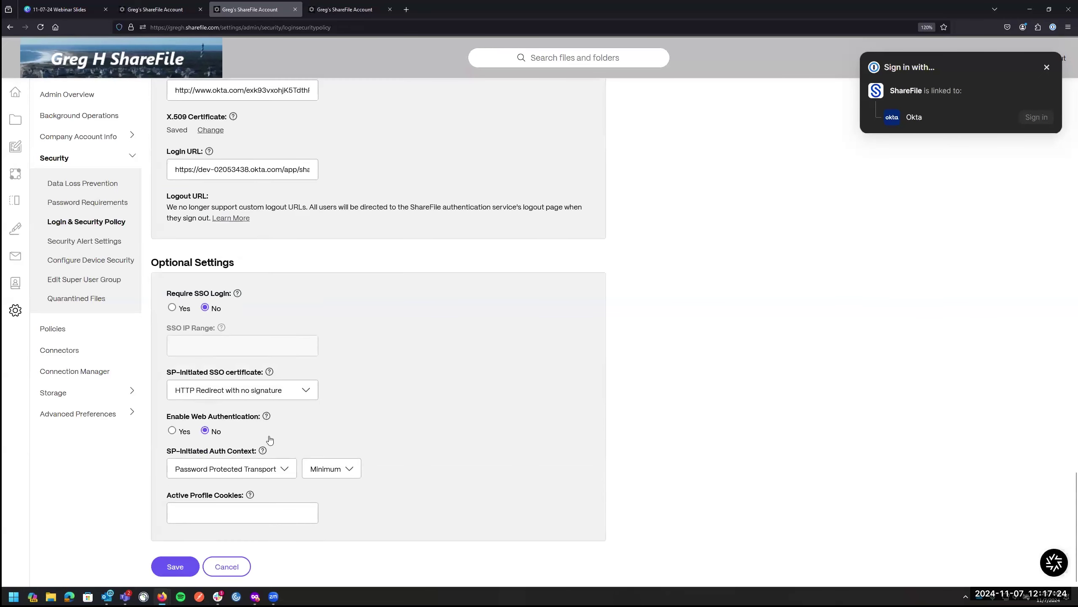
{"action": "scroll", "coordinate": [730, 291], "scroll_direction": "up", "scroll_amount": 10}
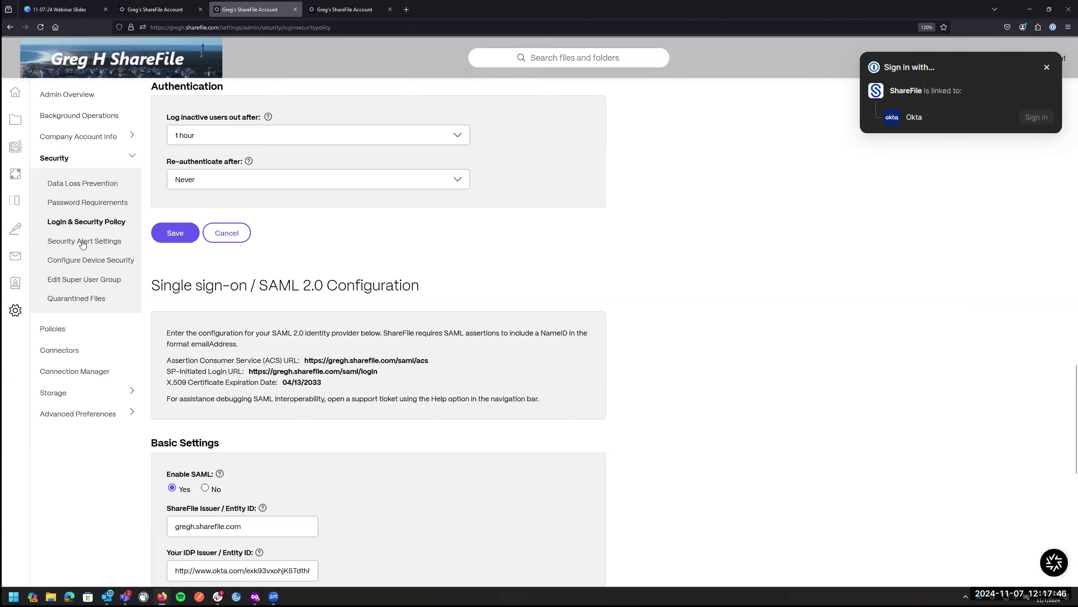
Step: Examine the Standard, Secure, Online Only and Custom modes in the device security configuration
{"action": "left_click", "coordinate": [88, 260]}
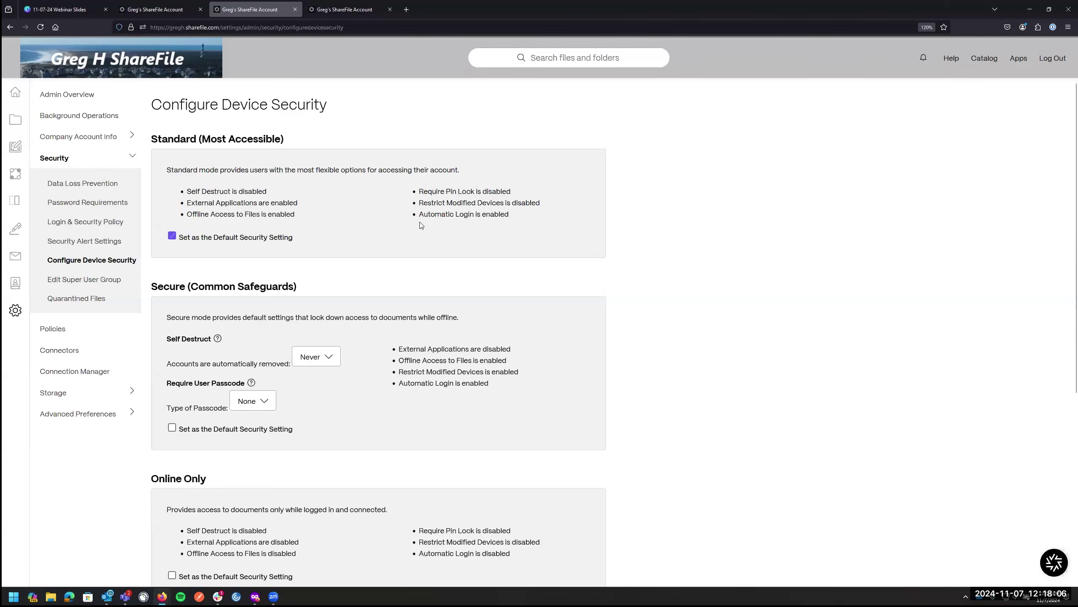
{"action": "scroll", "coordinate": [287, 348], "scroll_direction": "down", "scroll_amount": 2}
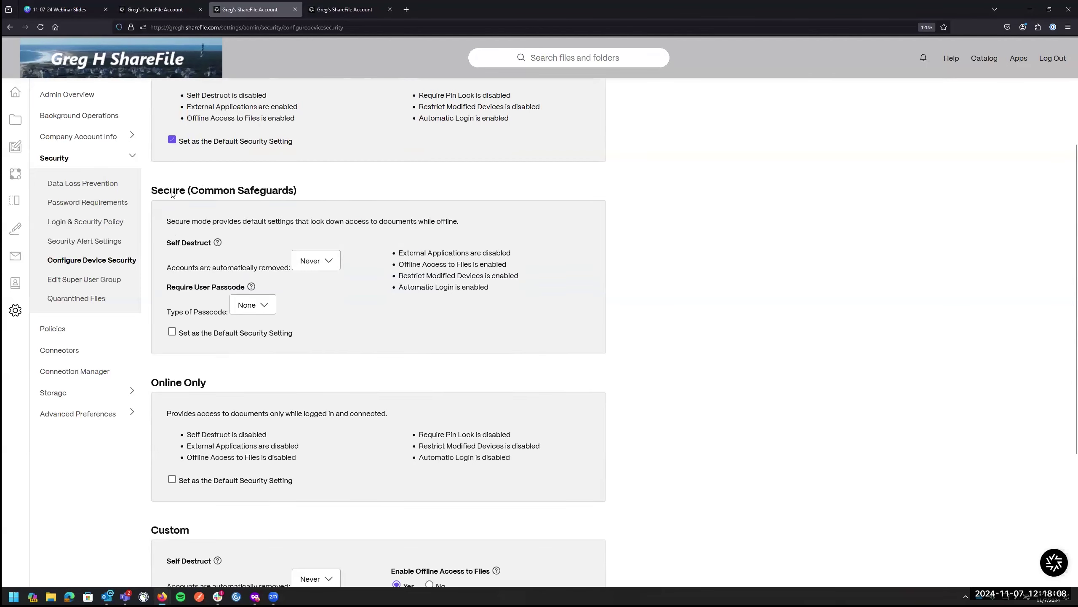
{"action": "scroll", "coordinate": [191, 330], "scroll_direction": "down", "scroll_amount": 3}
{"action": "left_click_drag", "start_coordinate": [153, 287], "coordinate": [201, 288]}
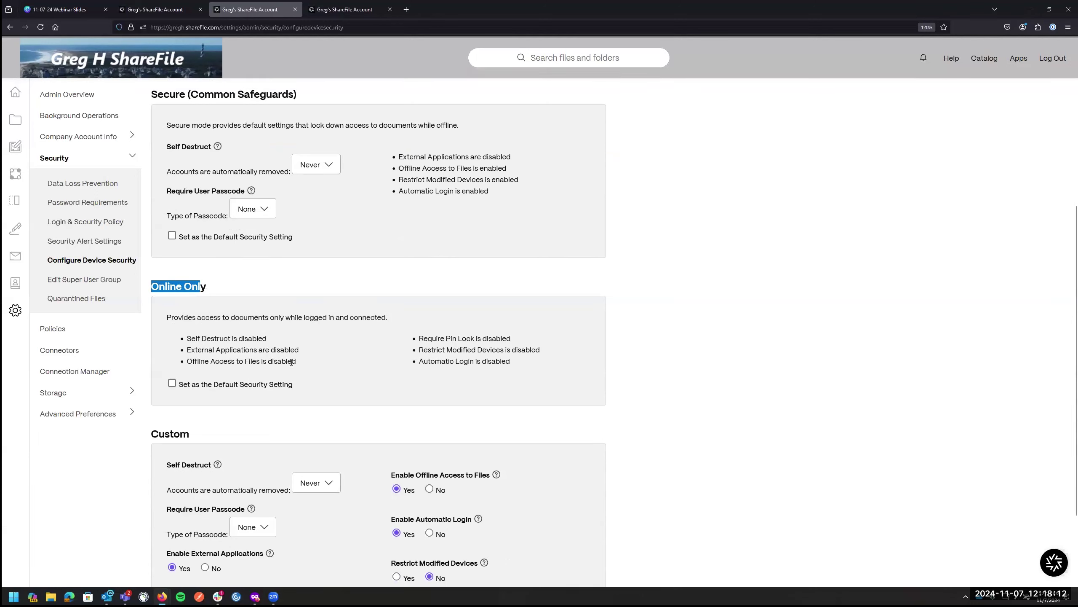
{"action": "left_click_drag", "start_coordinate": [295, 361], "coordinate": [195, 362]}
{"action": "left_click", "coordinate": [366, 376]}
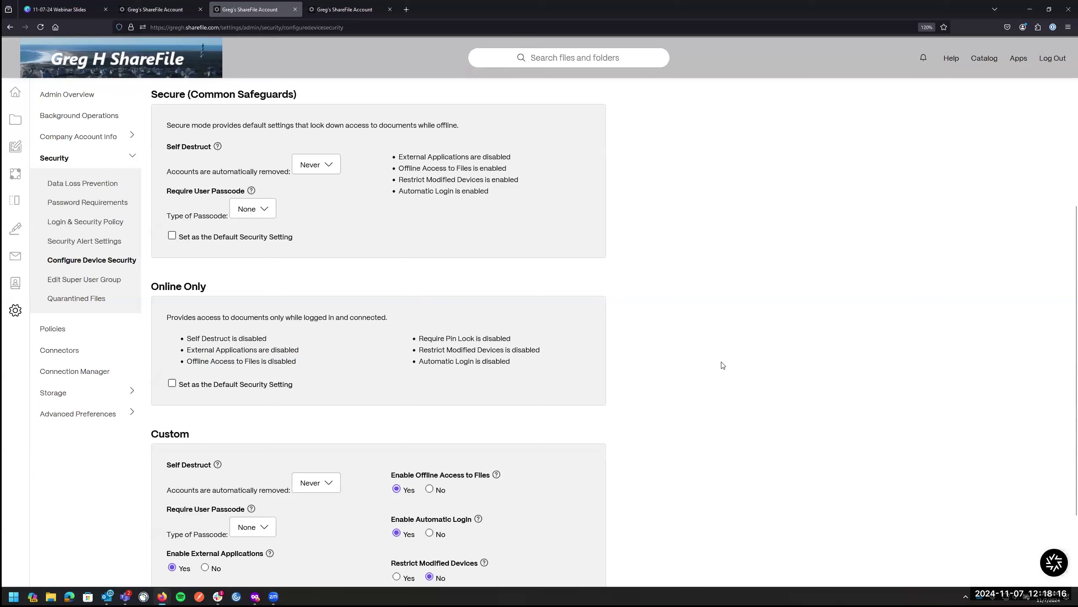
{"action": "scroll", "coordinate": [721, 363], "scroll_direction": "down", "scroll_amount": 3}
{"action": "scroll", "coordinate": [379, 263], "scroll_direction": "up", "scroll_amount": 5}
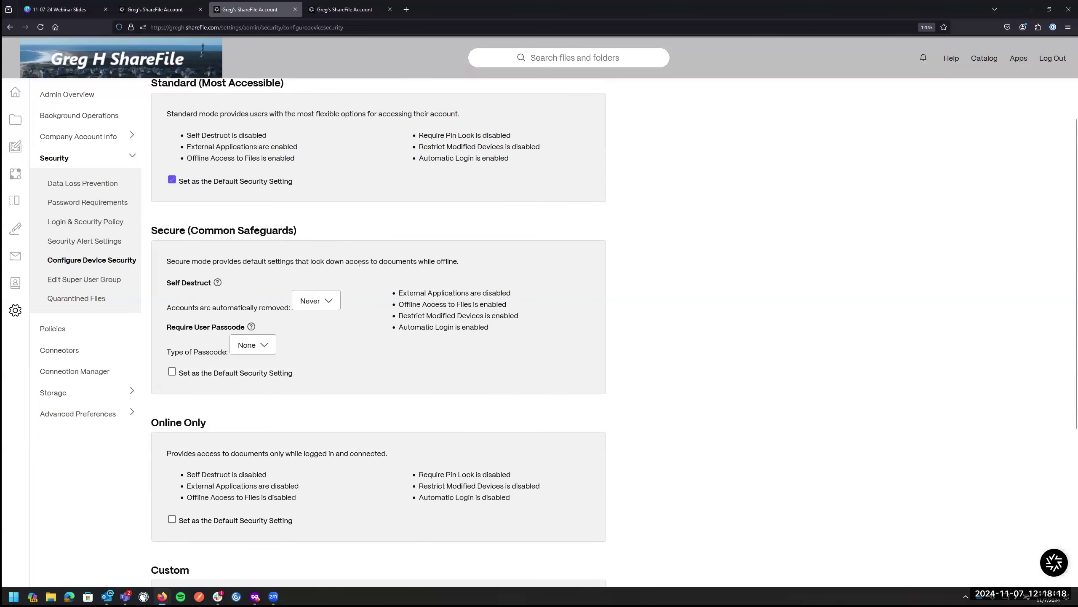
{"action": "scroll", "coordinate": [371, 274], "scroll_direction": "down", "scroll_amount": 3}
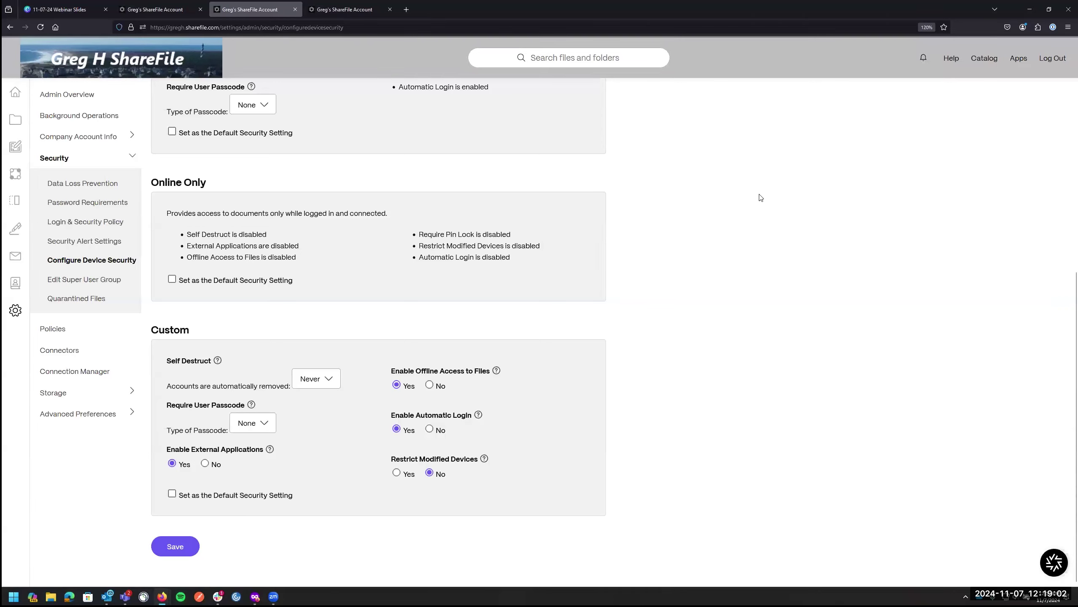
Step: Open the Apps page in a separate browser tab and view the ShareFile mobile app downloads
{"action": "middle_click", "coordinate": [1019, 64]}
{"action": "left_click", "coordinate": [335, 13]}
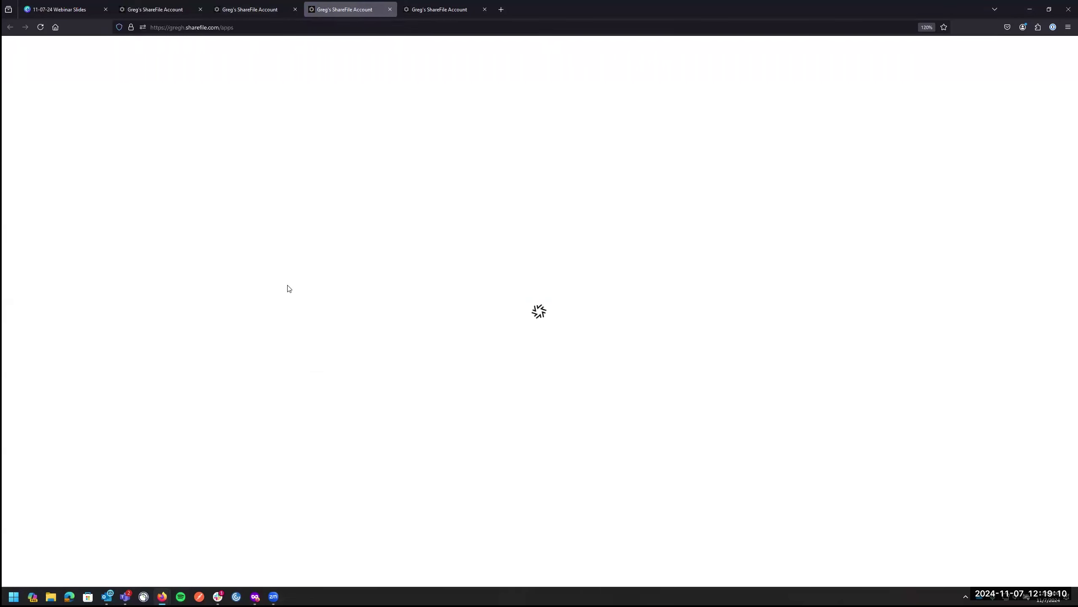
{"action": "left_click", "coordinate": [50, 136]}
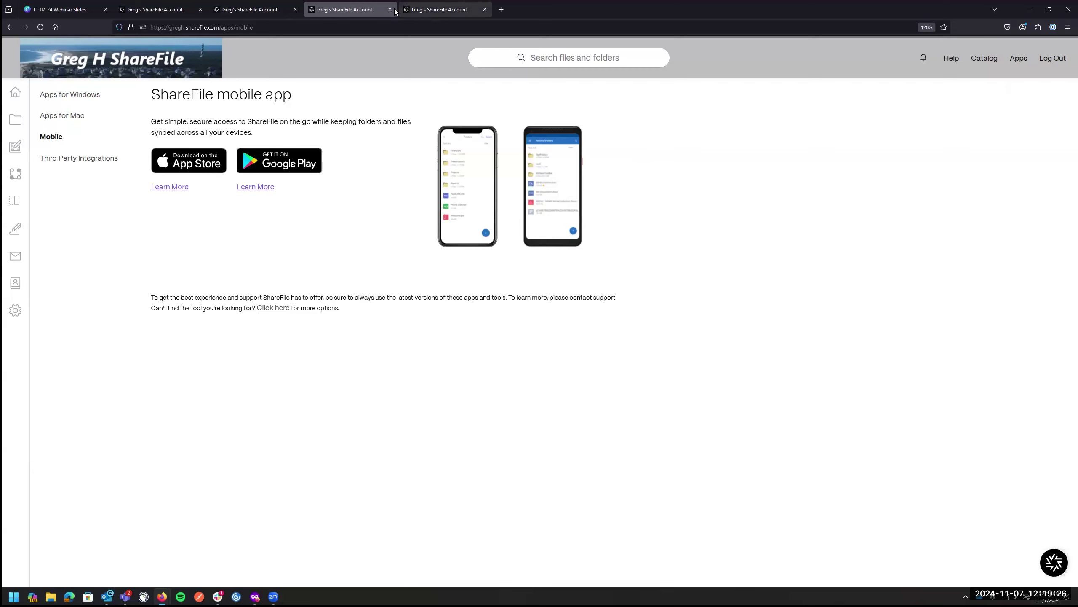
Step: Return to the admin settings and review the password requirements and their summary without changing any values
{"action": "left_click", "coordinate": [255, 9]}
{"action": "scroll", "coordinate": [340, 298], "scroll_direction": "up", "scroll_amount": 5}
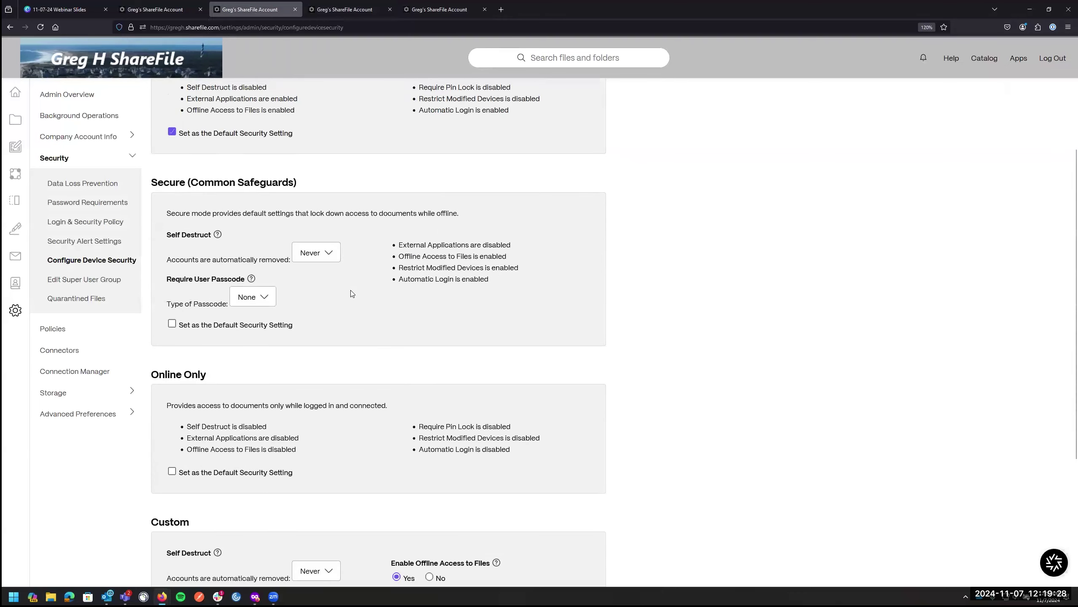
{"action": "scroll", "coordinate": [336, 238], "scroll_direction": "up", "scroll_amount": 3}
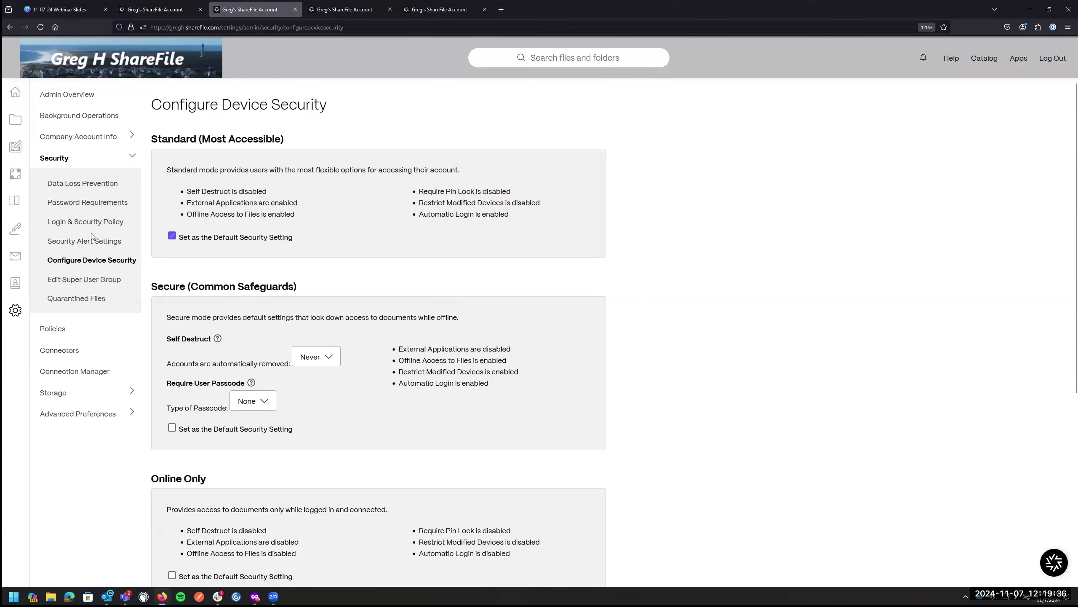
{"action": "left_click", "coordinate": [78, 207]}
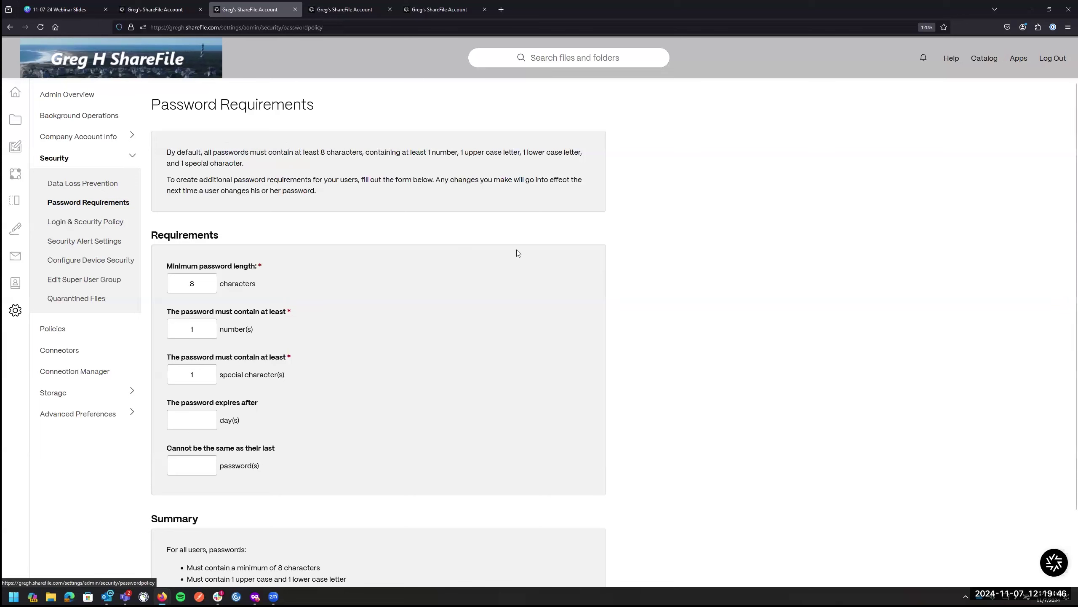
{"action": "scroll", "coordinate": [671, 276], "scroll_direction": "down", "scroll_amount": 2}
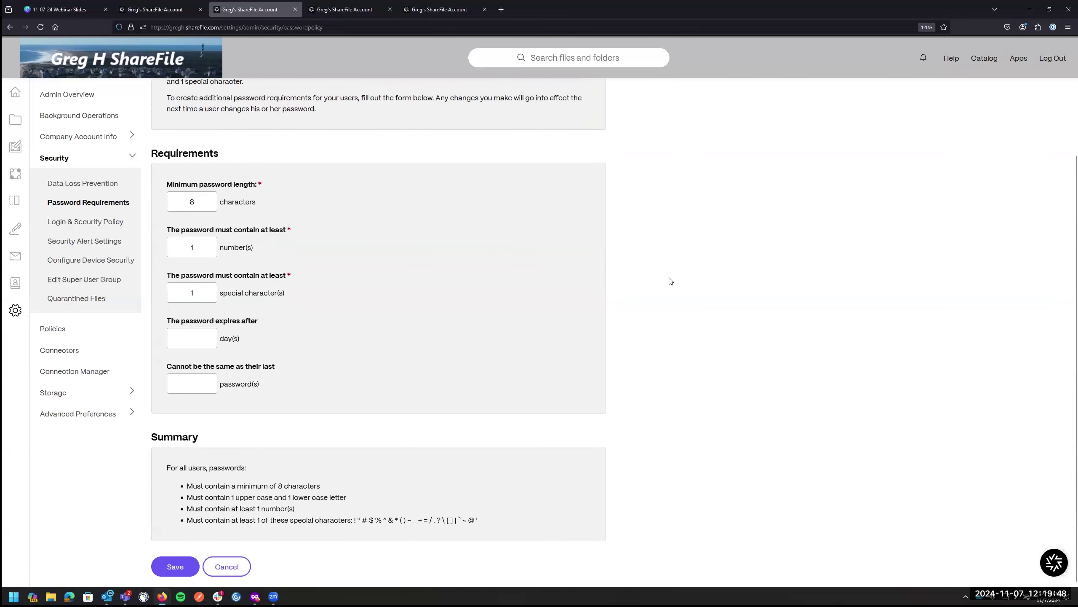
{"action": "left_click", "coordinate": [203, 202]}
{"action": "left_click", "coordinate": [560, 271]}
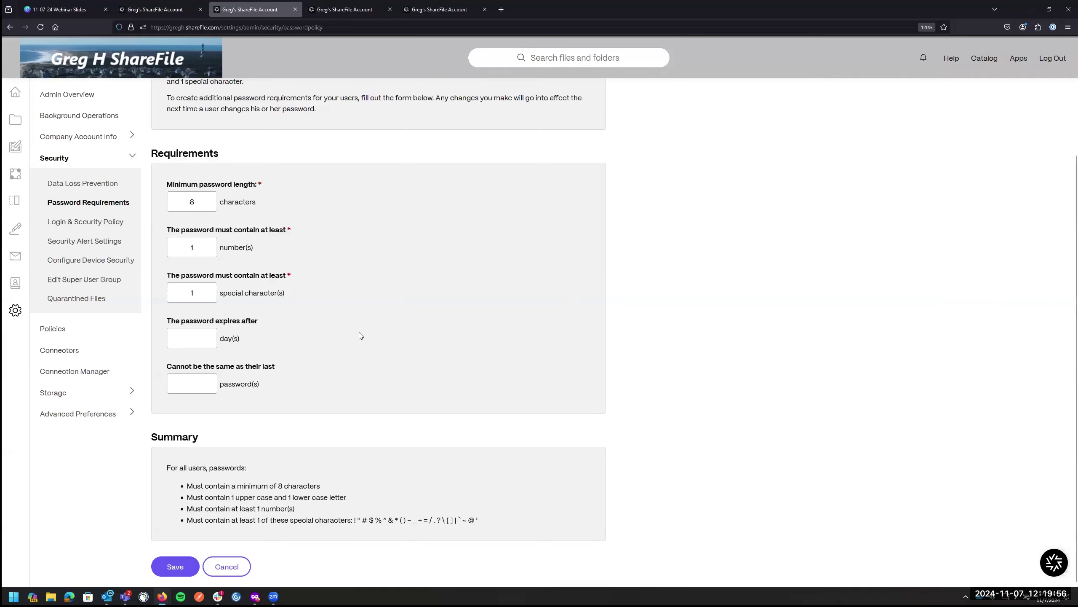
Step: Open the Super User Group settings and enable hiding the super group from the folder access list
{"action": "left_click", "coordinate": [81, 281]}
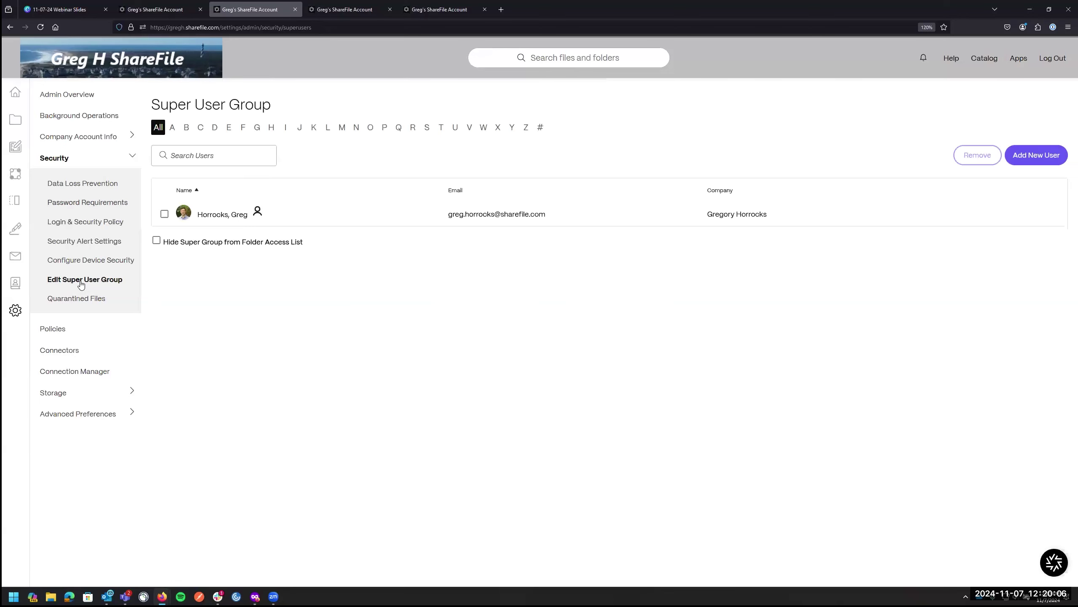
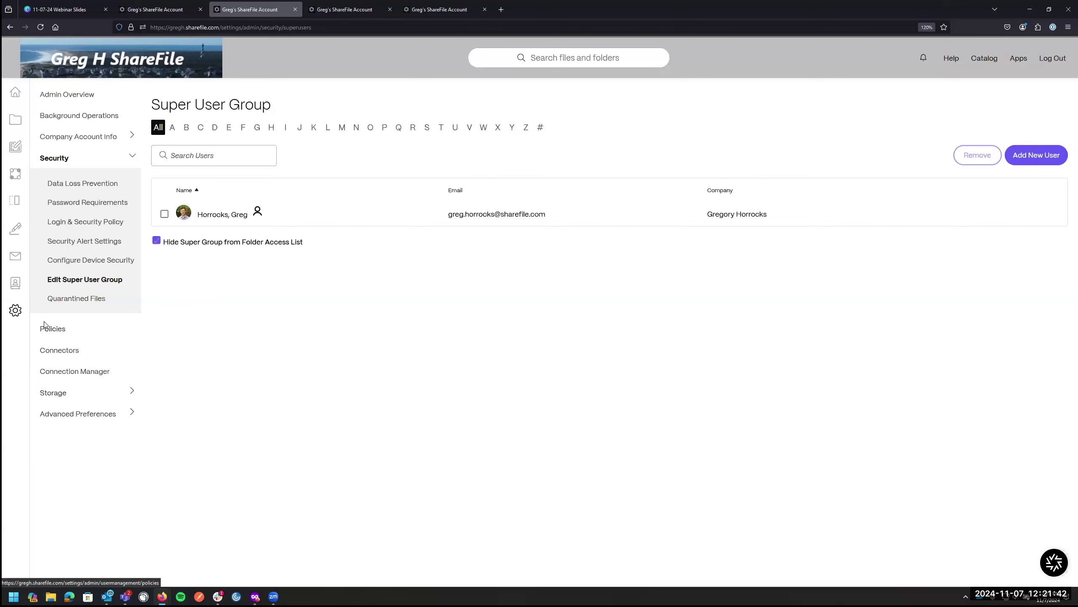
Step: In the advanced file settings, set the default retention policy to delete files automatically after 7 days and save
{"action": "mouse_move", "coordinate": [57, 324]}
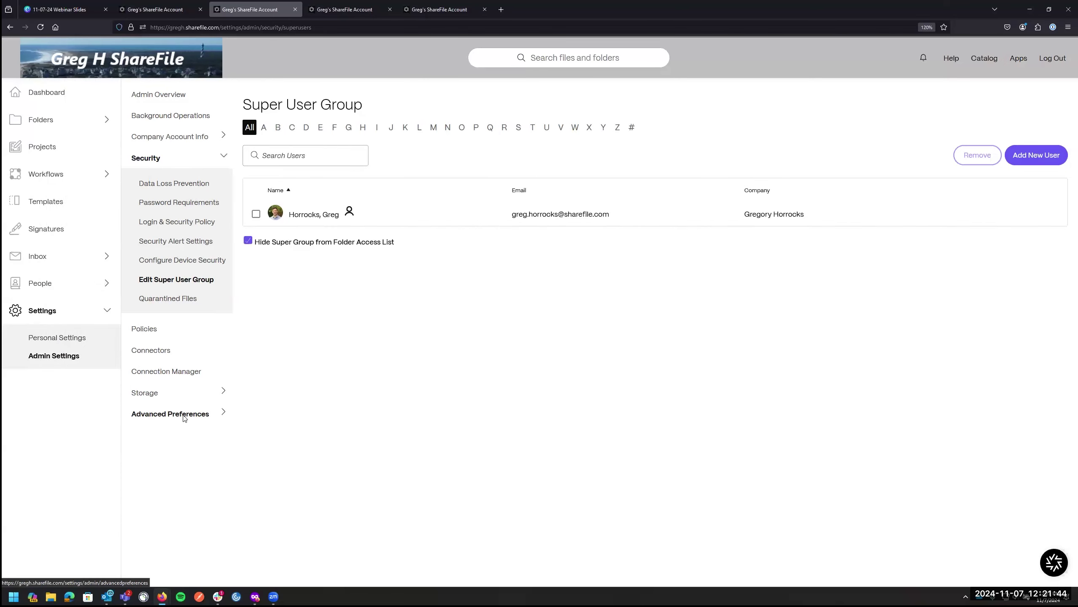
{"action": "left_click", "coordinate": [186, 418]}
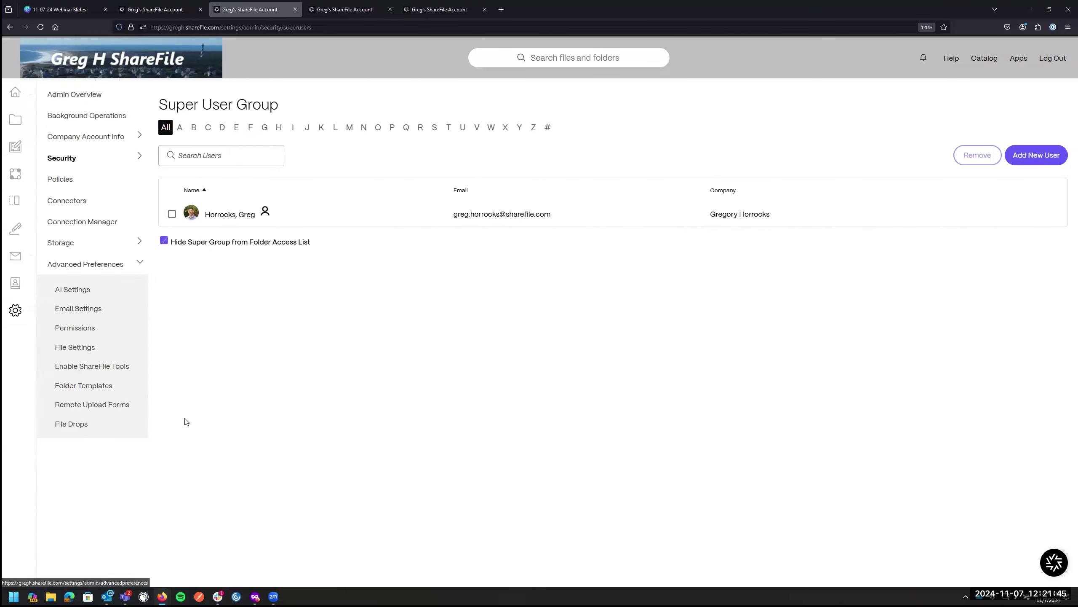
{"action": "left_click", "coordinate": [67, 348]}
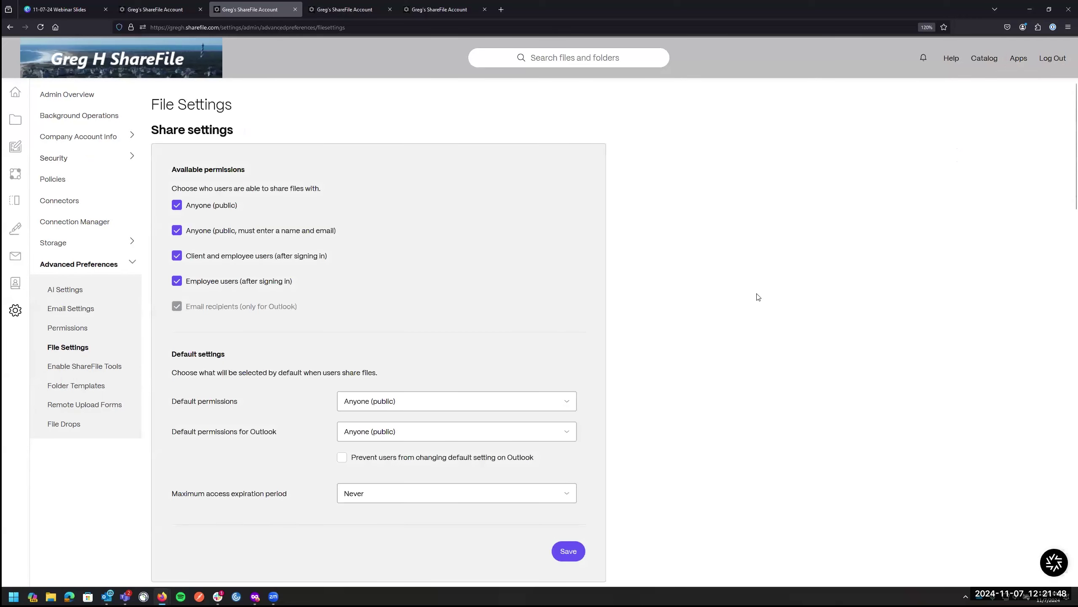
{"action": "scroll", "coordinate": [744, 331], "scroll_direction": "down", "scroll_amount": 15}
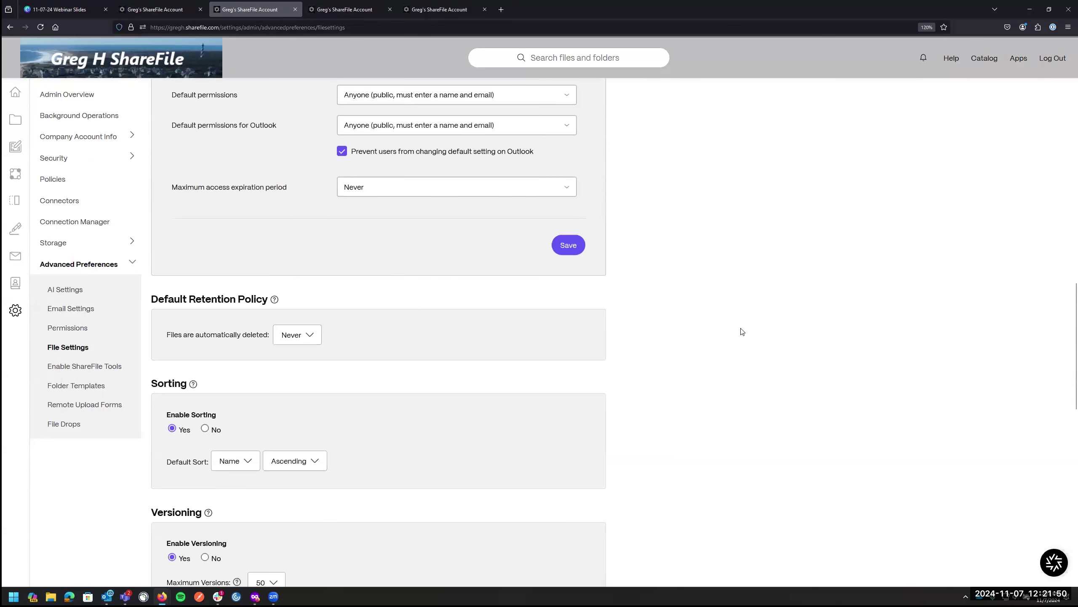
{"action": "mouse_move", "coordinate": [274, 301]}
{"action": "left_click", "coordinate": [315, 335]}
{"action": "left_click", "coordinate": [335, 399]}
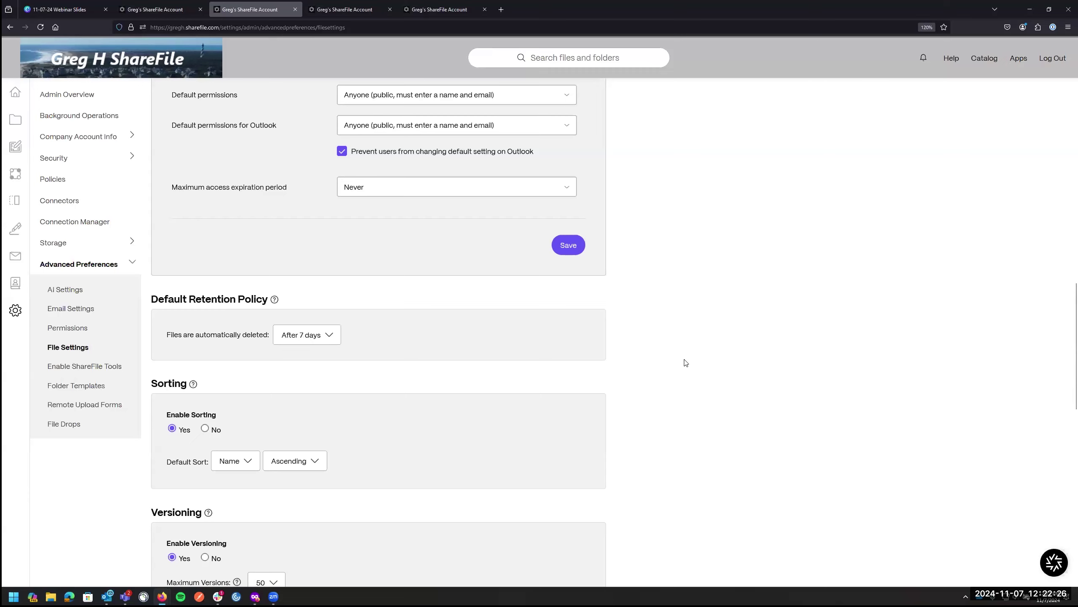
{"action": "scroll", "coordinate": [684, 362], "scroll_direction": "down", "scroll_amount": 15}
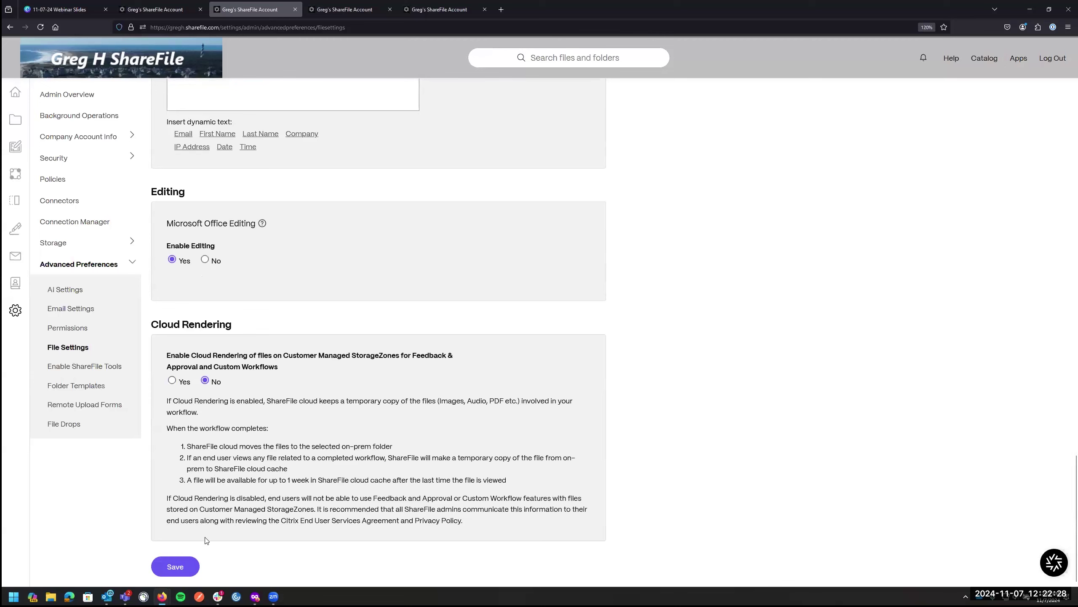
{"action": "left_click", "coordinate": [175, 566]}
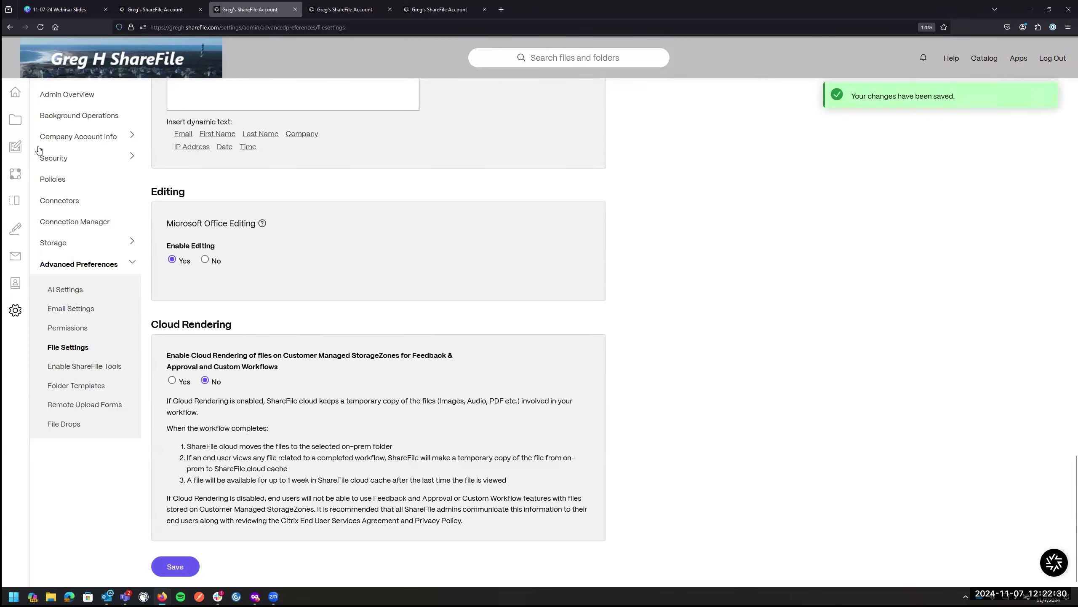
Step: Create a folder named "Admin Settings Webinar" in Shared Folders, without adding people or using a folder template
{"action": "left_click", "coordinate": [41, 120]}
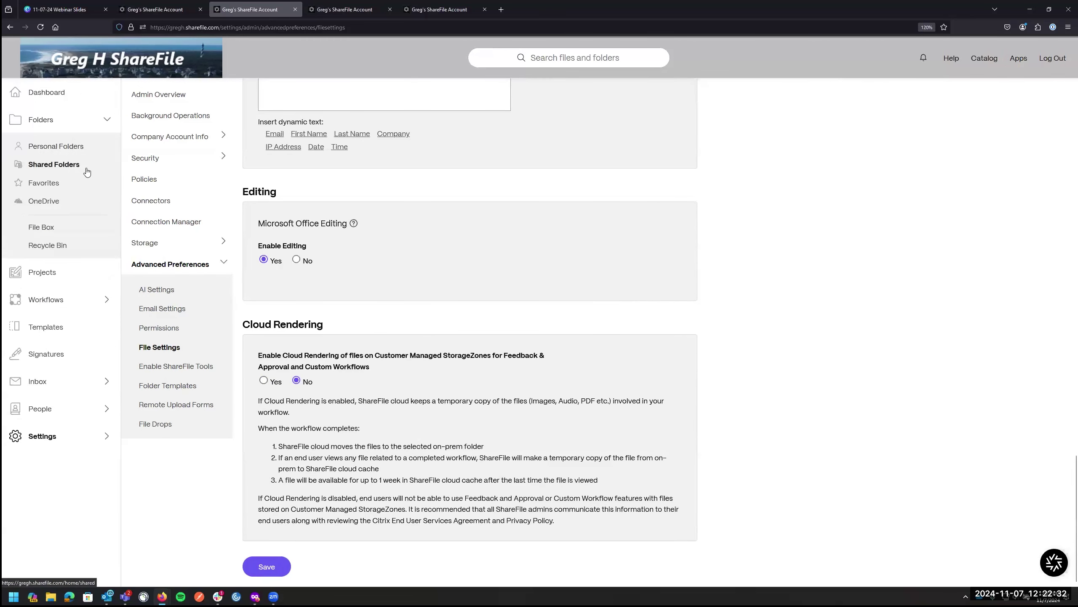
{"action": "left_click", "coordinate": [86, 170]}
{"action": "left_click", "coordinate": [683, 117]}
{"action": "left_click", "coordinate": [651, 133]}
{"action": "left_click", "coordinate": [424, 195]}
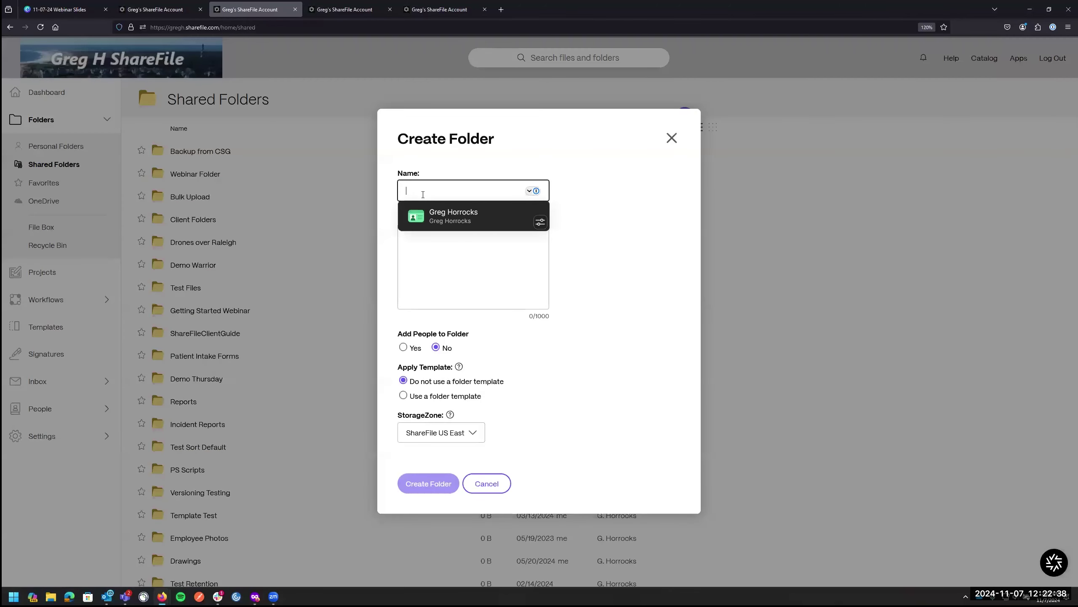
{"action": "type", "text": "Admin Settings WEe"}
{"action": "key", "text": "BackSpace"}
{"action": "key", "text": "BackSpace"}
{"action": "type", "text": "ebinar"}
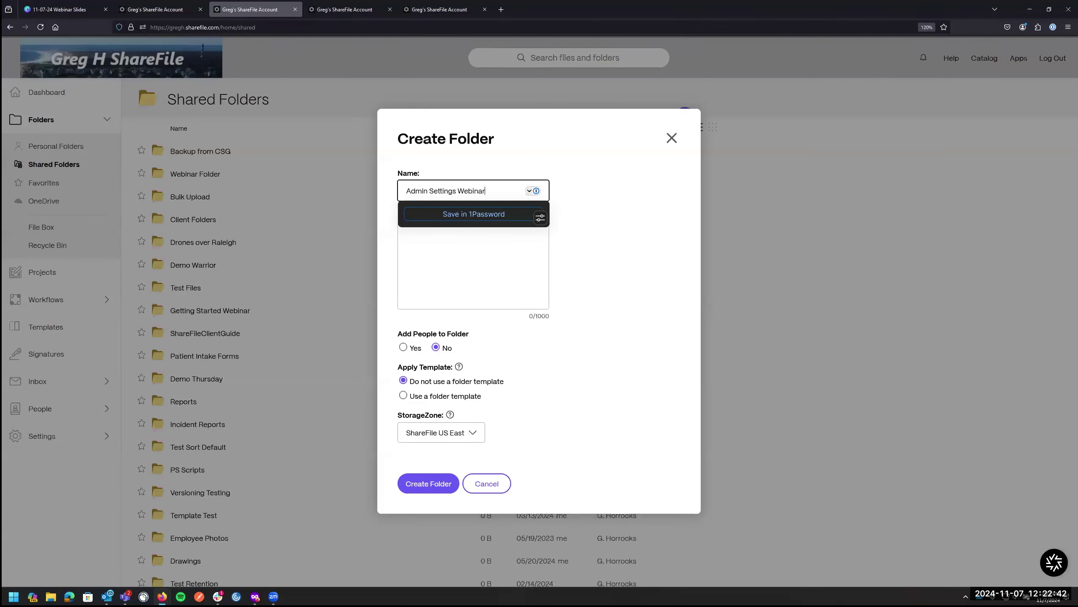
{"action": "left_click", "coordinate": [427, 484]}
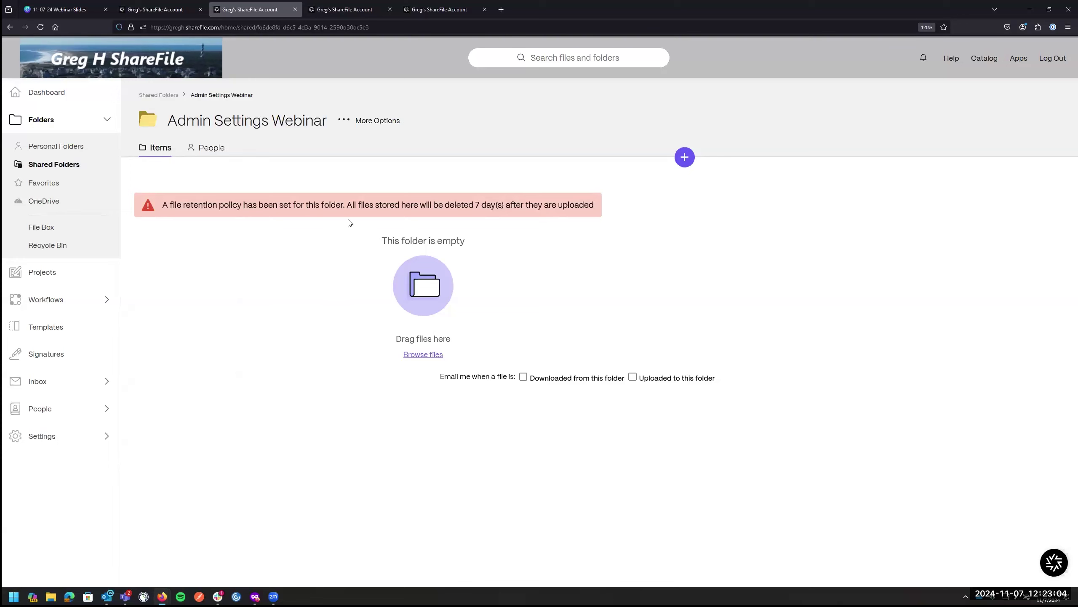
Step: Set the file retention policy of the Admin Settings Webinar folder to Unlimited in its advanced settings and save
{"action": "left_click", "coordinate": [347, 120]}
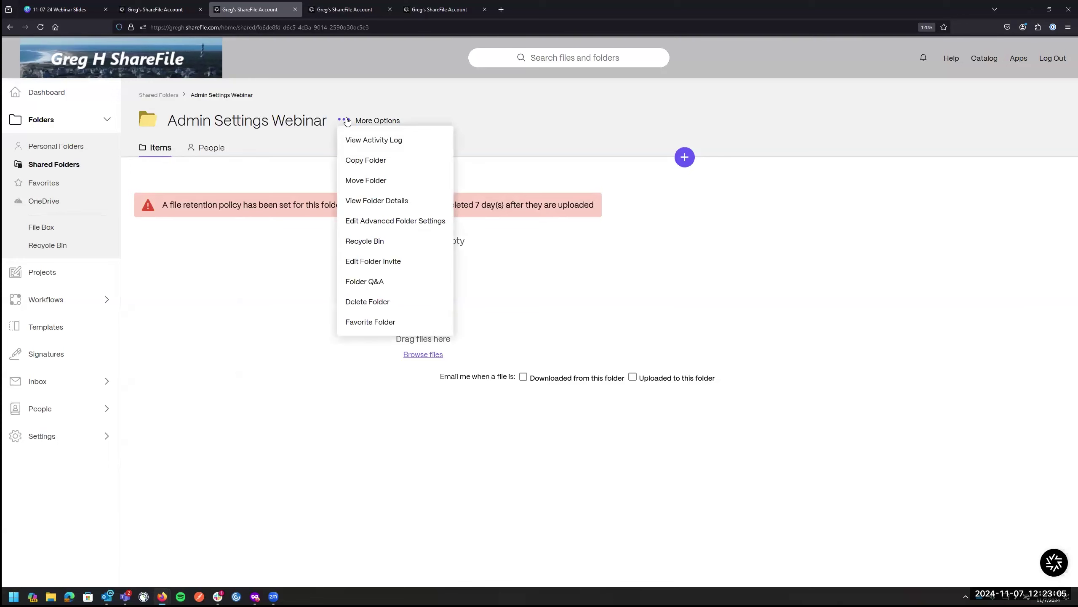
{"action": "left_click", "coordinate": [379, 228]}
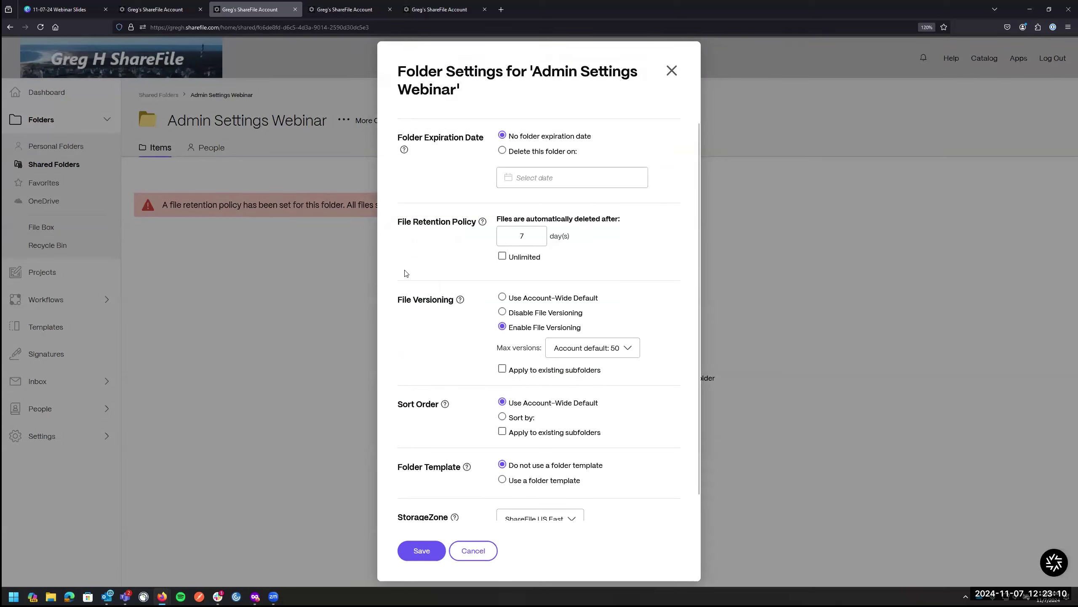
{"action": "double_click", "coordinate": [528, 240]}
{"action": "left_click", "coordinate": [502, 256]}
{"action": "left_click", "coordinate": [422, 551]}
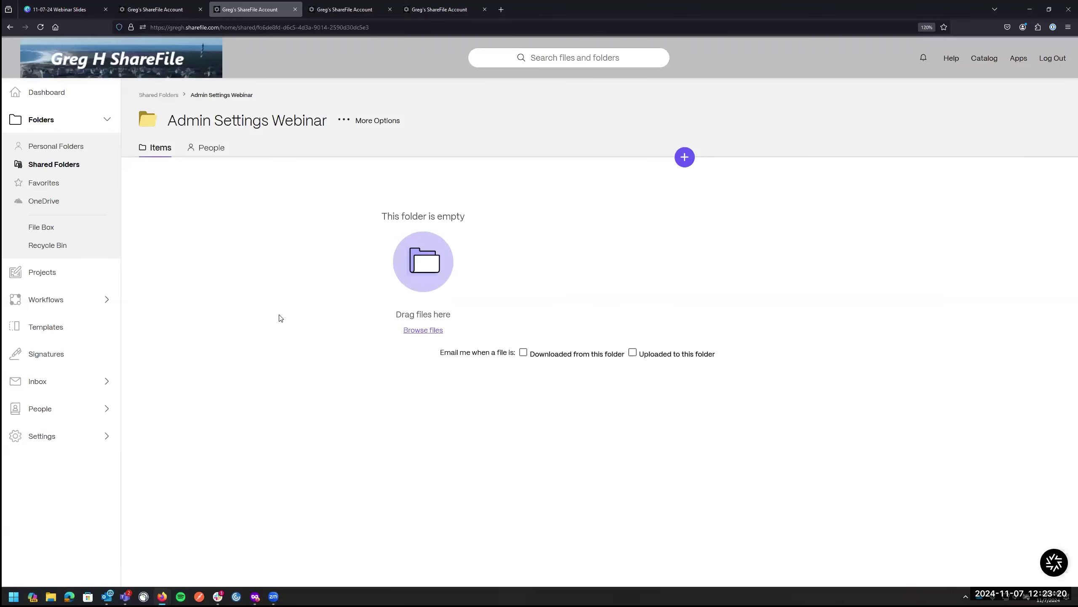
Step: Return to the Admin Settings overview
{"action": "left_click", "coordinate": [42, 438]}
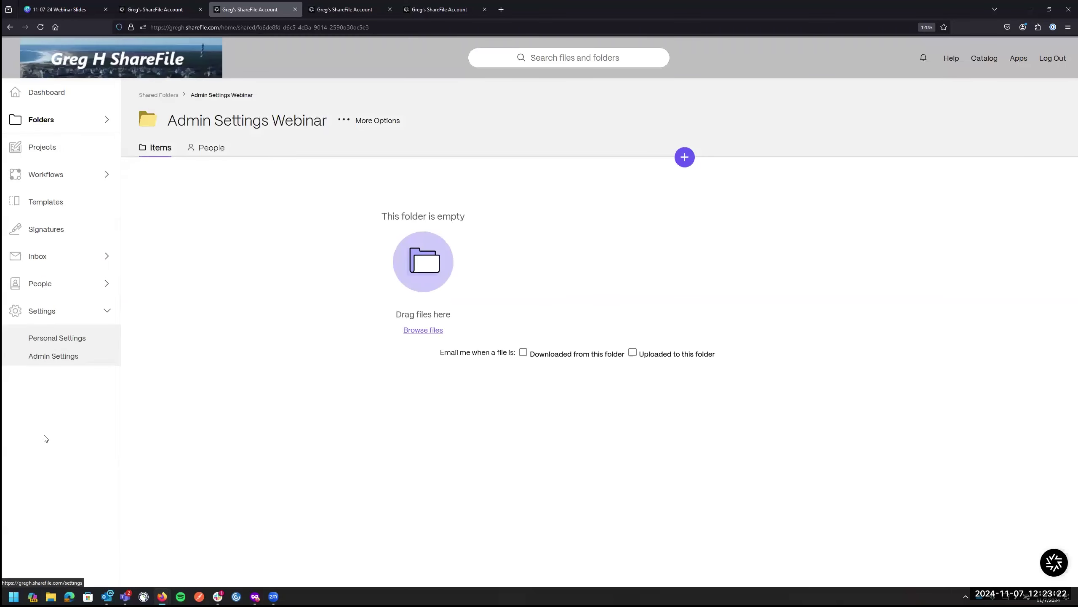
{"action": "left_click", "coordinate": [53, 357]}
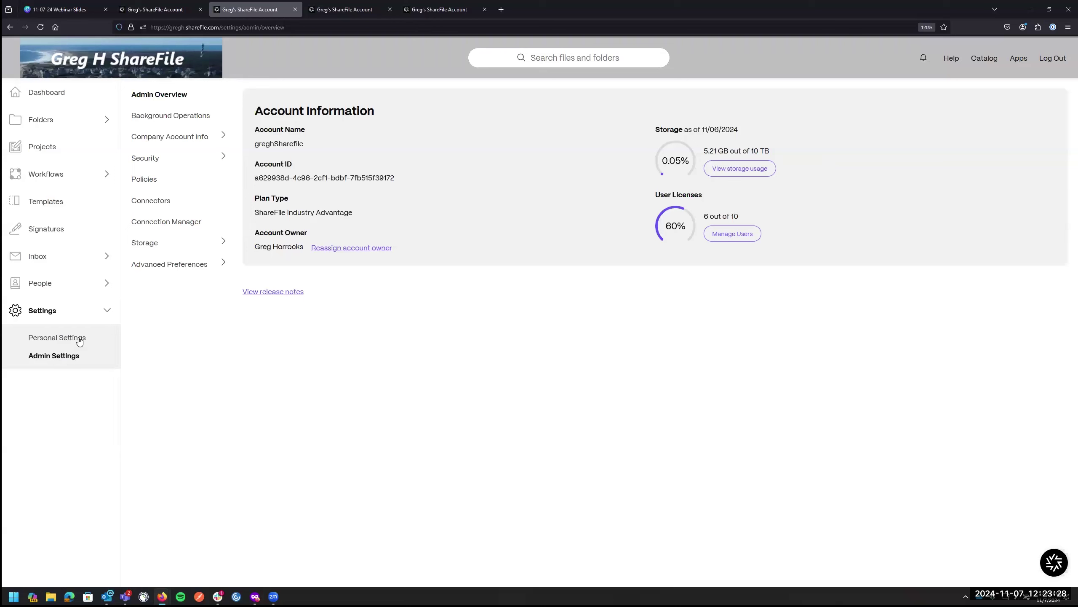
Step: Open the Test Files folder in Shared Folders and review its people's permissions, especially the Admin permission
{"action": "left_click", "coordinate": [52, 120]}
{"action": "left_click", "coordinate": [53, 164]}
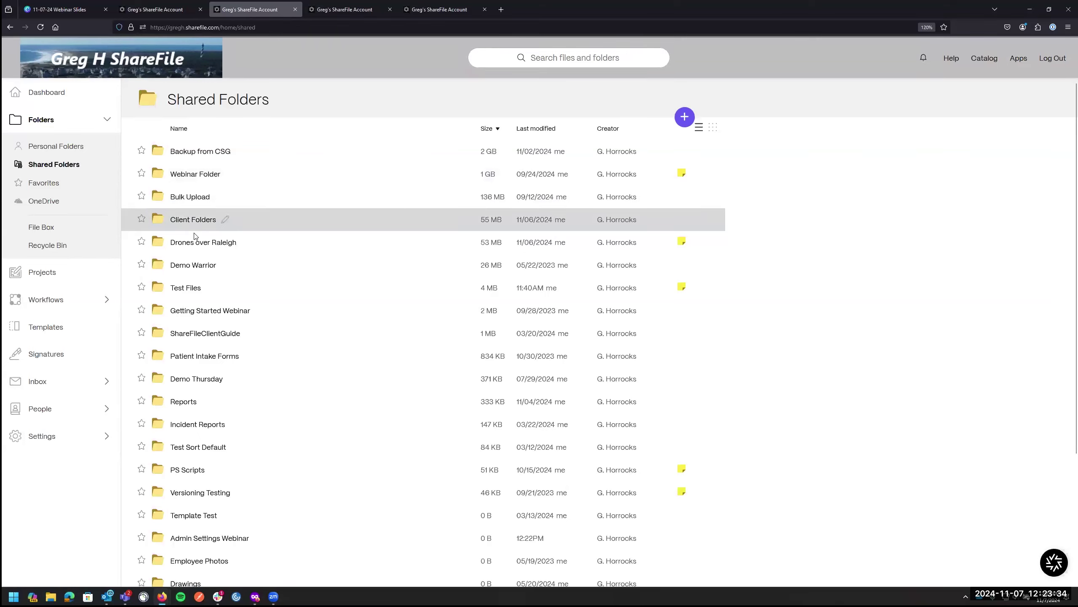
{"action": "left_click", "coordinate": [185, 288]}
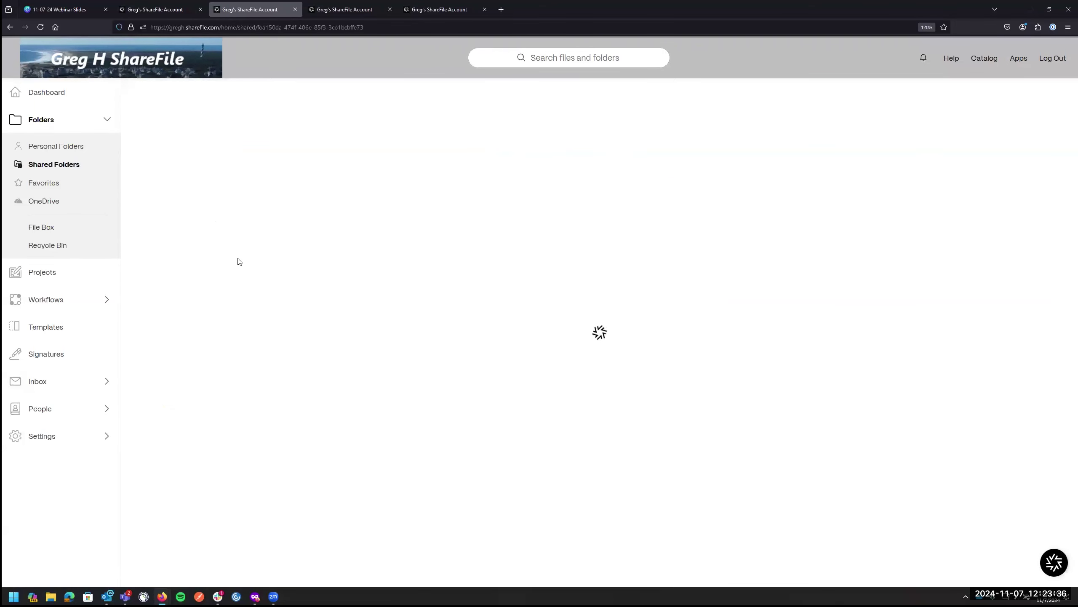
{"action": "left_click", "coordinate": [208, 147]}
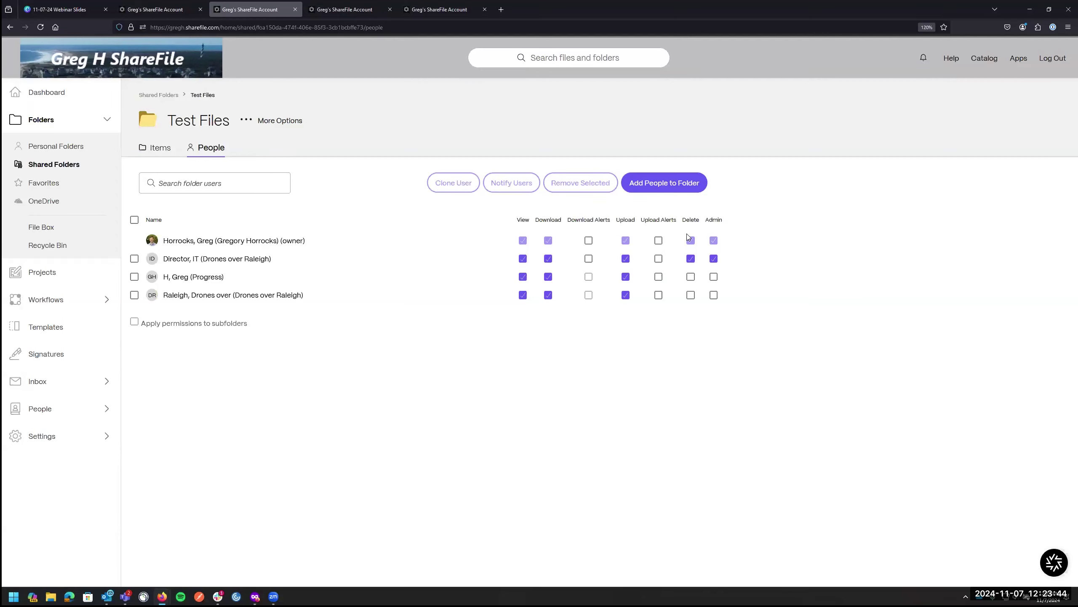
{"action": "double_click", "coordinate": [710, 221]}
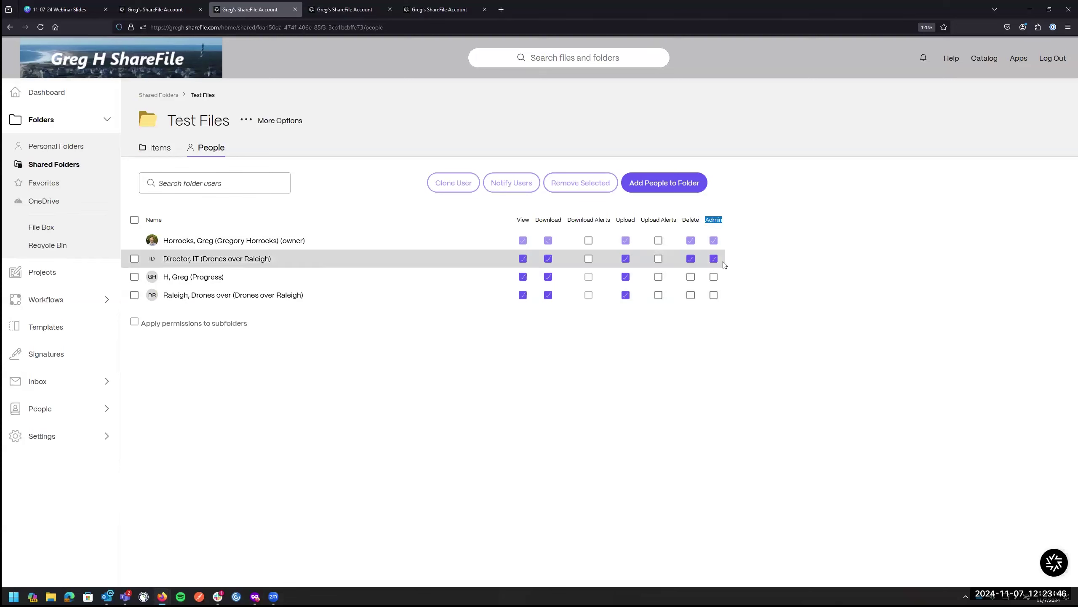
Step: Review the advanced folder settings of Test Files, including file retention and versioning, and close them without changes
{"action": "left_click", "coordinate": [266, 120]}
{"action": "left_click", "coordinate": [284, 229]}
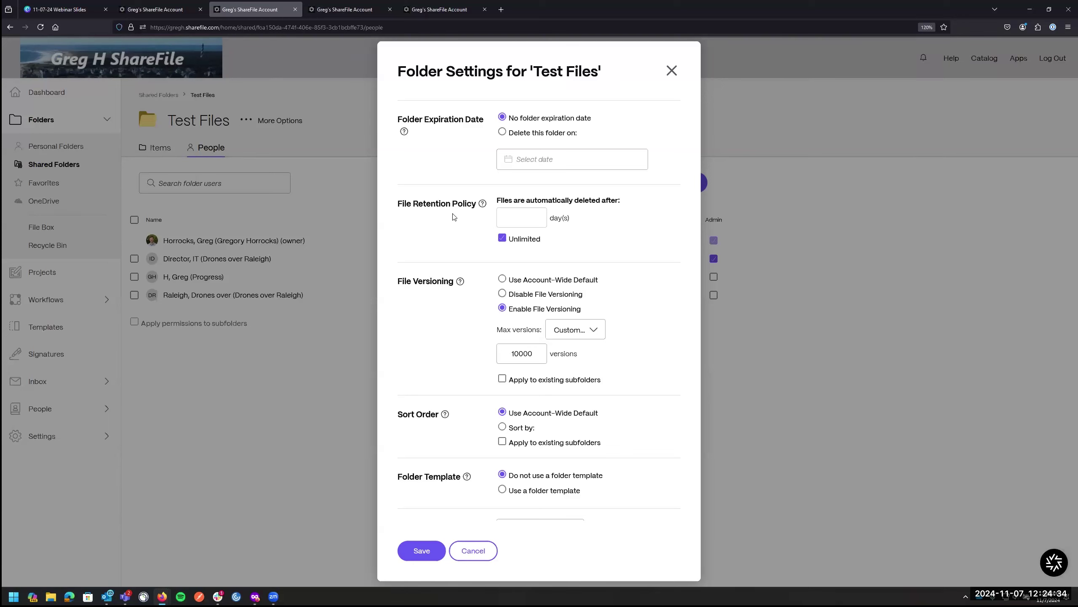
{"action": "scroll", "coordinate": [590, 269], "scroll_direction": "down", "scroll_amount": 1}
{"action": "left_click", "coordinate": [672, 70]}
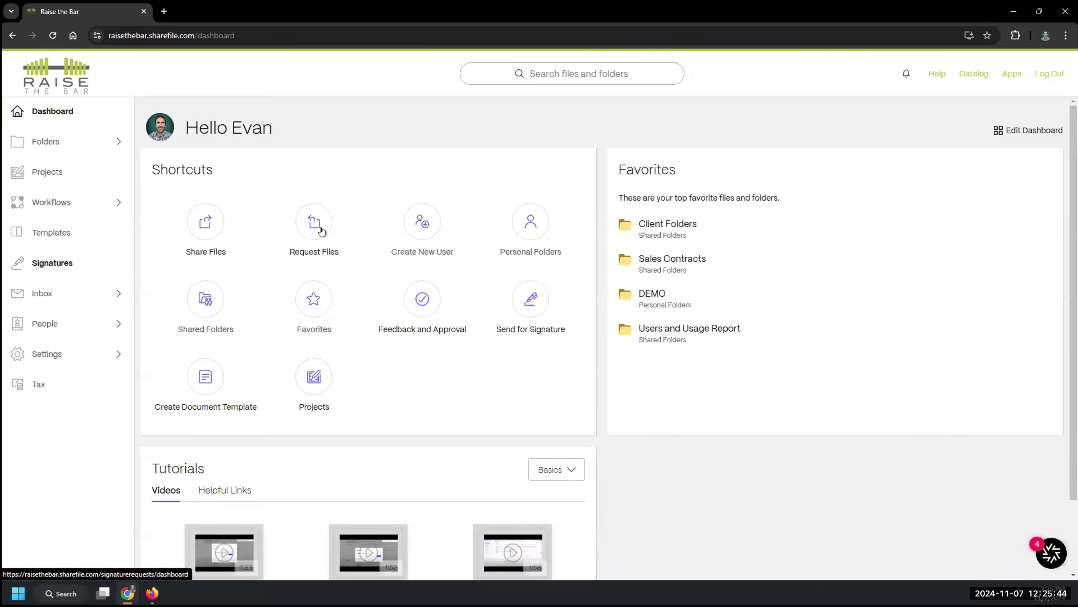
Step: Open the Admin Settings overview of the Raise the Bar account
{"action": "left_click", "coordinate": [50, 354]}
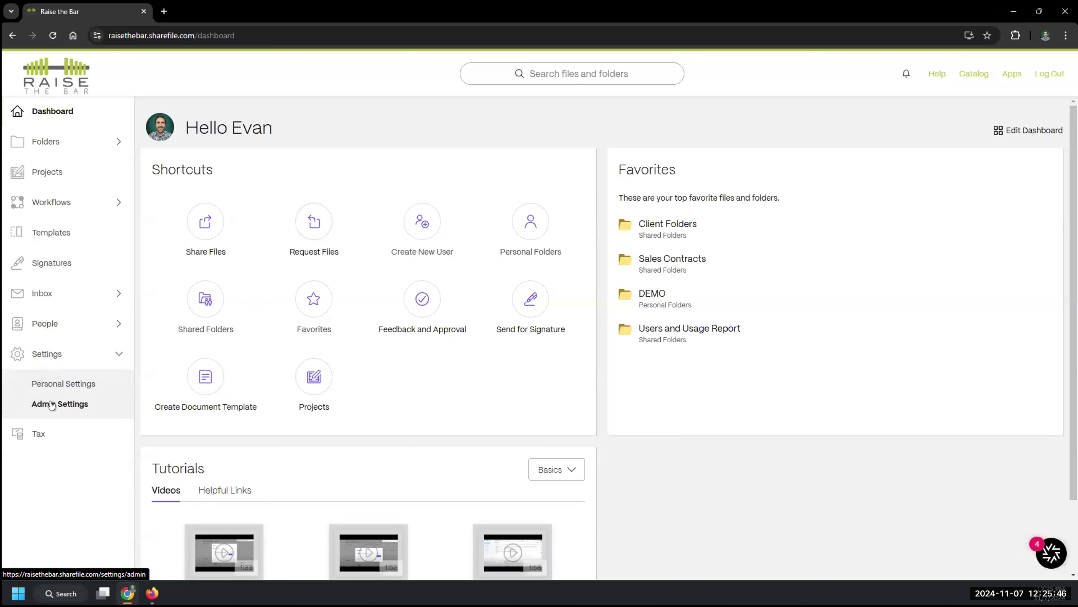
{"action": "left_click", "coordinate": [37, 405]}
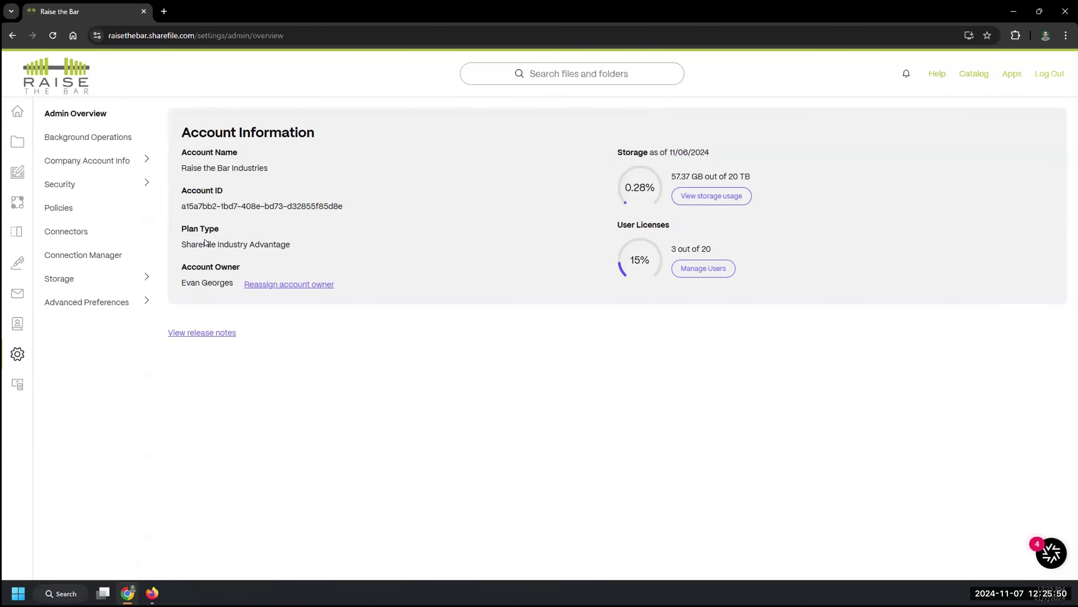
{"action": "mouse_move", "coordinate": [31, 343]}
Step: View the success engineer's contact information in the Resource Center, then close the Resource Center
{"action": "left_click", "coordinate": [1051, 549]}
{"action": "left_click", "coordinate": [963, 458]}
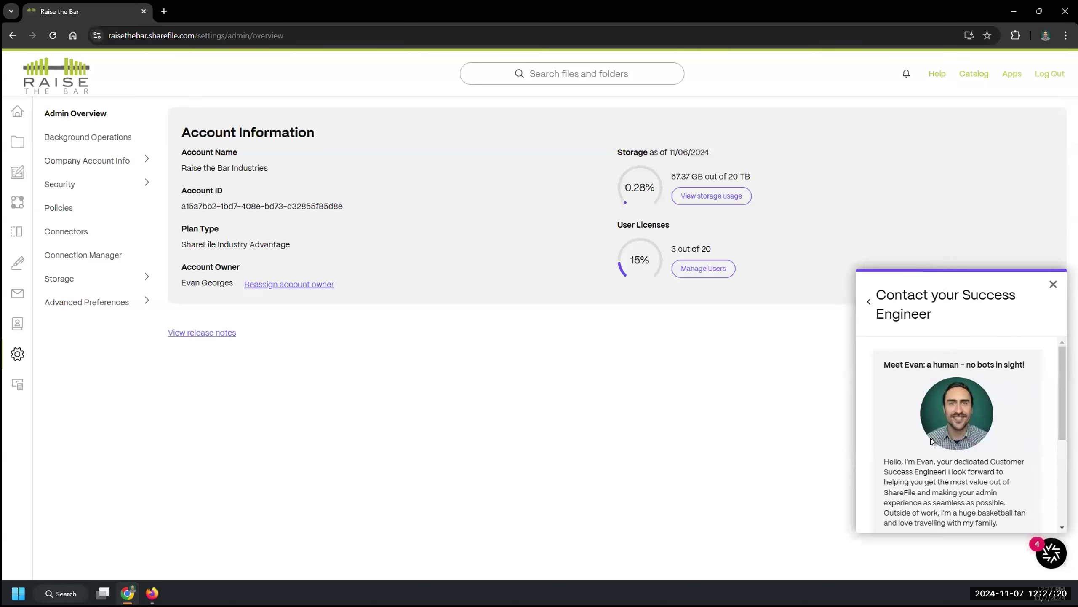
{"action": "scroll", "coordinate": [930, 442], "scroll_direction": "down", "scroll_amount": 3}
{"action": "scroll", "coordinate": [955, 435], "scroll_direction": "up", "scroll_amount": 3}
{"action": "left_click", "coordinate": [867, 300]}
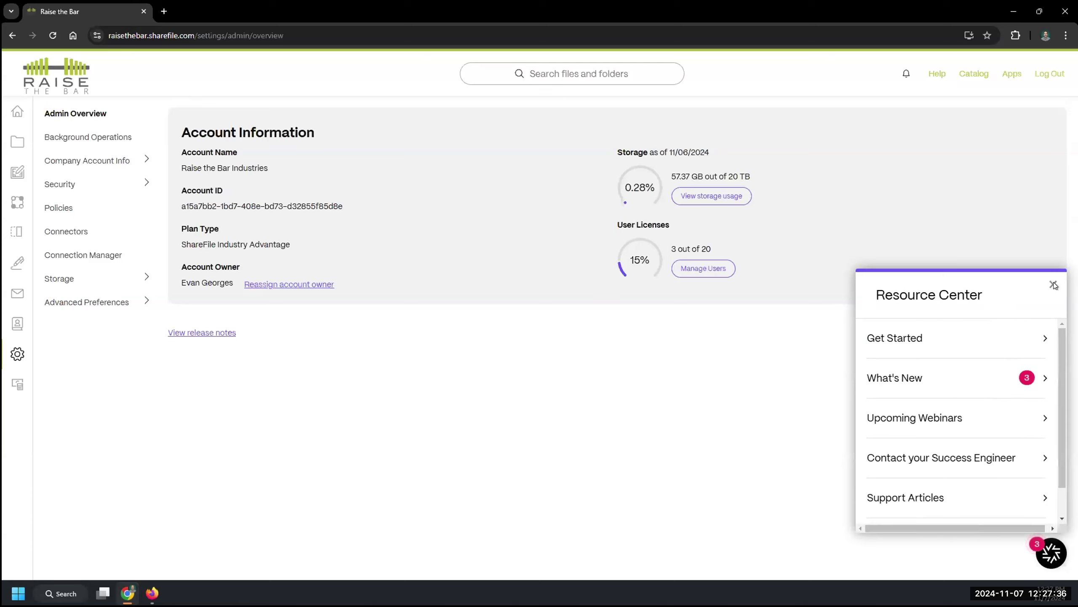
{"action": "left_click", "coordinate": [1054, 284]}
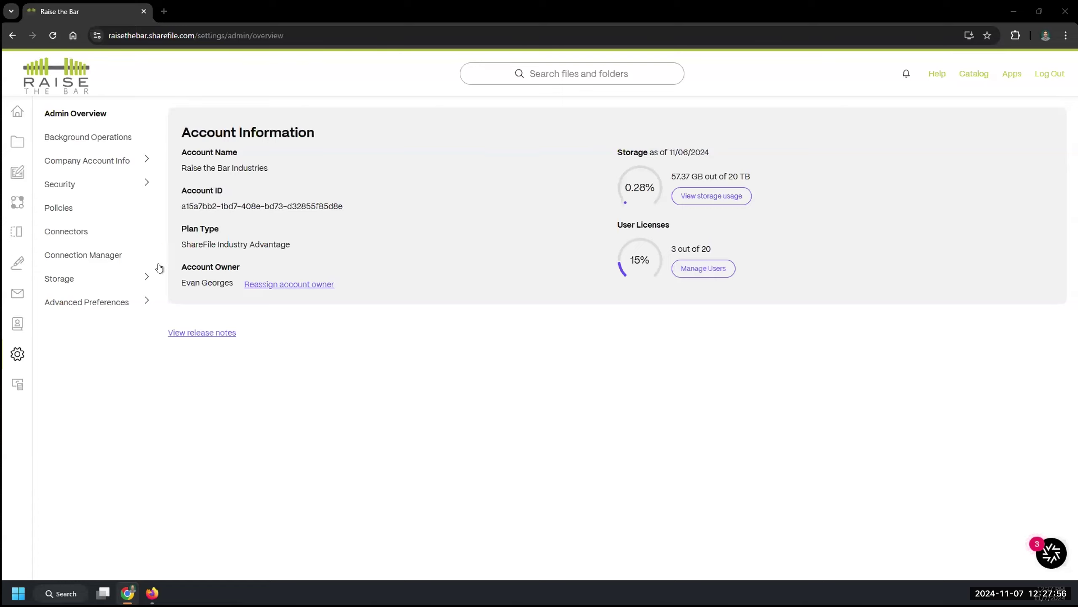
Step: Read the billing documentation at docs.sharefile.com/en-us/sharefile/configure/admin-settings/billing.html in a new browser tab, then close that tab
{"action": "left_click", "coordinate": [164, 12]}
{"action": "type", "text": "https://docs.sharefile.com/en-us/sharefile/configure/admin-settings/billing.html"}
{"action": "key", "text": "Return"}
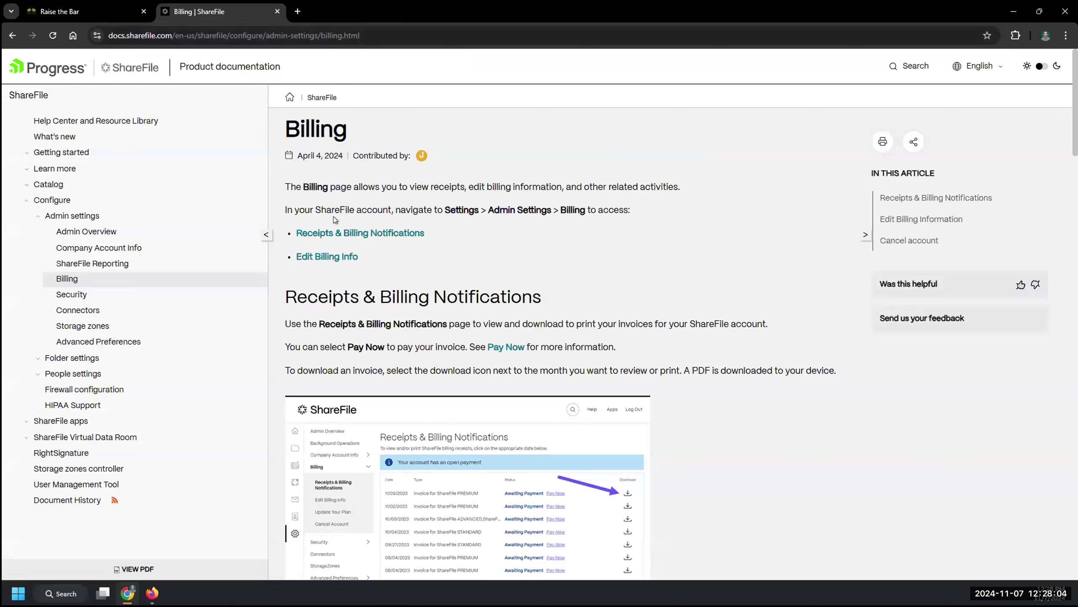
{"action": "left_click_drag", "start_coordinate": [361, 133], "coordinate": [284, 132]}
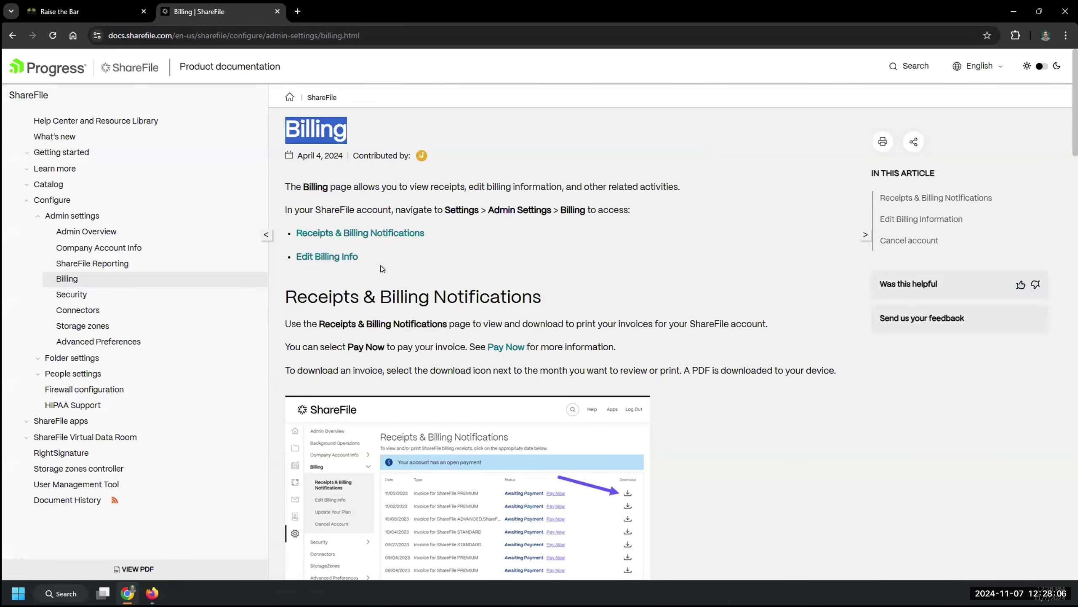
{"action": "scroll", "coordinate": [414, 297], "scroll_direction": "down", "scroll_amount": 3}
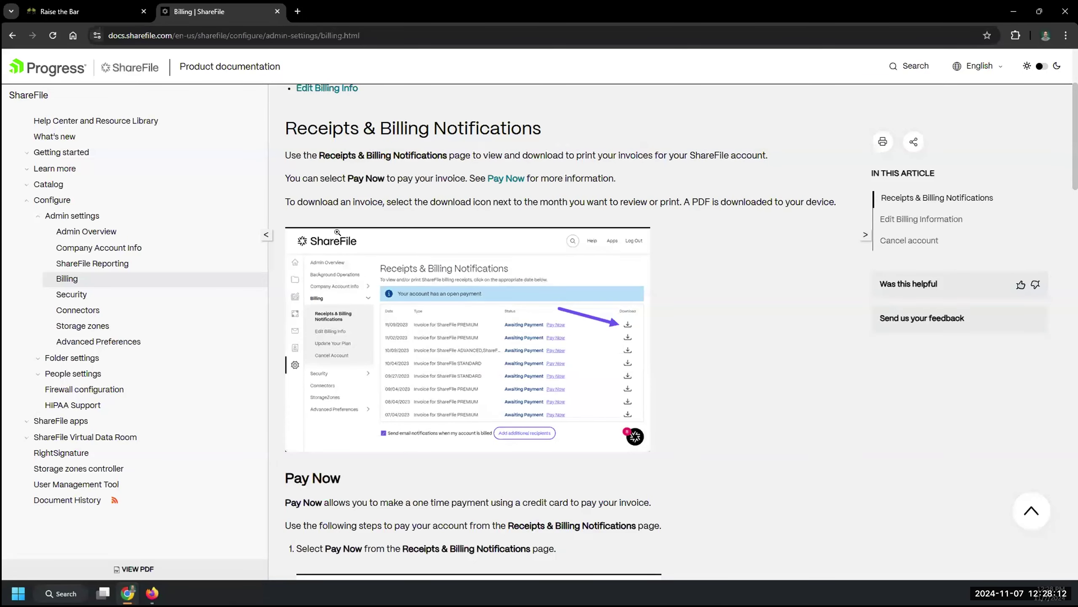
{"action": "left_click", "coordinate": [277, 11]}
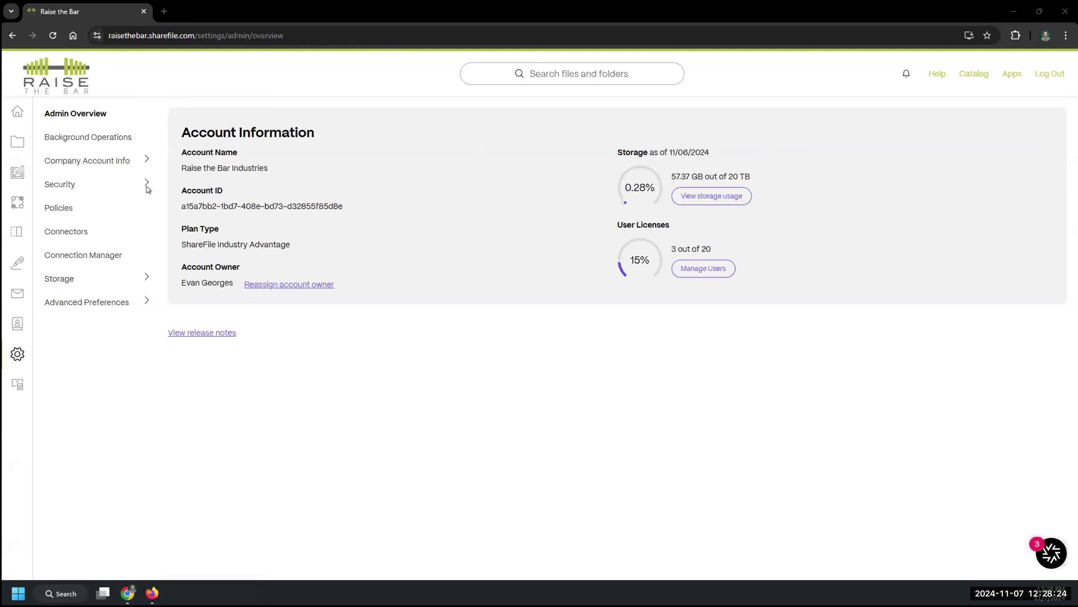
Step: View the Quarantined Files list under Security and look over the Advanced Preferences options
{"action": "left_click", "coordinate": [60, 184]}
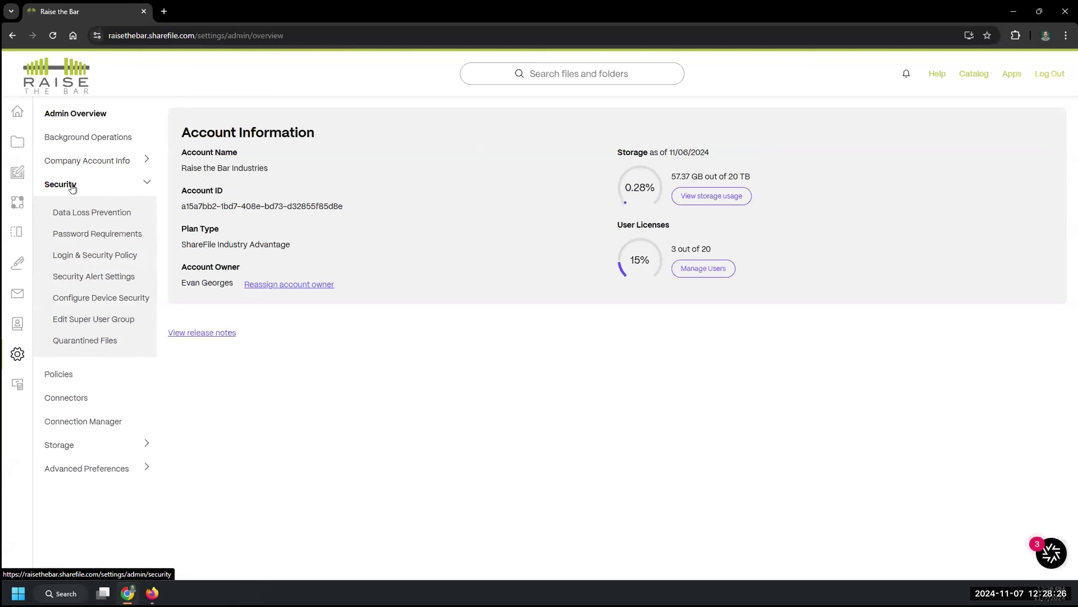
{"action": "left_click", "coordinate": [81, 340]}
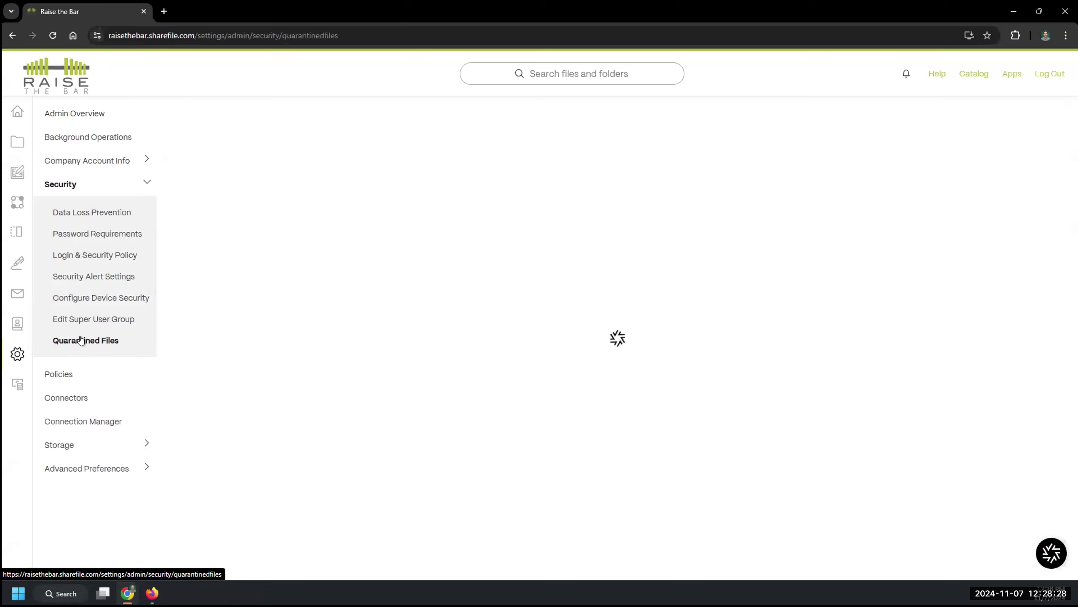
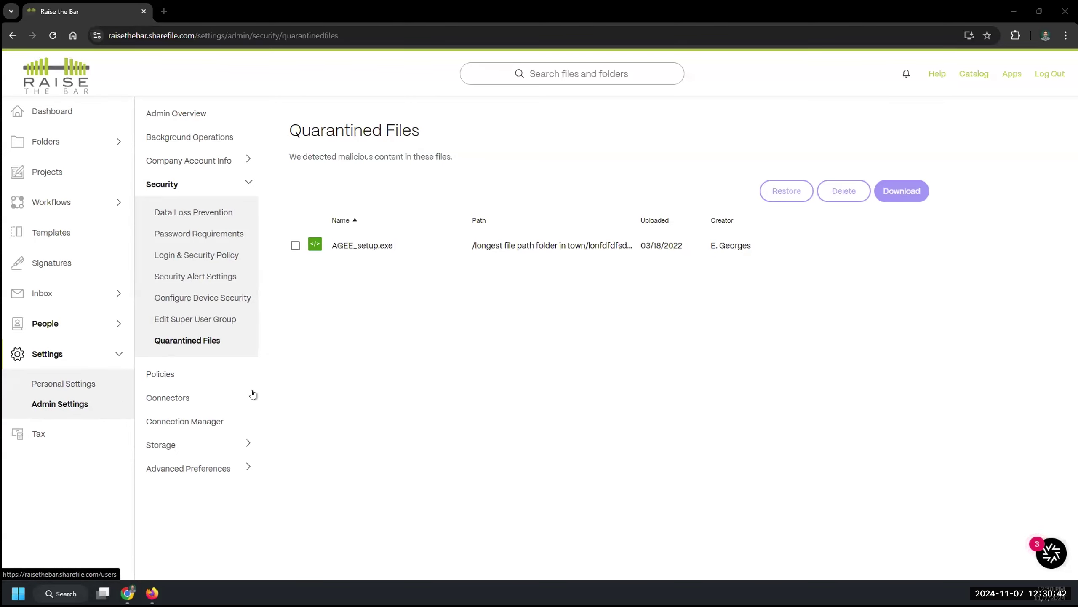
{"action": "left_click", "coordinate": [79, 472]}
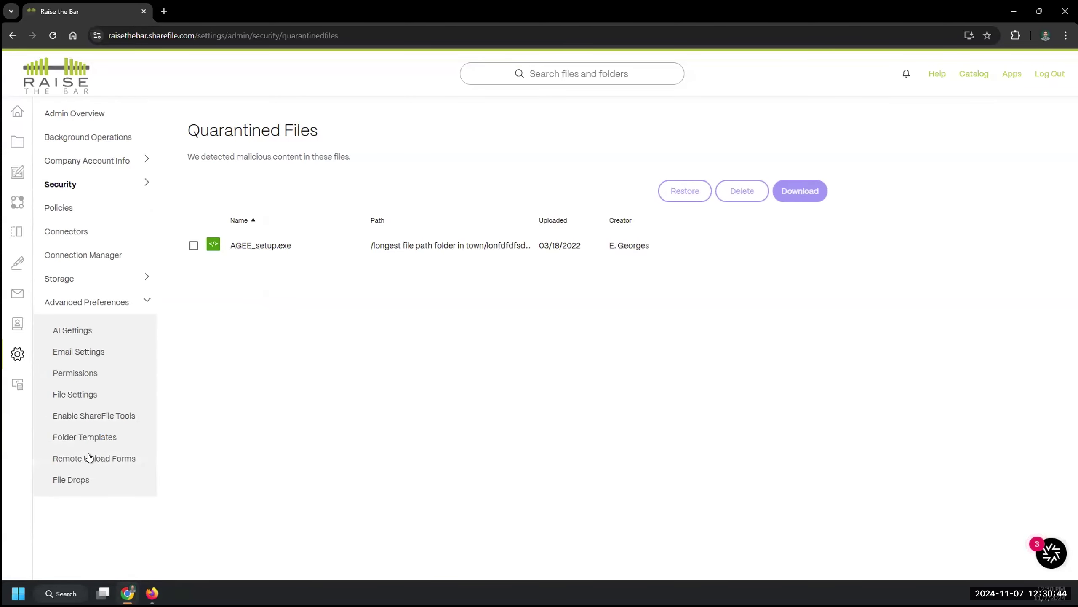
{"action": "left_click", "coordinate": [147, 302]}
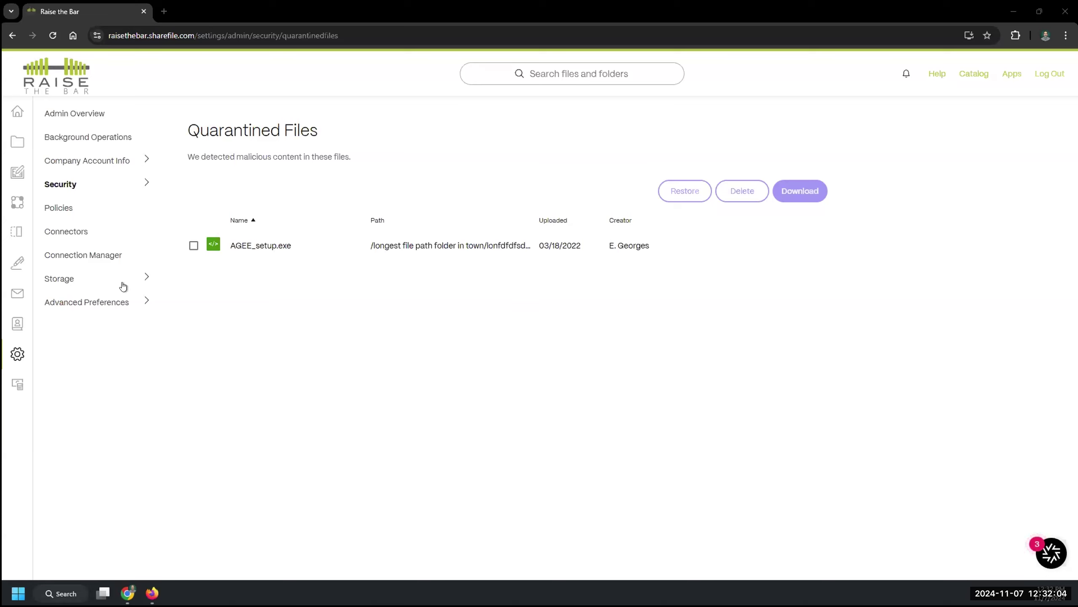
{"action": "left_click", "coordinate": [79, 305]}
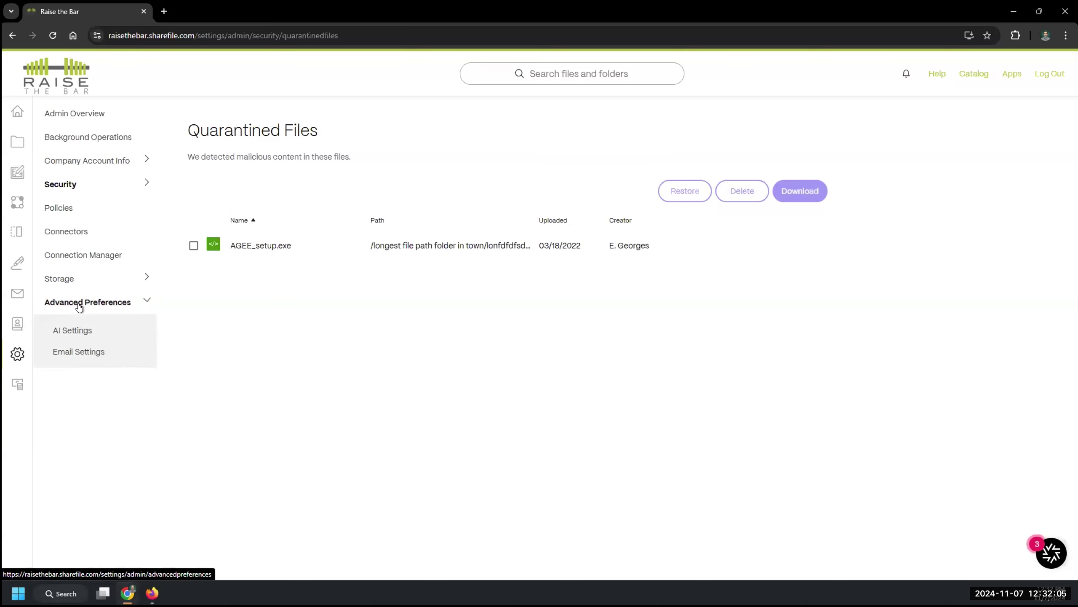
Step: Open Reporting in the company account info and compare the recent reports with the recurring reports
{"action": "left_click", "coordinate": [71, 162]}
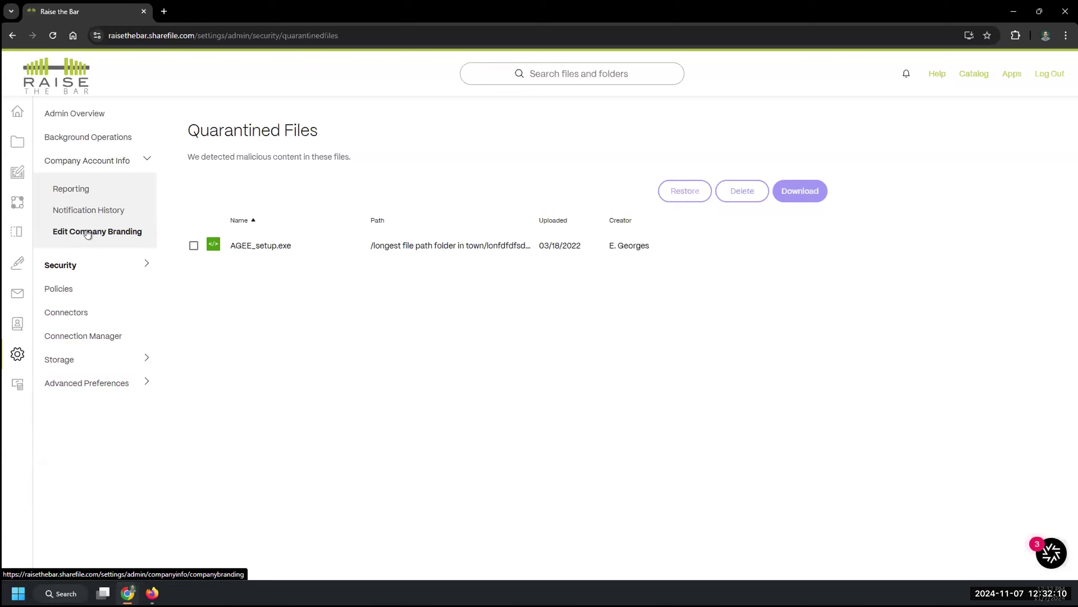
{"action": "left_click", "coordinate": [72, 190]}
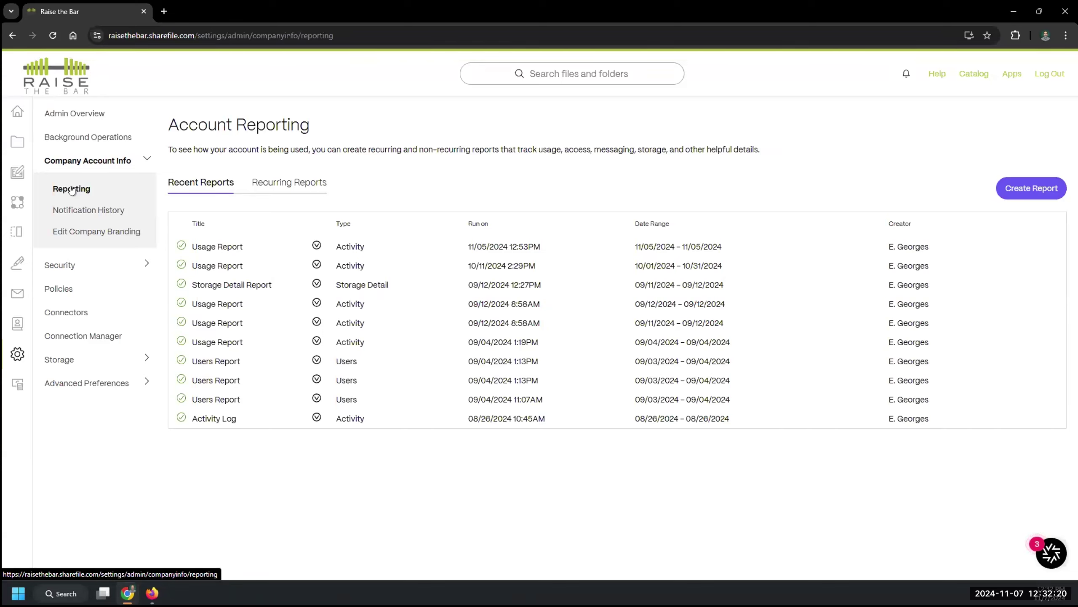
{"action": "left_click", "coordinate": [297, 184]}
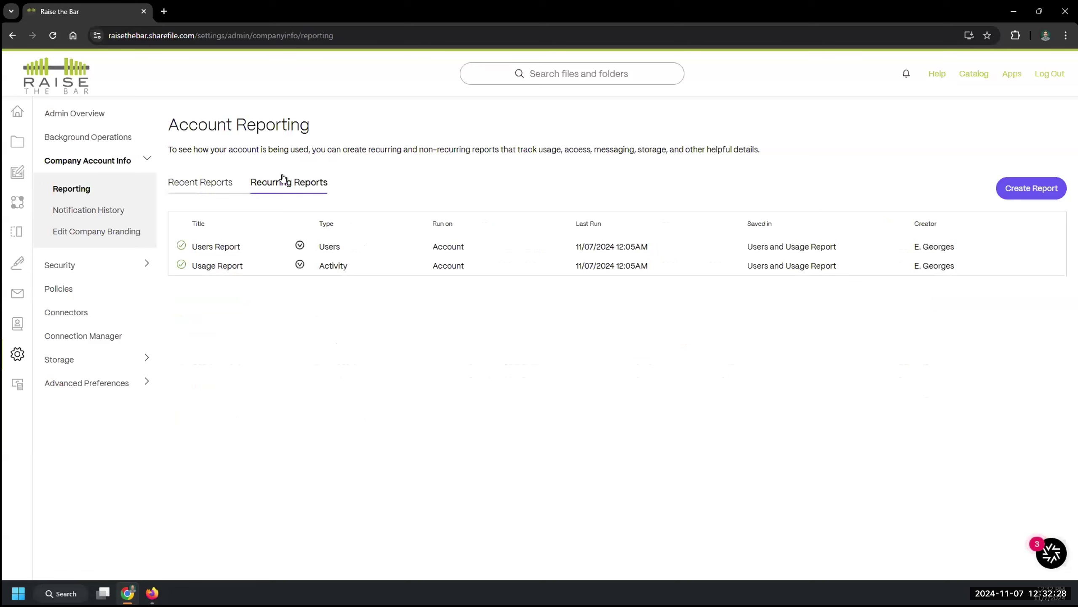
{"action": "left_click", "coordinate": [180, 181]}
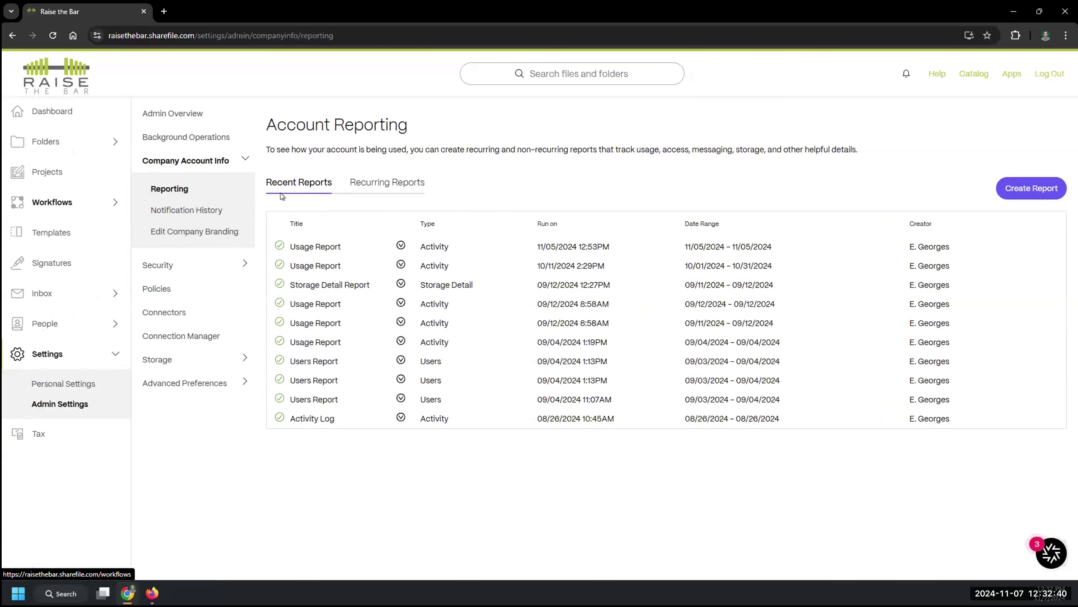
{"action": "left_click", "coordinate": [306, 187]}
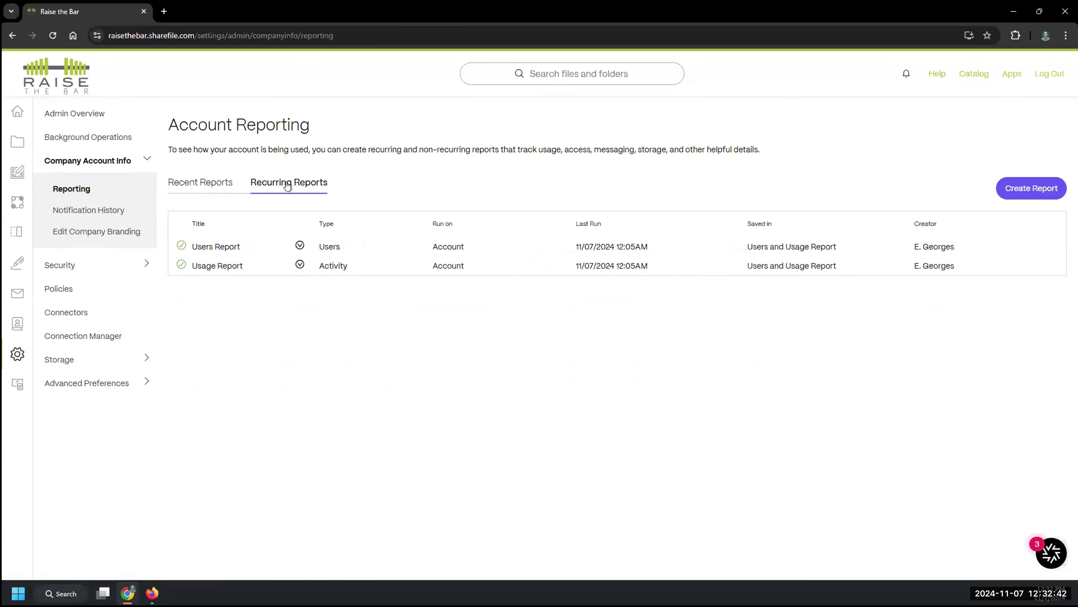
Step: Start creating an account report and examine the available report types, from Usage and Access through to Messaging
{"action": "left_click", "coordinate": [1043, 190]}
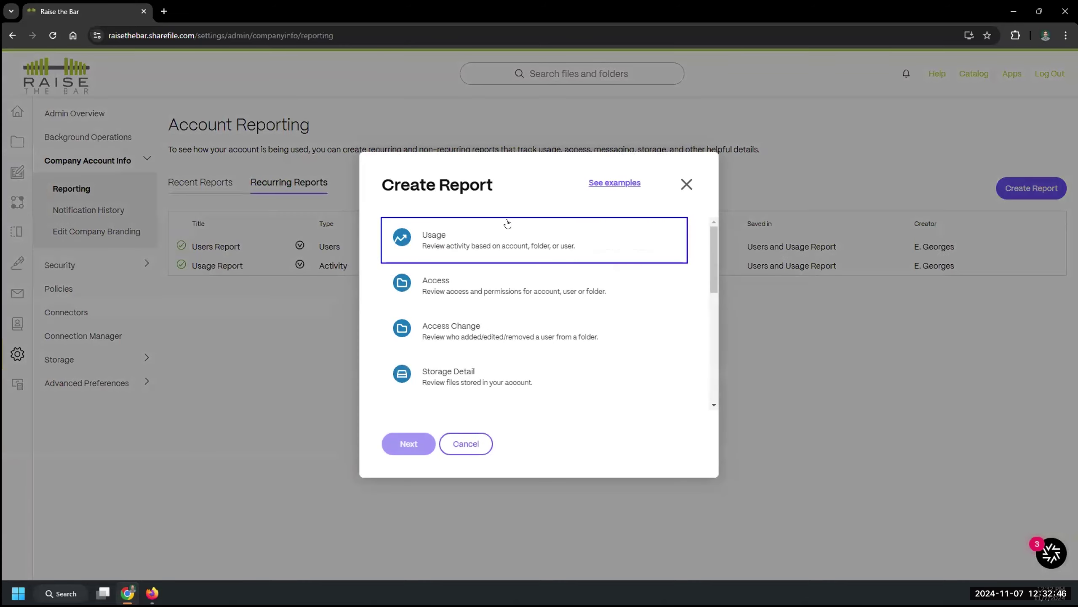
{"action": "scroll", "coordinate": [513, 280], "scroll_direction": "down", "scroll_amount": 3}
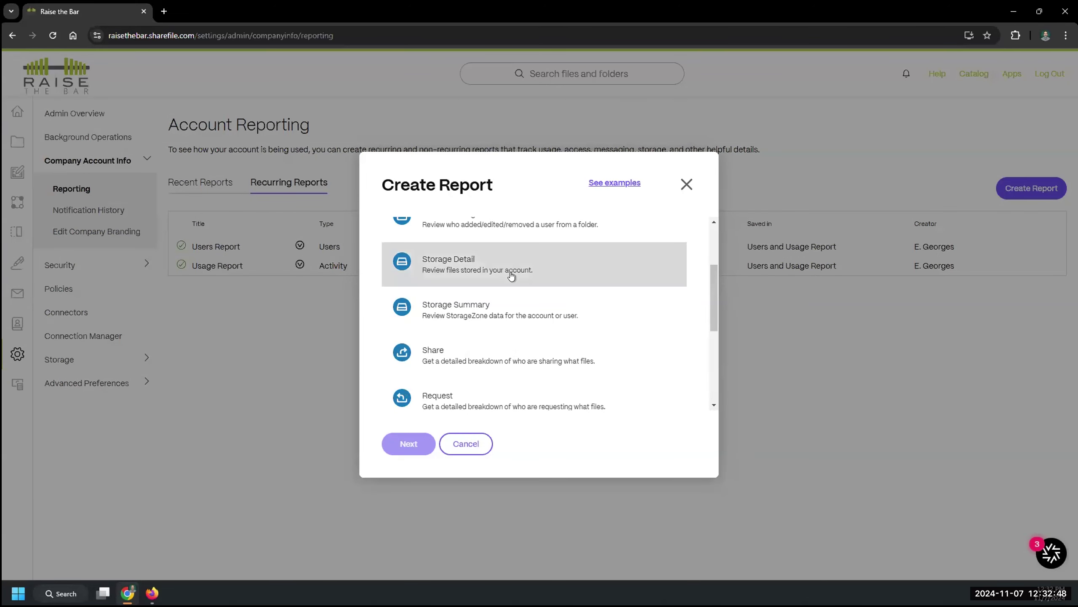
{"action": "scroll", "coordinate": [514, 279], "scroll_direction": "up", "scroll_amount": 3}
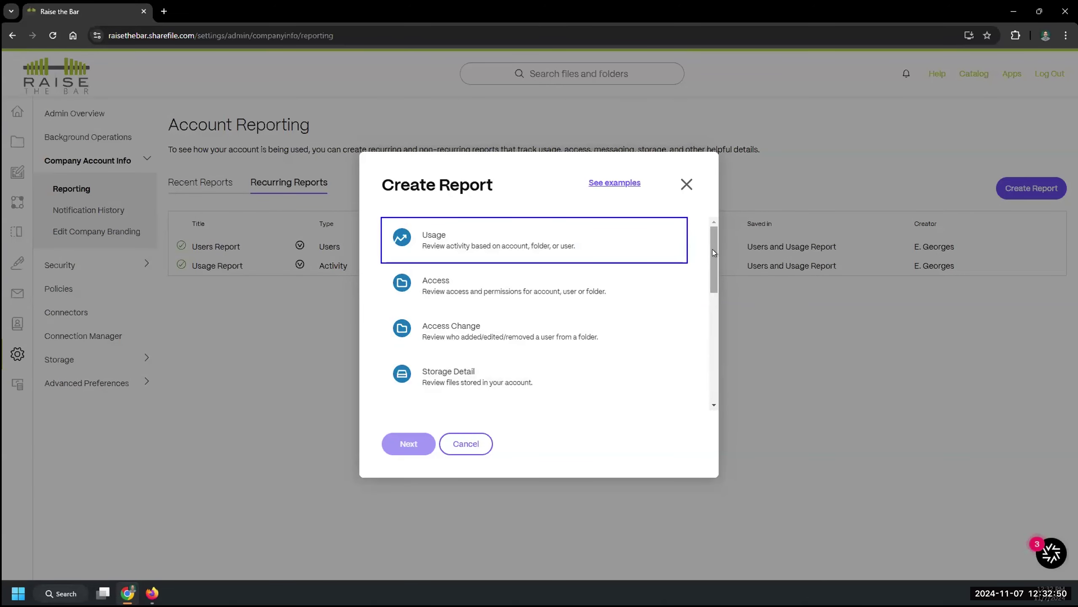
{"action": "scroll", "coordinate": [713, 257], "scroll_direction": "down", "scroll_amount": 1}
{"action": "scroll", "coordinate": [714, 251], "scroll_direction": "up", "scroll_amount": 1}
{"action": "left_click_drag", "start_coordinate": [713, 248], "coordinate": [713, 299]}
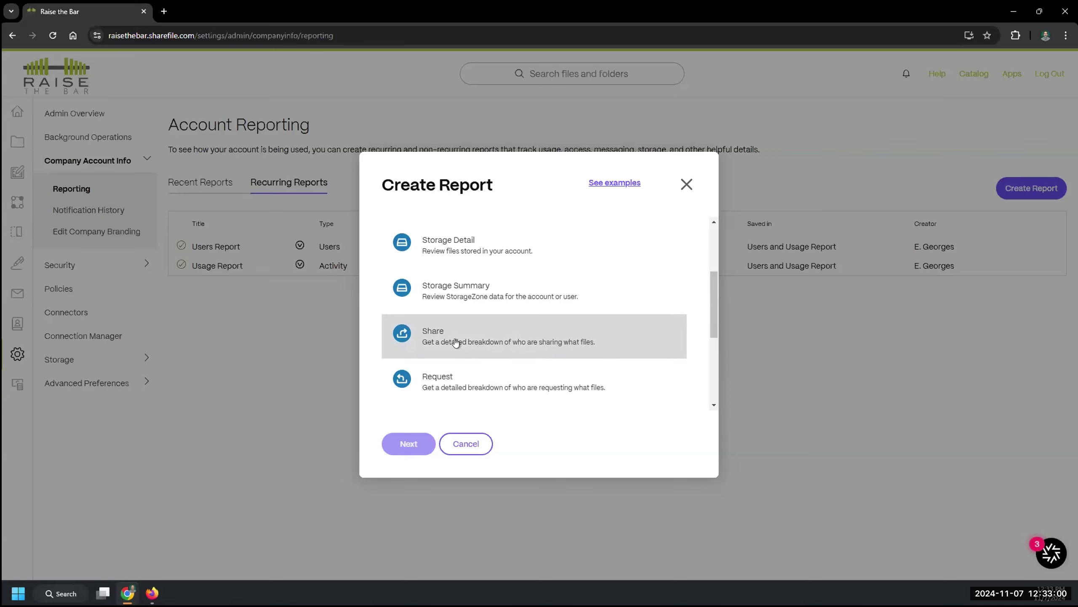
{"action": "left_click_drag", "start_coordinate": [712, 319], "coordinate": [713, 259]}
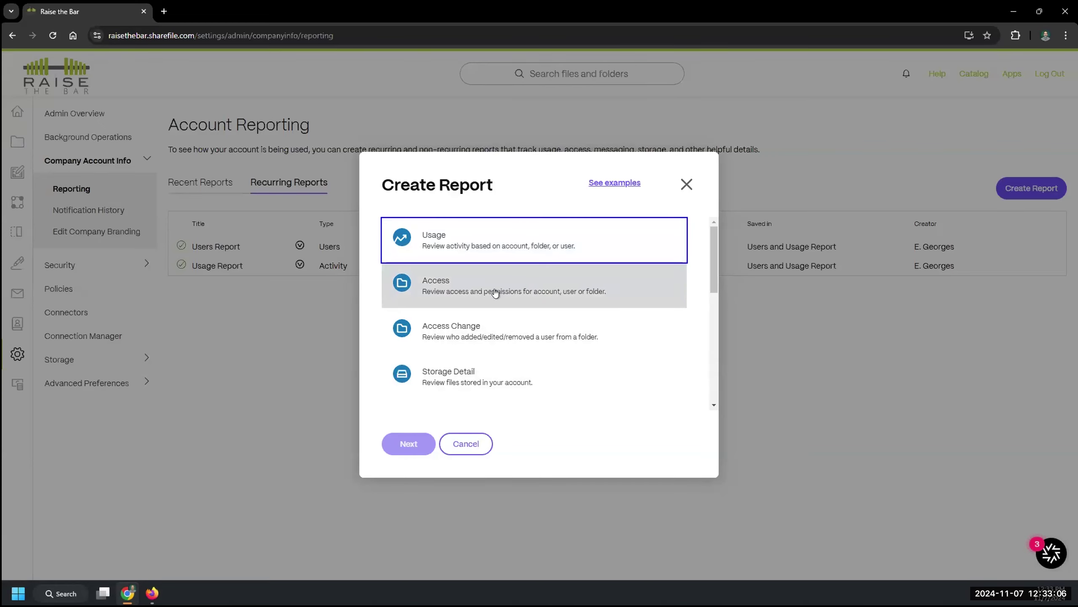
{"action": "scroll", "coordinate": [493, 314], "scroll_direction": "down", "scroll_amount": 5}
{"action": "scroll", "coordinate": [493, 314], "scroll_direction": "up", "scroll_amount": 1}
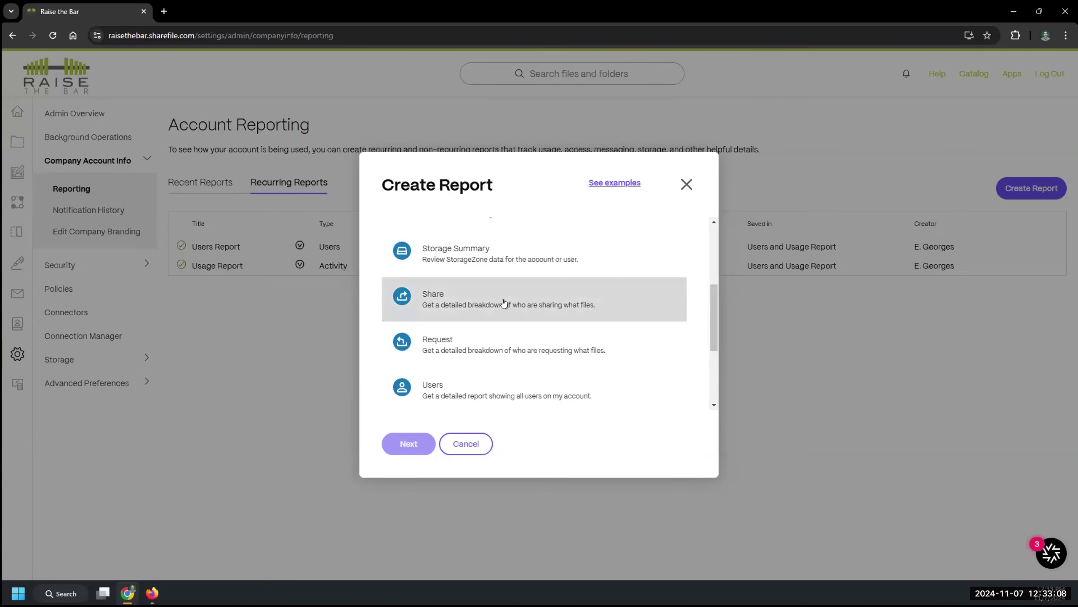
{"action": "scroll", "coordinate": [504, 303], "scroll_direction": "up", "scroll_amount": 1}
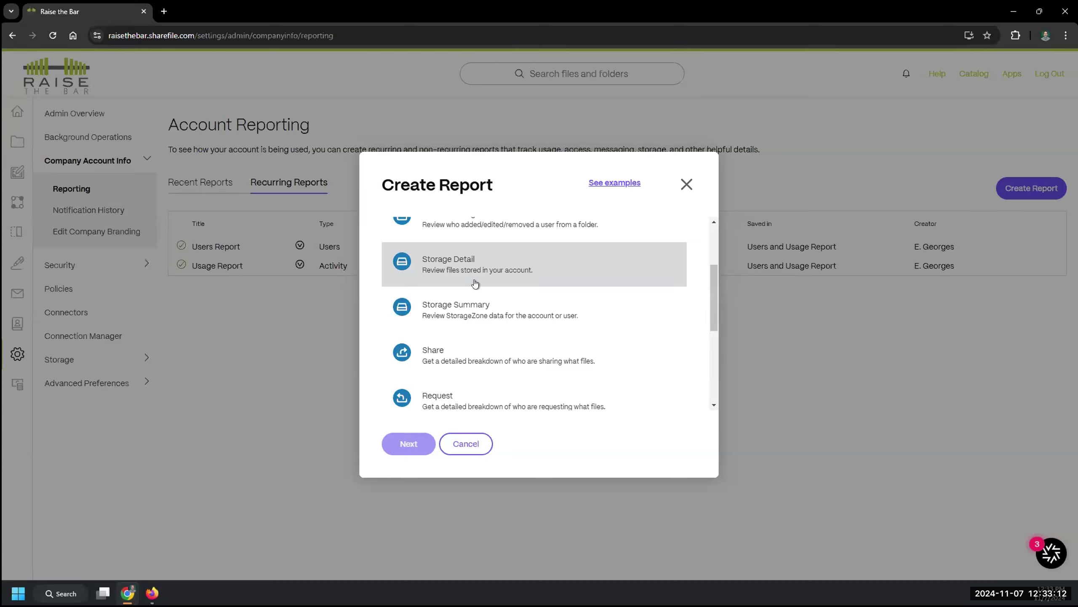
{"action": "scroll", "coordinate": [526, 358], "scroll_direction": "down", "scroll_amount": 3}
{"action": "scroll", "coordinate": [525, 358], "scroll_direction": "down", "scroll_amount": 1}
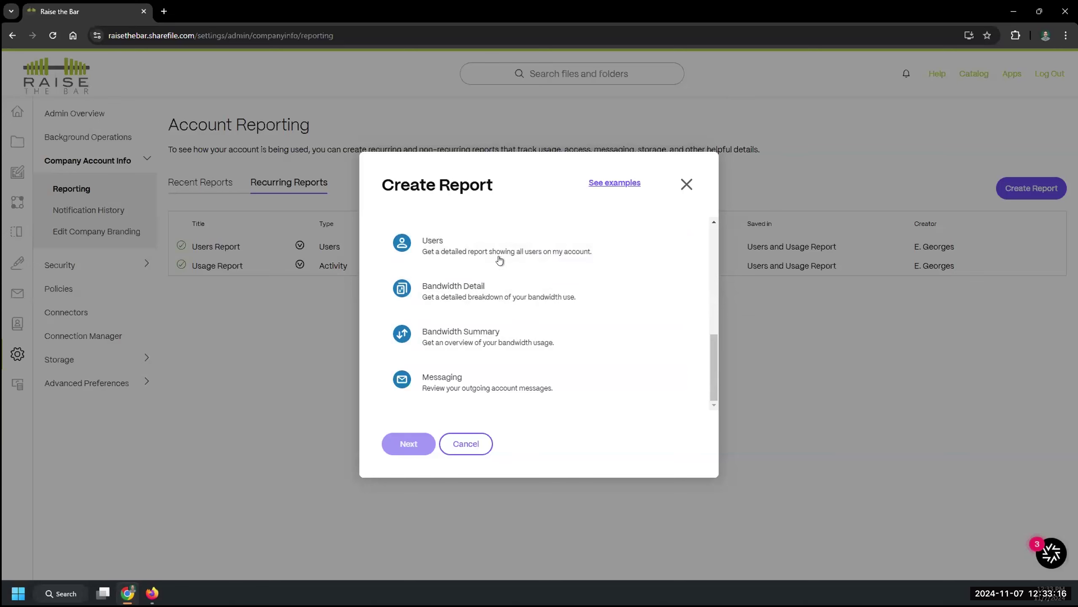
Step: Choose Access Change as the report type and look through the available date range options
{"action": "scroll", "coordinate": [488, 255], "scroll_direction": "up", "scroll_amount": 5}
{"action": "left_click", "coordinate": [479, 248]}
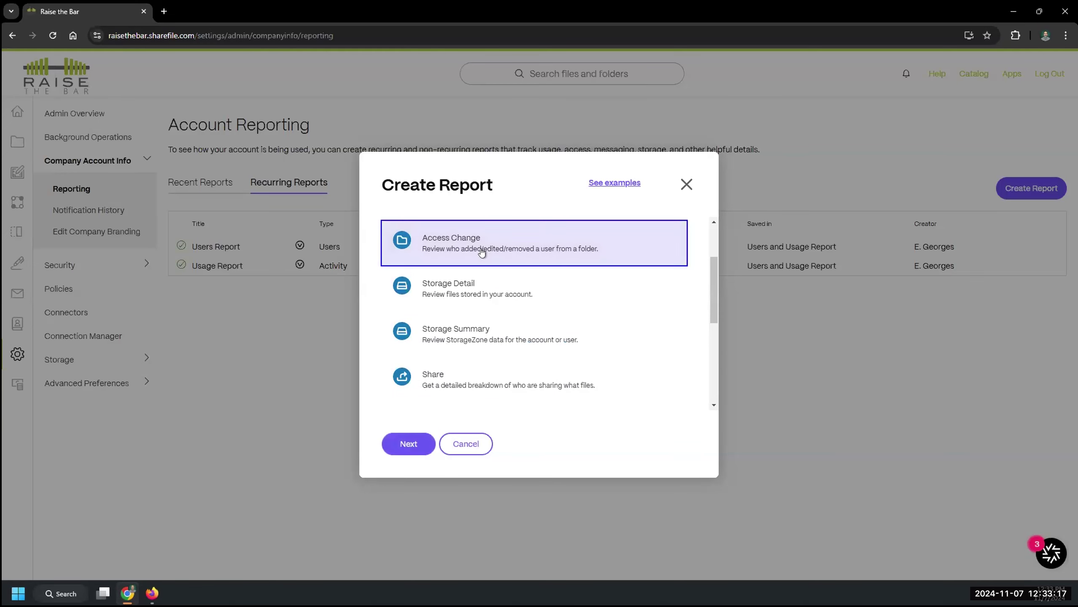
{"action": "left_click", "coordinate": [409, 443]}
{"action": "left_click", "coordinate": [510, 268]}
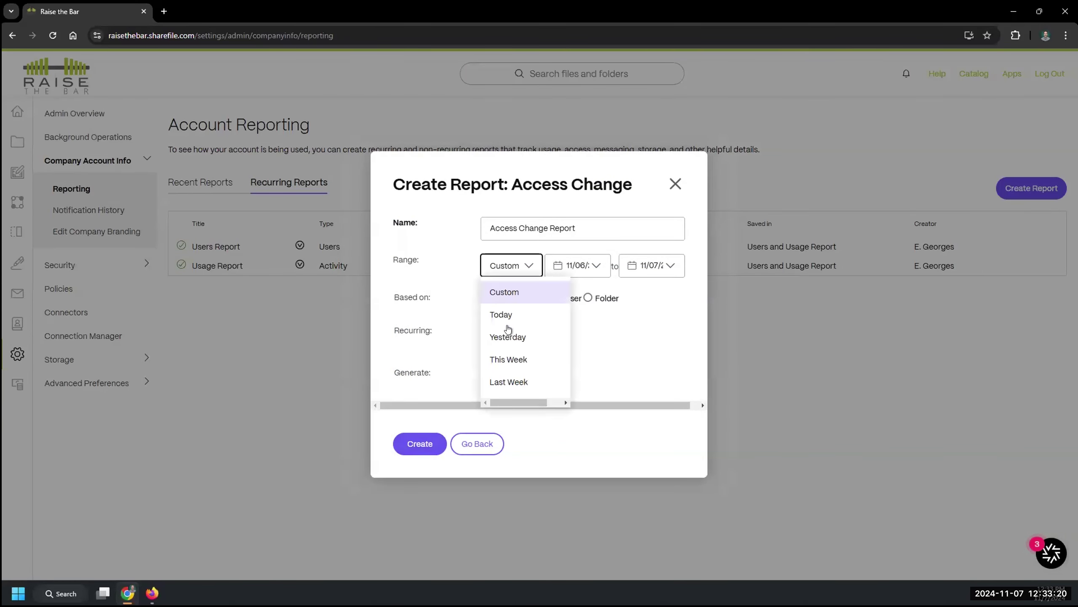
{"action": "scroll", "coordinate": [510, 337], "scroll_direction": "down", "scroll_amount": 2}
{"action": "scroll", "coordinate": [509, 338], "scroll_direction": "up", "scroll_amount": 2}
{"action": "left_click", "coordinate": [485, 283]}
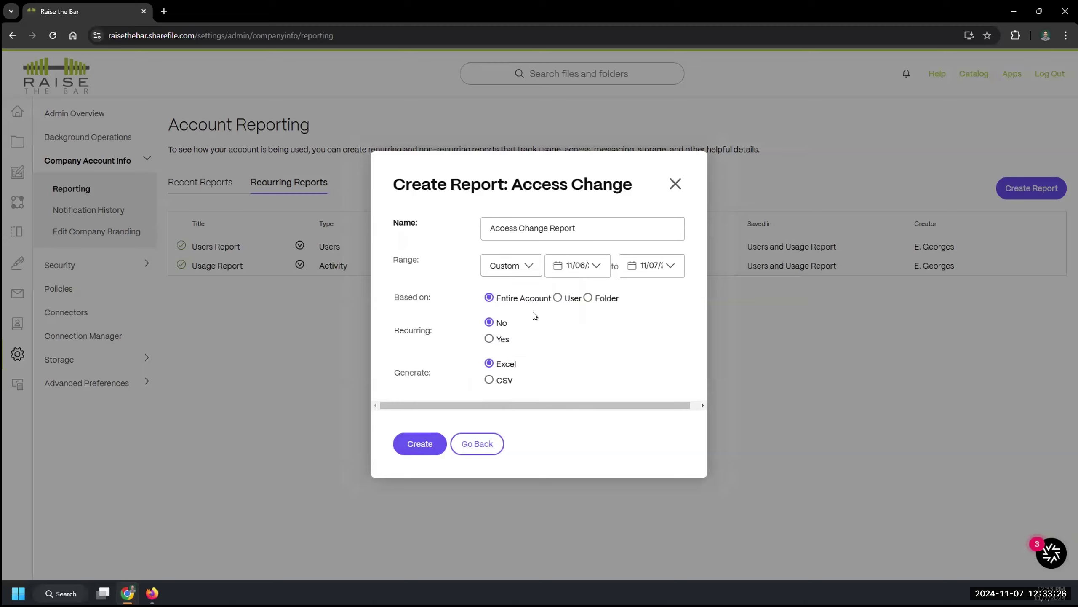
Step: Make the Access Change report recurring and set its range to Yesterday
{"action": "left_click", "coordinate": [489, 339]}
{"action": "left_click", "coordinate": [494, 265]}
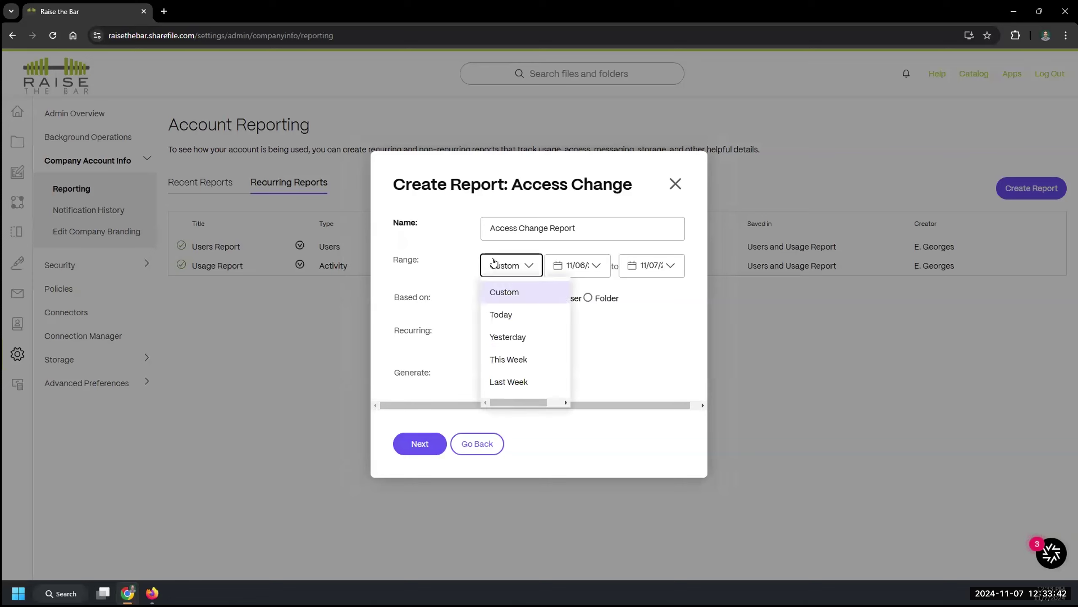
{"action": "left_click", "coordinate": [498, 337]}
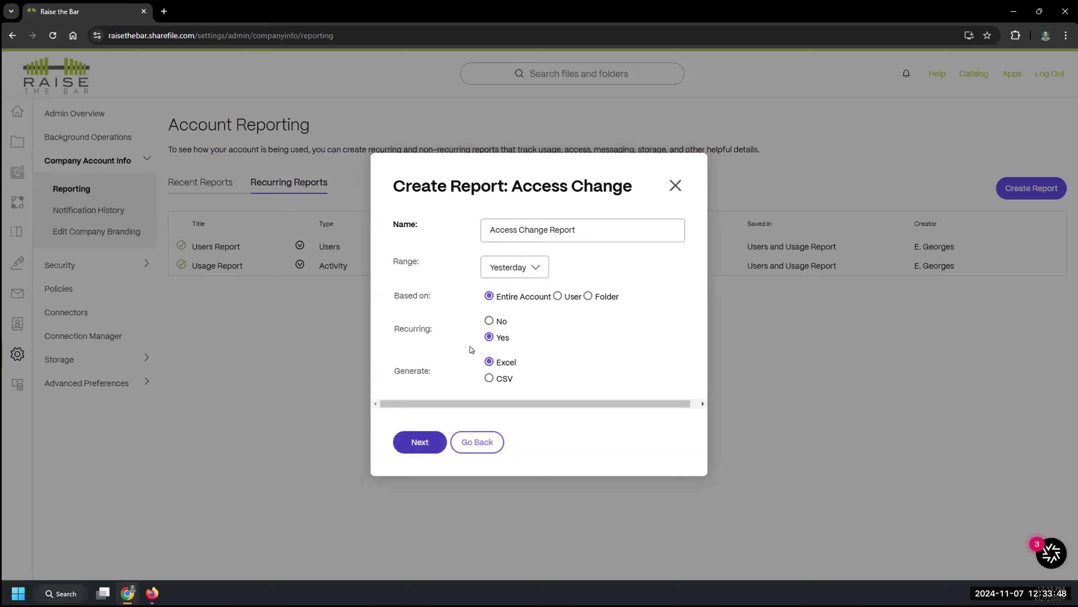
{"action": "left_click", "coordinate": [510, 275]}
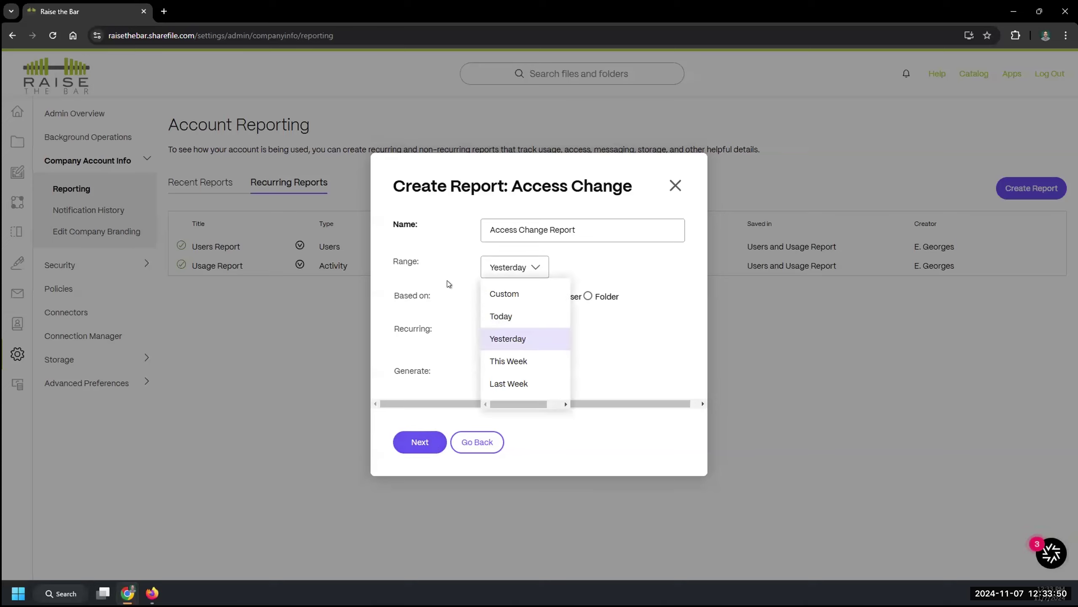
{"action": "left_click", "coordinate": [418, 319]}
Step: Create the recurring Access Change report with a Daily run, saved in the shared folder Users and Usage Report
{"action": "left_click", "coordinate": [419, 442]}
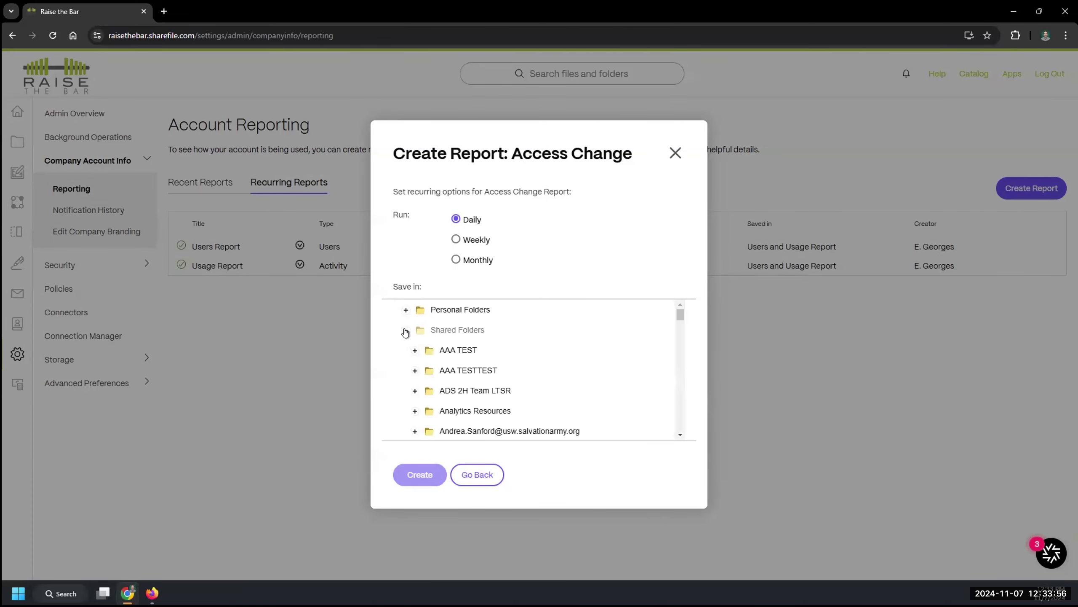
{"action": "scroll", "coordinate": [500, 394], "scroll_direction": "down", "scroll_amount": 3}
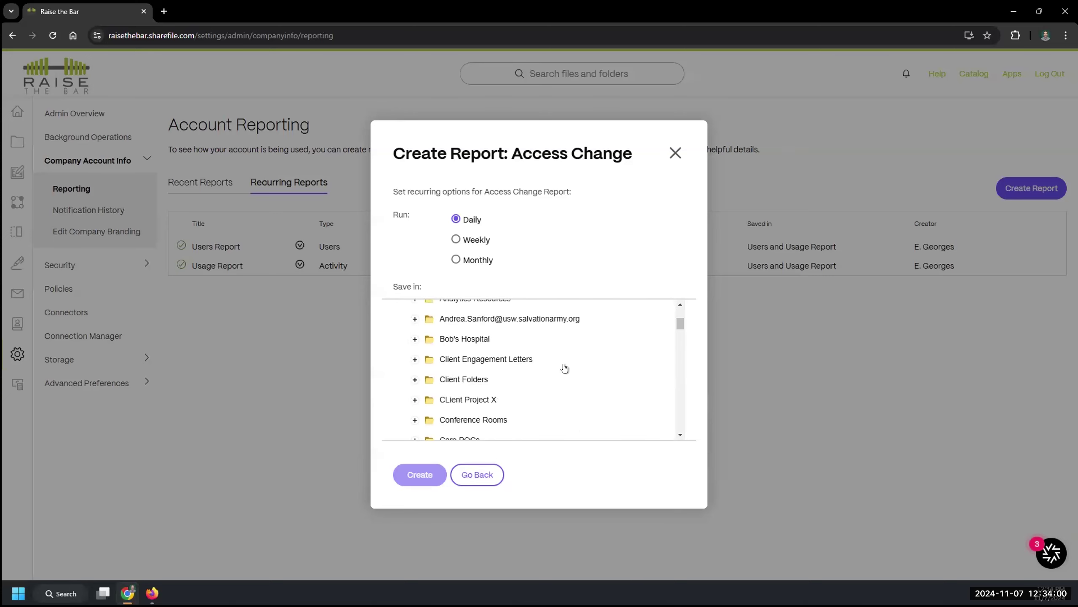
{"action": "scroll", "coordinate": [563, 365], "scroll_direction": "down", "scroll_amount": 5}
{"action": "scroll", "coordinate": [509, 353], "scroll_direction": "down", "scroll_amount": 3}
{"action": "scroll", "coordinate": [511, 350], "scroll_direction": "down", "scroll_amount": 5}
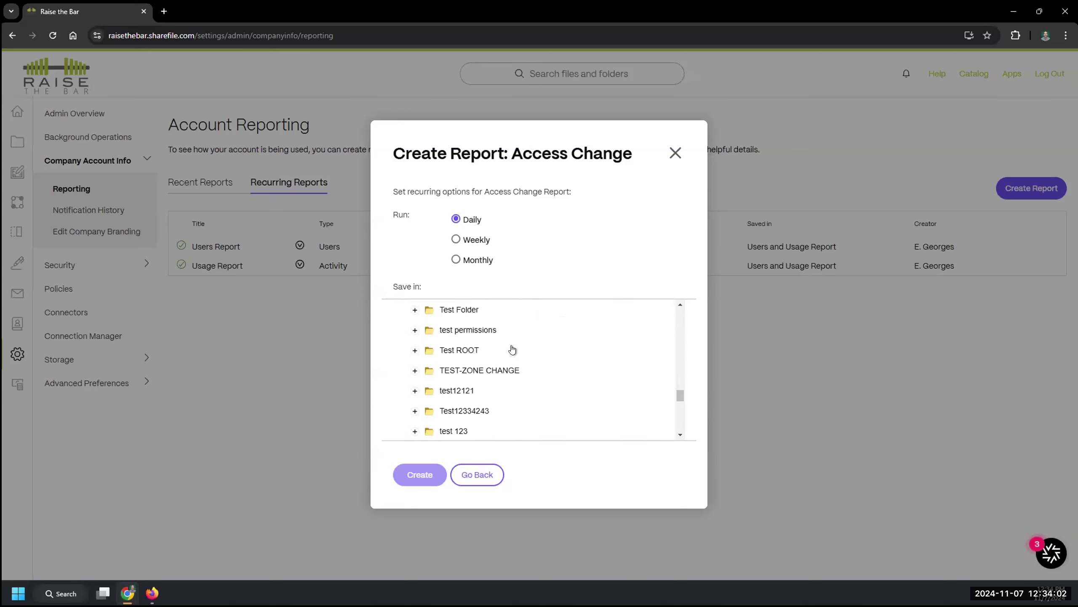
{"action": "scroll", "coordinate": [510, 349], "scroll_direction": "down", "scroll_amount": 2}
{"action": "scroll", "coordinate": [468, 365], "scroll_direction": "down", "scroll_amount": 5}
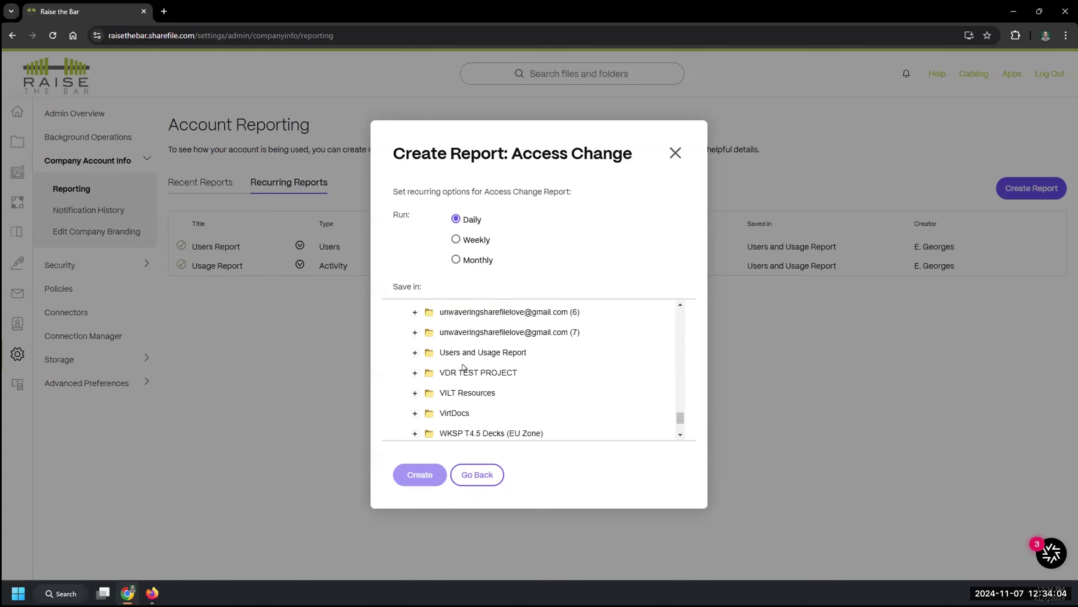
{"action": "scroll", "coordinate": [484, 348], "scroll_direction": "up", "scroll_amount": 2}
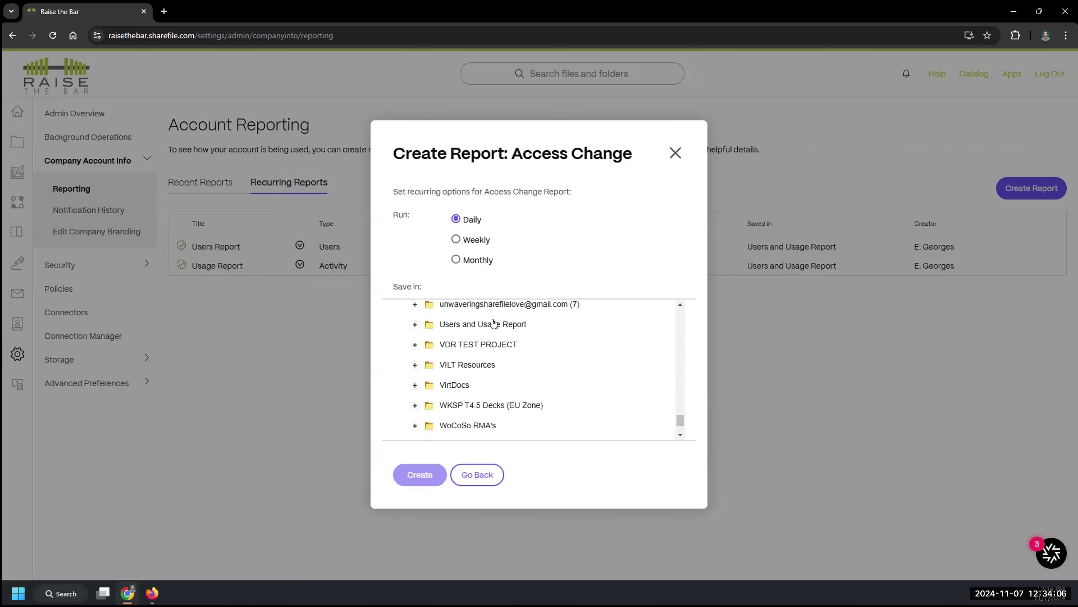
{"action": "left_click", "coordinate": [492, 323]}
{"action": "left_click", "coordinate": [415, 470]}
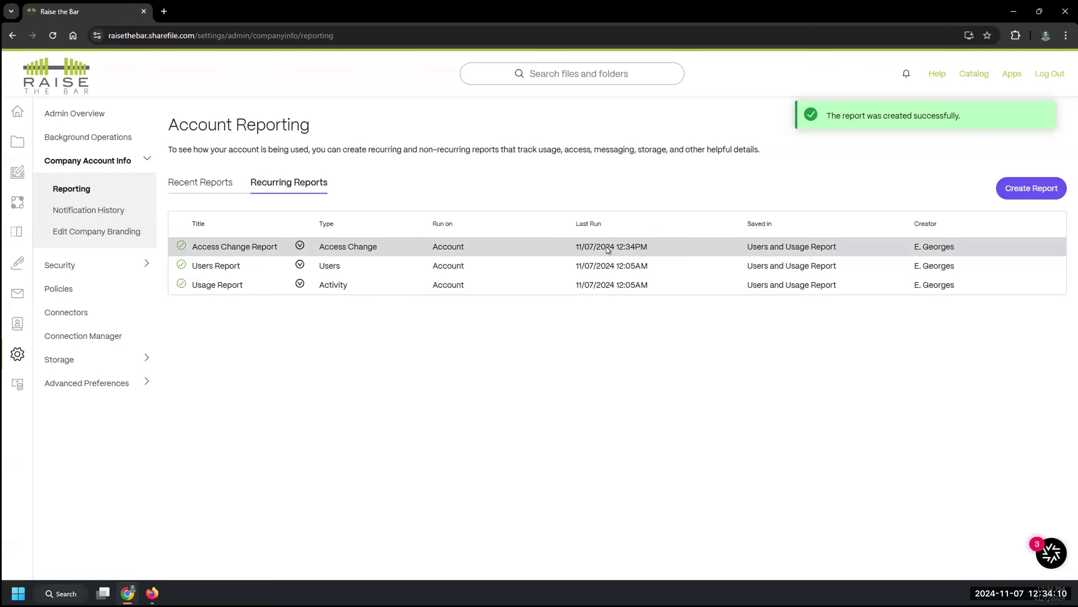
Step: Open the Users and Usage Report folder, check its retention notice, and preview Usage Report 2024-October-31.xlsx
{"action": "left_click", "coordinate": [807, 266]}
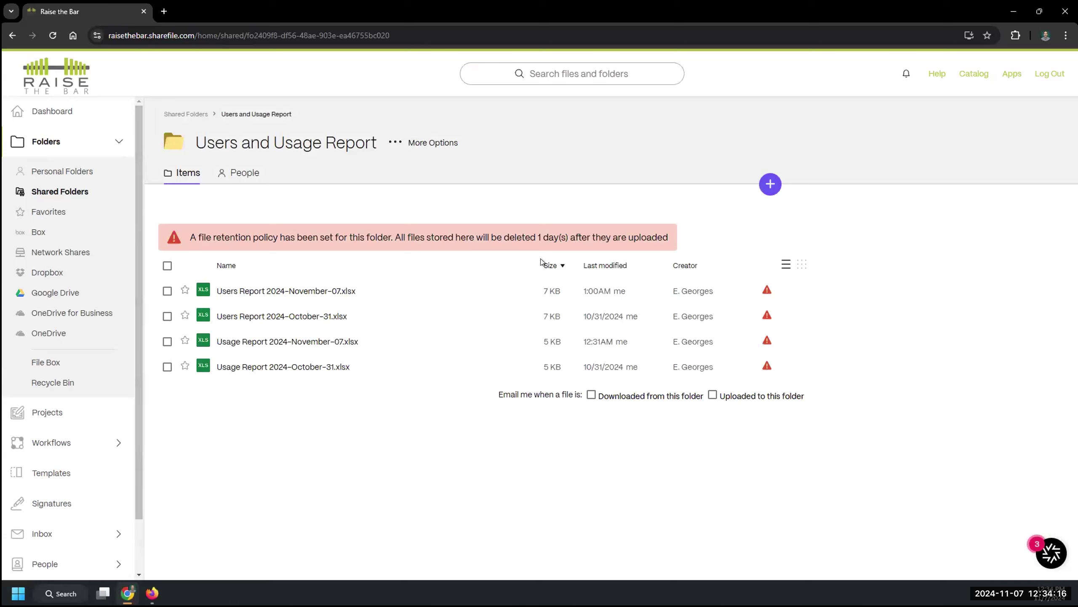
{"action": "left_click_drag", "start_coordinate": [670, 233], "coordinate": [460, 232]}
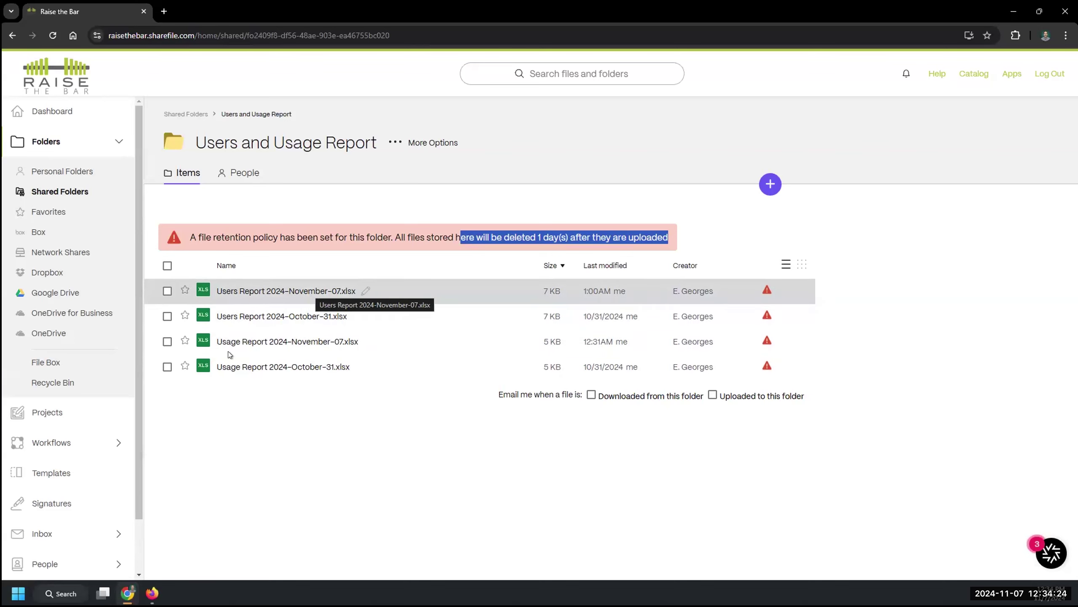
{"action": "left_click", "coordinate": [247, 367]}
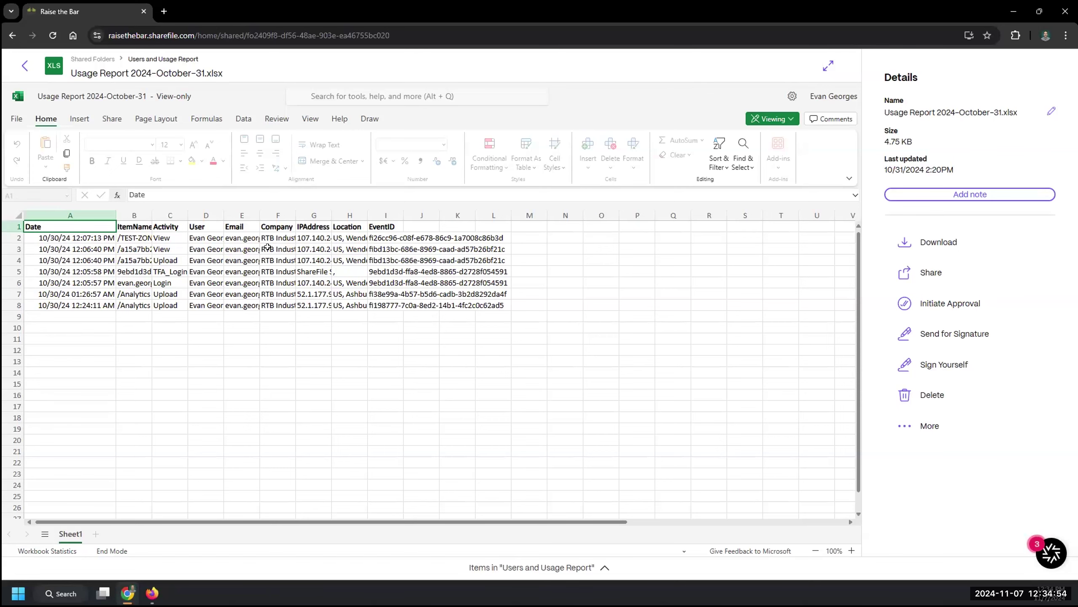
{"action": "left_click", "coordinate": [24, 66]}
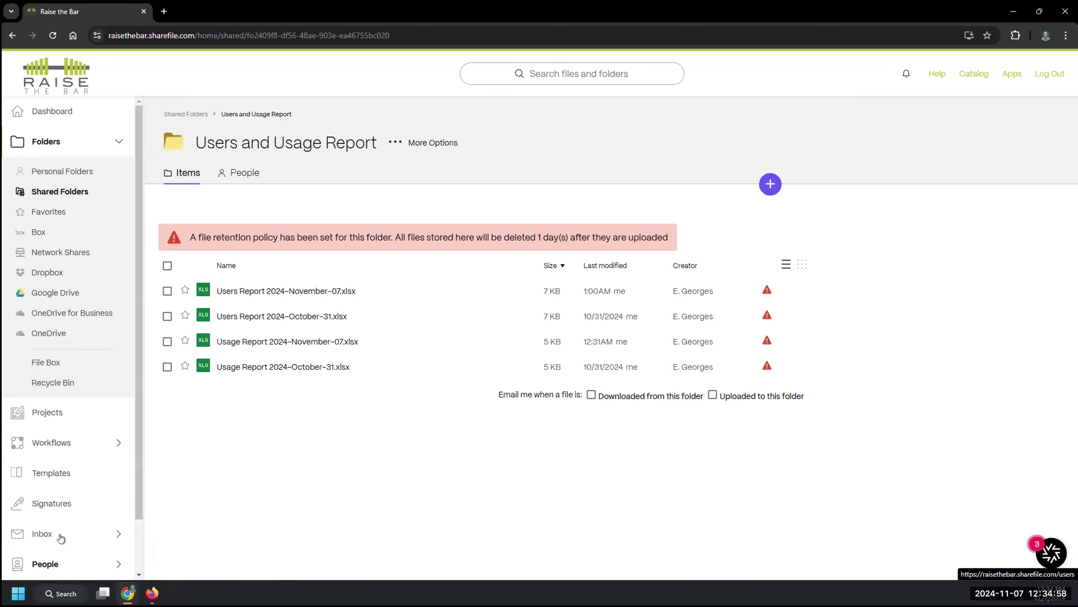
Step: Return to Reporting in the admin settings' company account info and view the recurring and recent reports
{"action": "scroll", "coordinate": [64, 521], "scroll_direction": "down", "scroll_amount": 1}
{"action": "left_click", "coordinate": [48, 534]}
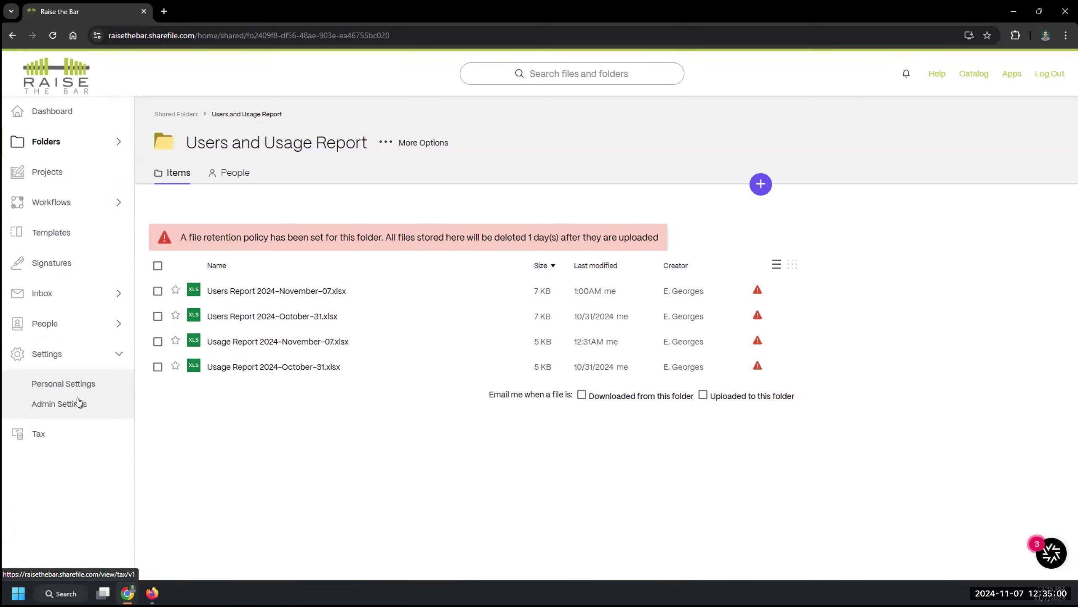
{"action": "left_click", "coordinate": [61, 408]}
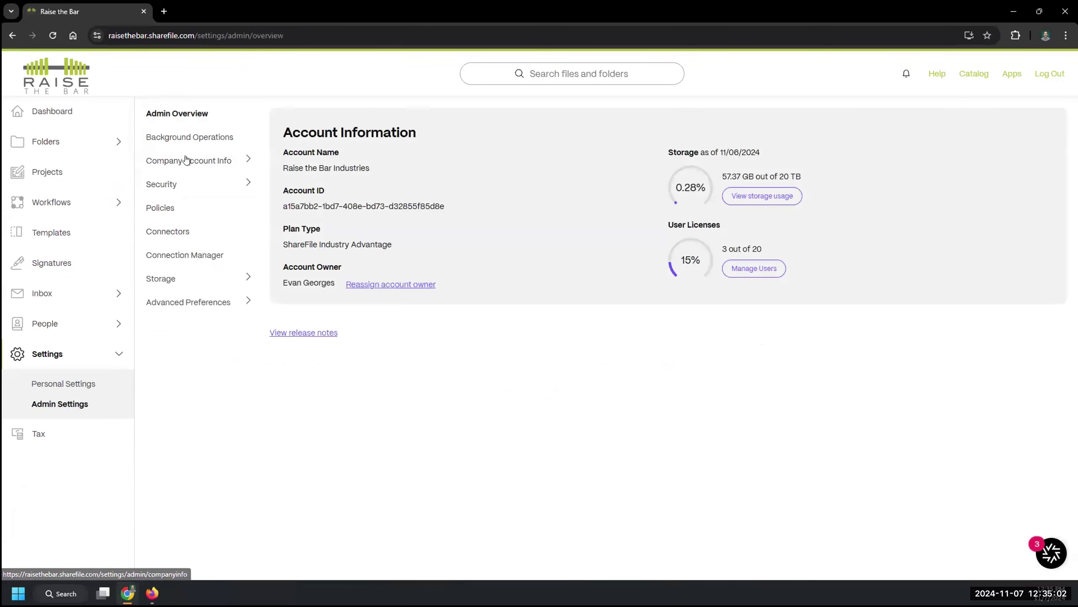
{"action": "left_click", "coordinate": [120, 161]}
{"action": "left_click", "coordinate": [73, 191]}
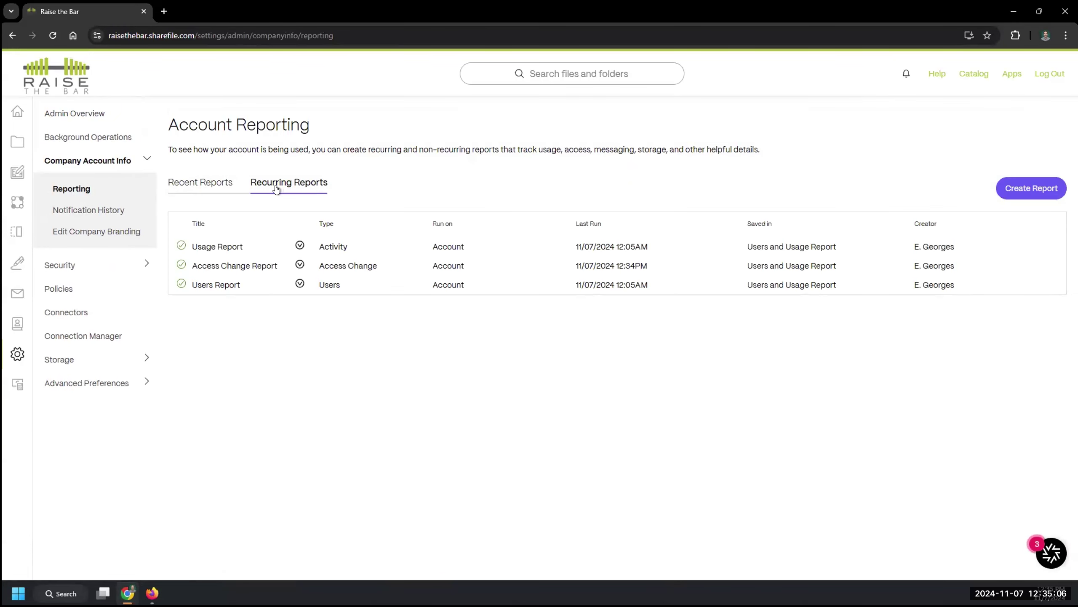
{"action": "left_click", "coordinate": [174, 181]}
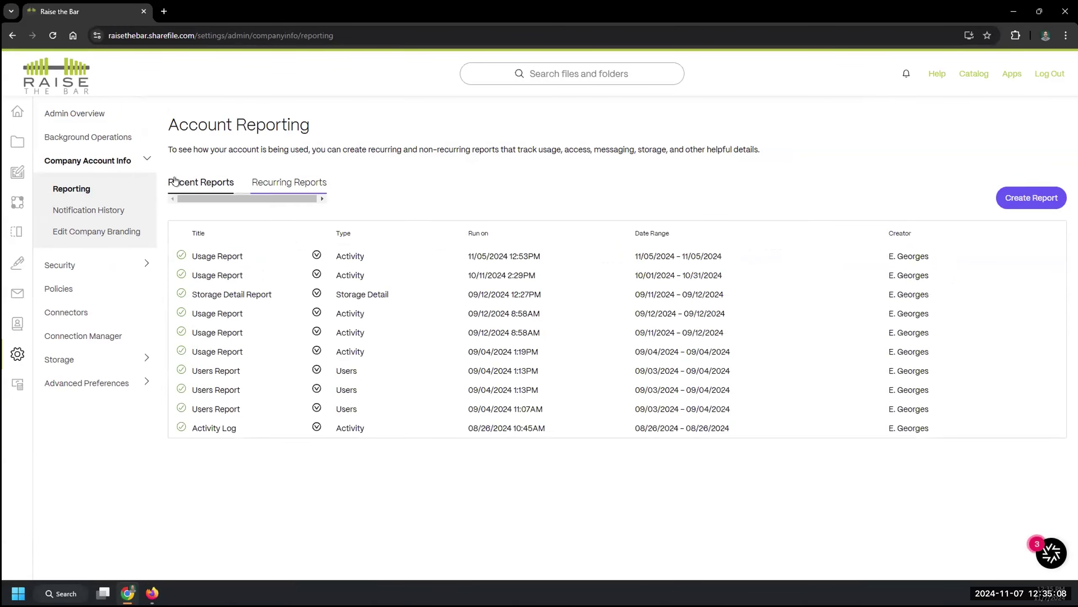
Step: Create a non-recurring Share report in Excel format for the entire account with the Custom range
{"action": "left_click", "coordinate": [1037, 193]}
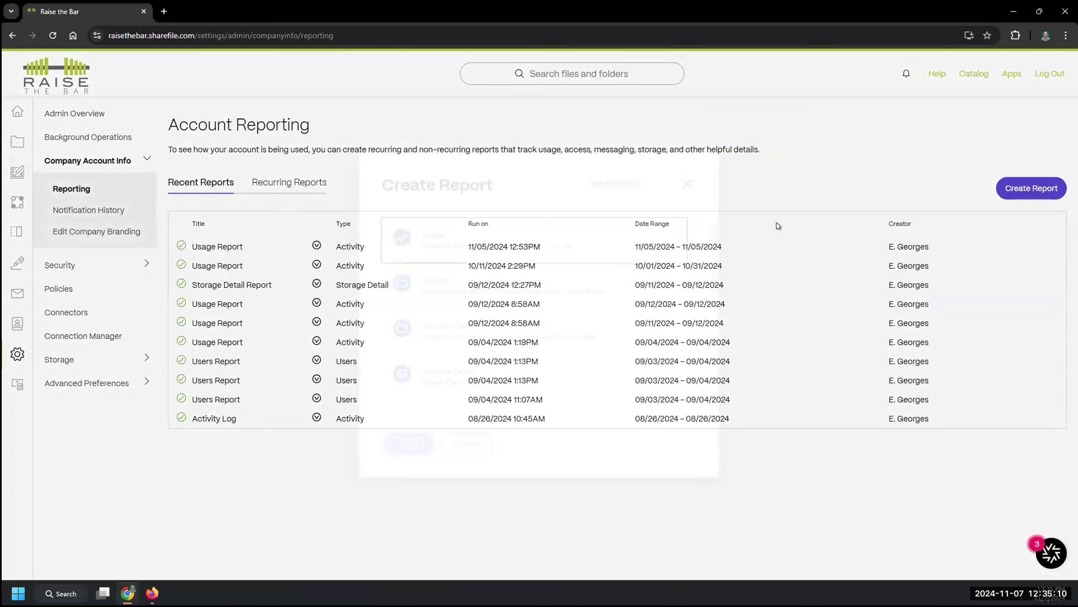
{"action": "scroll", "coordinate": [464, 296], "scroll_direction": "down", "scroll_amount": 4}
{"action": "left_click", "coordinate": [434, 302]}
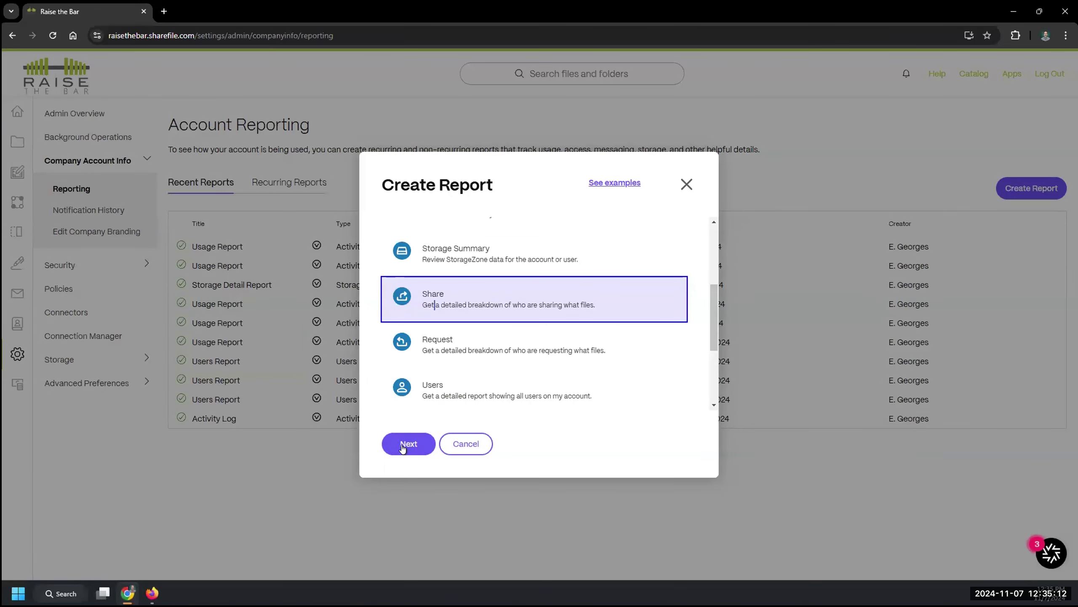
{"action": "left_click", "coordinate": [409, 443]}
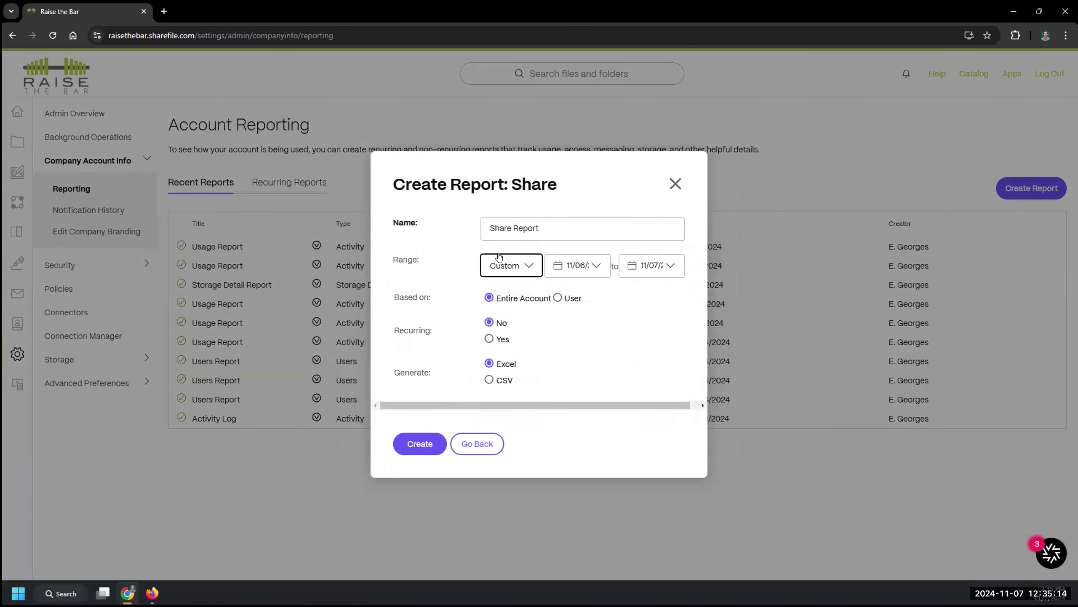
{"action": "left_click", "coordinate": [420, 455]}
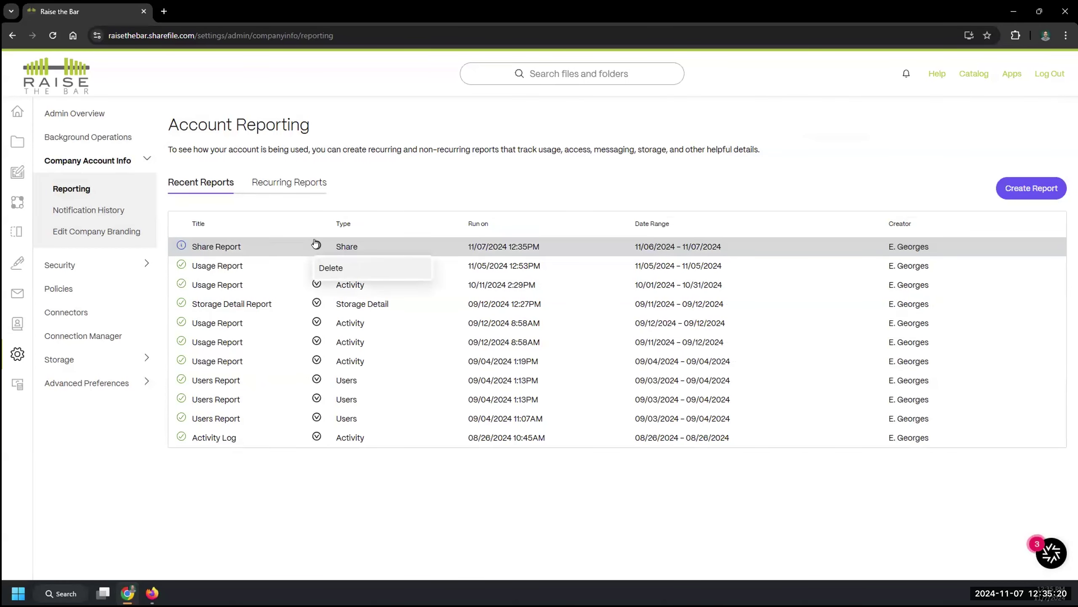
Step: View the new Share Report spreadsheet in a separate browser tab, then return to Account Reporting
{"action": "left_click", "coordinate": [316, 264]}
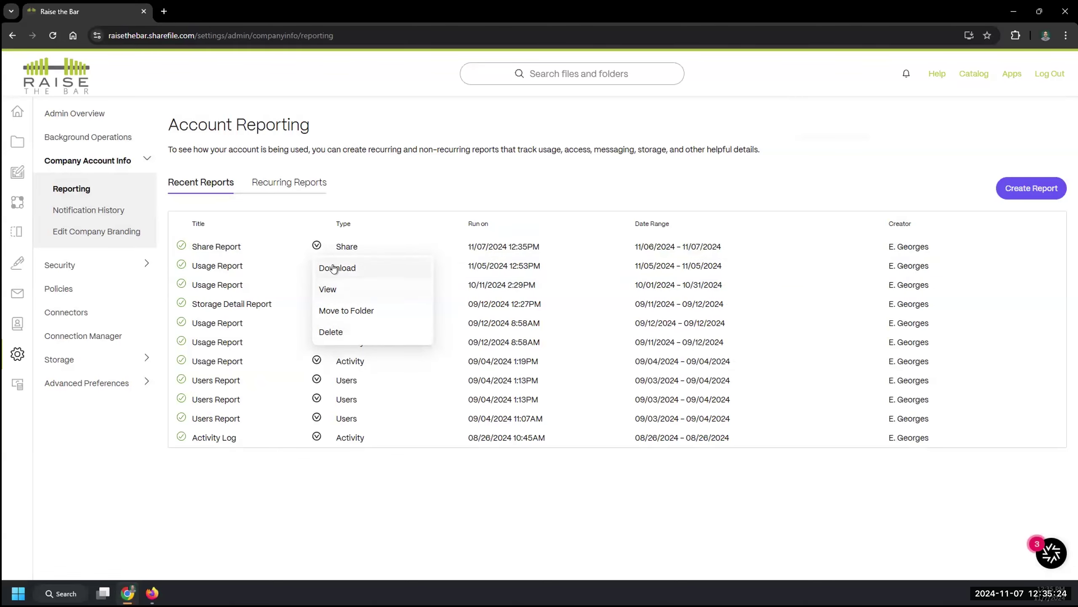
{"action": "left_click", "coordinate": [327, 289]}
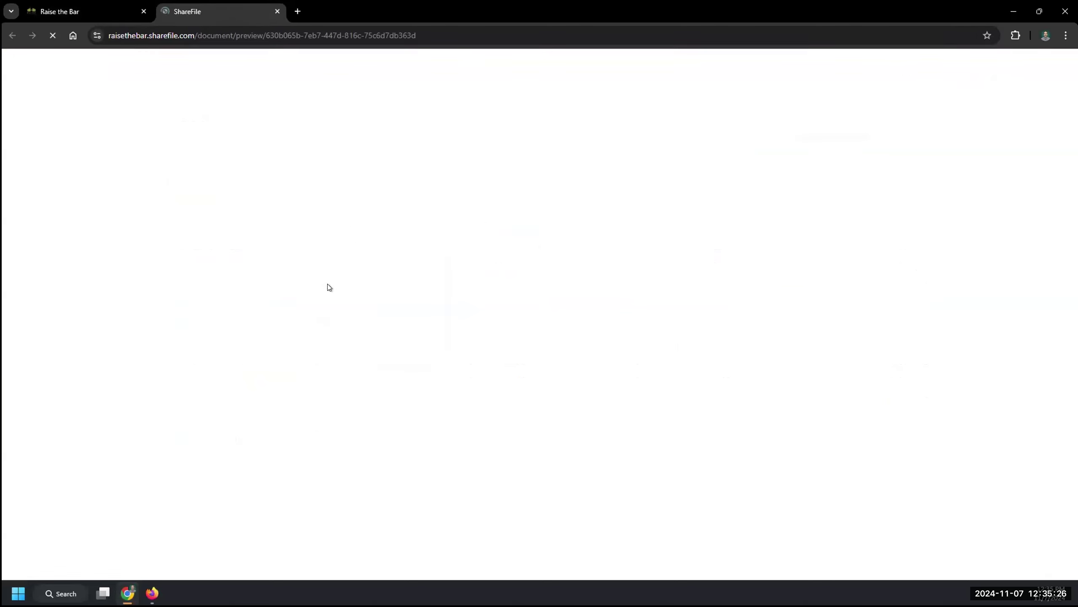
{"action": "left_click", "coordinate": [84, 13]}
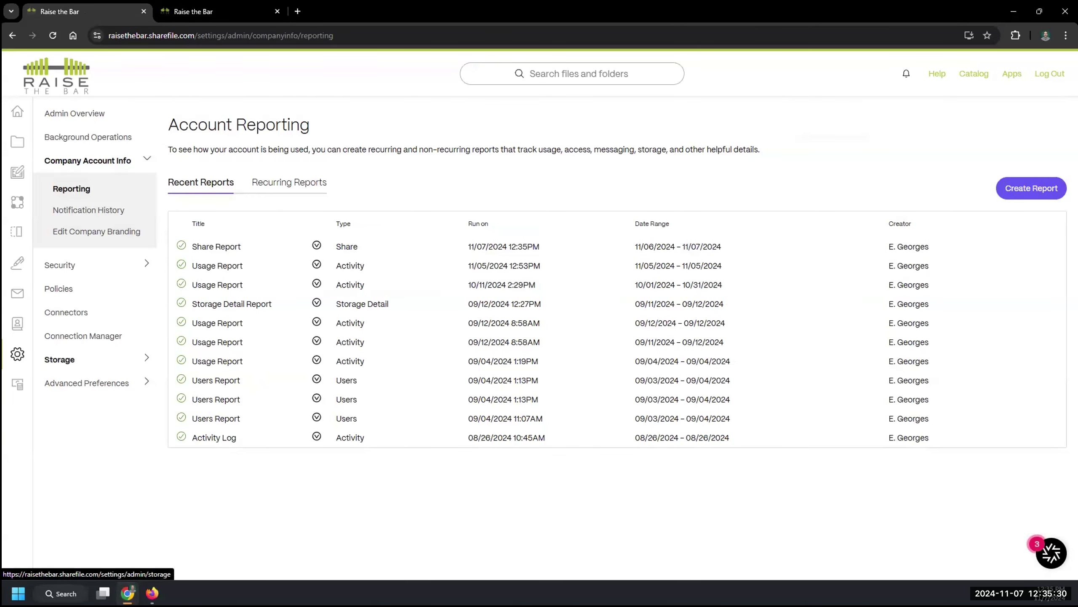
{"action": "left_click", "coordinate": [17, 353]}
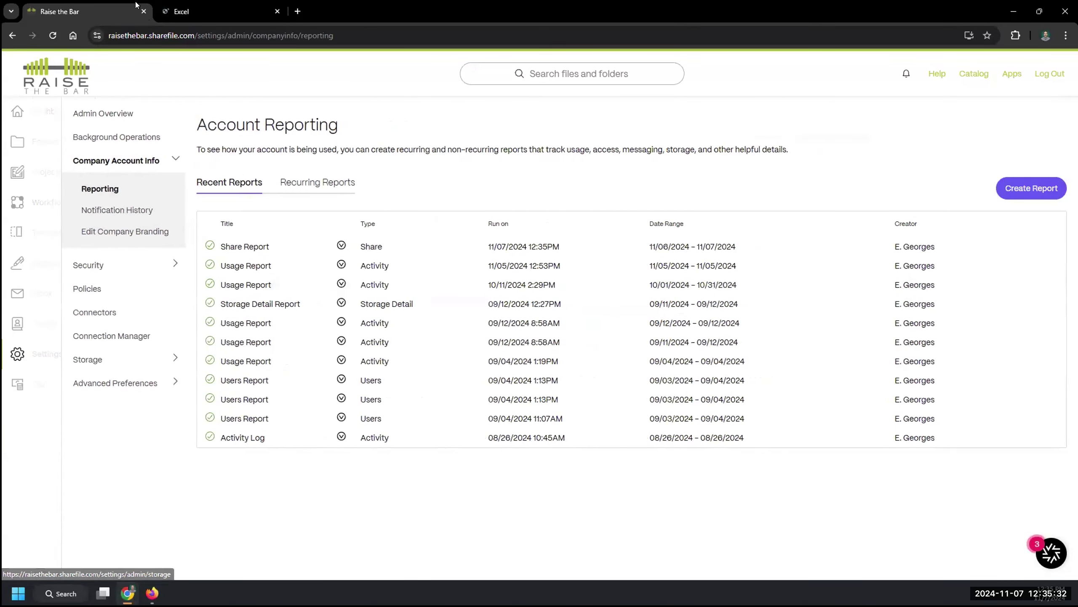
{"action": "left_click", "coordinate": [221, 12]}
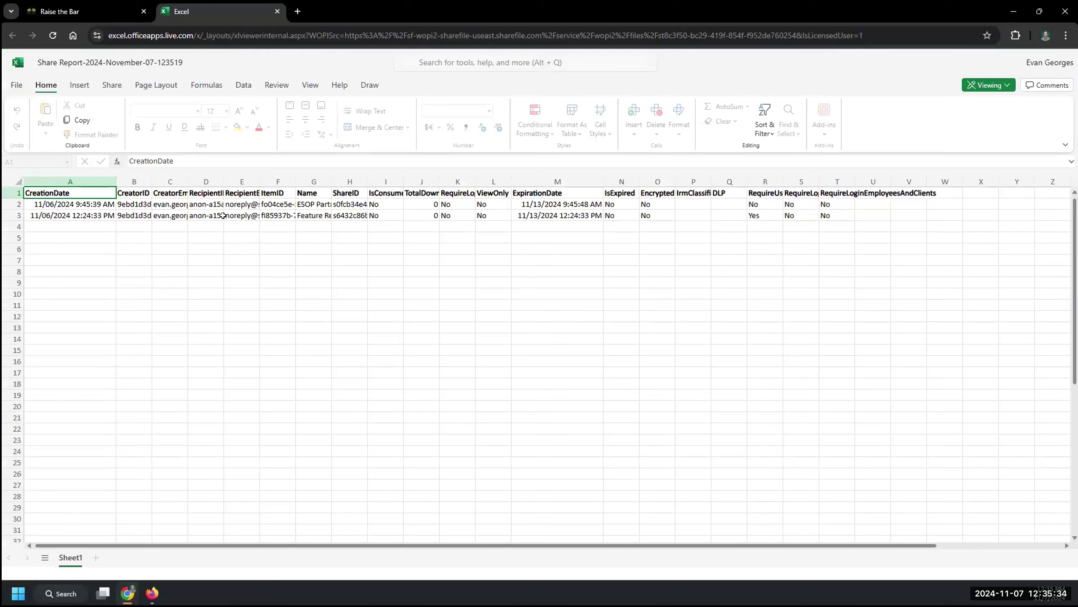
{"action": "left_click", "coordinate": [80, 16]}
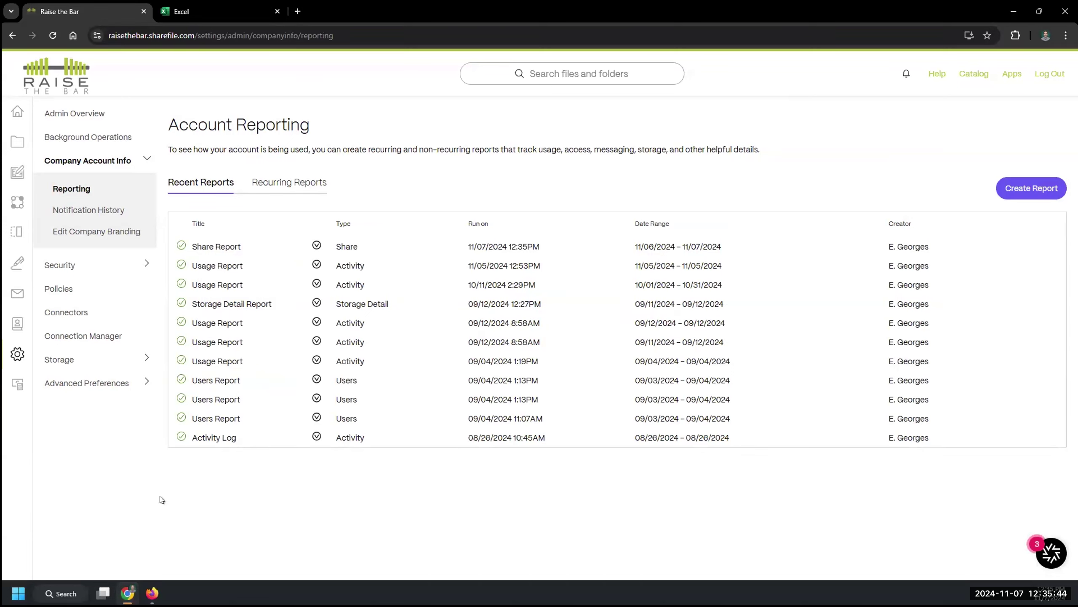
Step: Review Storage Usage for users with high consumption and open the profile of the heaviest user
{"action": "left_click", "coordinate": [90, 365]}
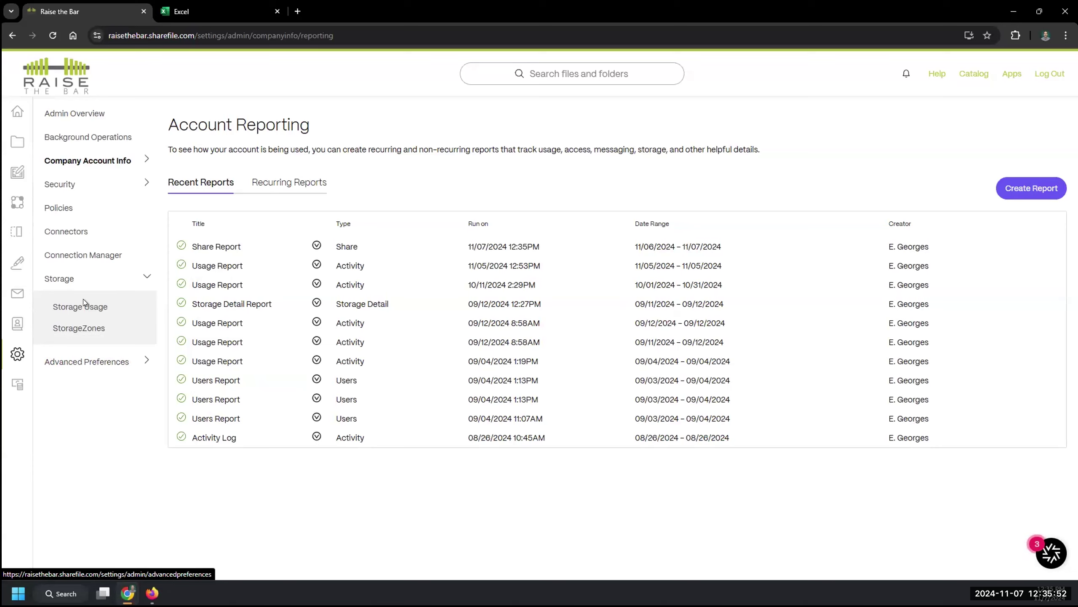
{"action": "left_click", "coordinate": [73, 305]}
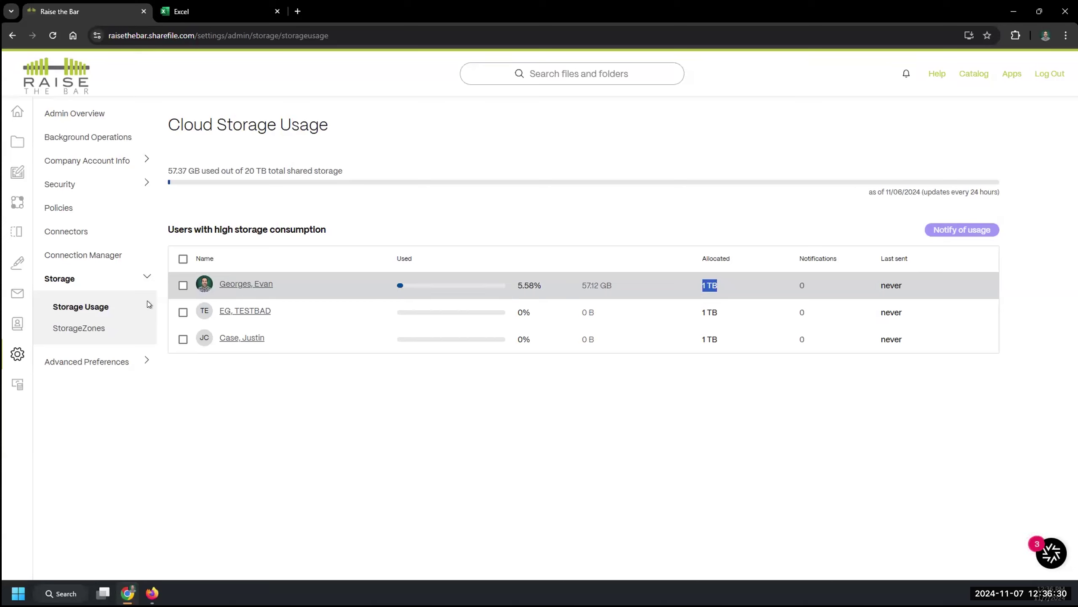
{"action": "left_click", "coordinate": [183, 285]}
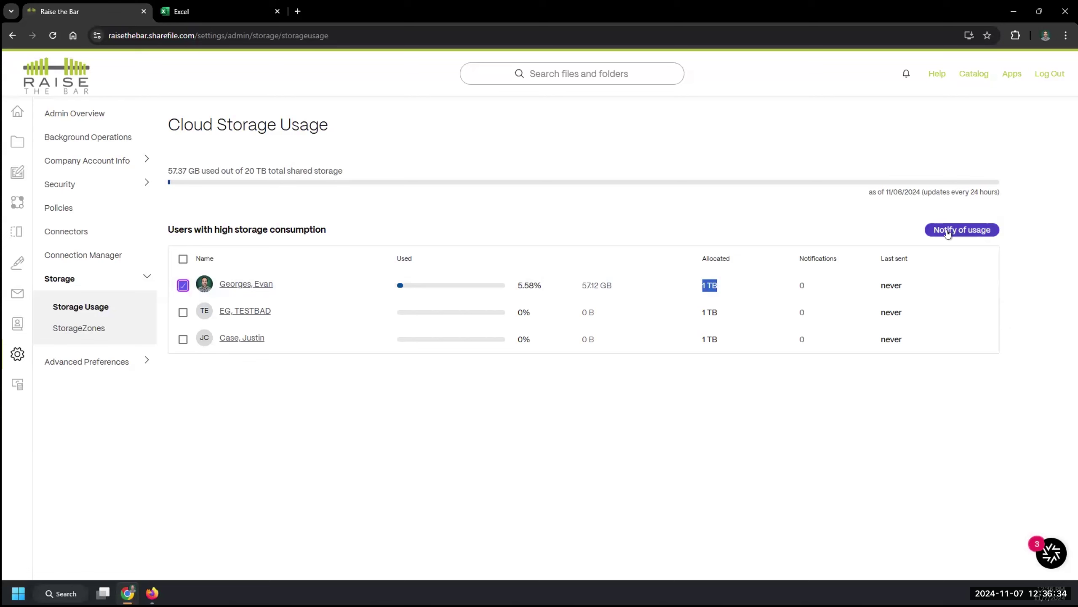
{"action": "left_click", "coordinate": [398, 283]}
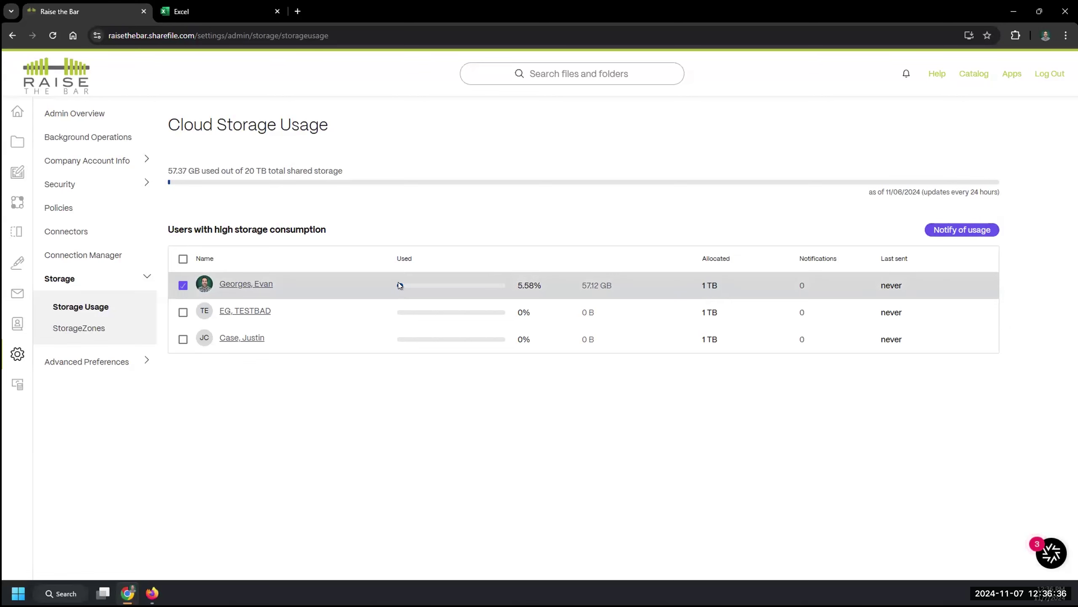
{"action": "left_click", "coordinate": [226, 284]}
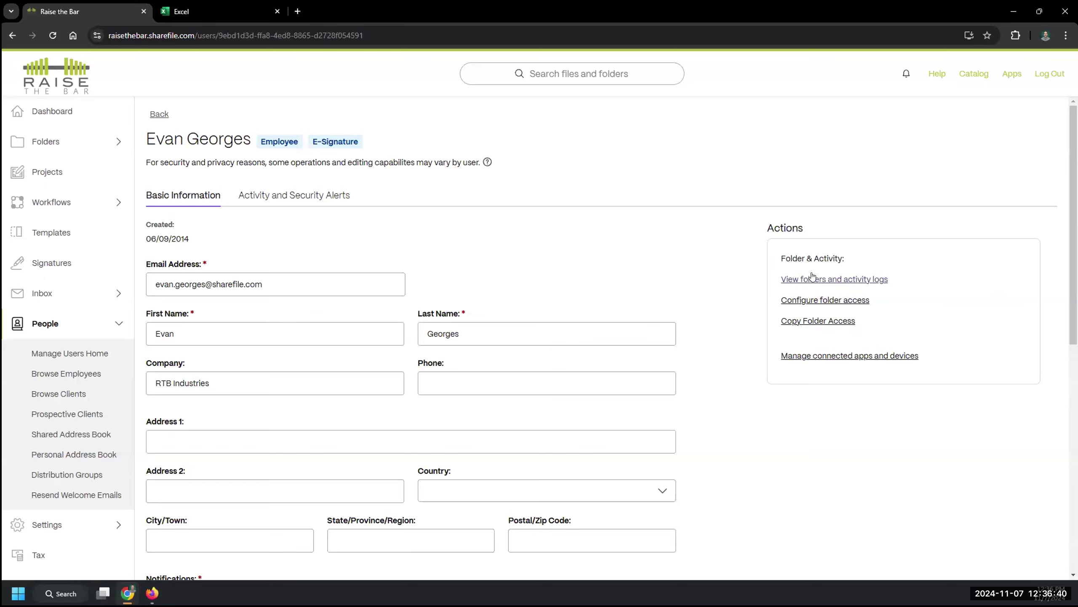
Step: View the heaviest user's folders and activity logs from the profile, then return to Storage Usage
{"action": "left_click", "coordinate": [825, 279]}
{"action": "scroll", "coordinate": [220, 354], "scroll_direction": "down", "scroll_amount": 3}
{"action": "scroll", "coordinate": [220, 355], "scroll_direction": "up", "scroll_amount": 3}
{"action": "left_click", "coordinate": [13, 35]}
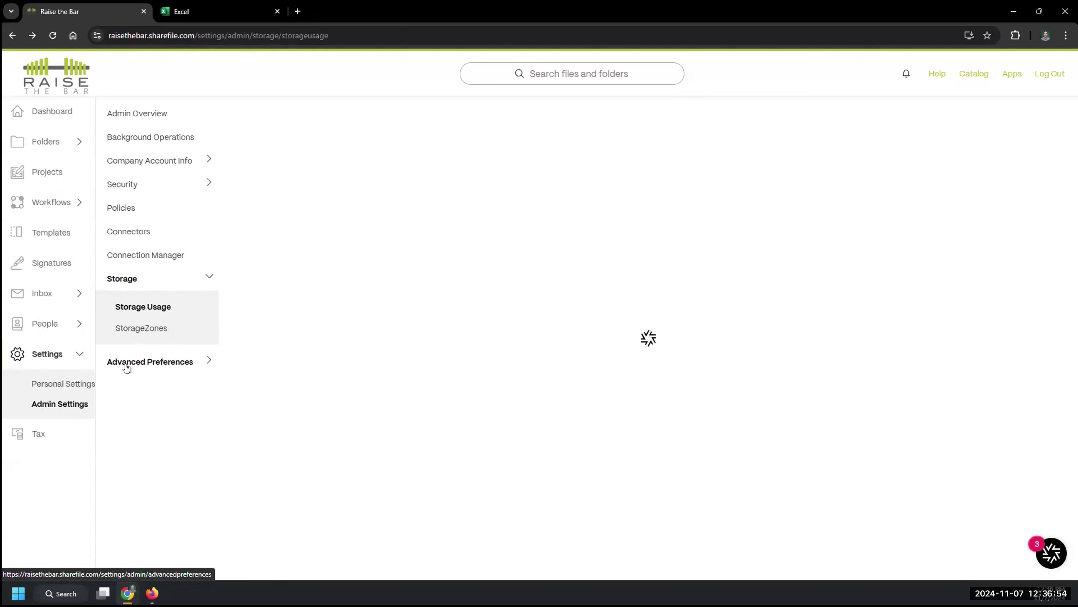
Step: Open AI Settings under Advanced Preferences and review the secure share recommender and AI-powered document request list generation
{"action": "left_click", "coordinate": [144, 366]}
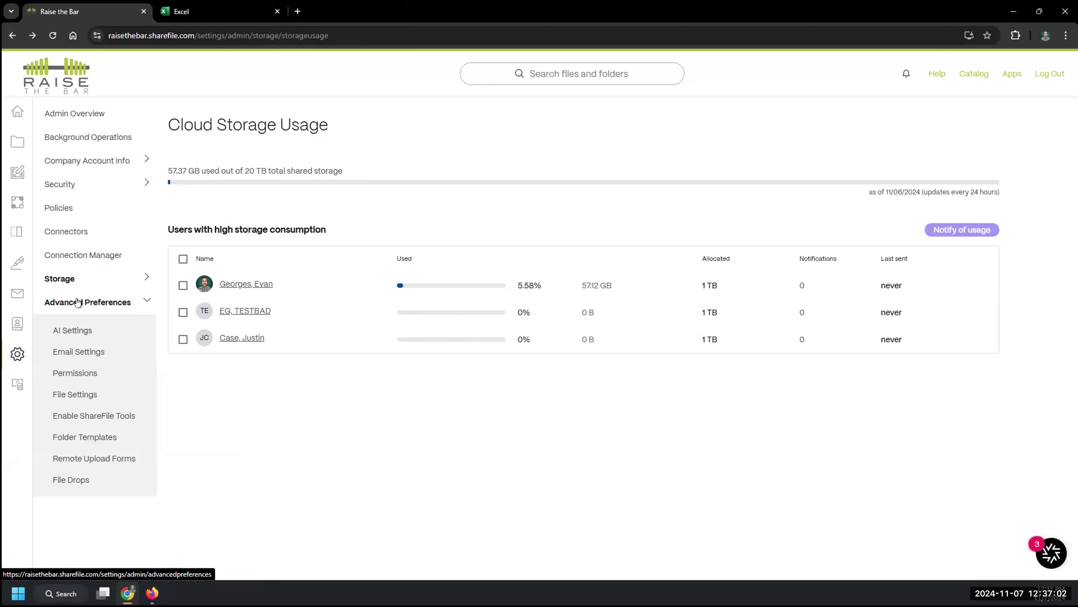
{"action": "left_click", "coordinate": [69, 331]}
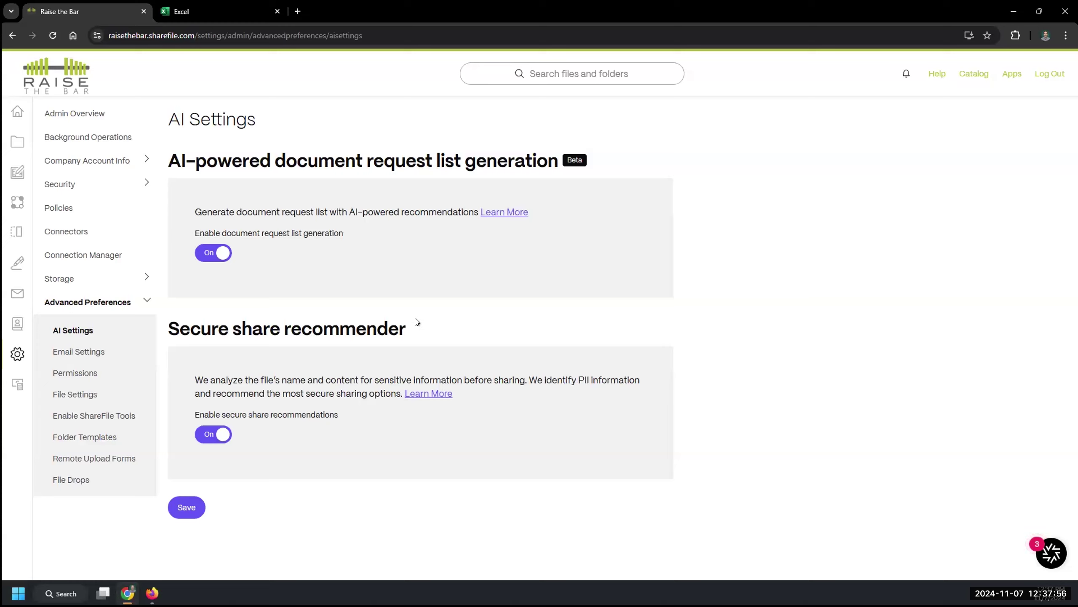
{"action": "left_click_drag", "start_coordinate": [420, 332], "coordinate": [168, 322]}
{"action": "left_click_drag", "start_coordinate": [597, 160], "coordinate": [170, 152]}
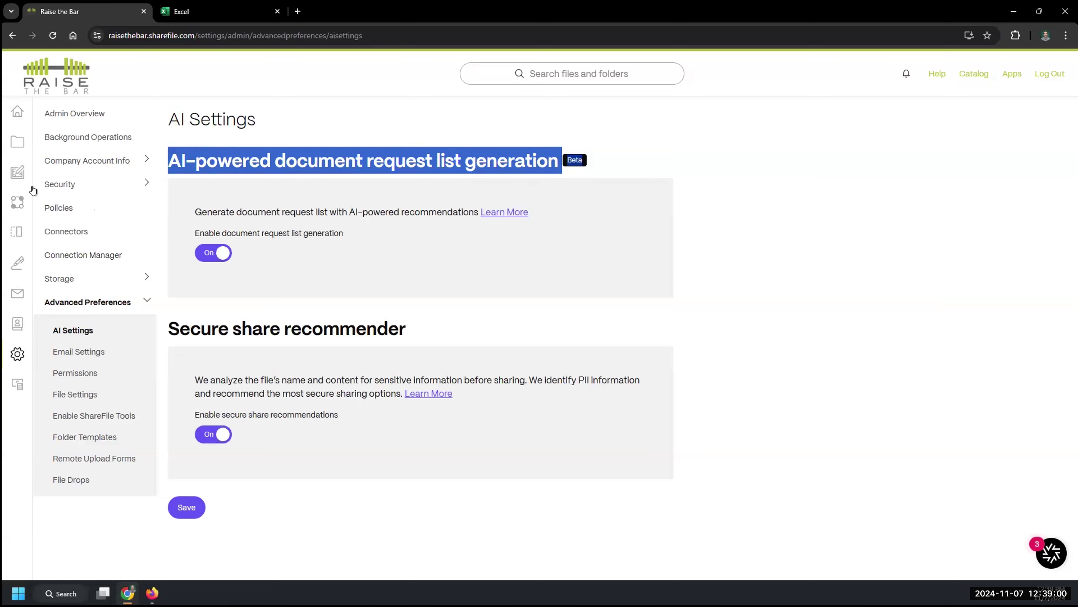
Step: Switch secure share recommendations and document request list generation off and back on without saving
{"action": "mouse_move", "coordinate": [19, 166]}
{"action": "left_click", "coordinate": [202, 440]}
{"action": "left_click", "coordinate": [225, 252]}
{"action": "left_click", "coordinate": [215, 252]}
{"action": "left_click", "coordinate": [214, 434]}
Step: Open Email Settings and inspect the custom SMTP configuration with custom SMTP enabled, then go back without saving
{"action": "left_click", "coordinate": [73, 357]}
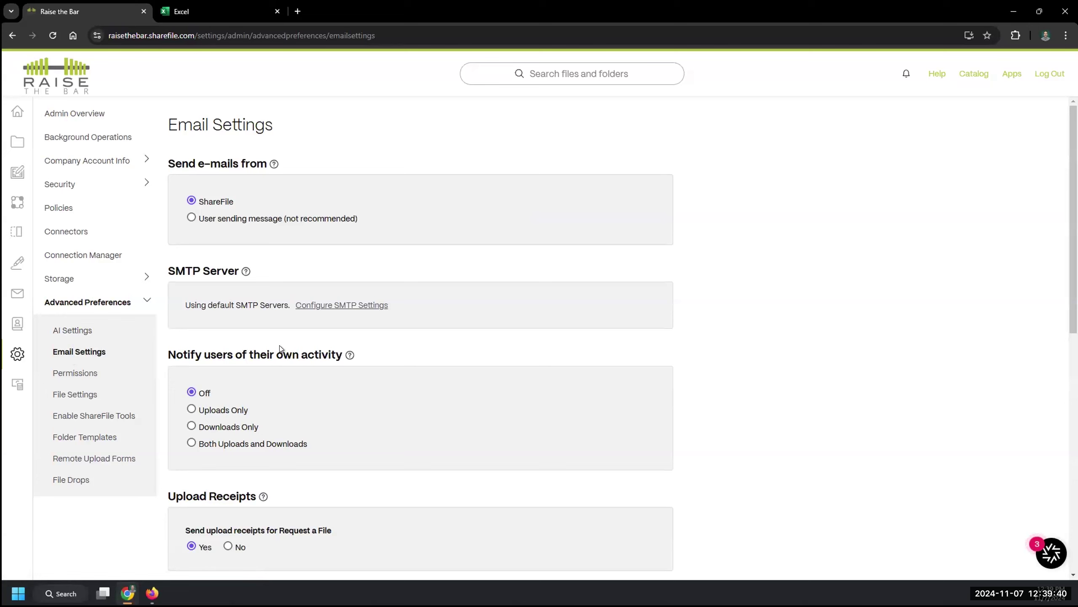
{"action": "left_click_drag", "start_coordinate": [293, 125], "coordinate": [168, 121]}
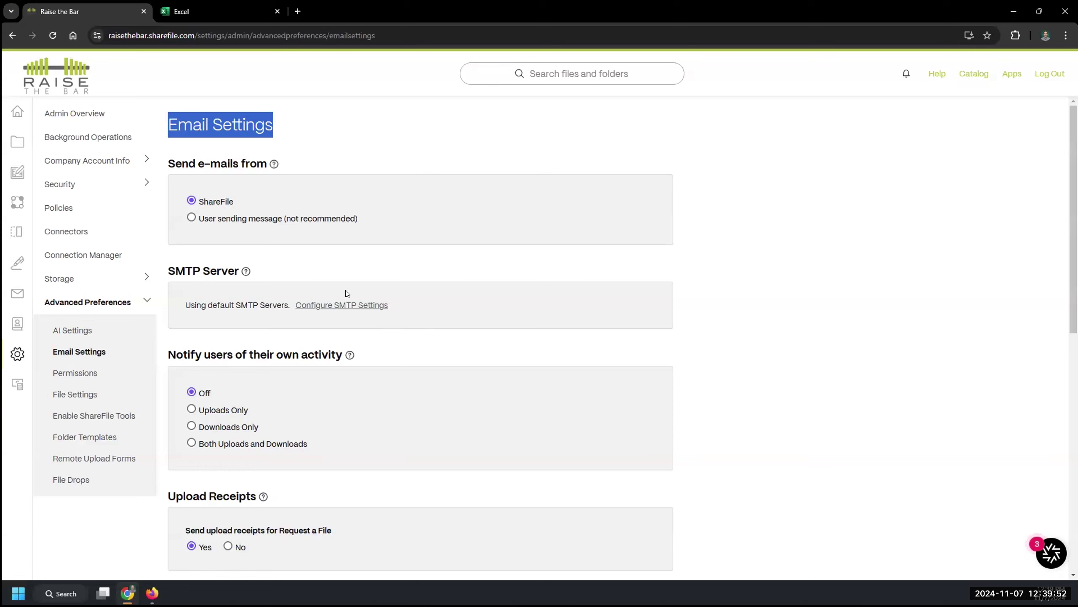
{"action": "left_click", "coordinate": [349, 307]}
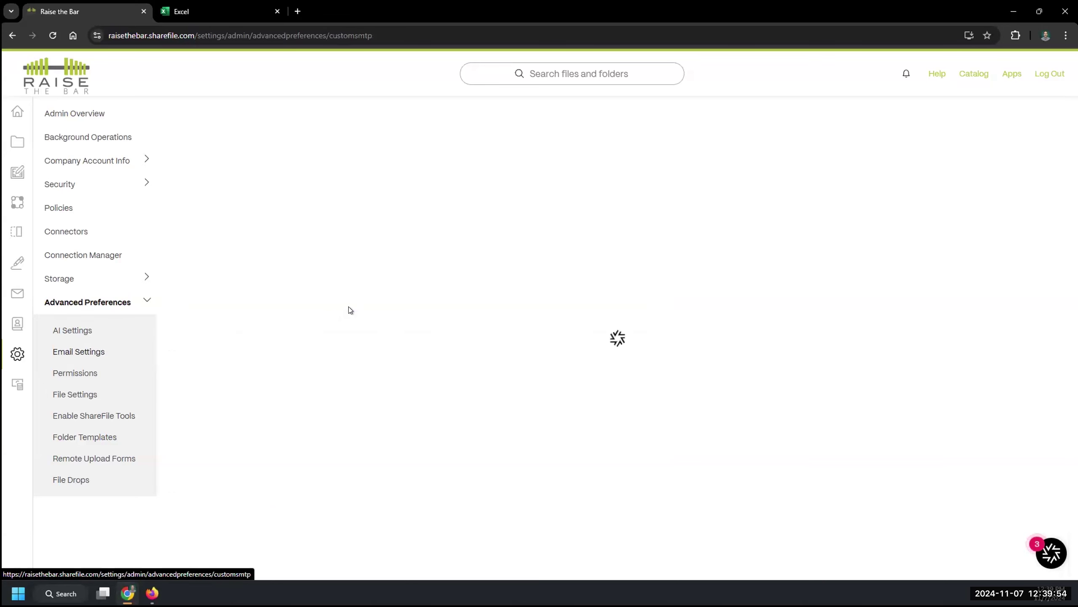
{"action": "left_click", "coordinate": [174, 184]}
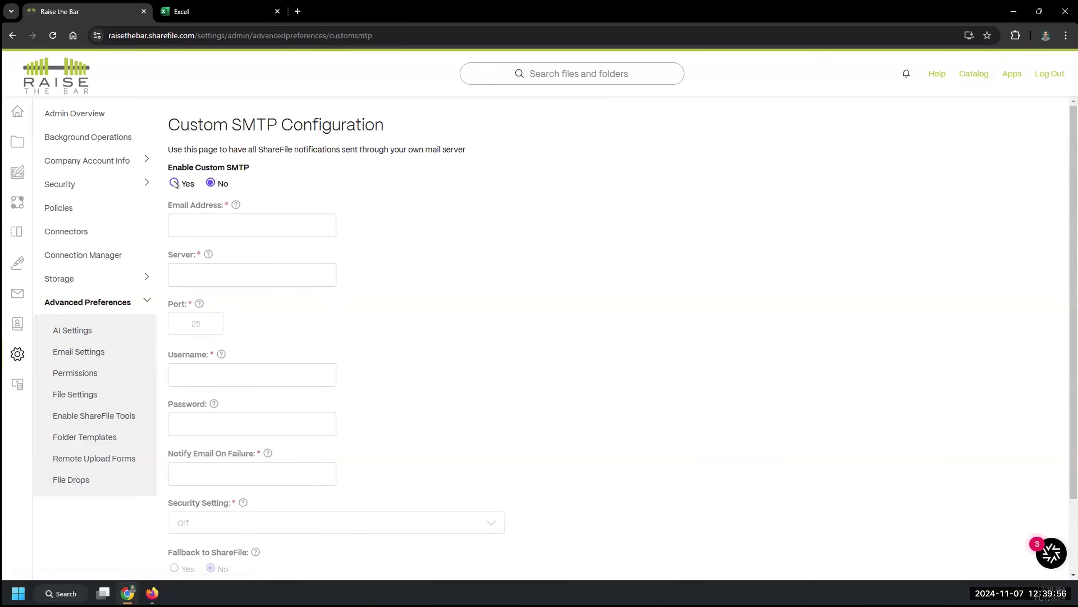
{"action": "scroll", "coordinate": [366, 301], "scroll_direction": "down", "scroll_amount": 2}
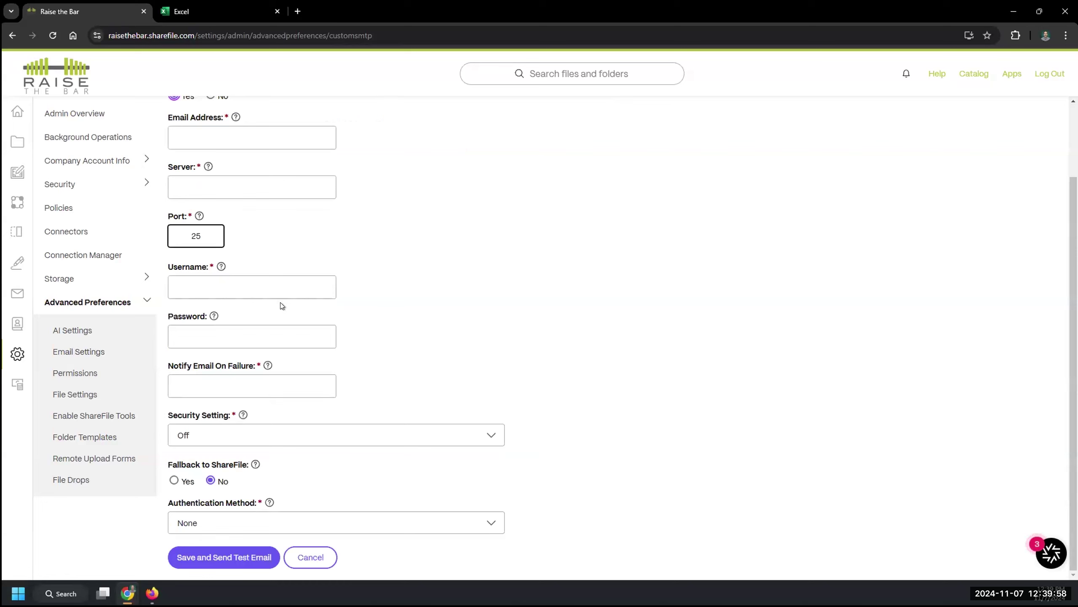
{"action": "left_click", "coordinate": [239, 336]}
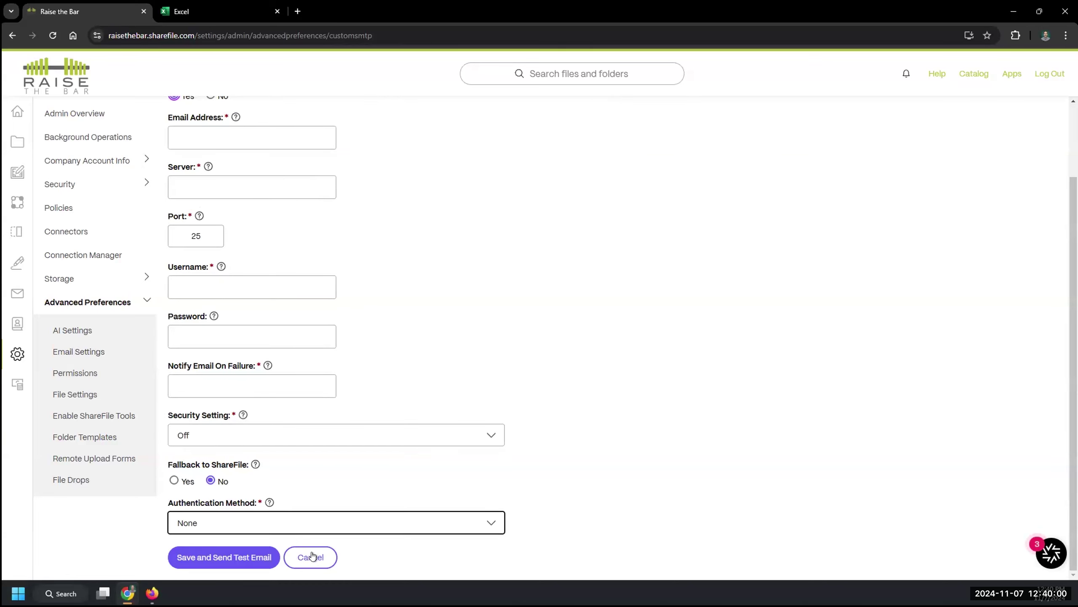
{"action": "left_click", "coordinate": [9, 35]}
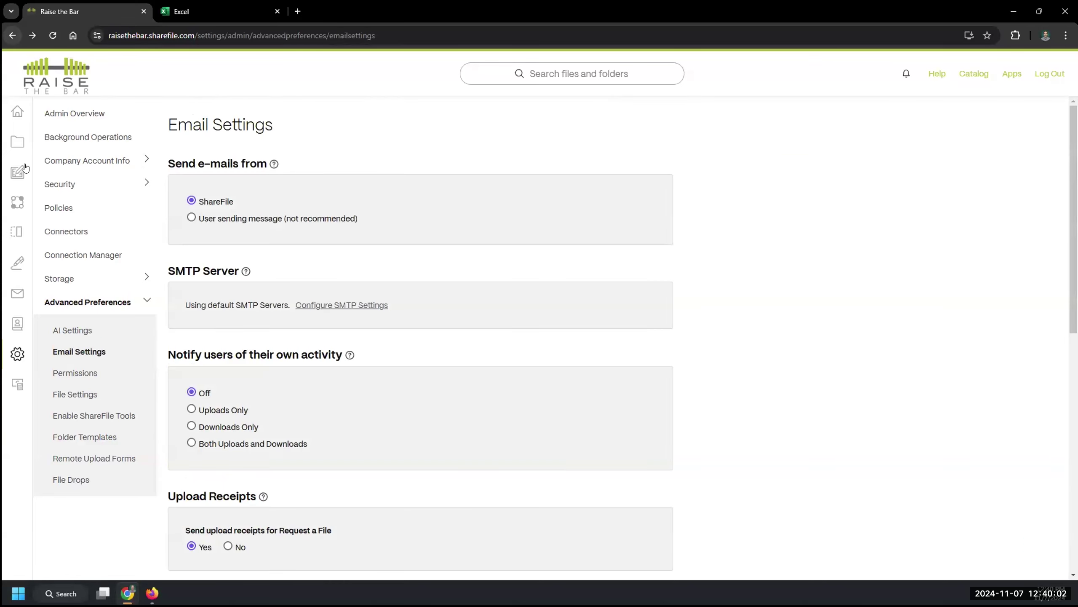
Step: Review the remaining email settings, focusing on Encrypted Email and Secondary Email Addresses
{"action": "scroll", "coordinate": [433, 322], "scroll_direction": "down", "scroll_amount": 8}
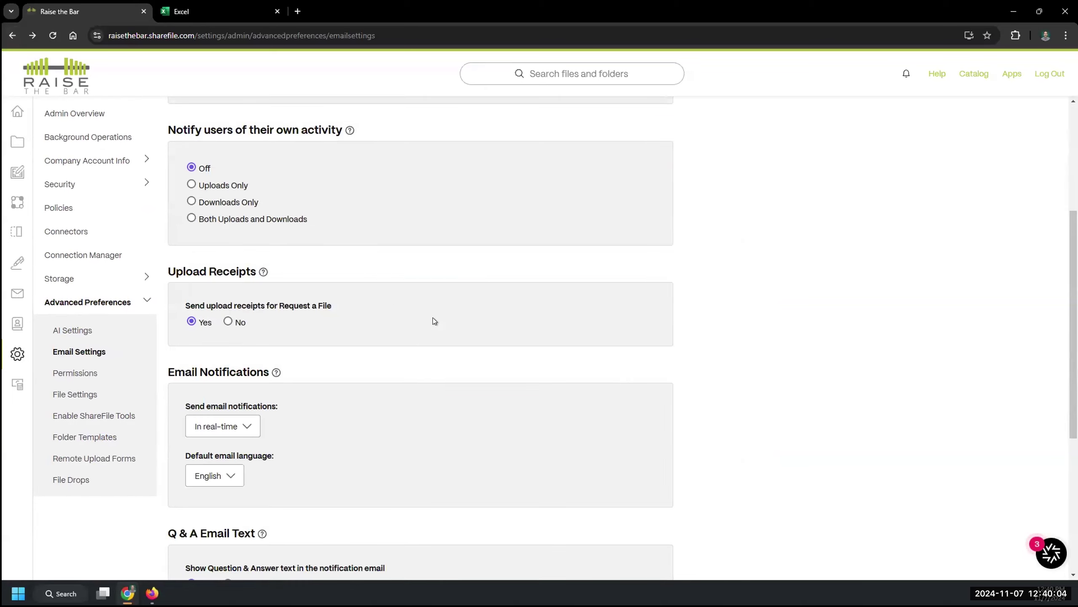
{"action": "scroll", "coordinate": [380, 313], "scroll_direction": "down", "scroll_amount": 3}
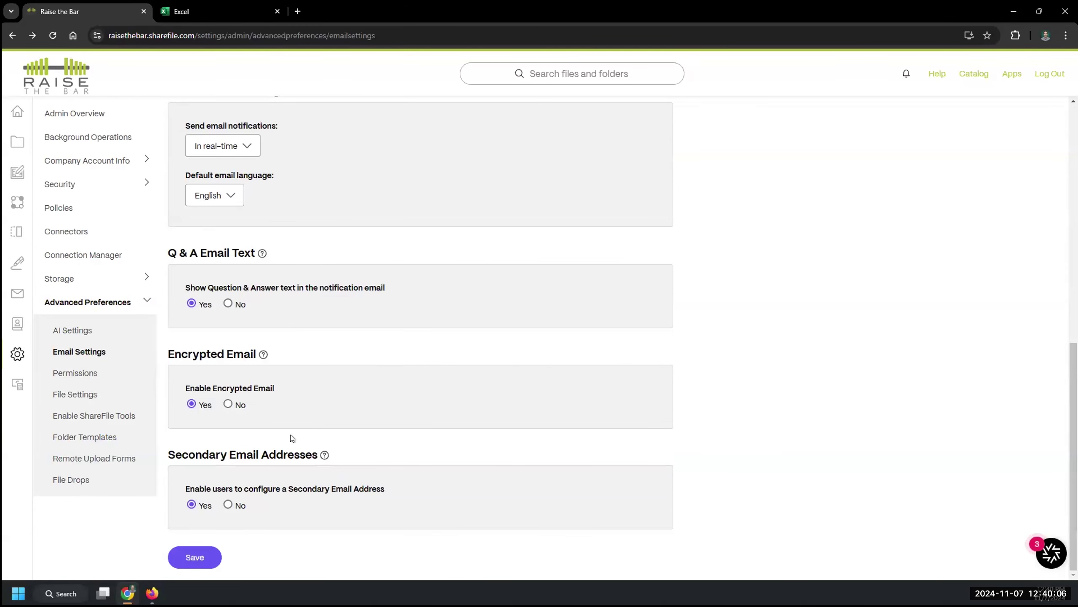
{"action": "left_click_drag", "start_coordinate": [284, 390], "coordinate": [182, 385]}
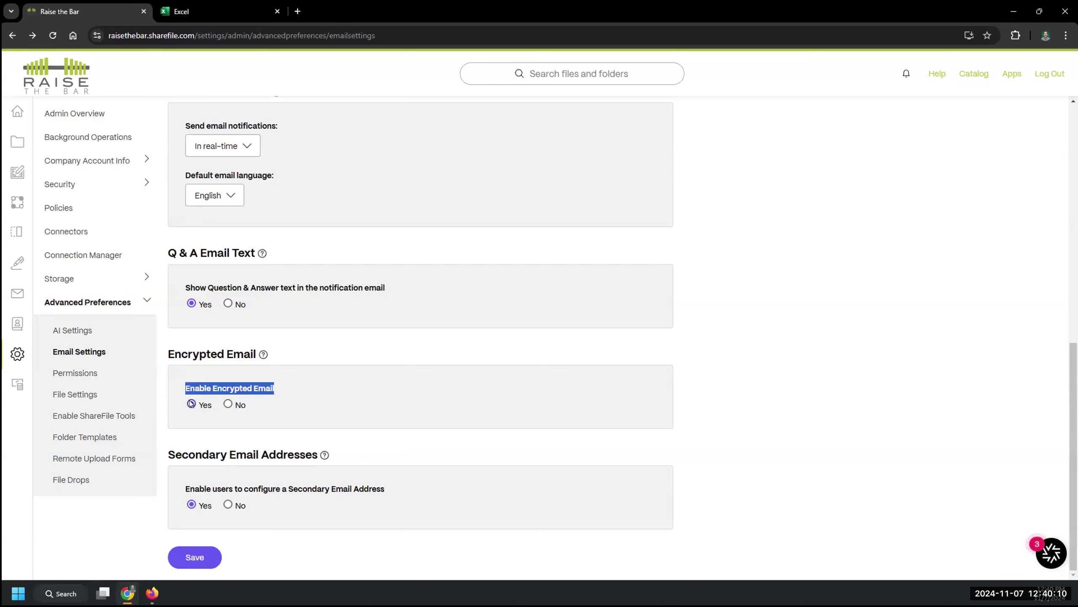
{"action": "left_click_drag", "start_coordinate": [398, 491], "coordinate": [158, 491]}
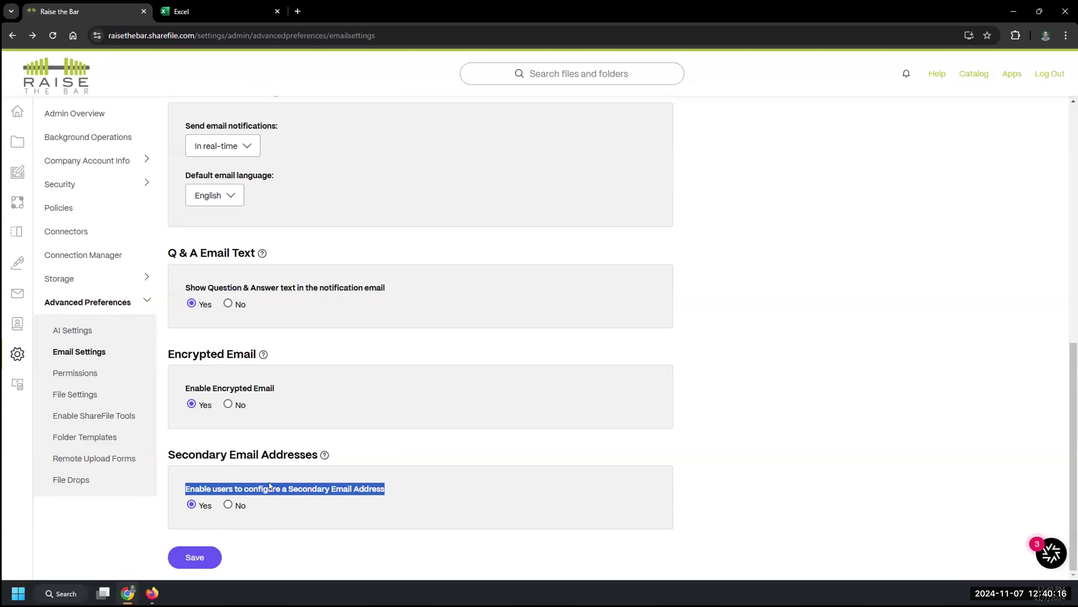
{"action": "mouse_move", "coordinate": [322, 455]}
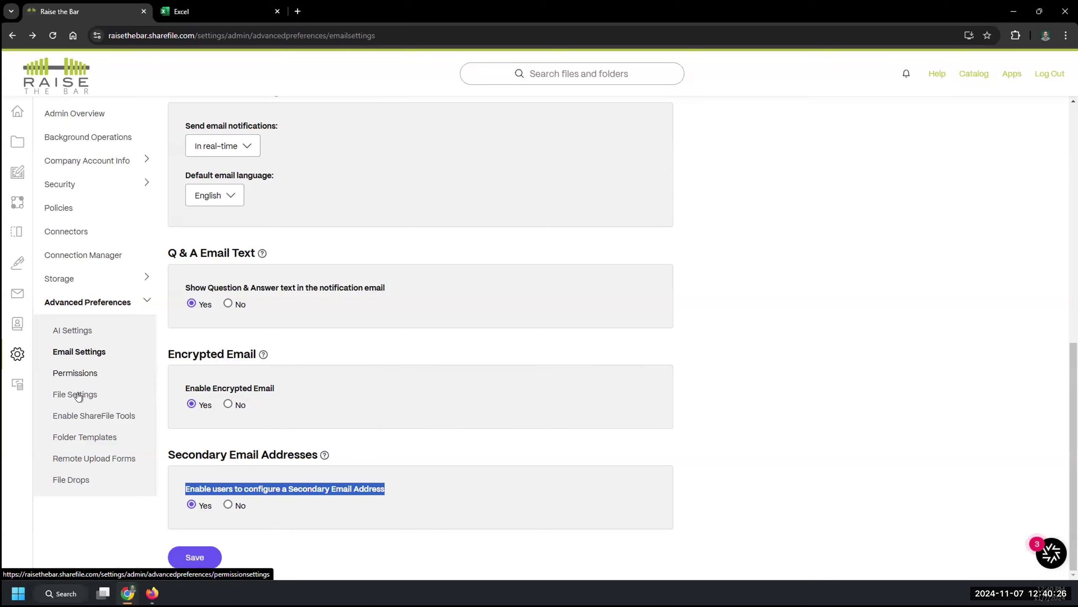
Step: Look at Permissions, then open File Settings and compare the available and default permissions for sharing and requesting files
{"action": "left_click", "coordinate": [75, 373]}
{"action": "left_click", "coordinate": [62, 396]}
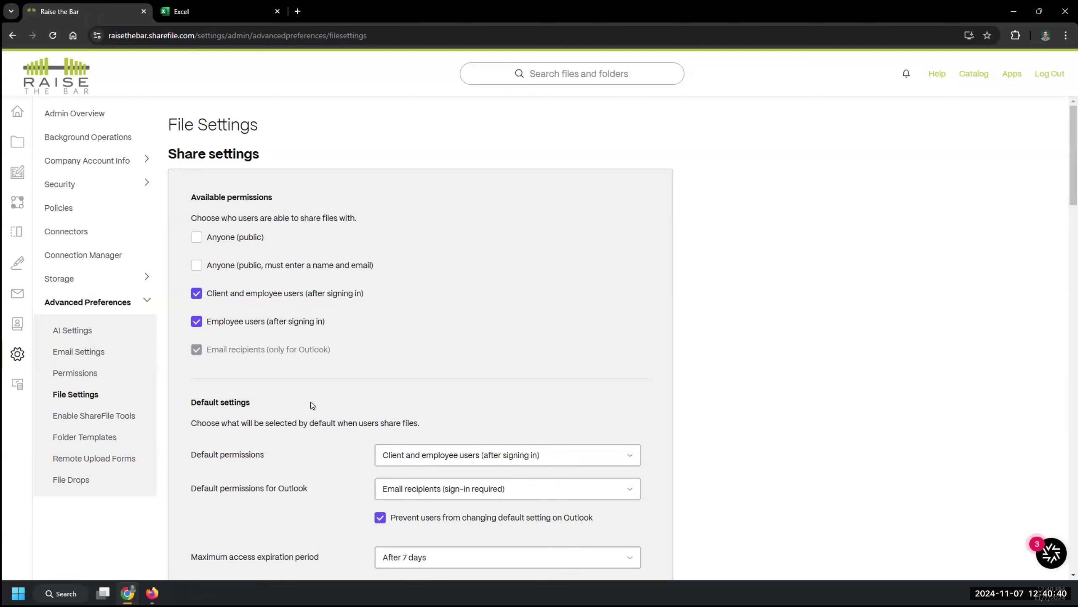
{"action": "mouse_move", "coordinate": [17, 382]}
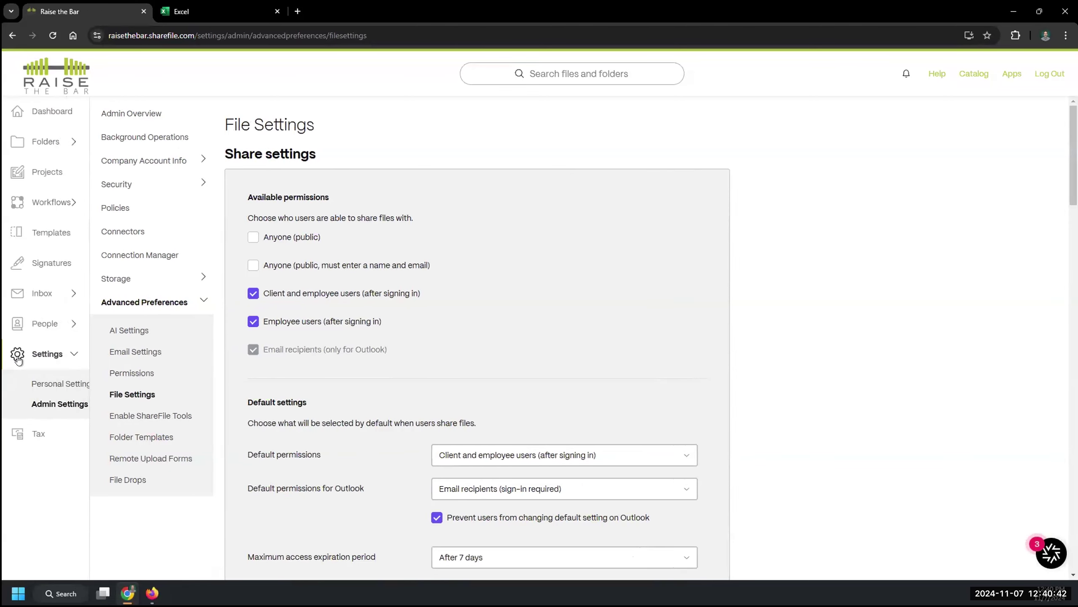
{"action": "left_click_drag", "start_coordinate": [293, 155], "coordinate": [193, 154]}
{"action": "scroll", "coordinate": [266, 516], "scroll_direction": "down", "scroll_amount": 4}
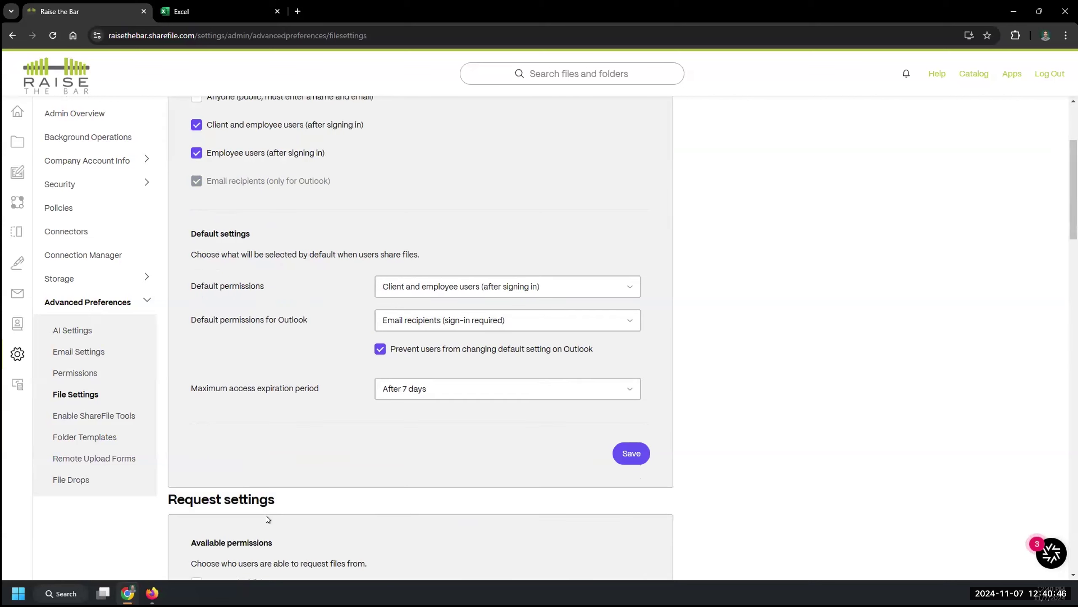
{"action": "left_click_drag", "start_coordinate": [291, 498], "coordinate": [167, 489]}
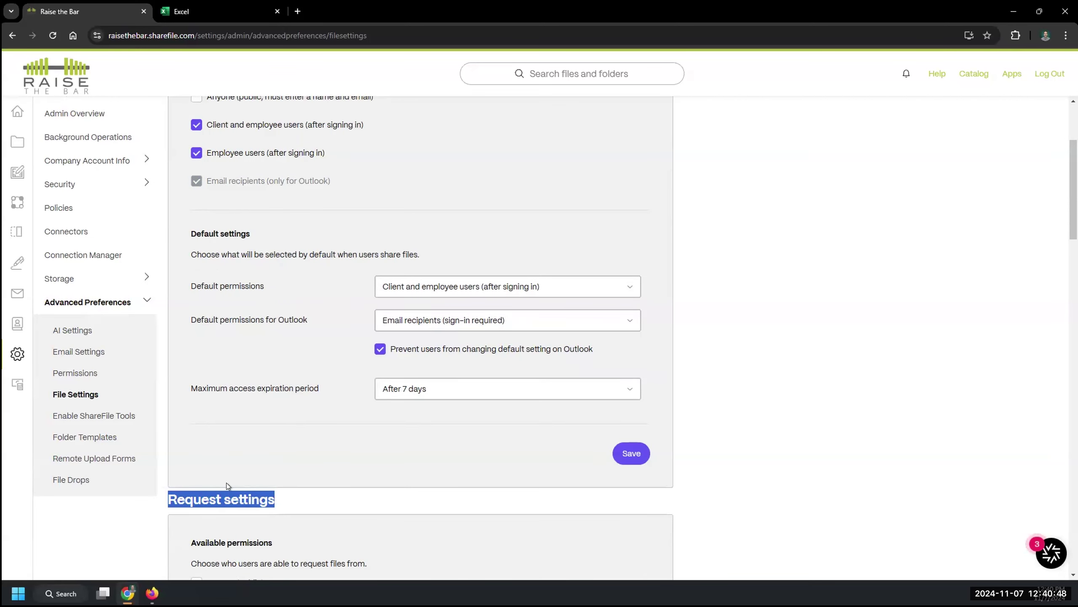
{"action": "scroll", "coordinate": [226, 483], "scroll_direction": "up", "scroll_amount": 4}
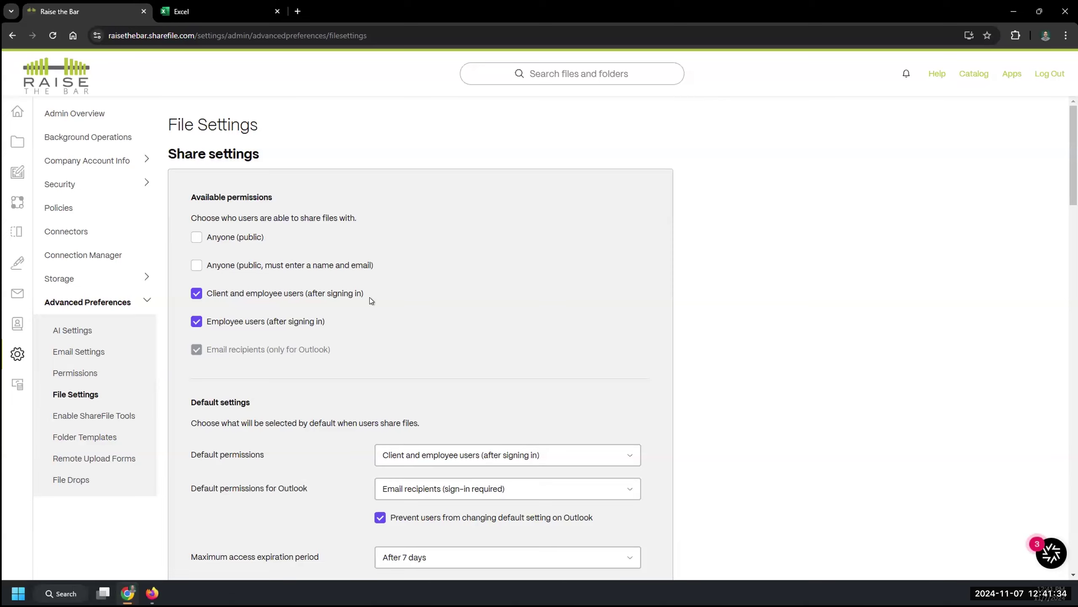
{"action": "scroll", "coordinate": [369, 296], "scroll_direction": "down", "scroll_amount": 7}
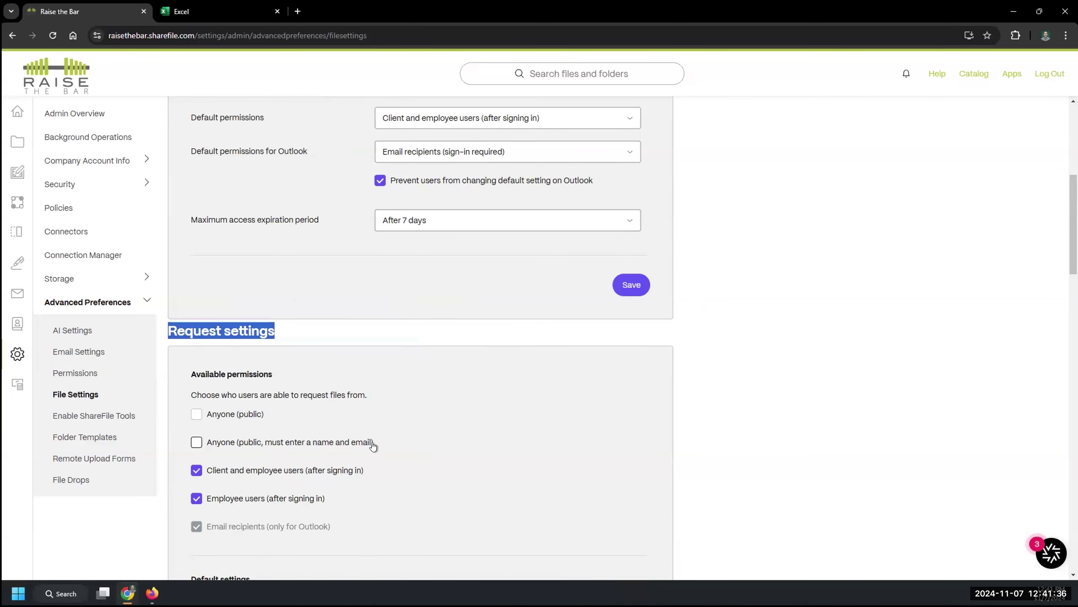
{"action": "scroll", "coordinate": [372, 445], "scroll_direction": "up", "scroll_amount": 5}
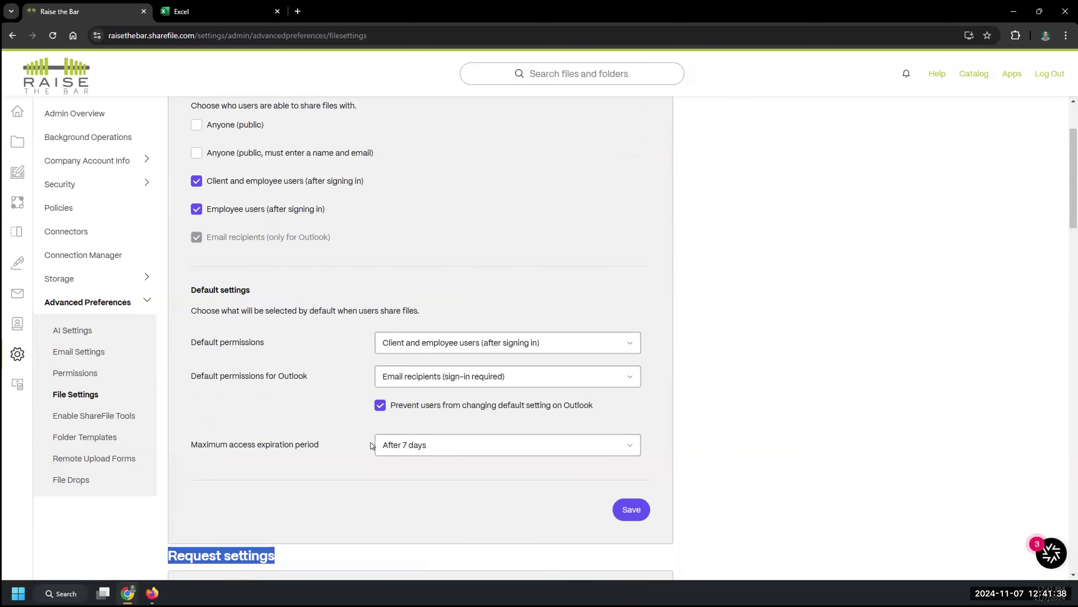
{"action": "scroll", "coordinate": [371, 446], "scroll_direction": "up", "scroll_amount": 3}
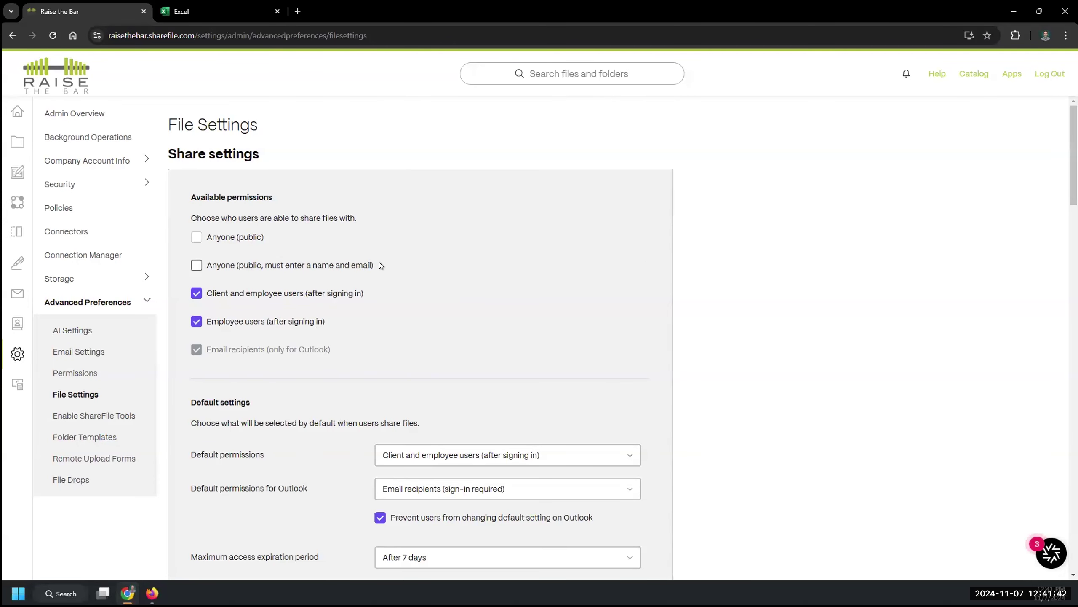
Step: In Share settings, allow both Anyone (public) and Anyone (public, must enter a name and email) as available permissions
{"action": "left_click", "coordinate": [196, 265]}
{"action": "left_click_drag", "start_coordinate": [251, 402], "coordinate": [194, 401]}
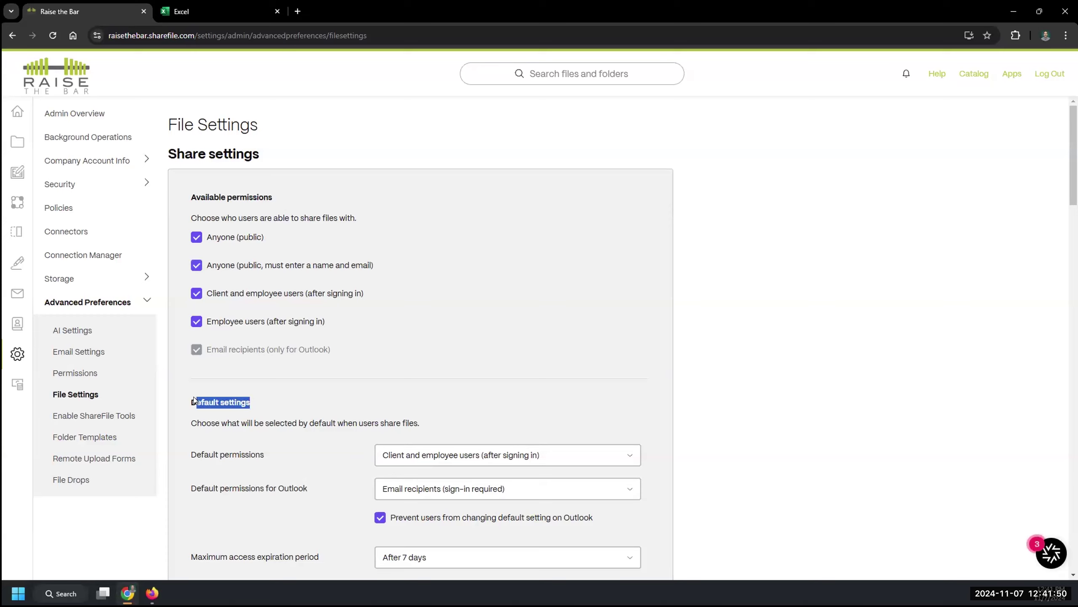
{"action": "left_click", "coordinate": [247, 407]}
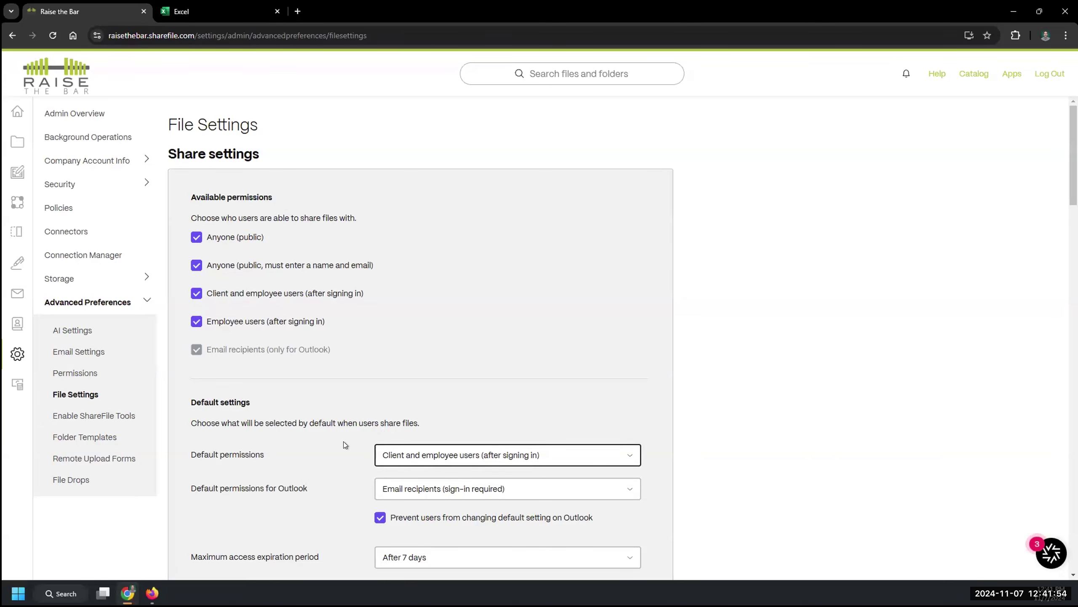
Step: Try Anyone (public) as the default share permission, then restore Client and employee users (after signing in)
{"action": "scroll", "coordinate": [345, 438], "scroll_direction": "down", "scroll_amount": 1}
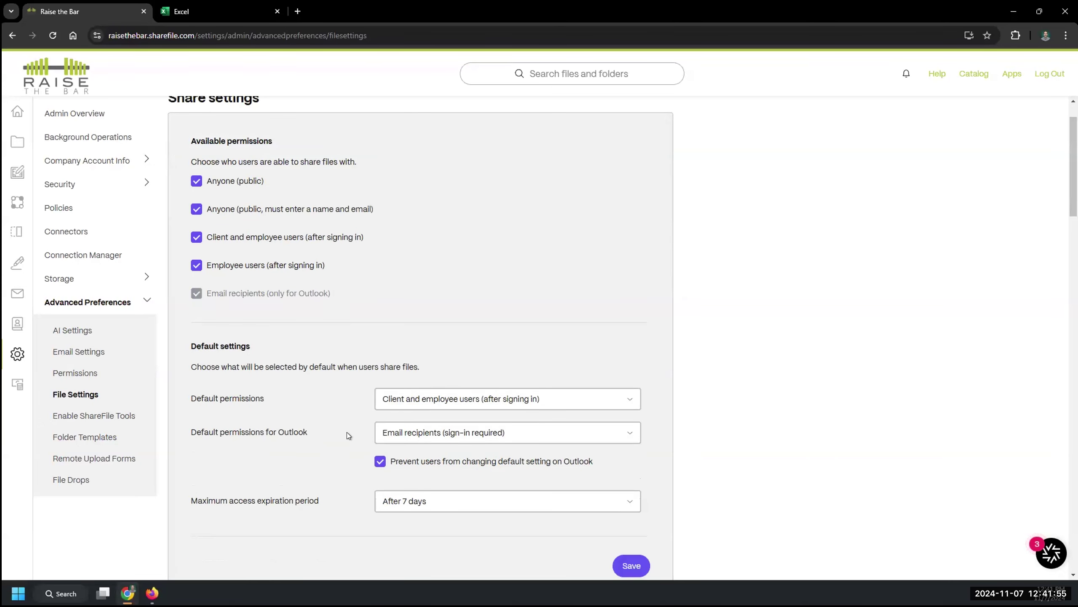
{"action": "left_click", "coordinate": [538, 406]}
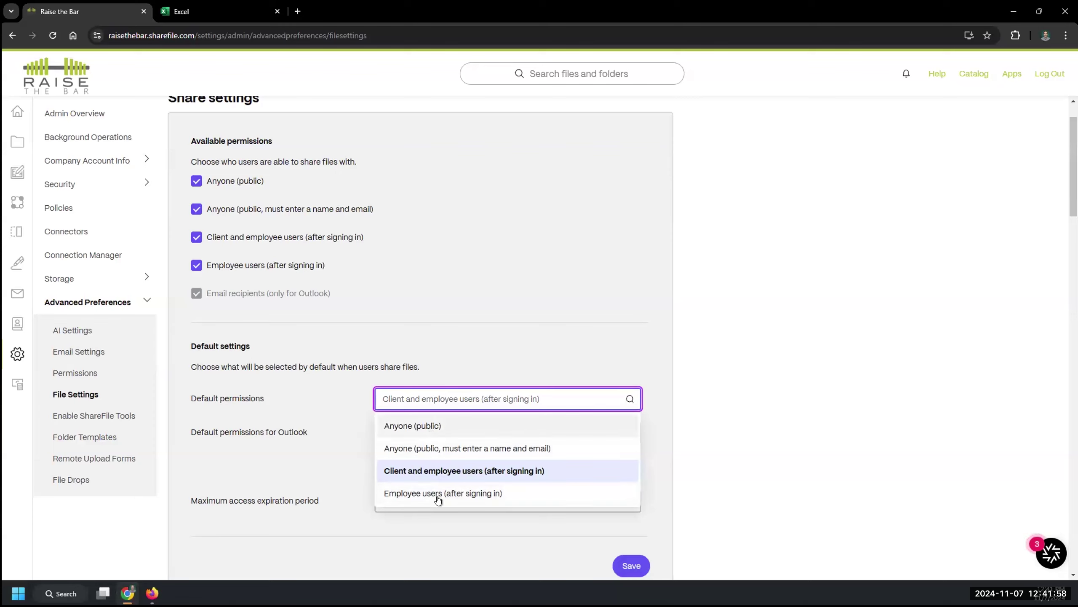
{"action": "left_click", "coordinate": [439, 428]}
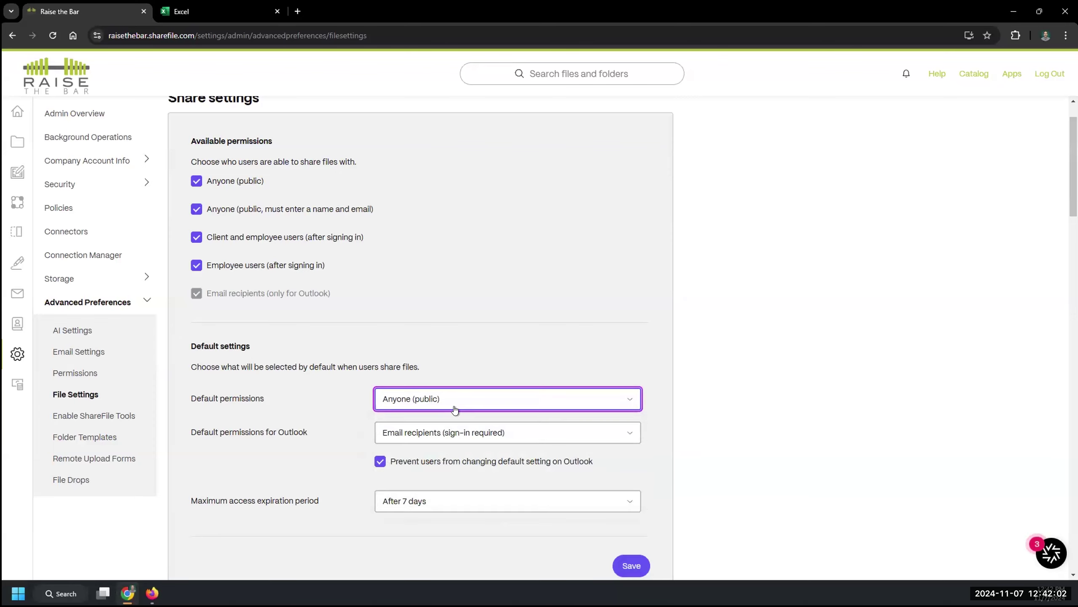
{"action": "left_click", "coordinate": [448, 402]}
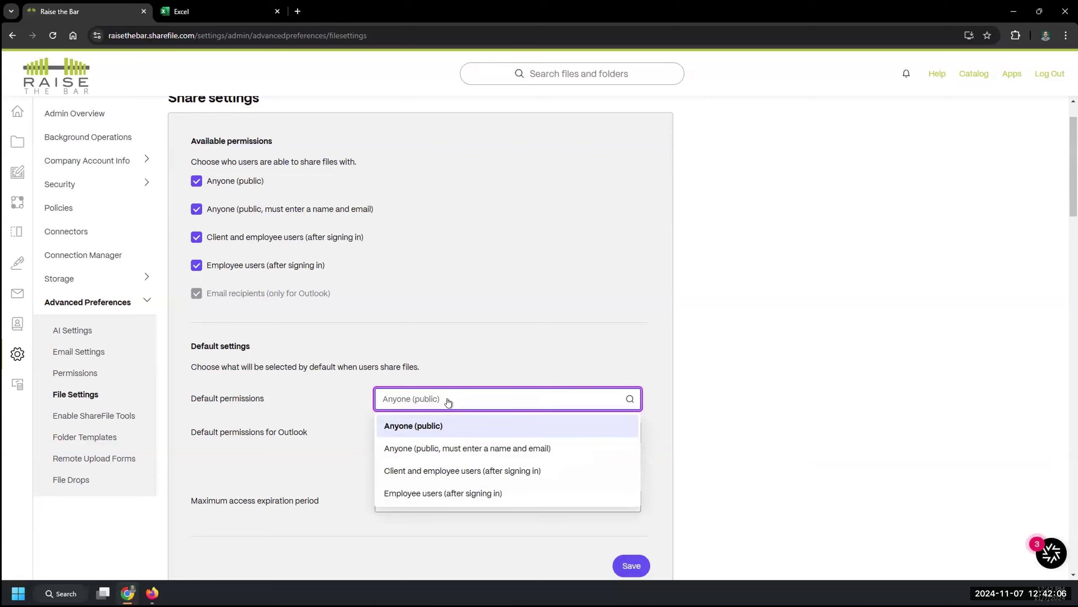
{"action": "left_click", "coordinate": [435, 472]}
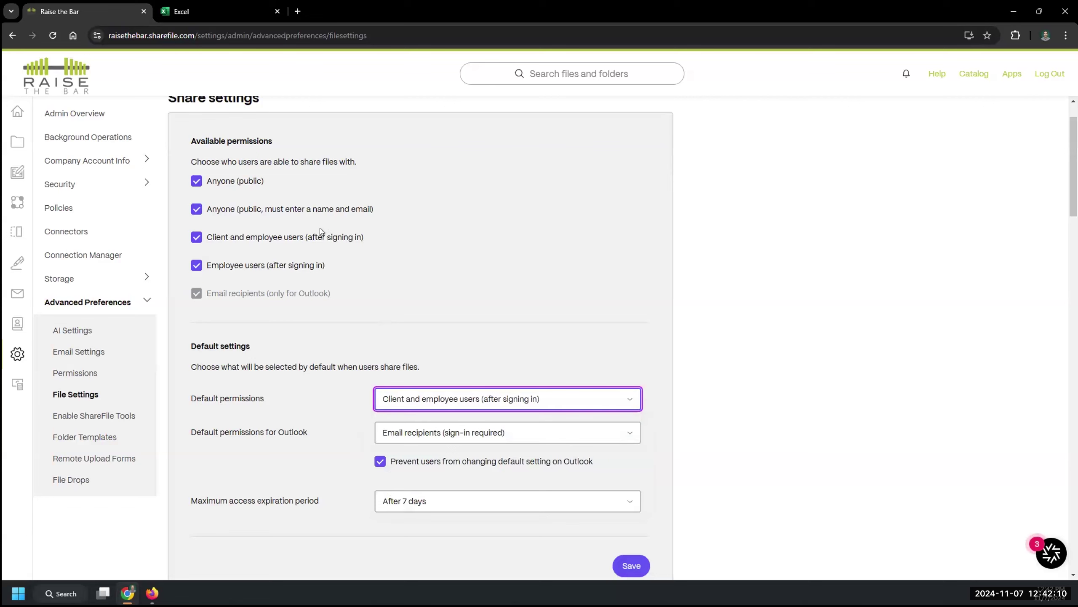
Step: Compare the Share settings with the Request settings, including their available permissions, defaults and maximum access expiration period
{"action": "scroll", "coordinate": [320, 228], "scroll_direction": "up", "scroll_amount": 2}
{"action": "left_click_drag", "start_coordinate": [274, 155], "coordinate": [168, 153]}
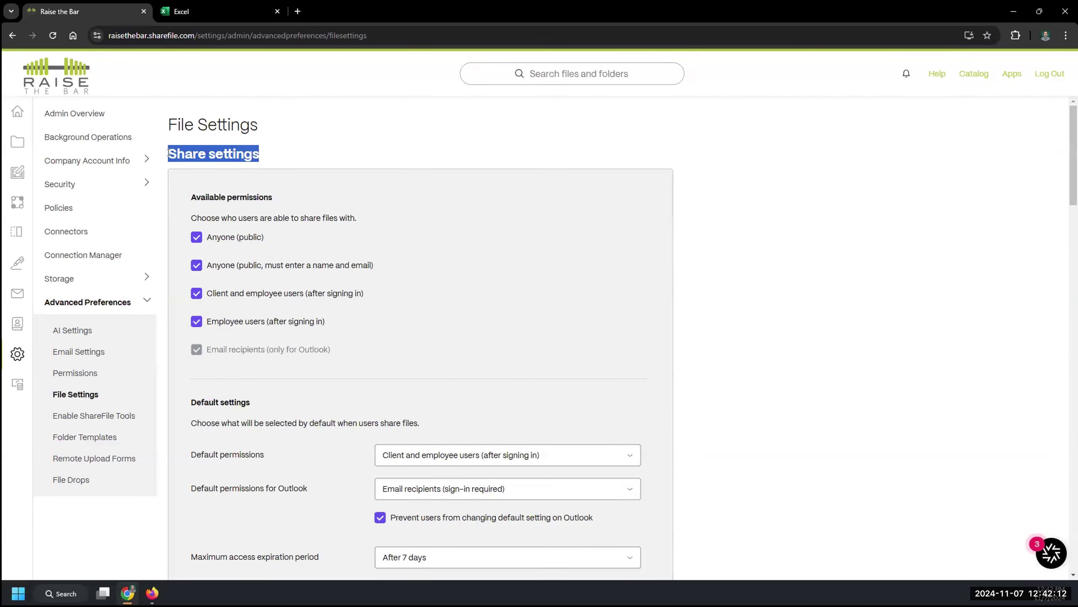
{"action": "scroll", "coordinate": [274, 361], "scroll_direction": "down", "scroll_amount": 5}
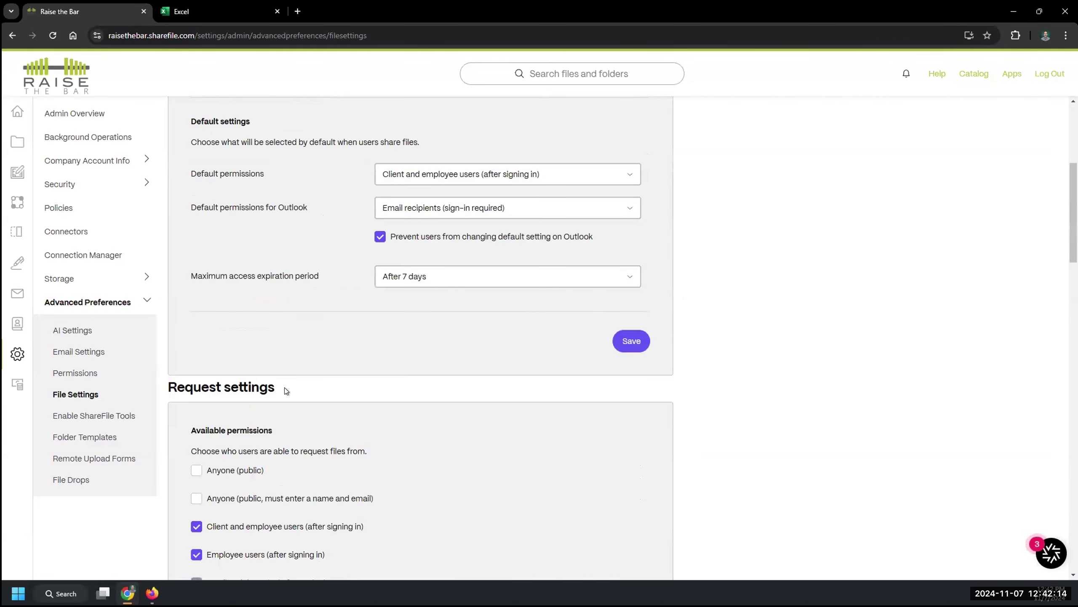
{"action": "left_click_drag", "start_coordinate": [284, 388], "coordinate": [168, 392]}
{"action": "scroll", "coordinate": [187, 382], "scroll_direction": "down", "scroll_amount": 4}
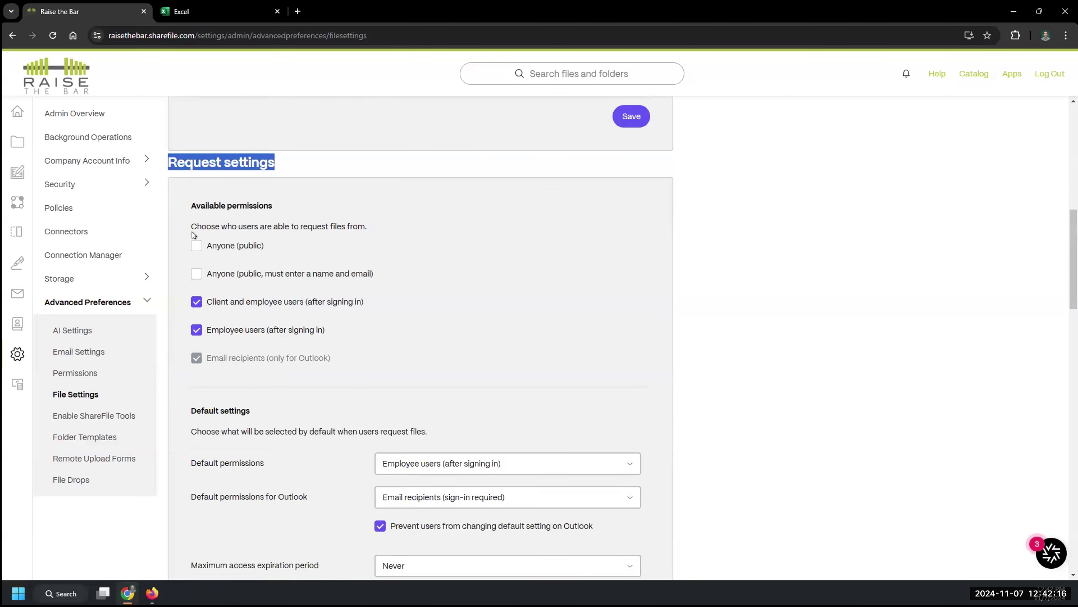
{"action": "scroll", "coordinate": [423, 315], "scroll_direction": "up", "scroll_amount": 6}
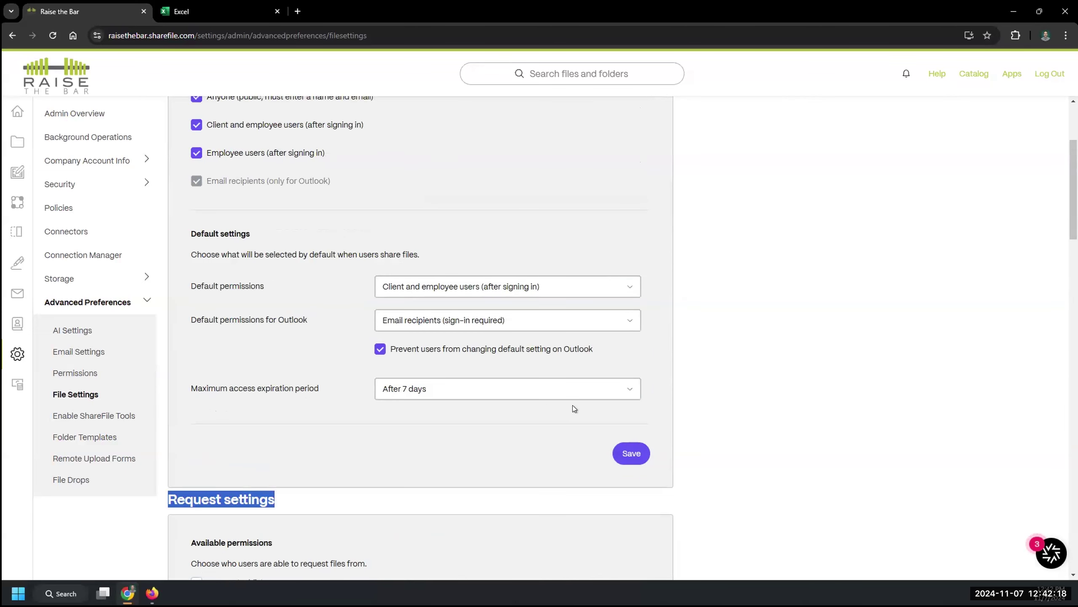
Step: Save the Share settings
{"action": "scroll", "coordinate": [669, 563], "scroll_direction": "up", "scroll_amount": 2}
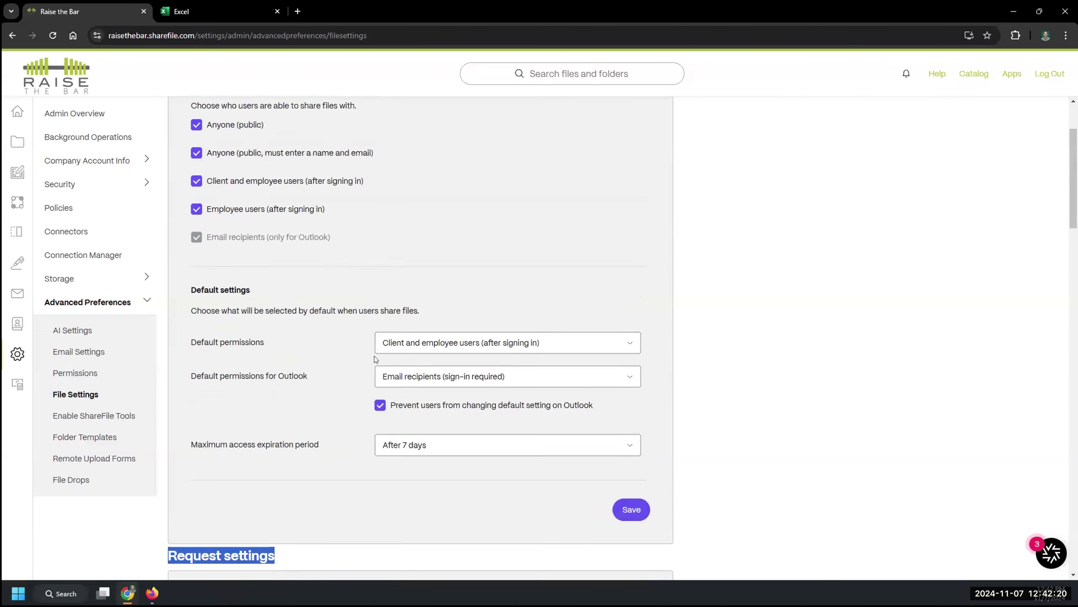
{"action": "left_click", "coordinate": [625, 566]}
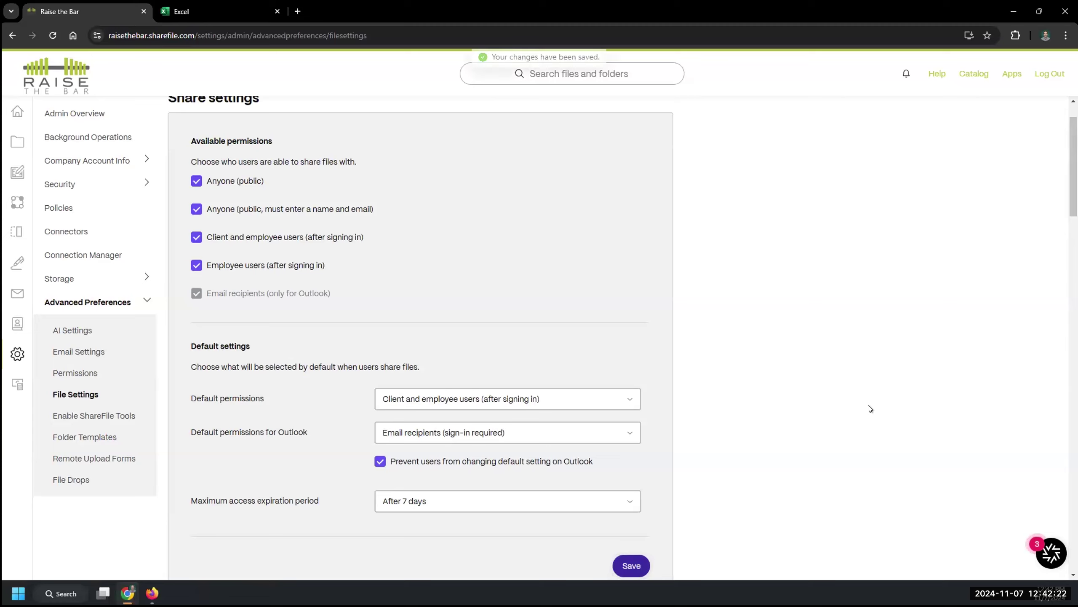
Step: Set the maximum number of file versions to 5 in the Versioning settings
{"action": "scroll", "coordinate": [869, 409], "scroll_direction": "down", "scroll_amount": 4}
{"action": "scroll", "coordinate": [869, 409], "scroll_direction": "down", "scroll_amount": 9}
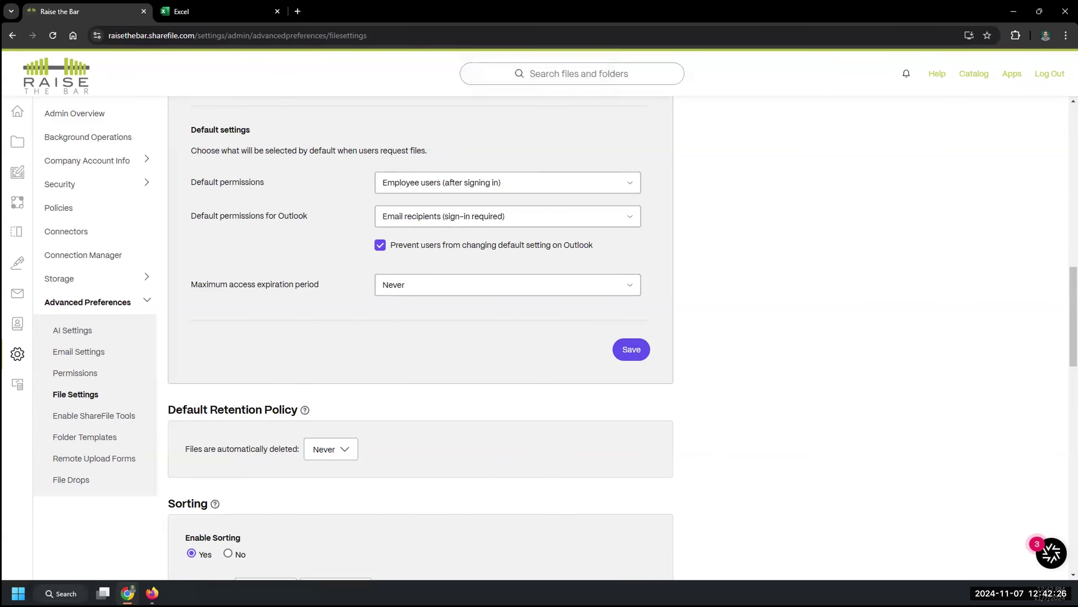
{"action": "scroll", "coordinate": [292, 406], "scroll_direction": "down", "scroll_amount": 2}
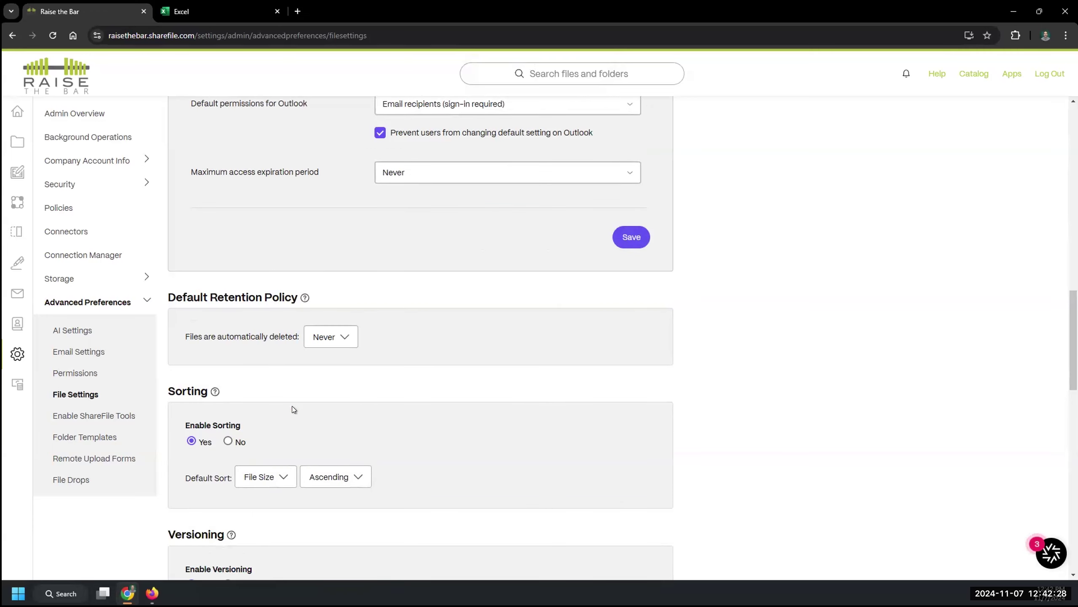
{"action": "scroll", "coordinate": [292, 407], "scroll_direction": "down", "scroll_amount": 3}
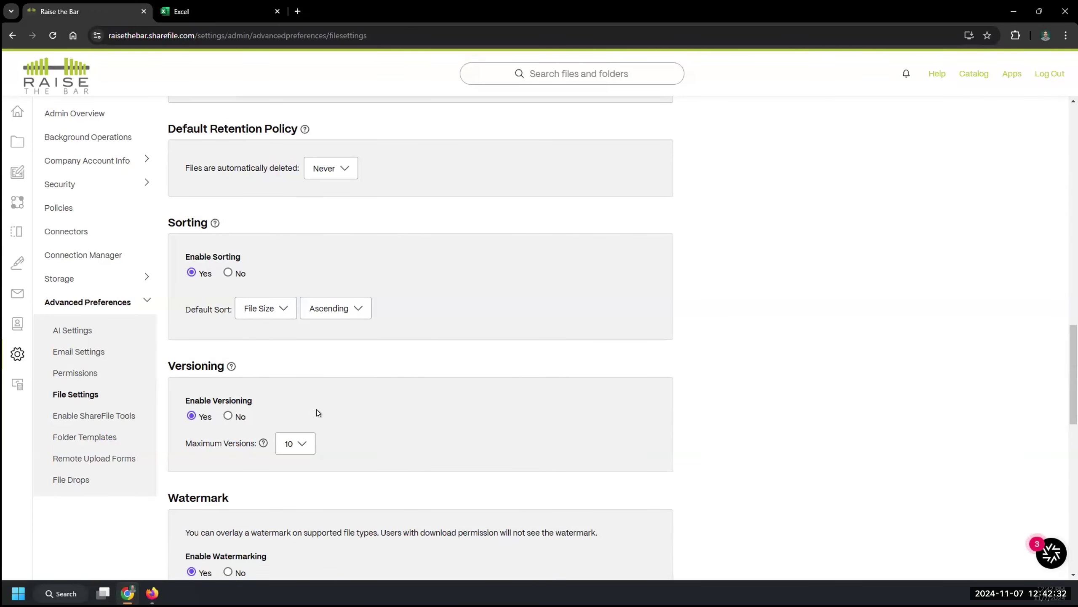
{"action": "scroll", "coordinate": [317, 412], "scroll_direction": "down", "scroll_amount": 2}
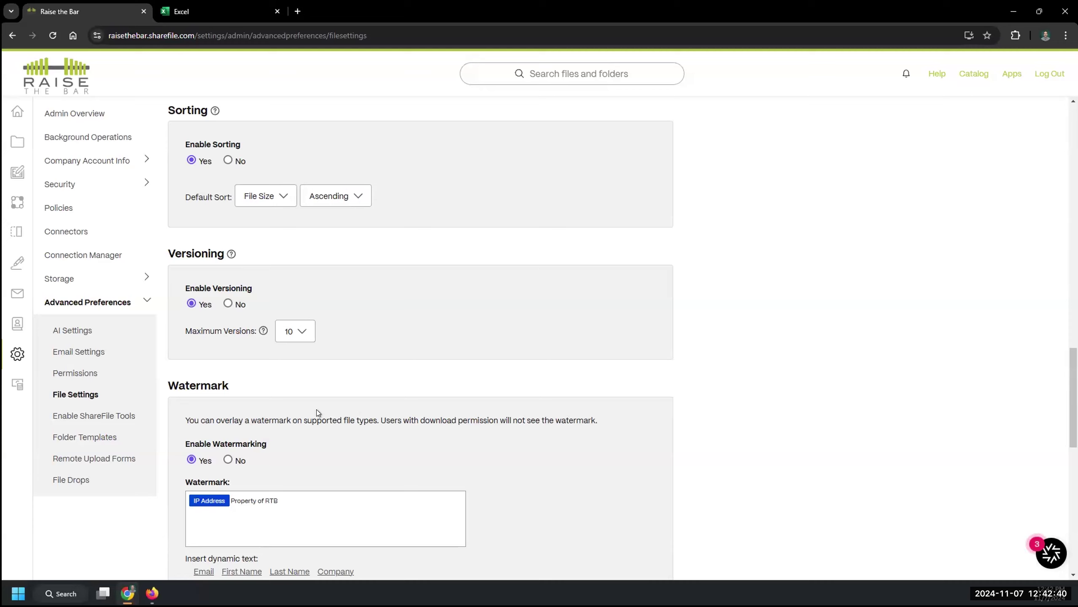
{"action": "left_click", "coordinate": [305, 334]}
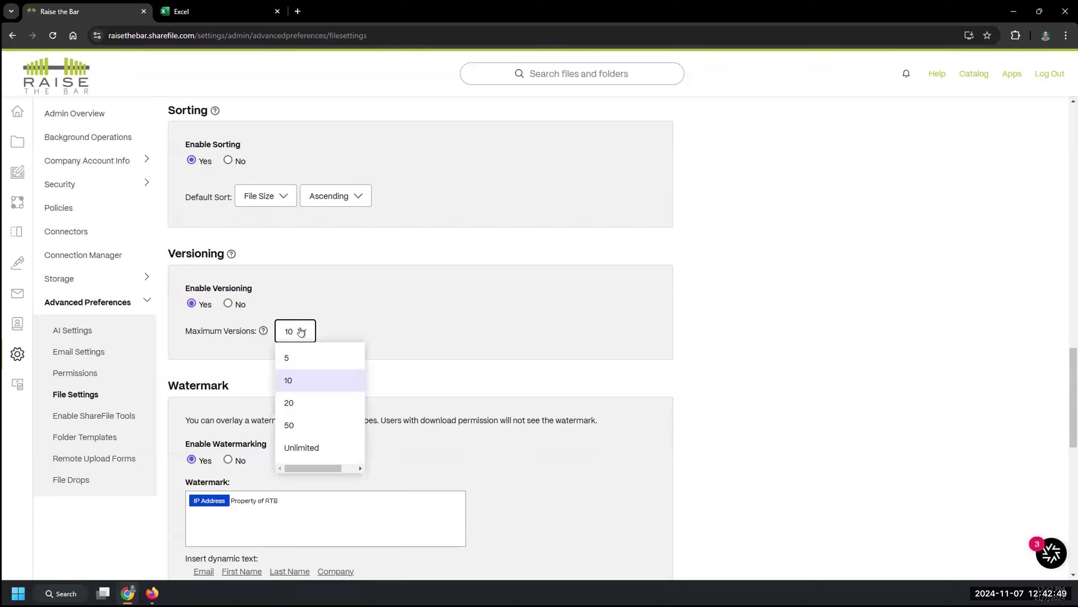
{"action": "left_click", "coordinate": [293, 360]}
{"action": "left_click", "coordinate": [295, 331]}
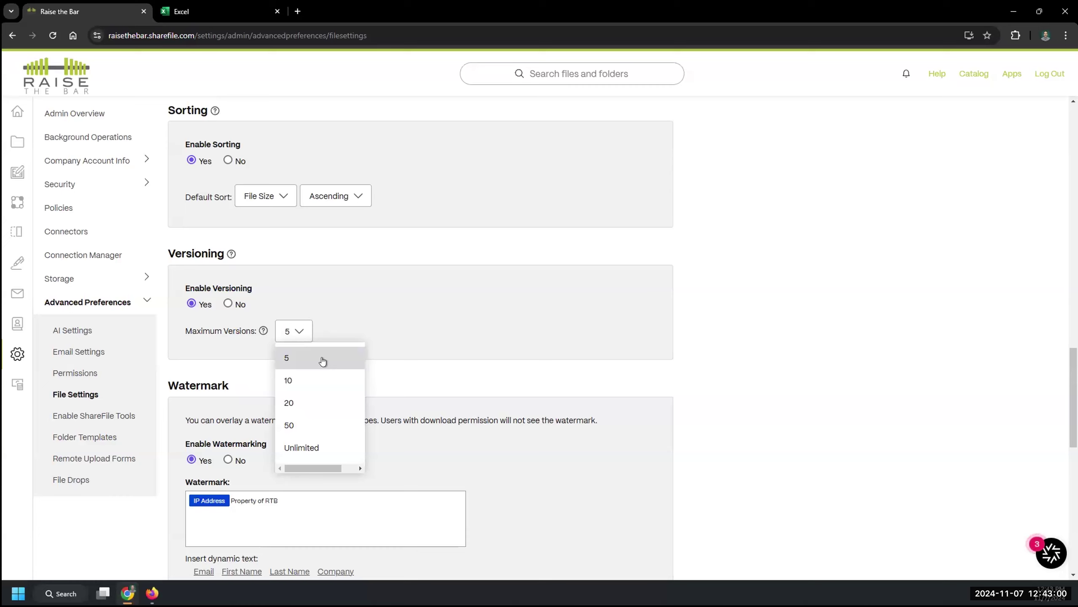
{"action": "left_click_drag", "start_coordinate": [225, 254], "coordinate": [167, 252]}
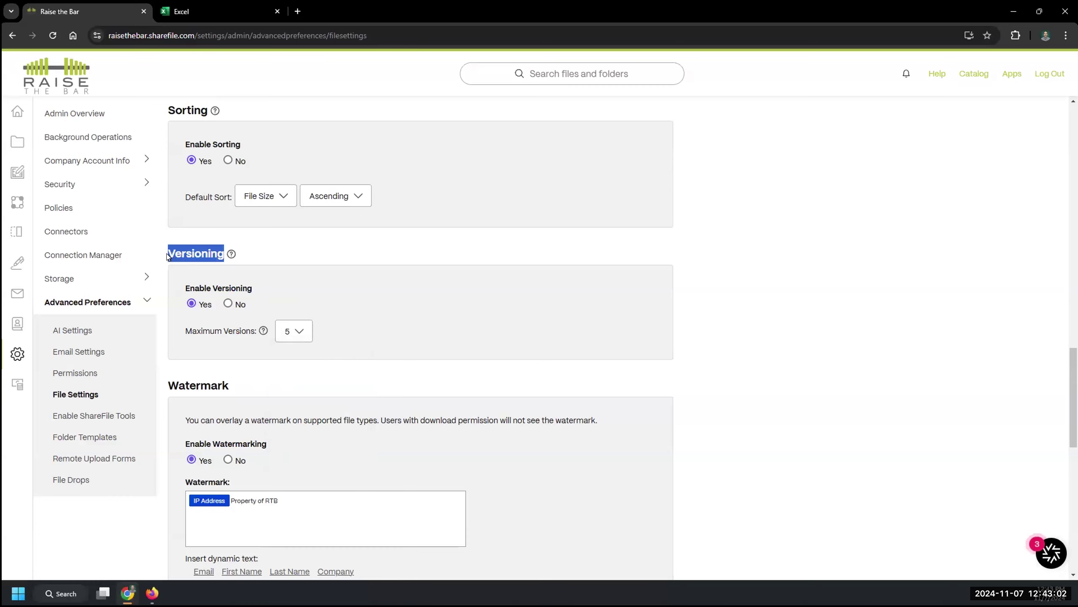
{"action": "left_click", "coordinate": [297, 333]}
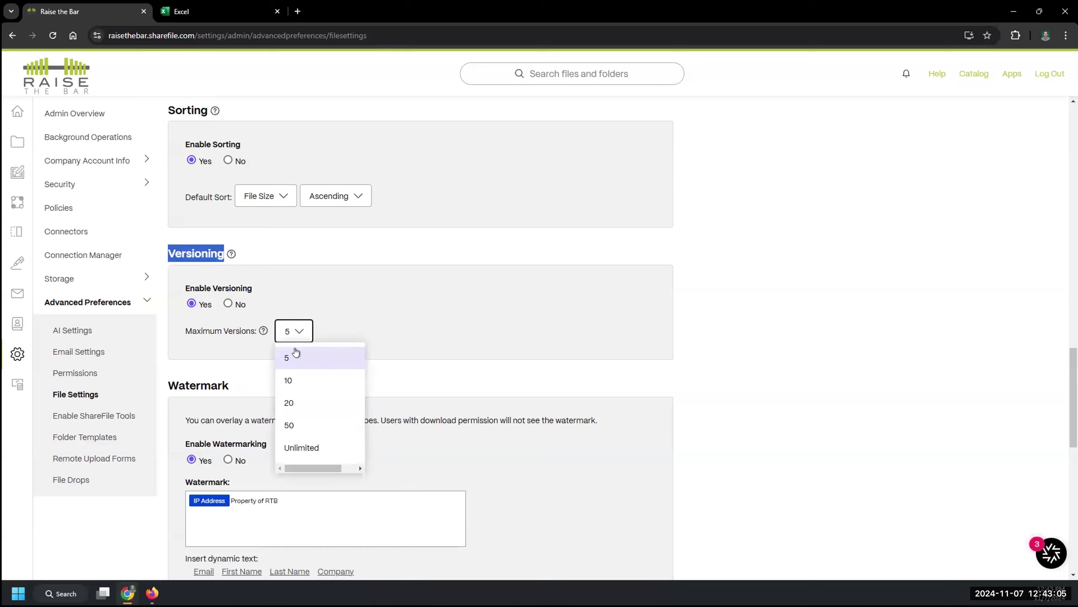
{"action": "left_click", "coordinate": [218, 356]}
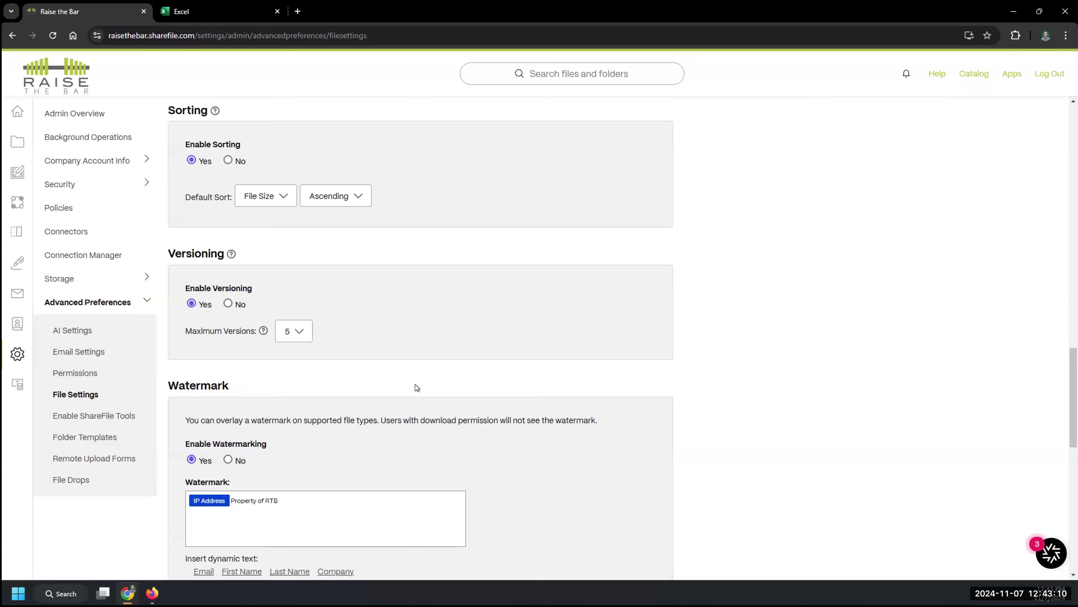
Step: Open Enable ShareFile Tools and examine the Outlook Plug-in, FTPS Access, WebDAV Access and RightSignature options
{"action": "scroll", "coordinate": [416, 387], "scroll_direction": "down", "scroll_amount": 10}
{"action": "scroll", "coordinate": [580, 350], "scroll_direction": "down", "scroll_amount": 3}
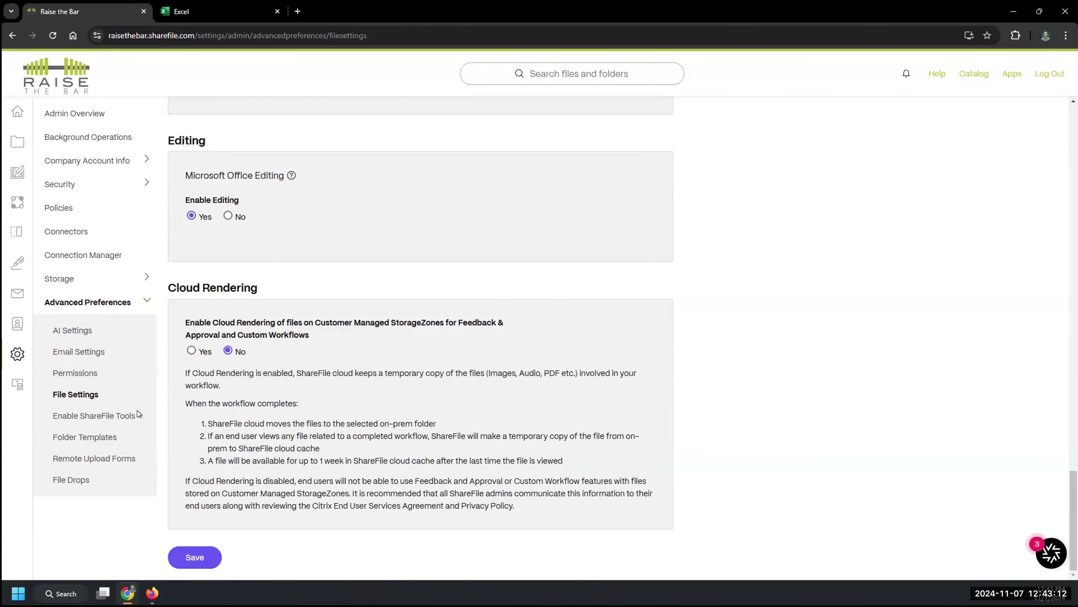
{"action": "left_click", "coordinate": [86, 415]}
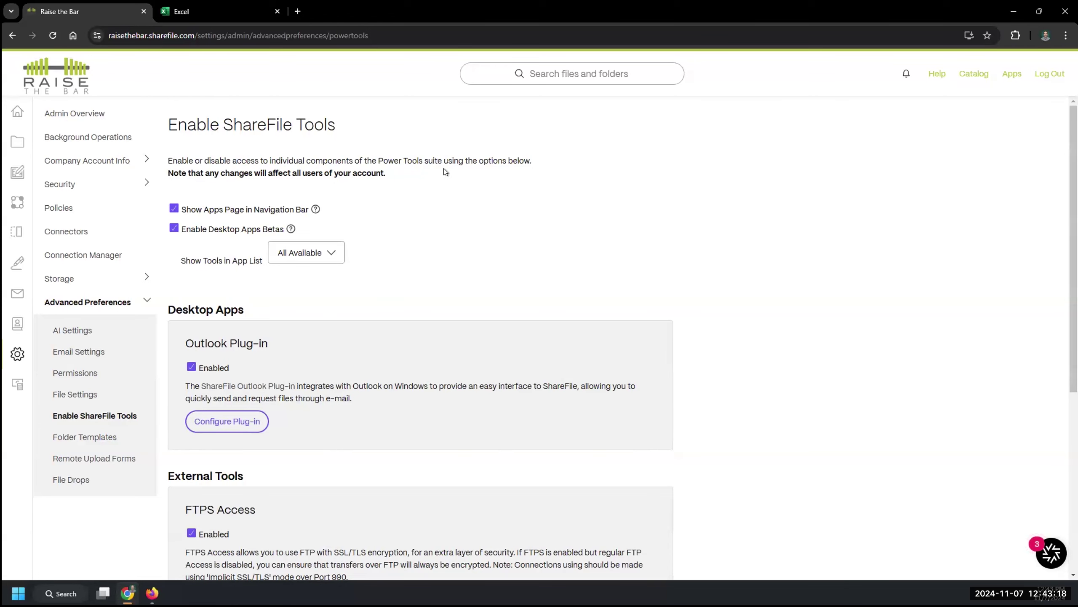
{"action": "mouse_move", "coordinate": [24, 108]}
{"action": "mouse_move", "coordinate": [26, 143]}
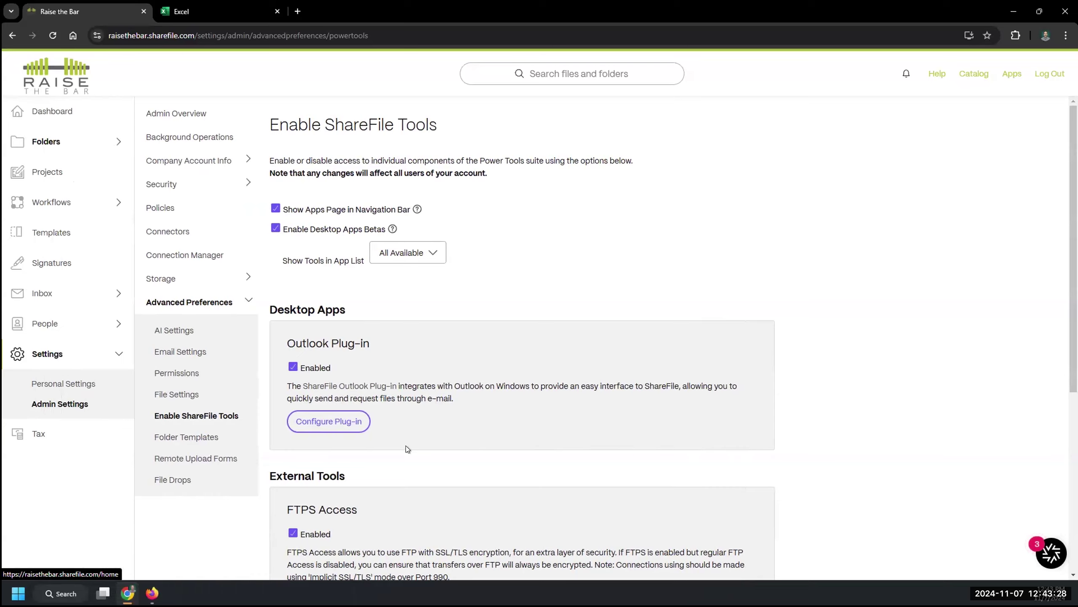
{"action": "scroll", "coordinate": [252, 253], "scroll_direction": "down", "scroll_amount": 2}
{"action": "triple_click", "coordinate": [242, 232]}
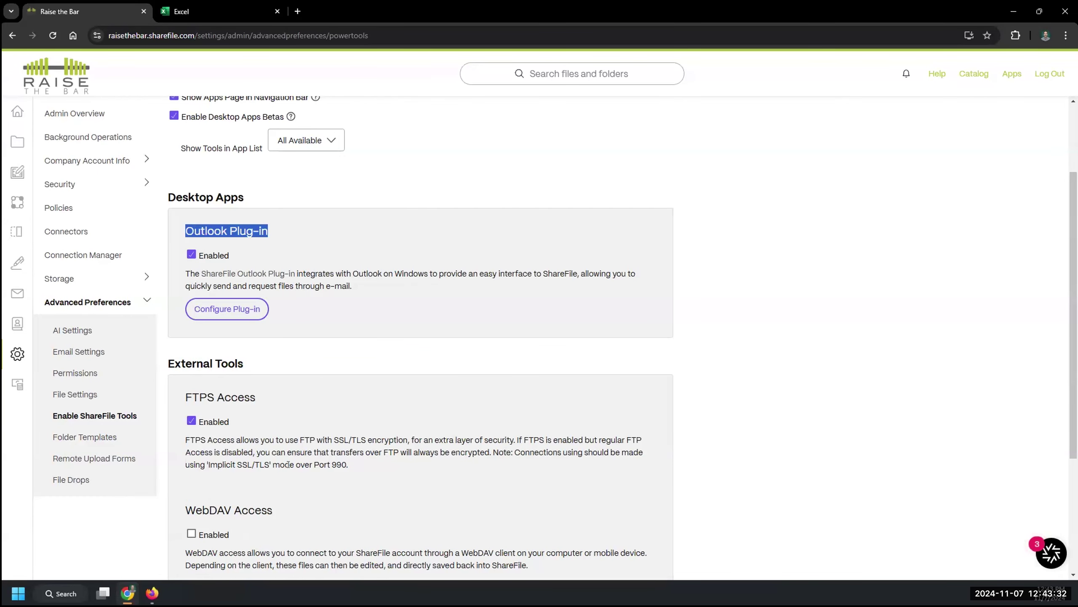
{"action": "scroll", "coordinate": [292, 439], "scroll_direction": "down", "scroll_amount": 2}
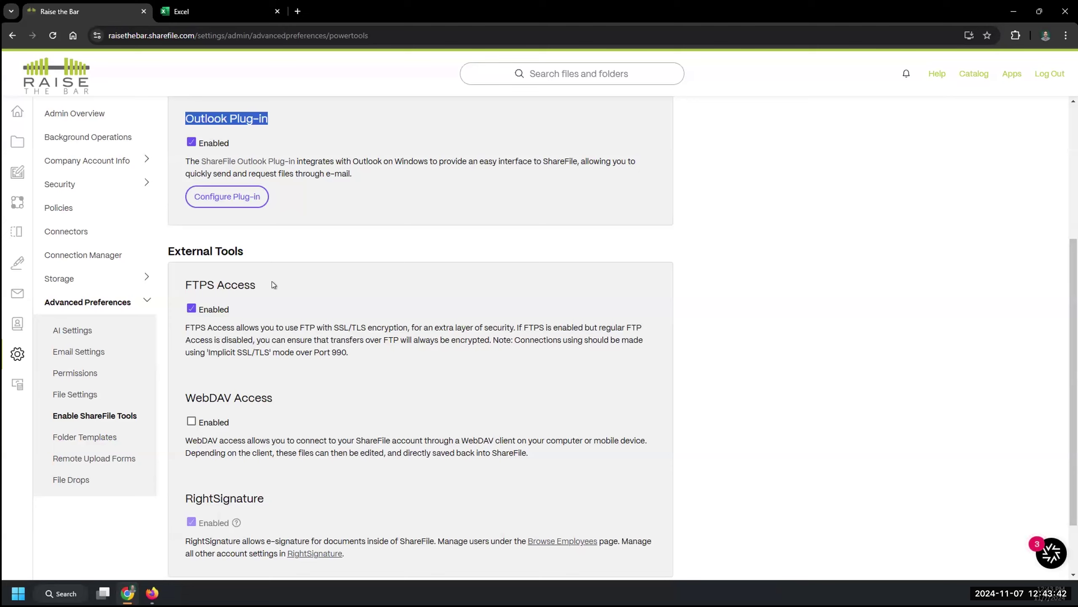
{"action": "left_click_drag", "start_coordinate": [261, 285], "coordinate": [184, 285]}
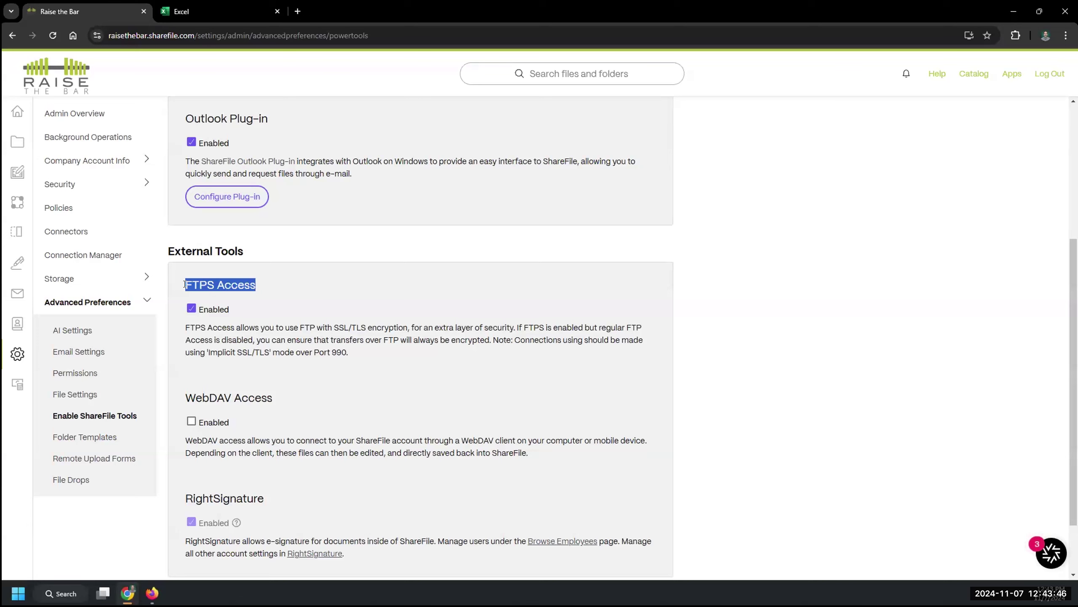
{"action": "scroll", "coordinate": [270, 347], "scroll_direction": "down", "scroll_amount": 2}
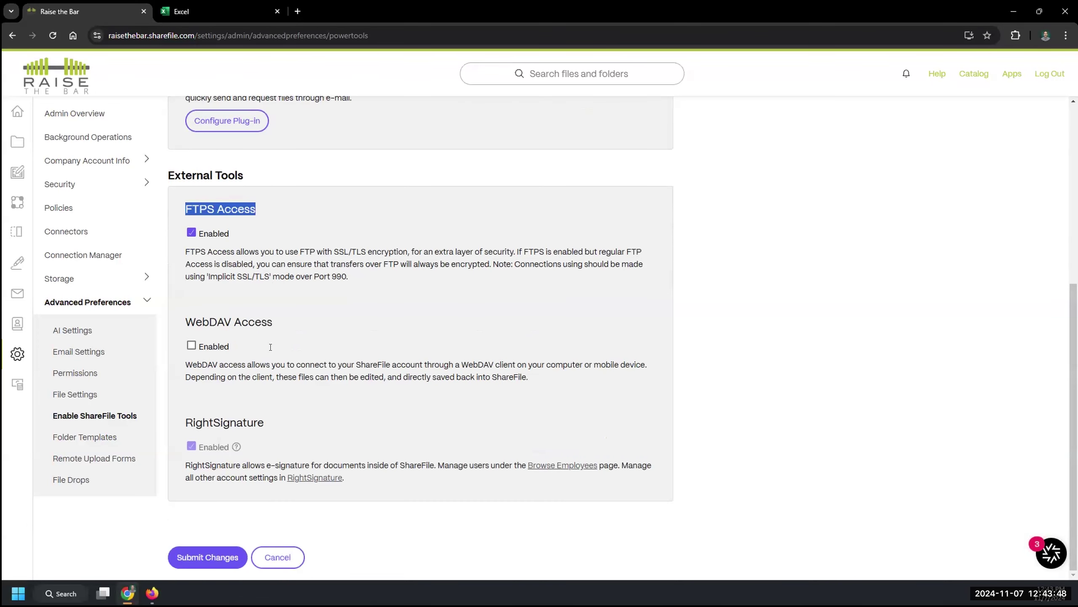
{"action": "scroll", "coordinate": [270, 347], "scroll_direction": "up", "scroll_amount": 6}
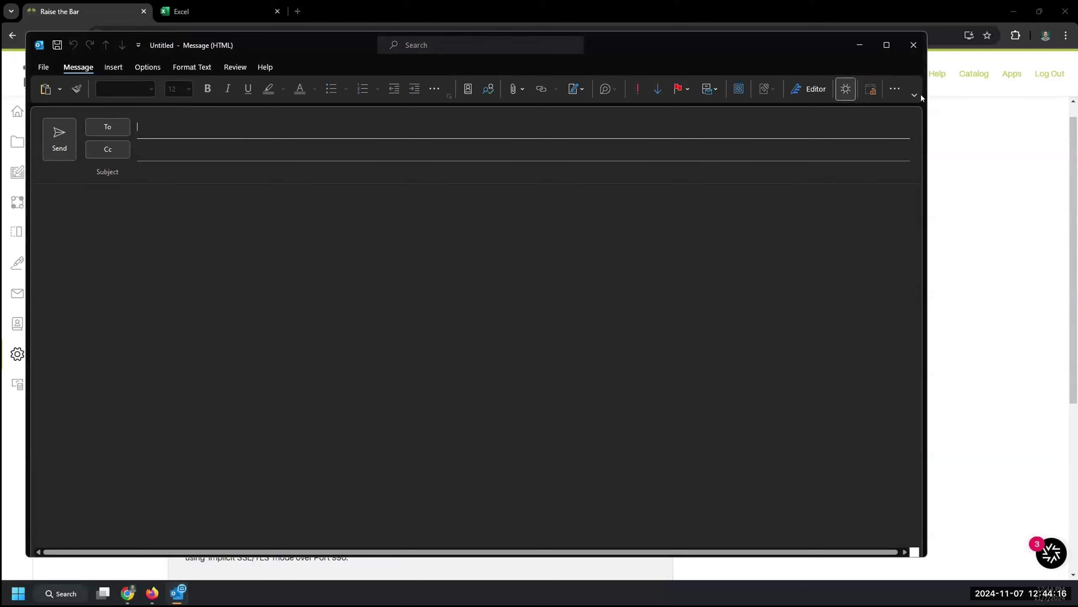
Step: In a blank Outlook message, try ShareFile encryption and compare ShareFile's Attach Files options with Outlook's own attachment list, closing the message unsent
{"action": "left_click", "coordinate": [895, 88]}
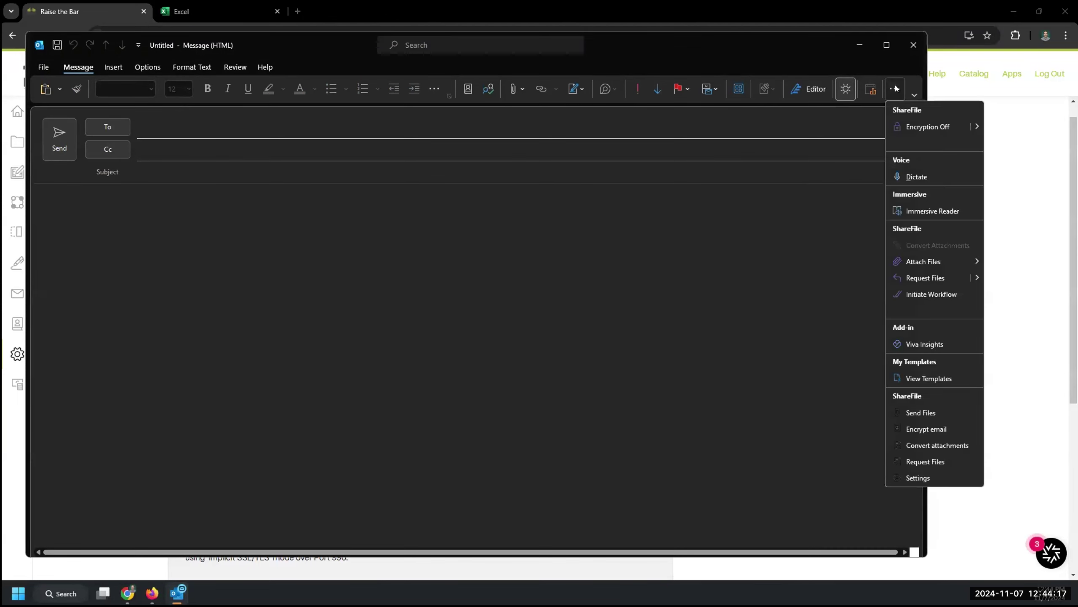
{"action": "left_click", "coordinate": [936, 129]}
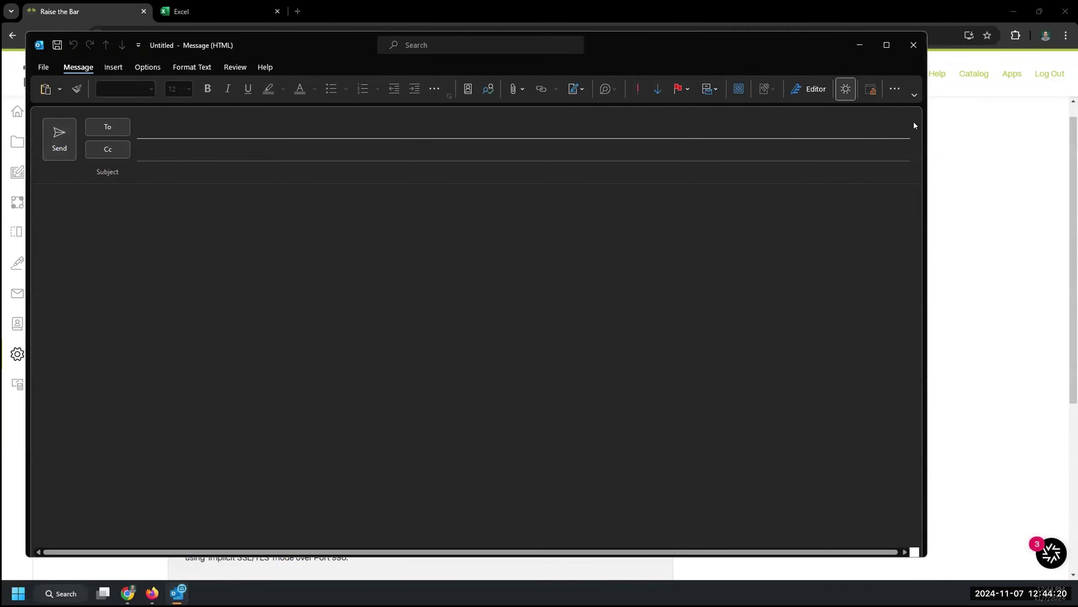
{"action": "left_click", "coordinate": [895, 88]}
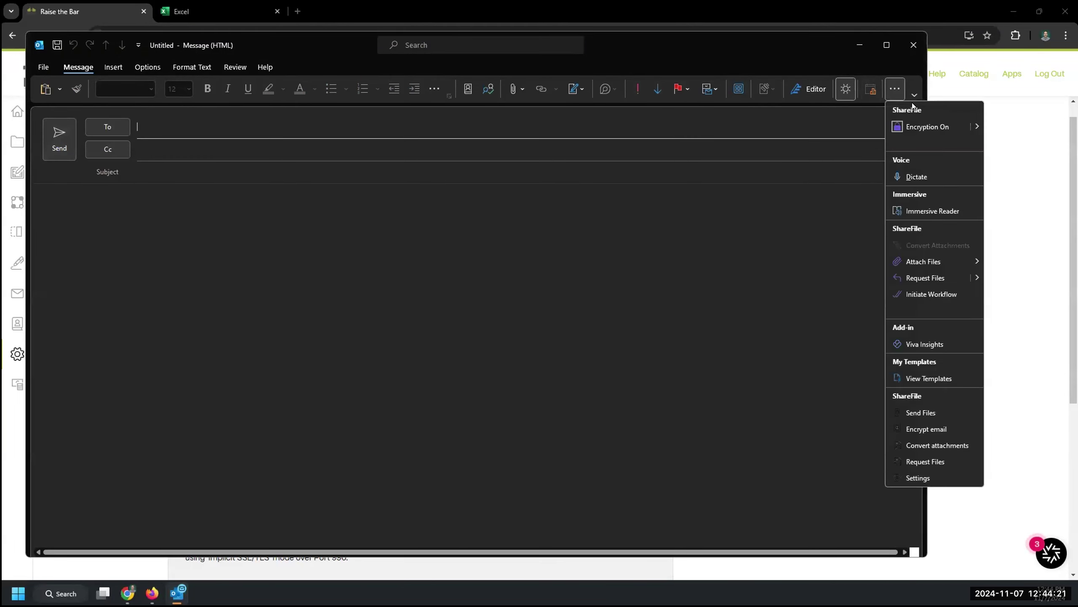
{"action": "left_click", "coordinate": [917, 262]}
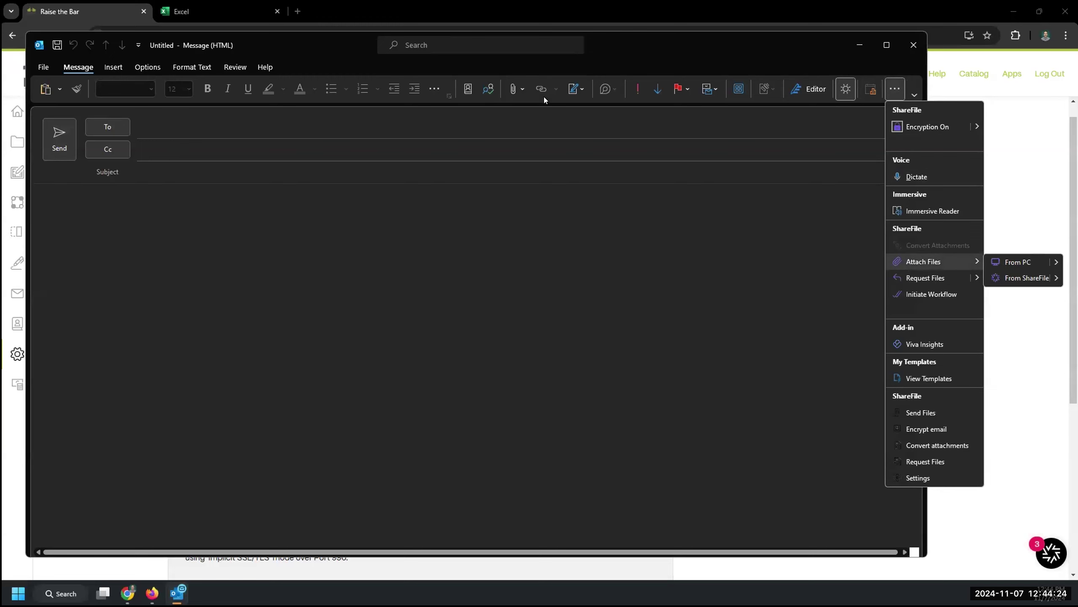
{"action": "left_click", "coordinate": [514, 89]}
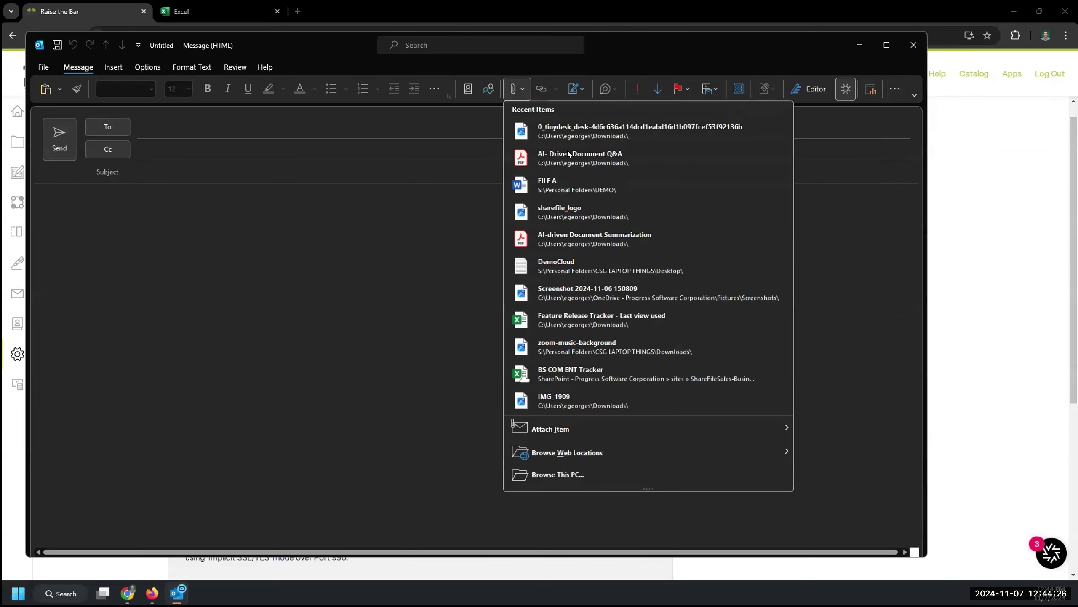
{"action": "left_click", "coordinate": [913, 42]}
{"action": "left_click", "coordinate": [912, 44]}
{"action": "left_click", "coordinate": [545, 327]}
{"action": "scroll", "coordinate": [544, 326], "scroll_direction": "down", "scroll_amount": 5}
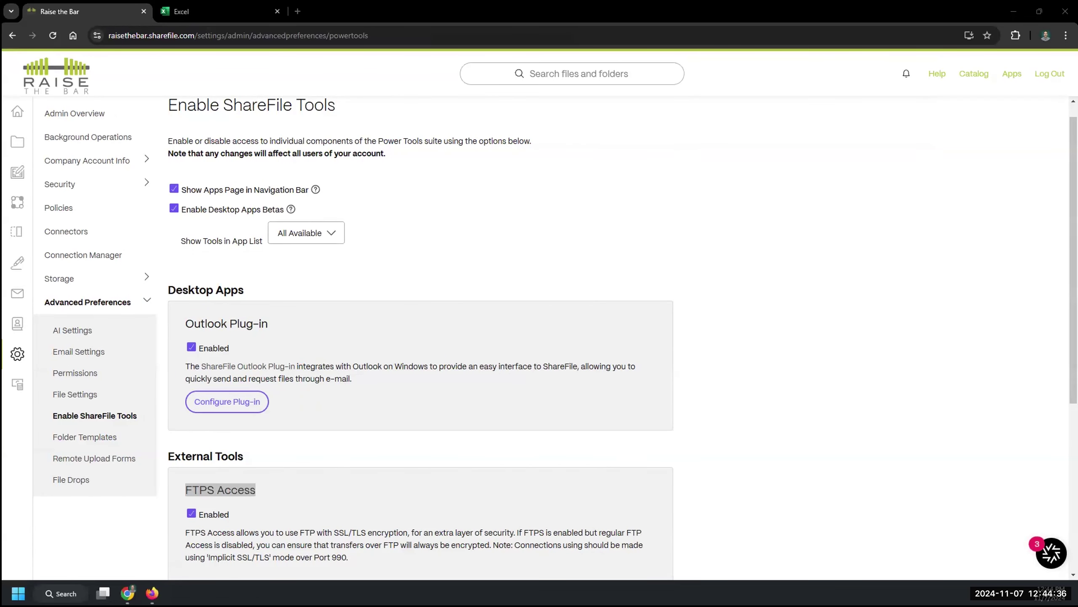
Step: In File Explorer, browse the ShareFile (S:) drive to the _SE Docs folder under Shared With Me, and close the window
{"action": "key", "text": "super+e"}
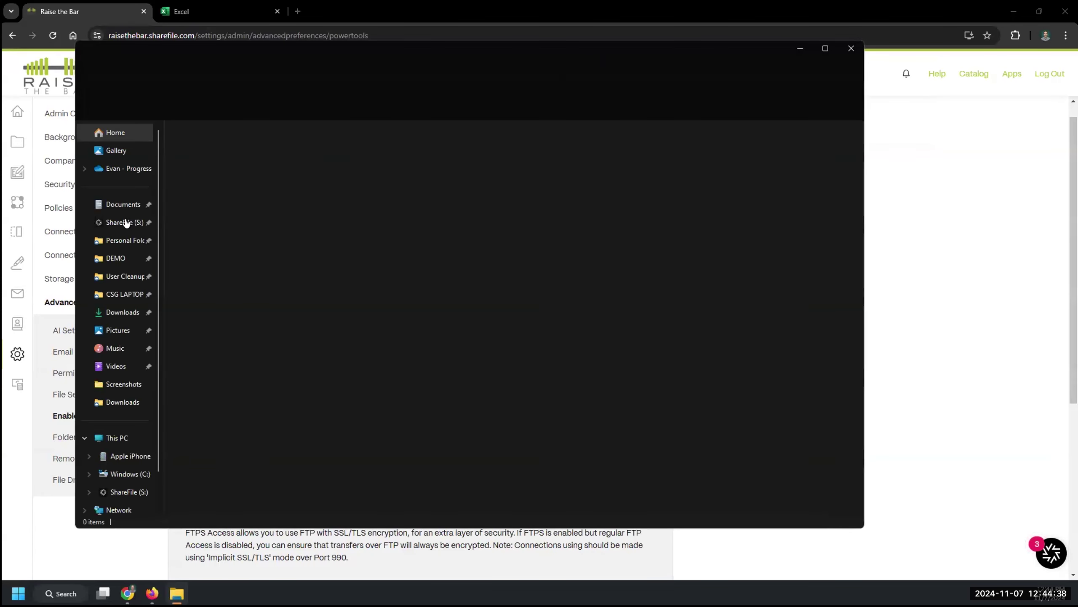
{"action": "left_click", "coordinate": [123, 223]}
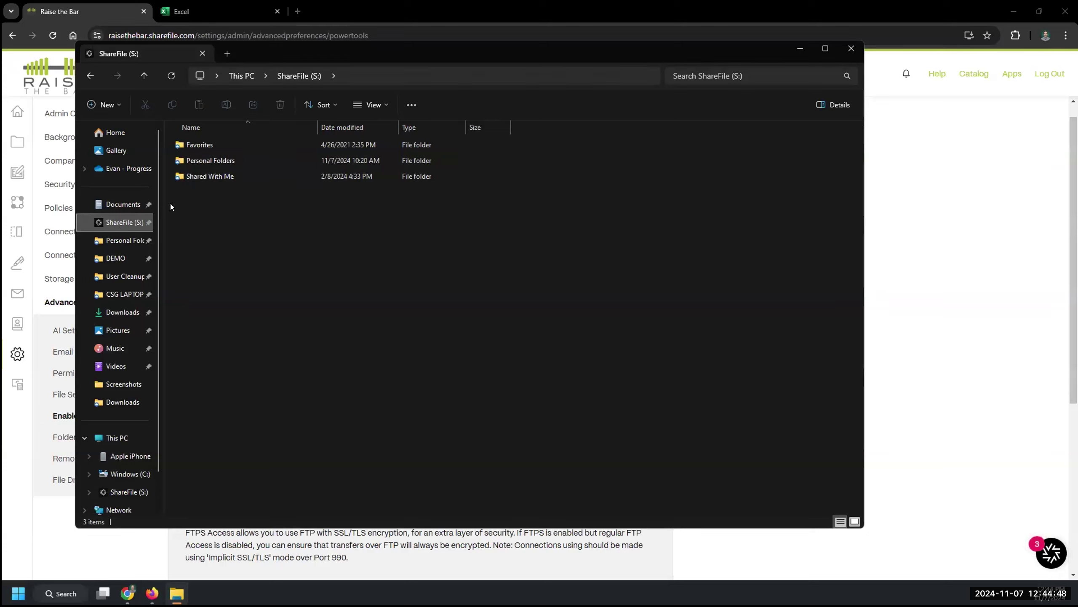
{"action": "double_click", "coordinate": [192, 175]}
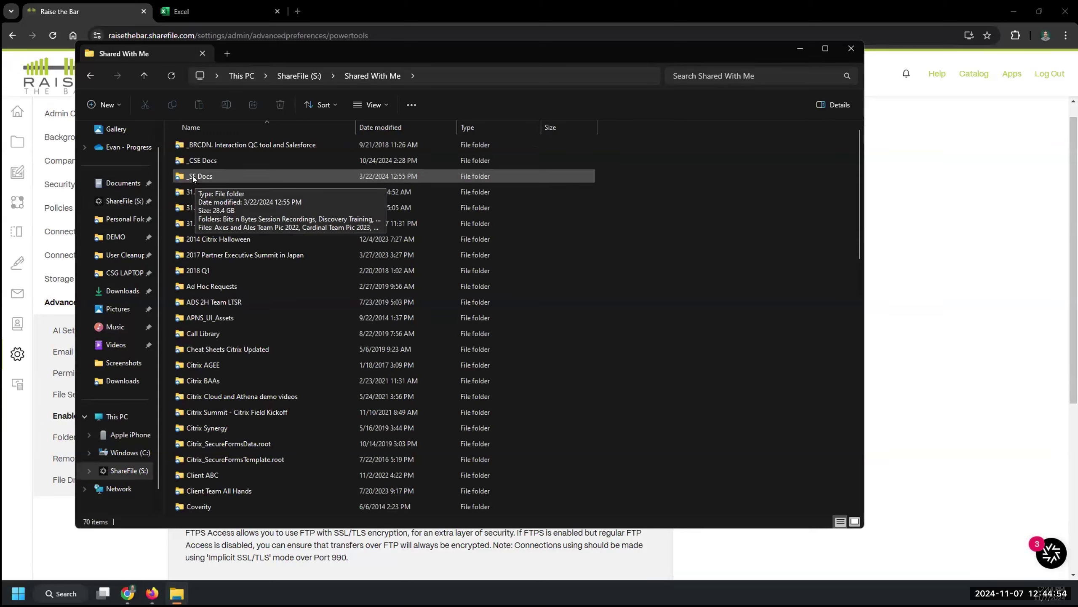
{"action": "double_click", "coordinate": [196, 174]}
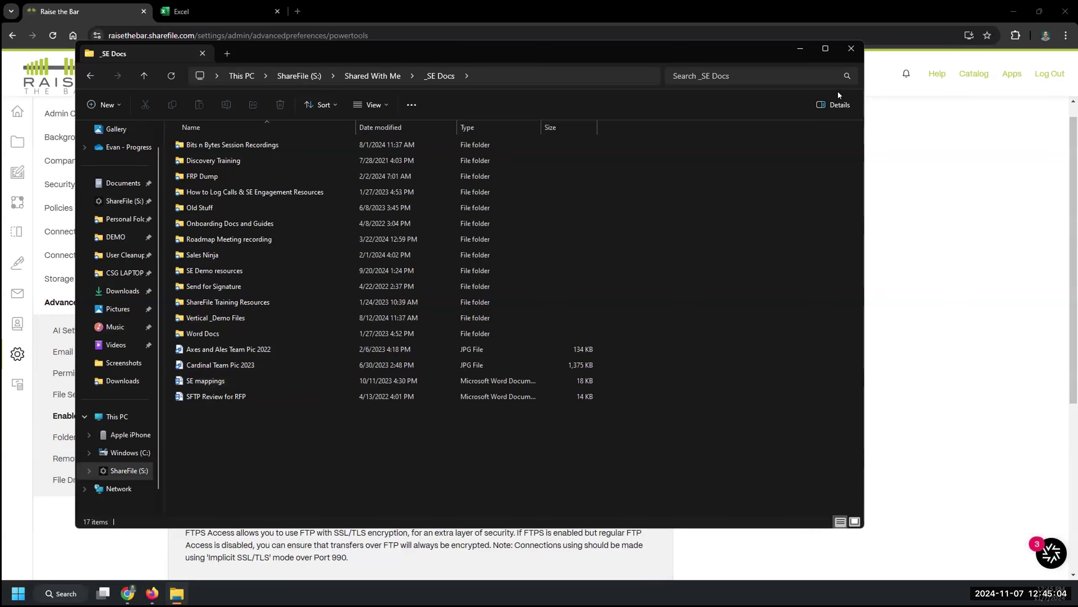
{"action": "left_click", "coordinate": [851, 48]}
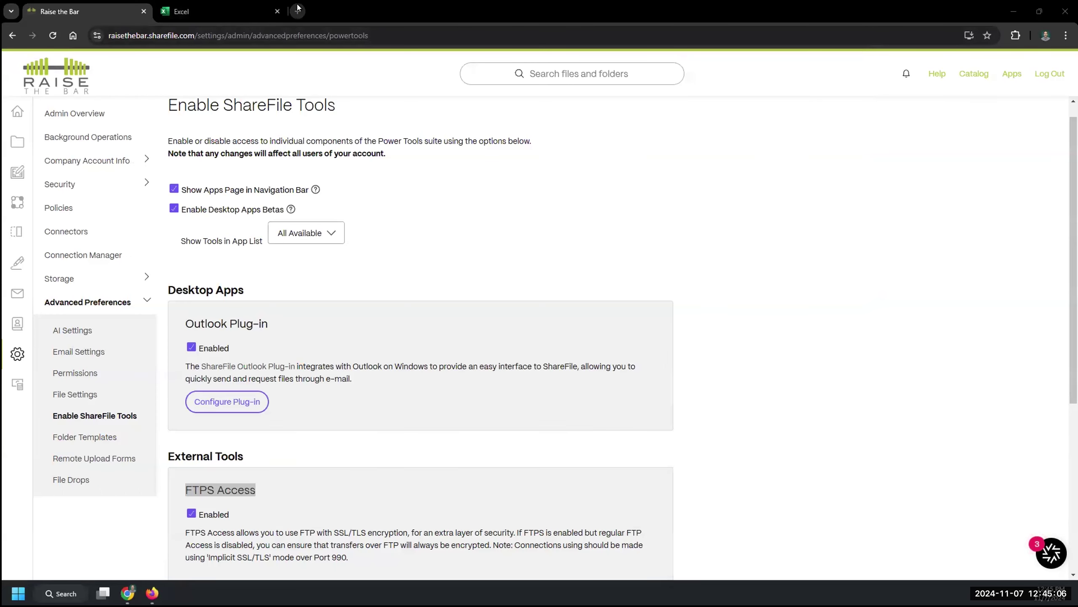
Step: Open the ShareFile Tool/App Downloads documentation page in a new browser tab
{"action": "left_click", "coordinate": [297, 11]}
{"action": "type", "text": "dowl"}
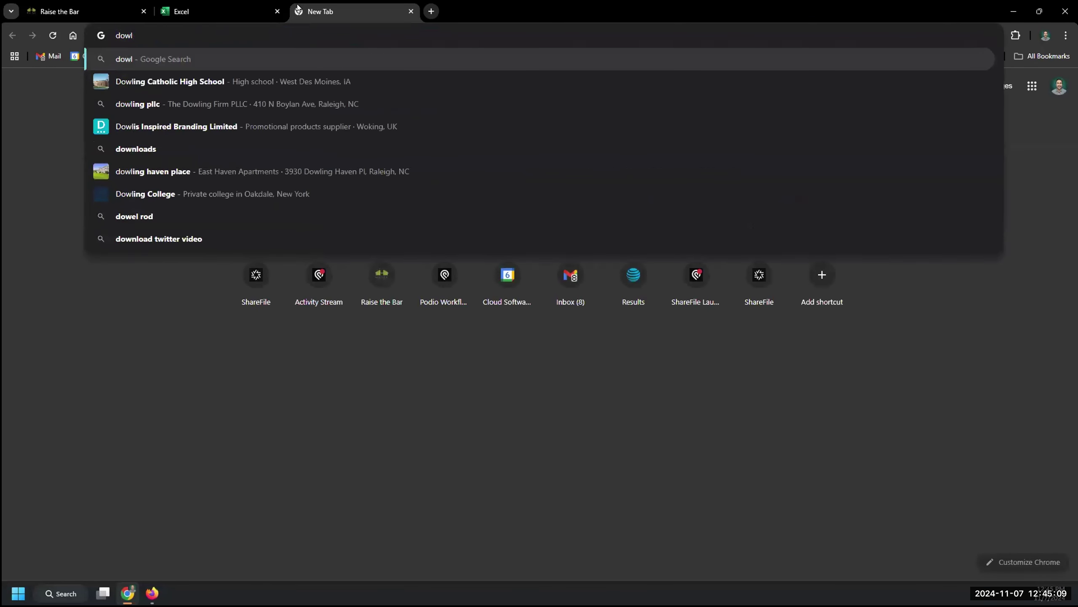
{"action": "key", "text": "BackSpace"}
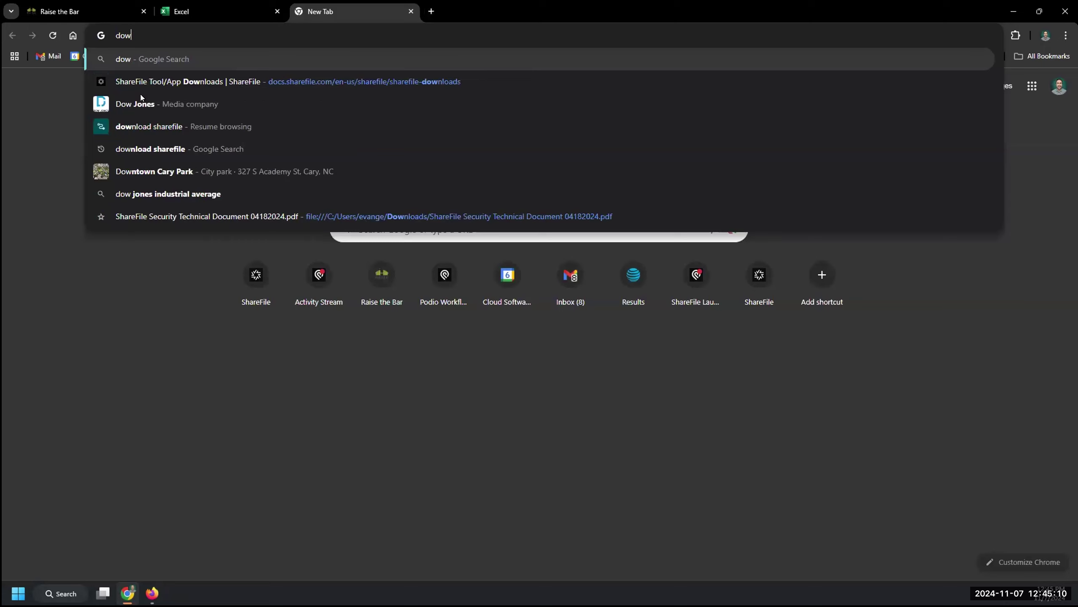
{"action": "left_click", "coordinate": [231, 64]}
{"action": "left_click", "coordinate": [138, 38]}
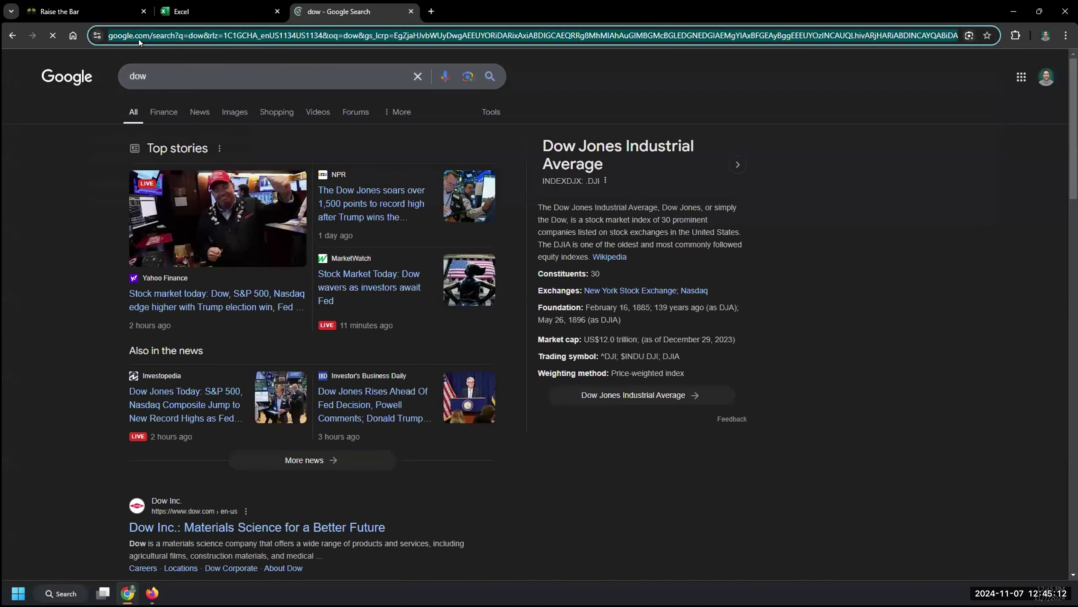
{"action": "left_click", "coordinate": [12, 35]}
{"action": "left_click", "coordinate": [175, 39]}
{"action": "type", "text": "down"}
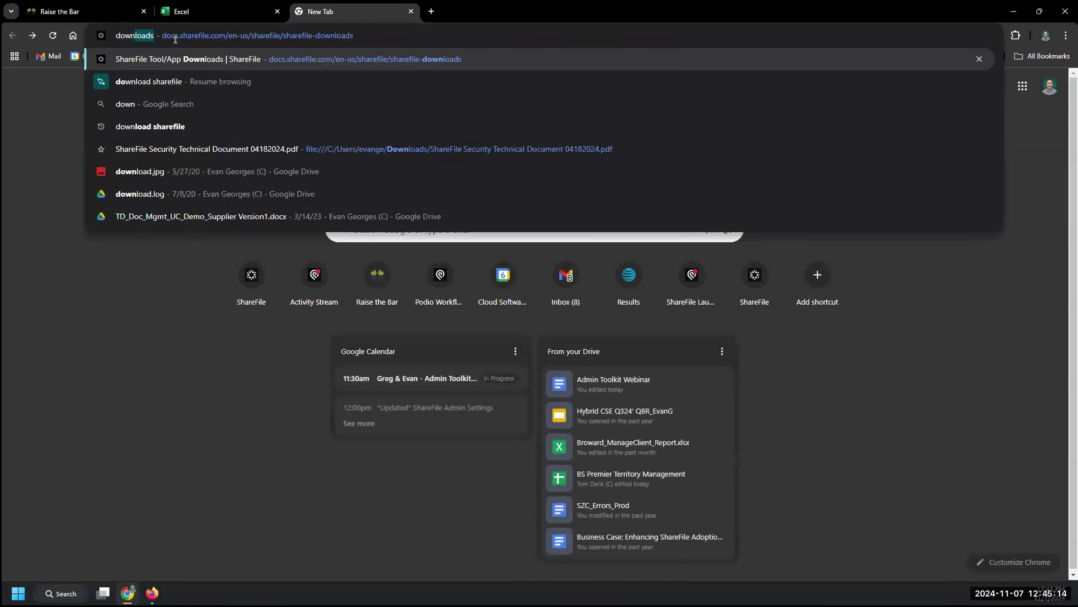
{"action": "left_click", "coordinate": [308, 59]}
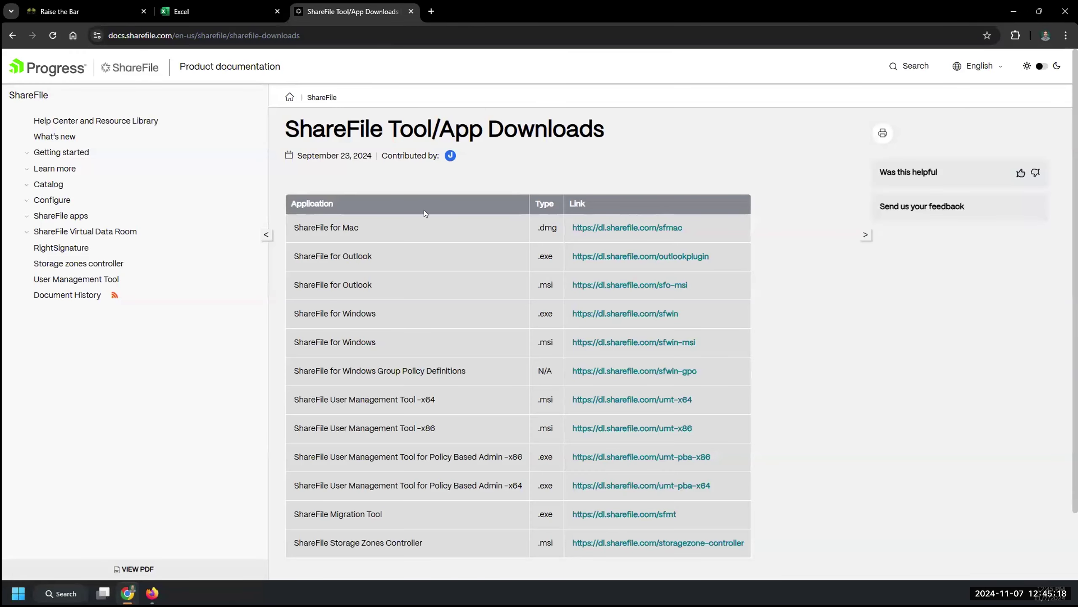
Step: Examine the applications, file types and download links in the ShareFile Tool/App Downloads table
{"action": "scroll", "coordinate": [507, 227], "scroll_direction": "down", "scroll_amount": 1}
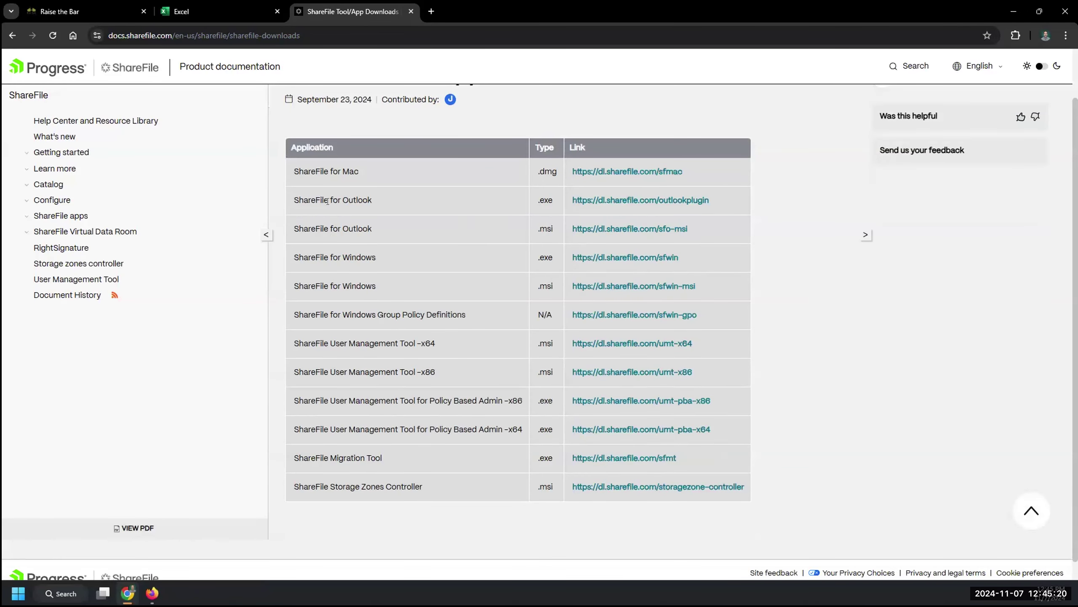
{"action": "left_click_drag", "start_coordinate": [293, 168], "coordinate": [382, 325]}
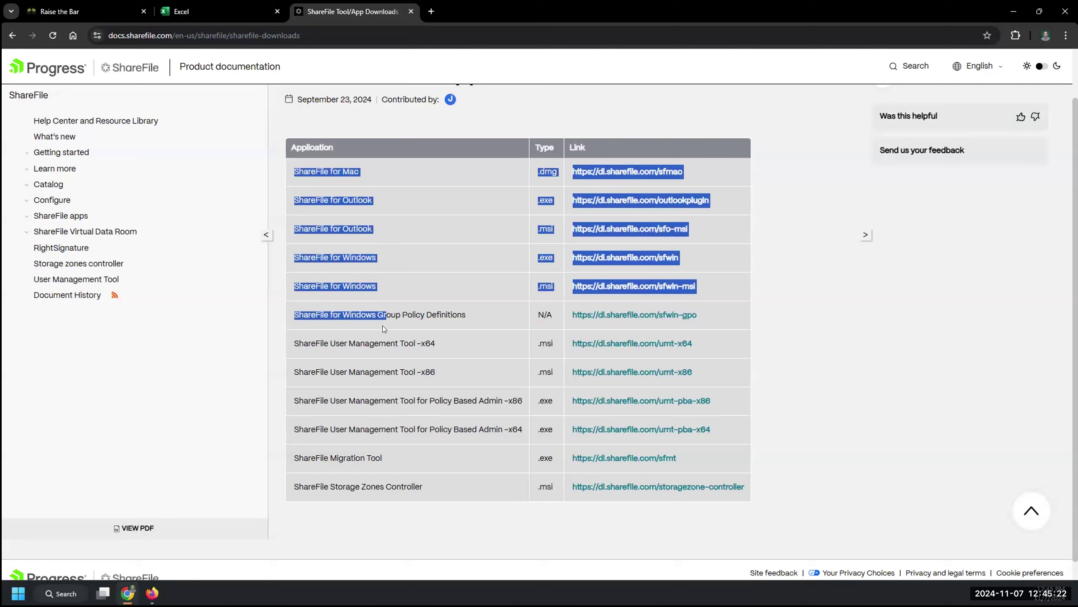
{"action": "left_click", "coordinate": [426, 487]}
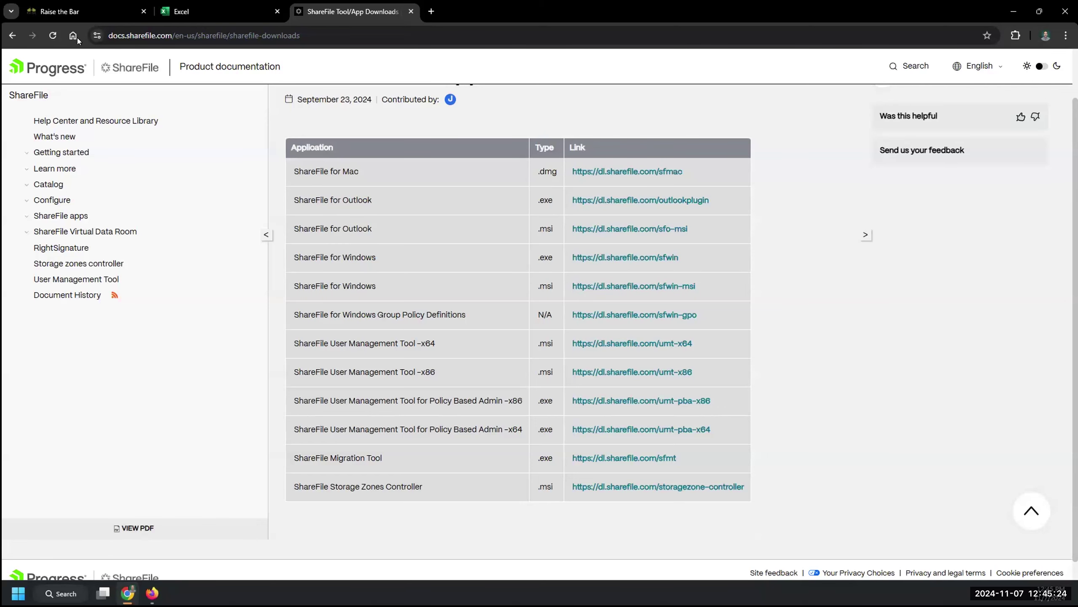
Step: Back in ShareFile's Enable ShareFile Tools, view the app list options and try turning off Desktop Apps Betas and the Outlook Plug-in
{"action": "left_click", "coordinate": [60, 11]}
{"action": "left_click", "coordinate": [305, 178]}
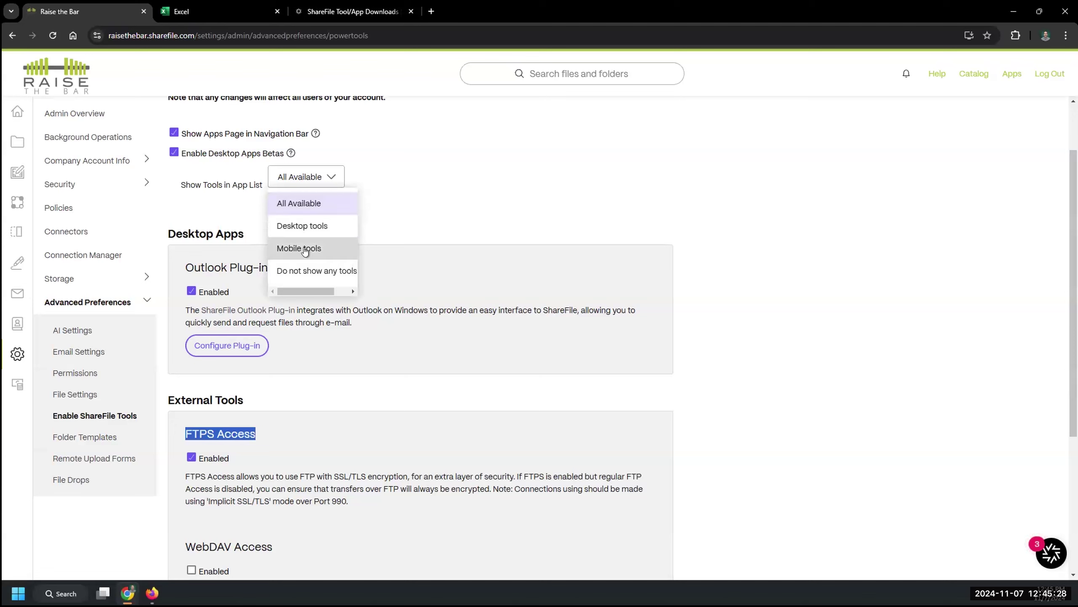
{"action": "left_click", "coordinate": [173, 153]}
{"action": "left_click", "coordinate": [189, 289]}
{"action": "scroll", "coordinate": [336, 296], "scroll_direction": "down", "scroll_amount": 4}
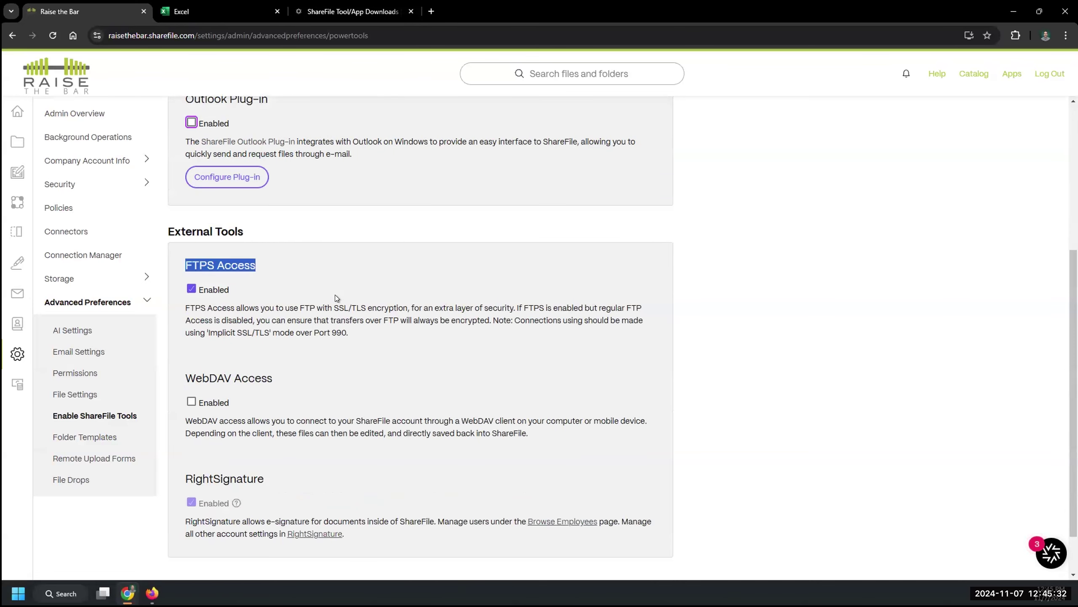
{"action": "scroll", "coordinate": [335, 297], "scroll_direction": "up", "scroll_amount": 5}
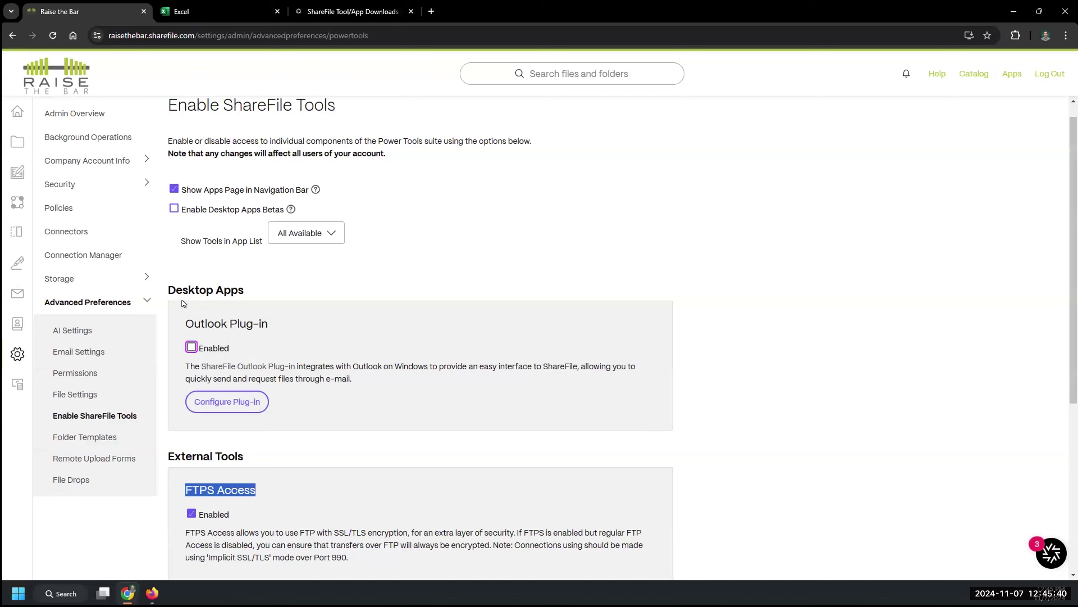
Step: Re-enable the Outlook Plug-in and Desktop Apps Betas, and leave Enable ShareFile Tools without submitting changes
{"action": "left_click", "coordinate": [190, 347]}
{"action": "left_click", "coordinate": [174, 208]}
{"action": "scroll", "coordinate": [217, 294], "scroll_direction": "down", "scroll_amount": 2}
{"action": "scroll", "coordinate": [218, 294], "scroll_direction": "down", "scroll_amount": 3}
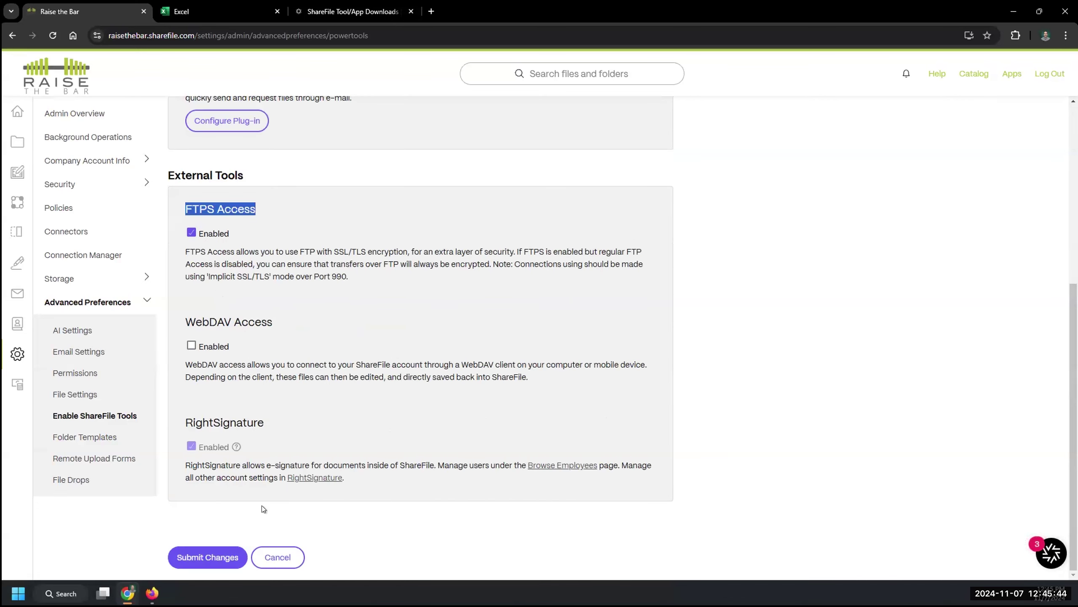
{"action": "left_click", "coordinate": [276, 556]}
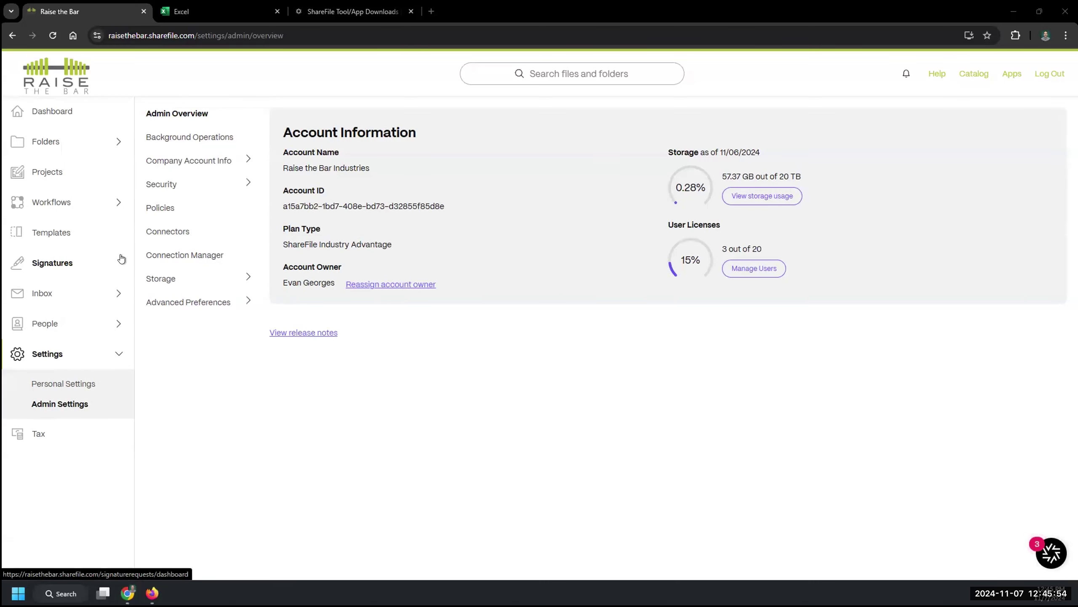
Step: Open Manage Users Home in the People section
{"action": "left_click", "coordinate": [42, 323]}
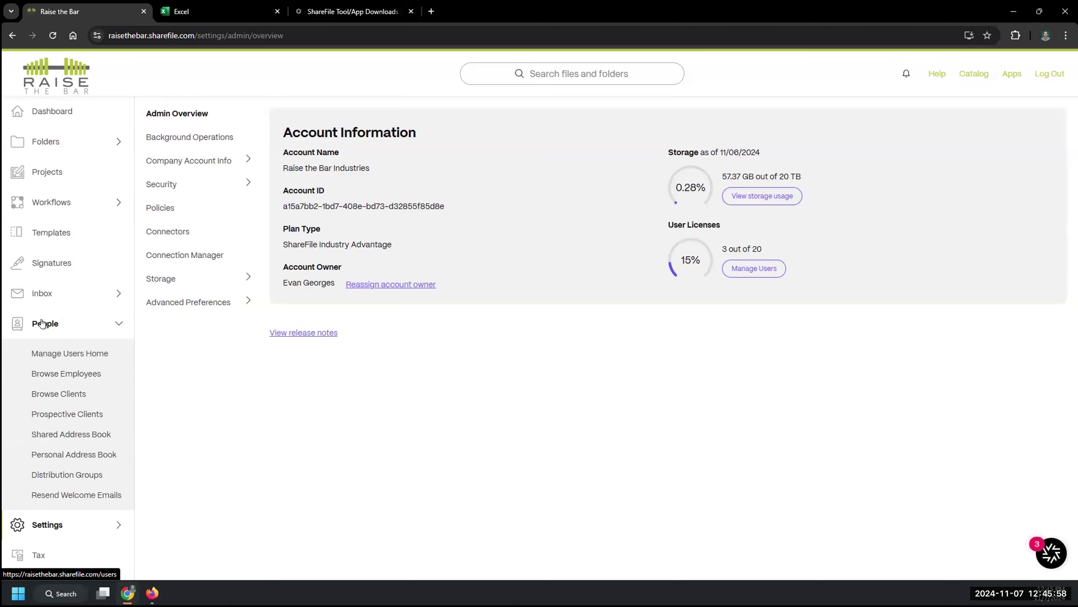
{"action": "left_click", "coordinate": [72, 324]}
{"action": "left_click", "coordinate": [73, 323]}
{"action": "left_click", "coordinate": [60, 353]}
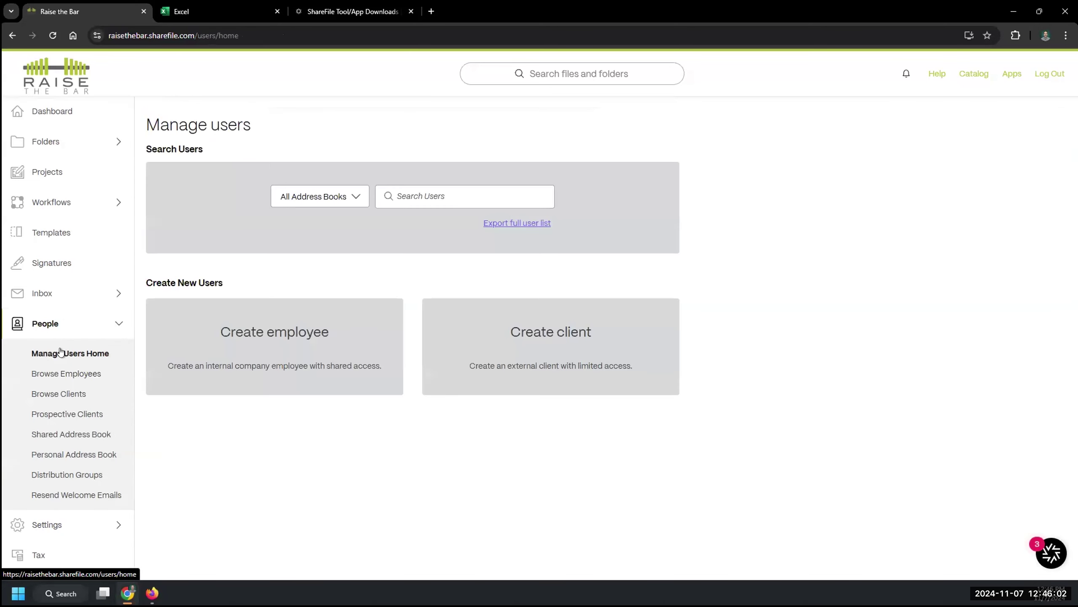
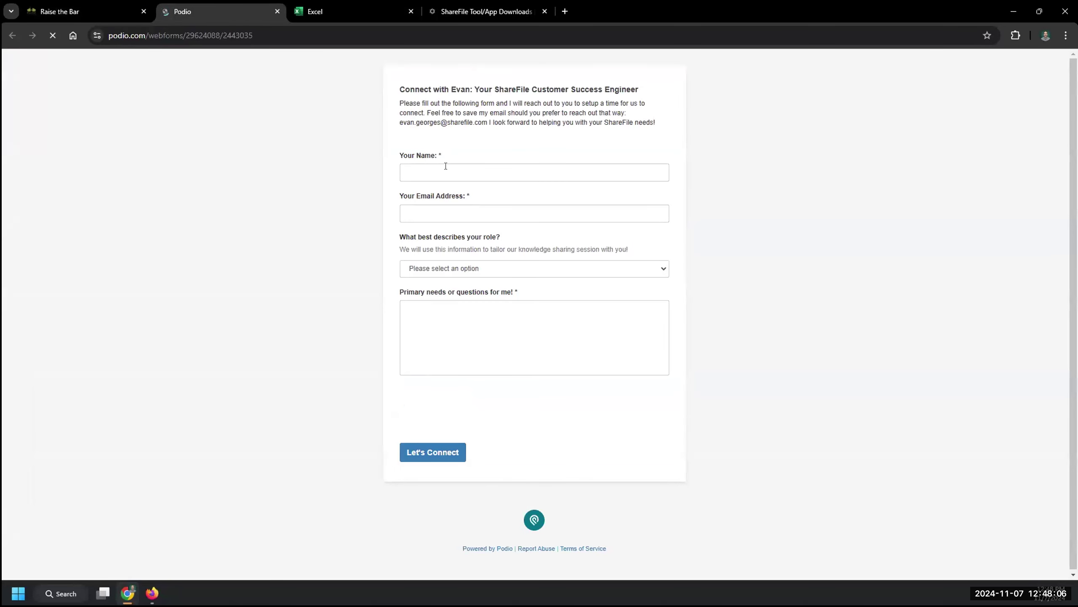
Step: Return to ShareFile from the Podio form, view the account owner's profile from Browse Employees, and go back to the employee list
{"action": "left_click", "coordinate": [79, 10]}
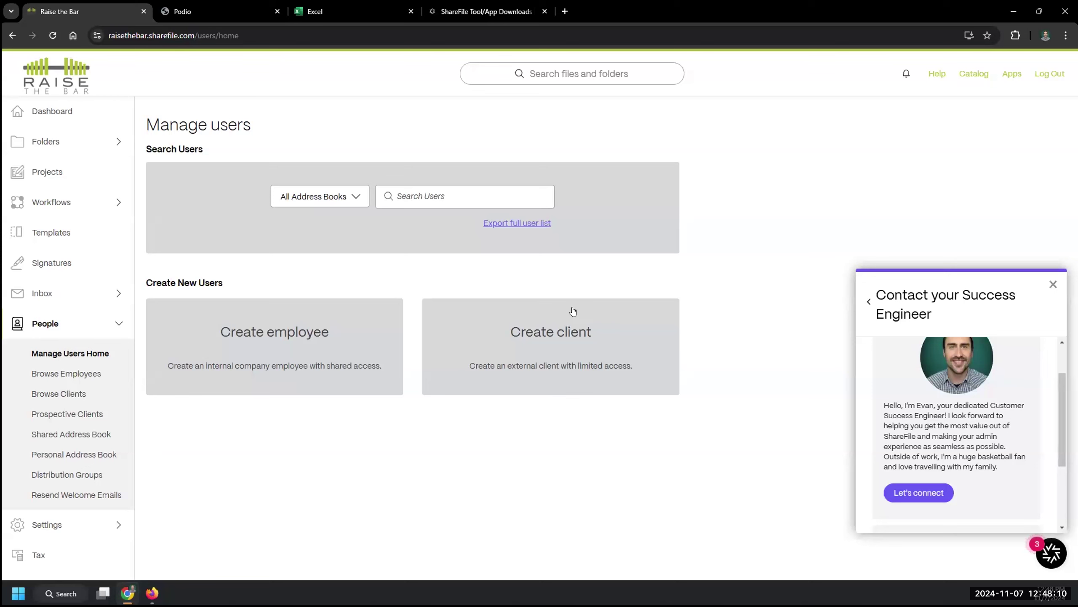
{"action": "left_click", "coordinate": [82, 374]}
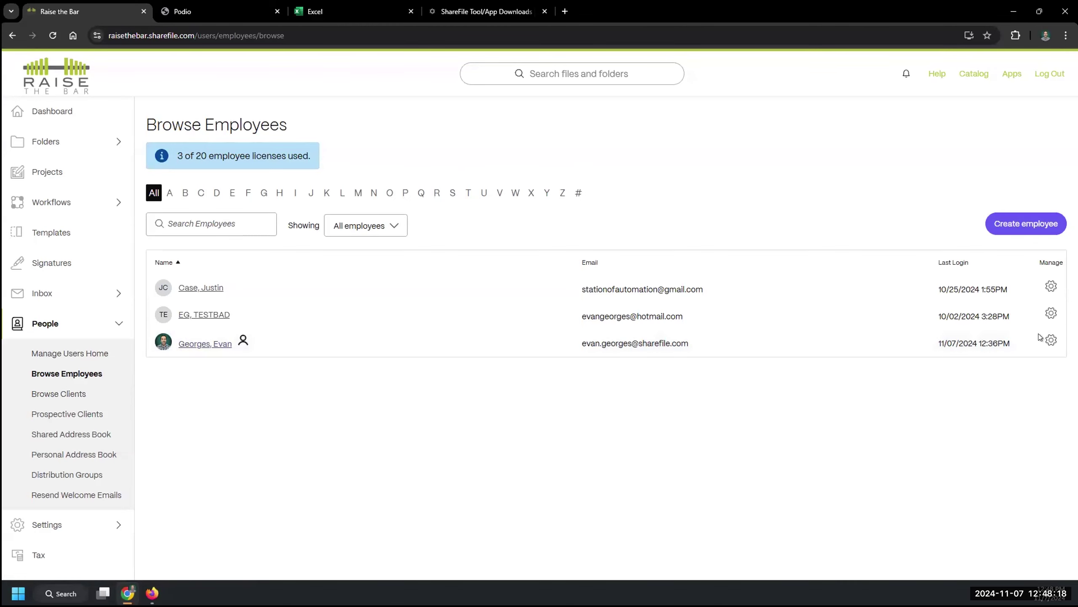
{"action": "left_click", "coordinate": [1051, 340]}
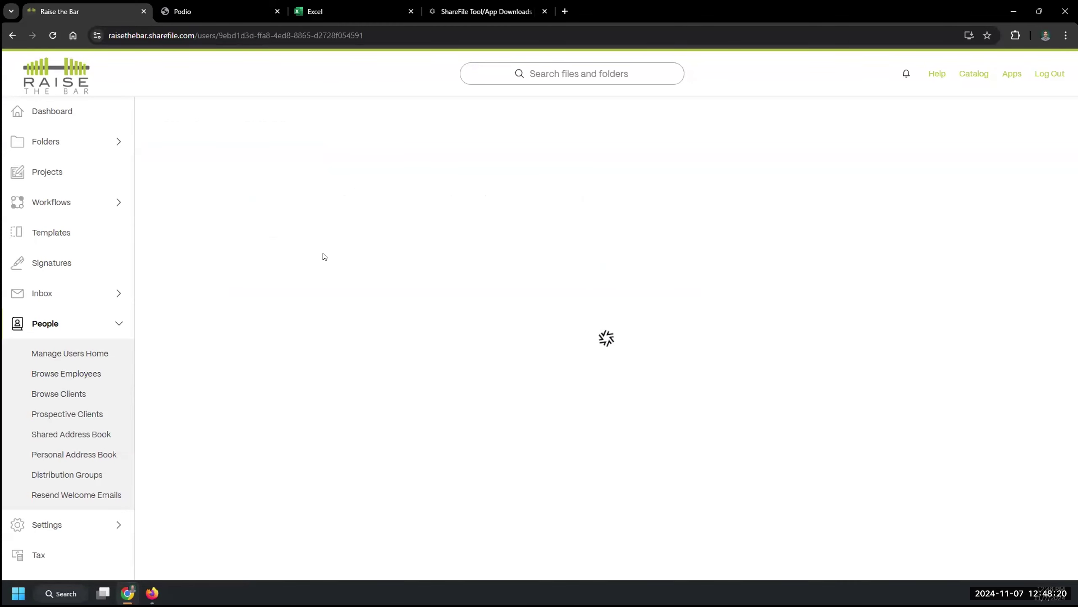
{"action": "left_click", "coordinate": [312, 341]}
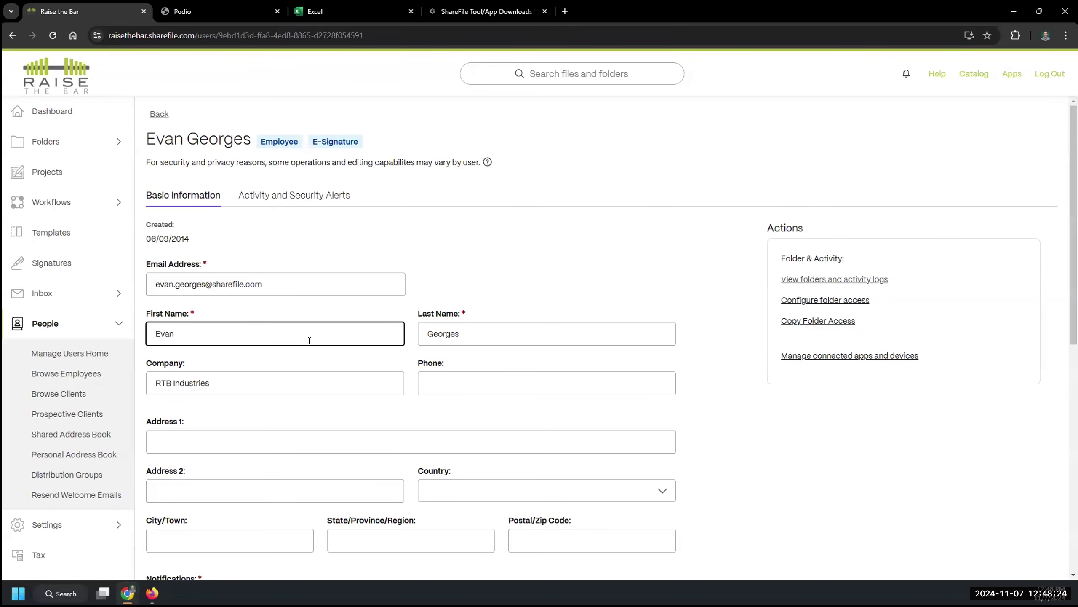
{"action": "left_click", "coordinate": [12, 35]}
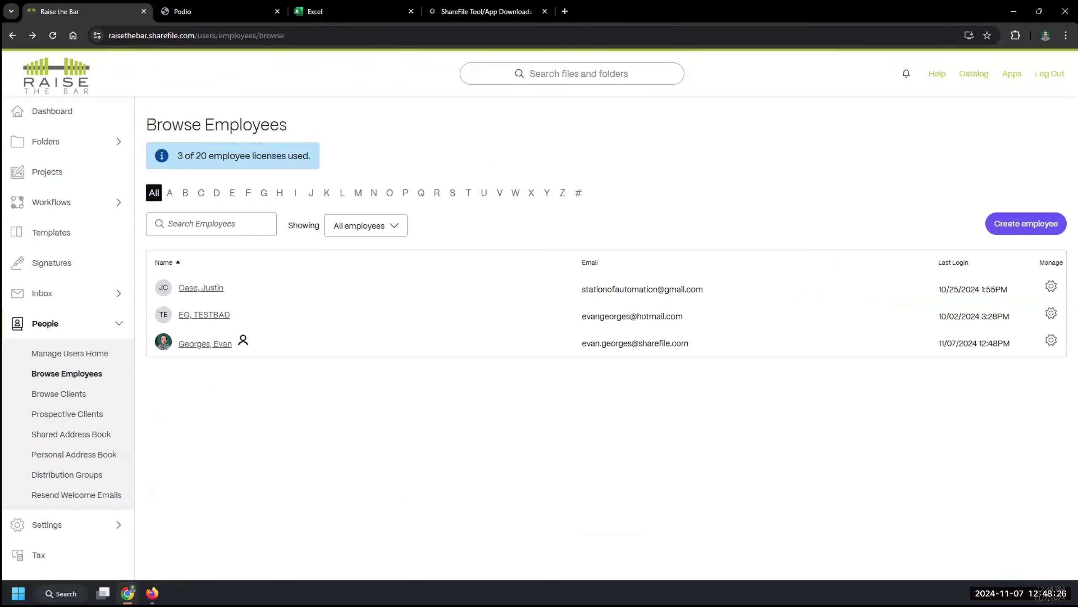
Step: Open the test employee's profile, expand User Access, and highlight the authentication types
{"action": "left_click", "coordinate": [1051, 314]}
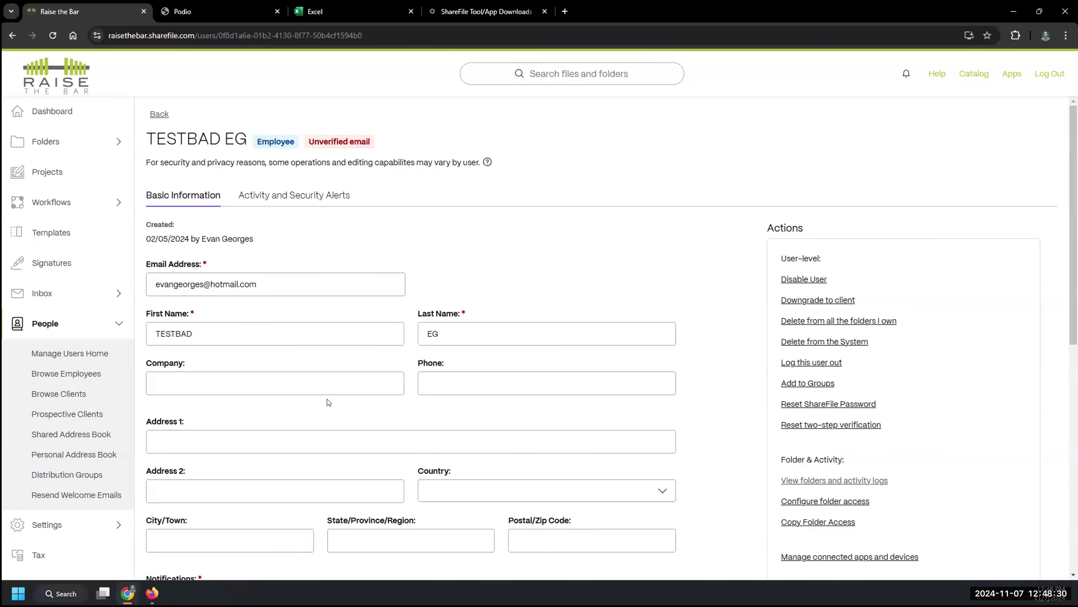
{"action": "scroll", "coordinate": [328, 402], "scroll_direction": "down", "scroll_amount": 5}
{"action": "scroll", "coordinate": [212, 524], "scroll_direction": "down", "scroll_amount": 4}
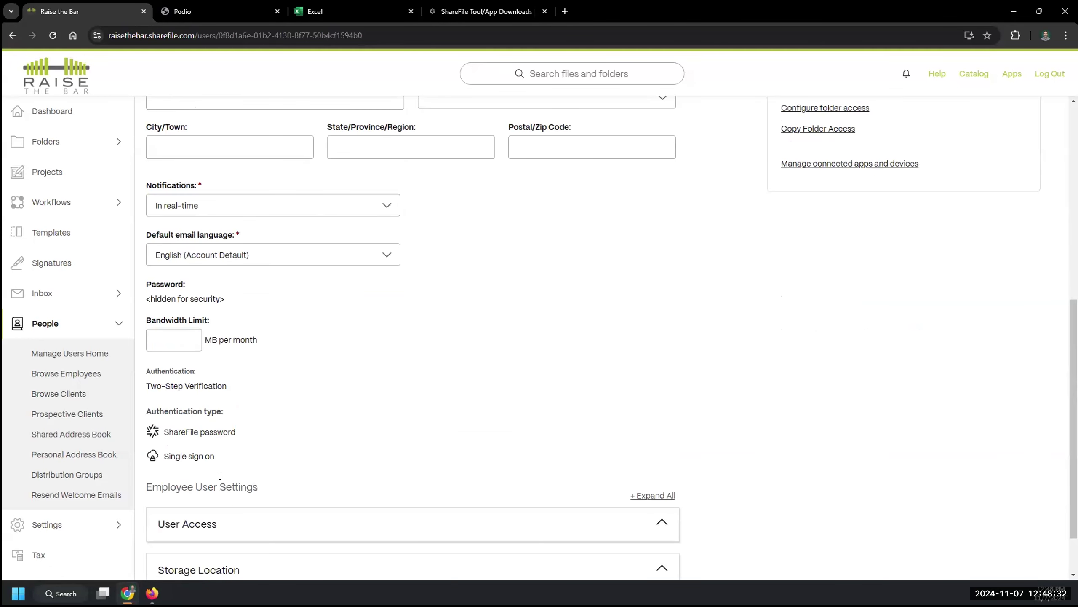
{"action": "left_click", "coordinate": [212, 524]}
{"action": "triple_click", "coordinate": [330, 431]}
Step: Examine the test employee's User Access permissions, from policy management and e-signature to billing, StorageZones and advanced preferences
{"action": "scroll", "coordinate": [330, 430], "scroll_direction": "down", "scroll_amount": 4}
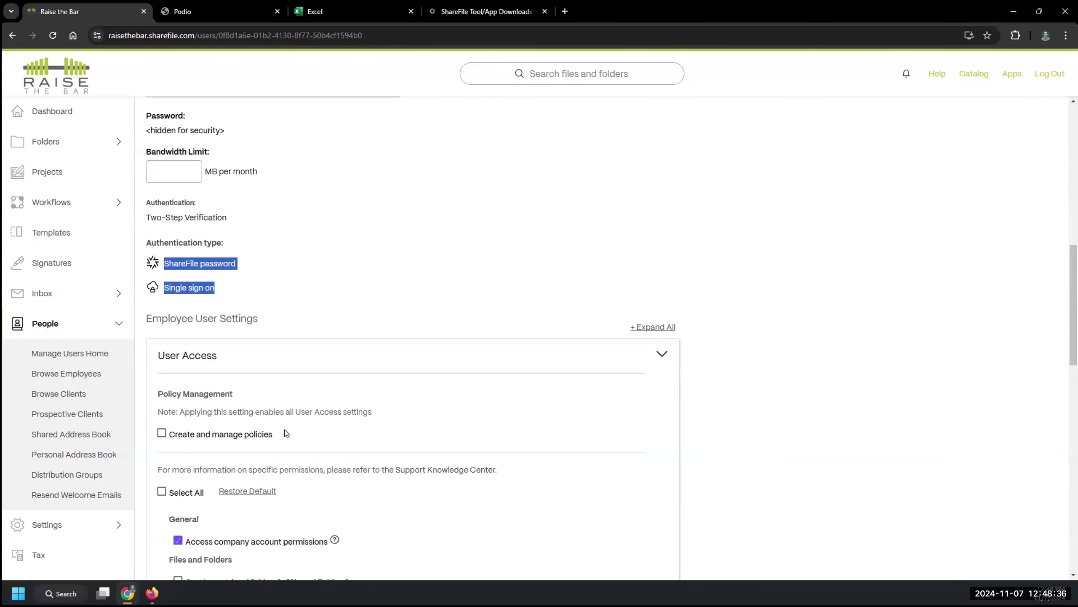
{"action": "scroll", "coordinate": [352, 393], "scroll_direction": "down", "scroll_amount": 4}
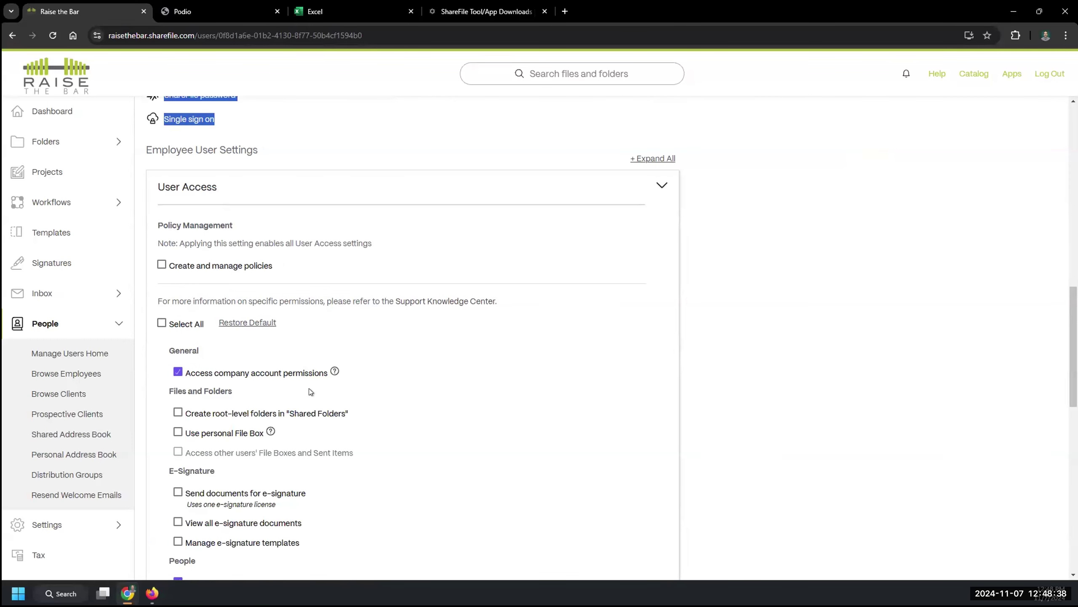
{"action": "scroll", "coordinate": [204, 381], "scroll_direction": "down", "scroll_amount": 1}
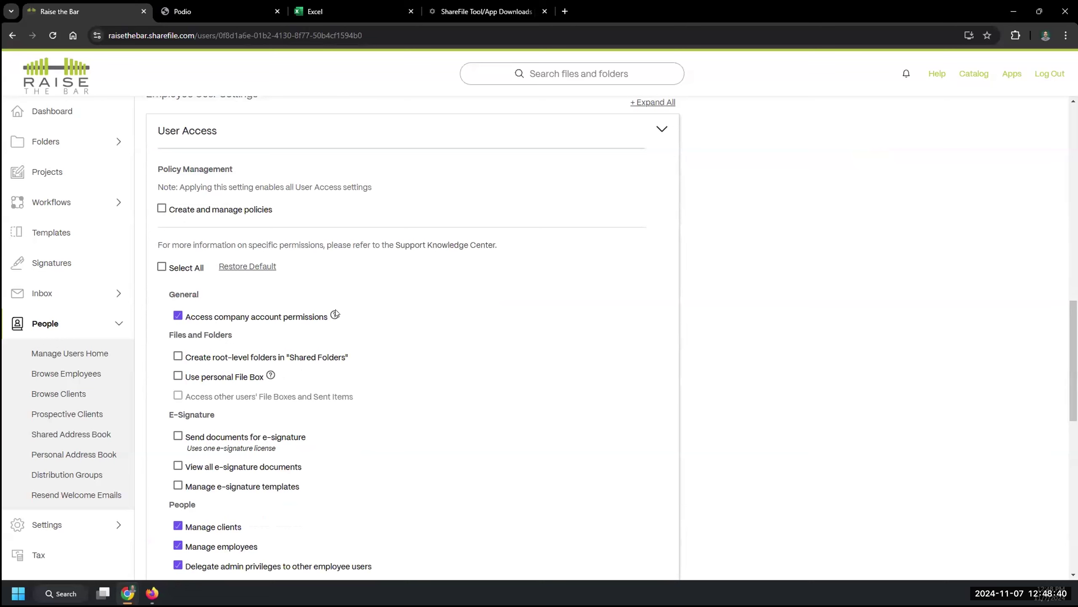
{"action": "mouse_move", "coordinate": [335, 316]}
{"action": "scroll", "coordinate": [361, 368], "scroll_direction": "down", "scroll_amount": 4}
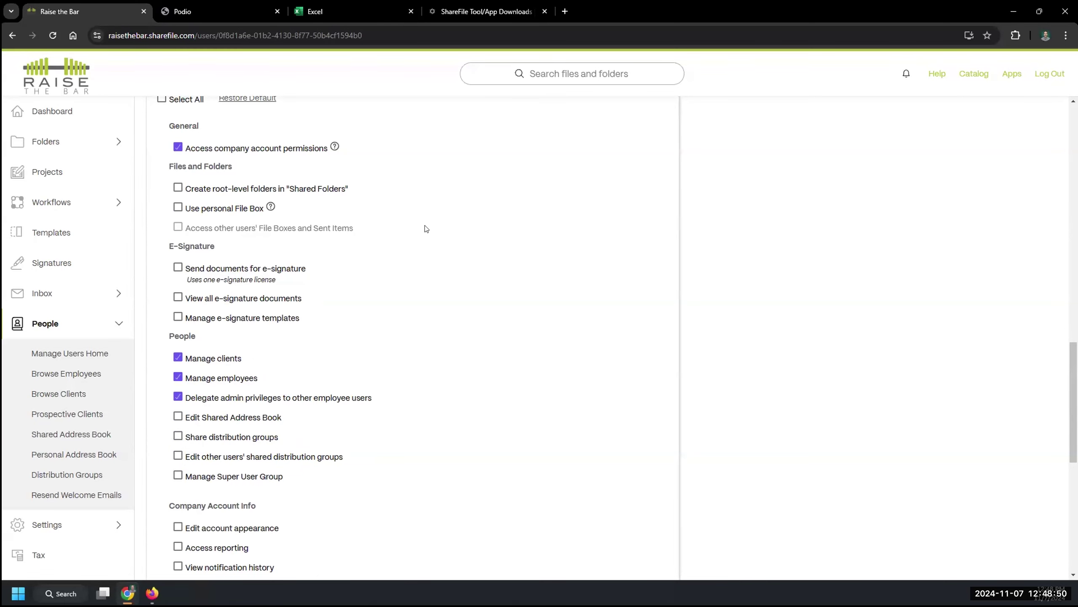
{"action": "scroll", "coordinate": [435, 314], "scroll_direction": "down", "scroll_amount": 6}
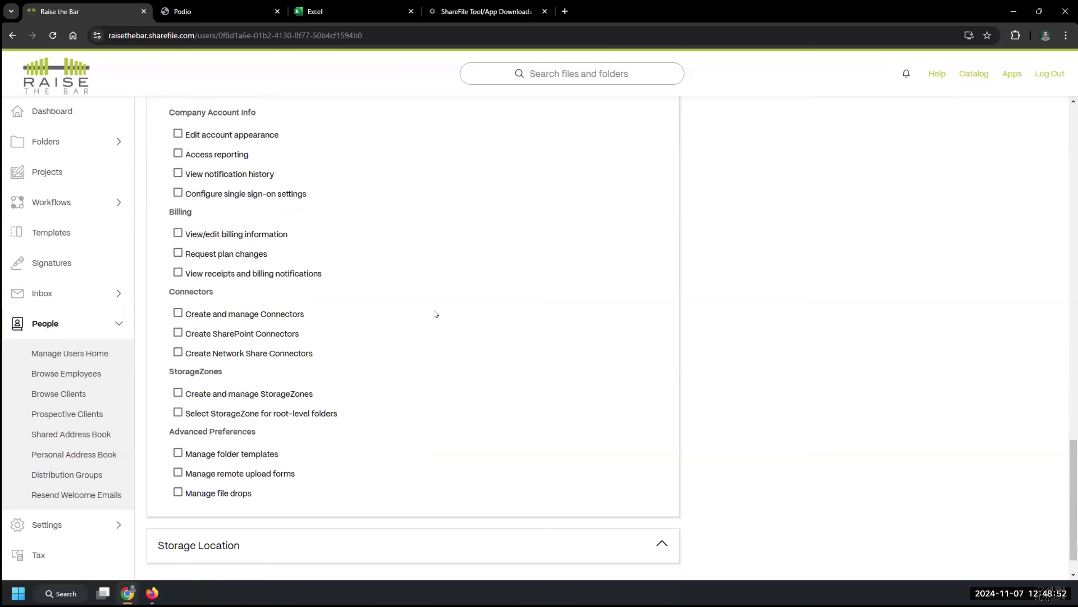
{"action": "scroll", "coordinate": [436, 314], "scroll_direction": "up", "scroll_amount": 7}
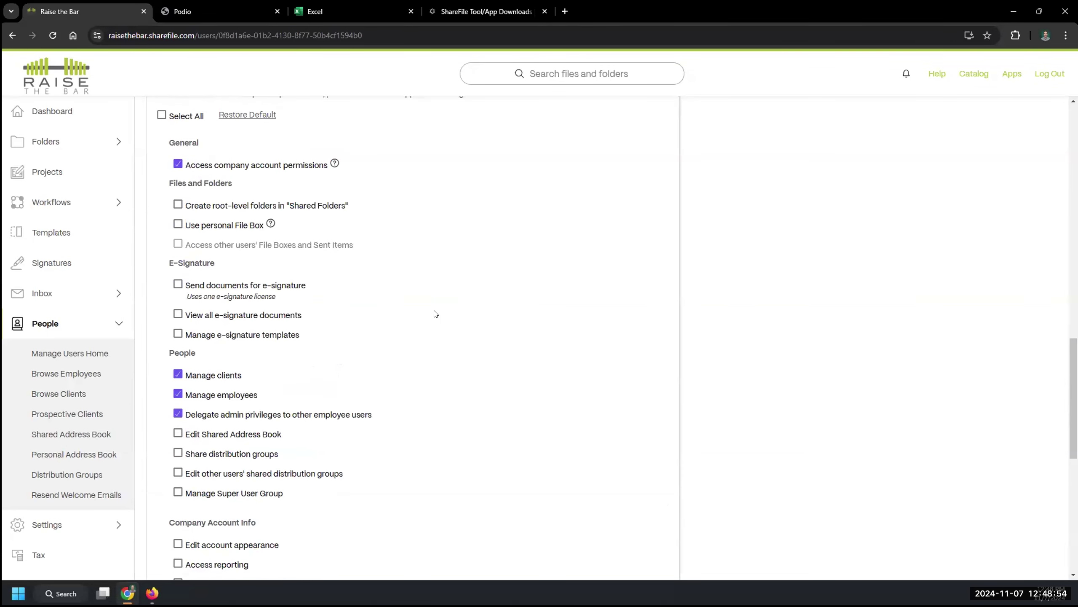
{"action": "scroll", "coordinate": [435, 314], "scroll_direction": "down", "scroll_amount": 6}
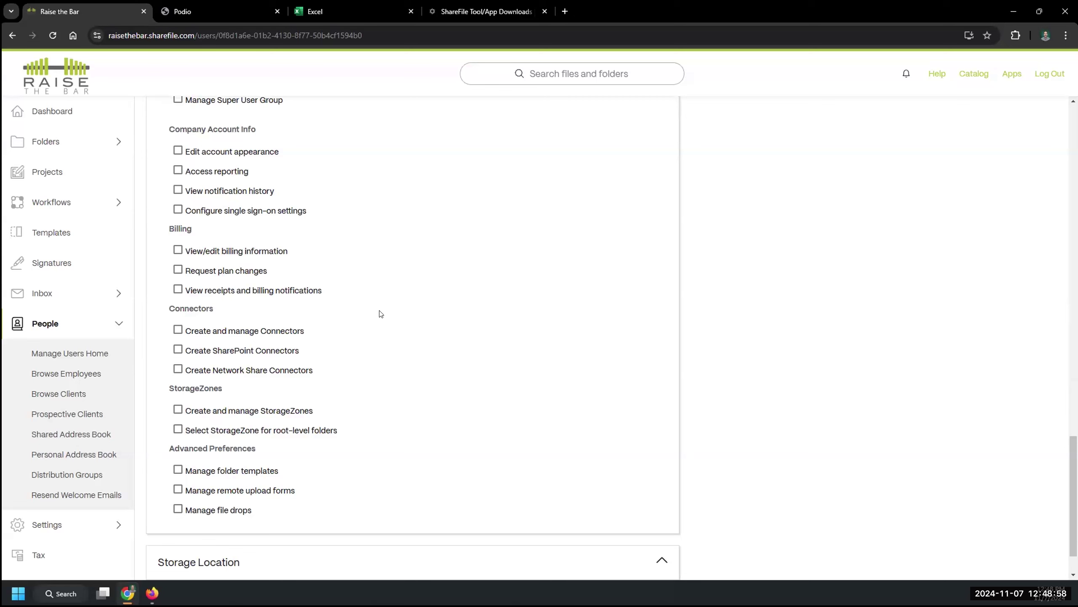
{"action": "scroll", "coordinate": [425, 330], "scroll_direction": "up", "scroll_amount": 5}
{"action": "scroll", "coordinate": [426, 331], "scroll_direction": "down", "scroll_amount": 2}
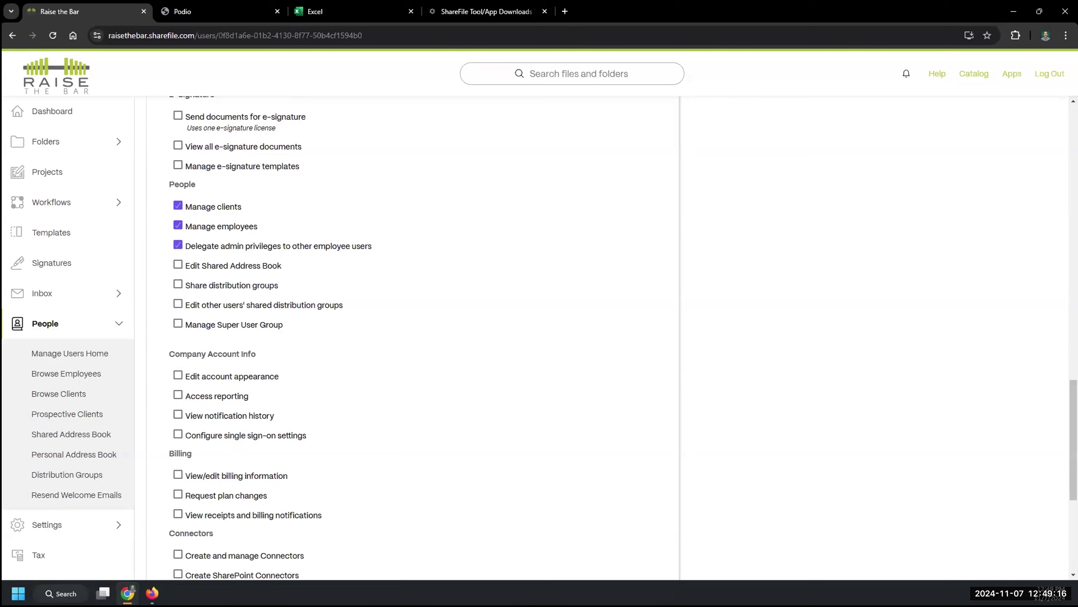
{"action": "scroll", "coordinate": [476, 324], "scroll_direction": "up", "scroll_amount": 5}
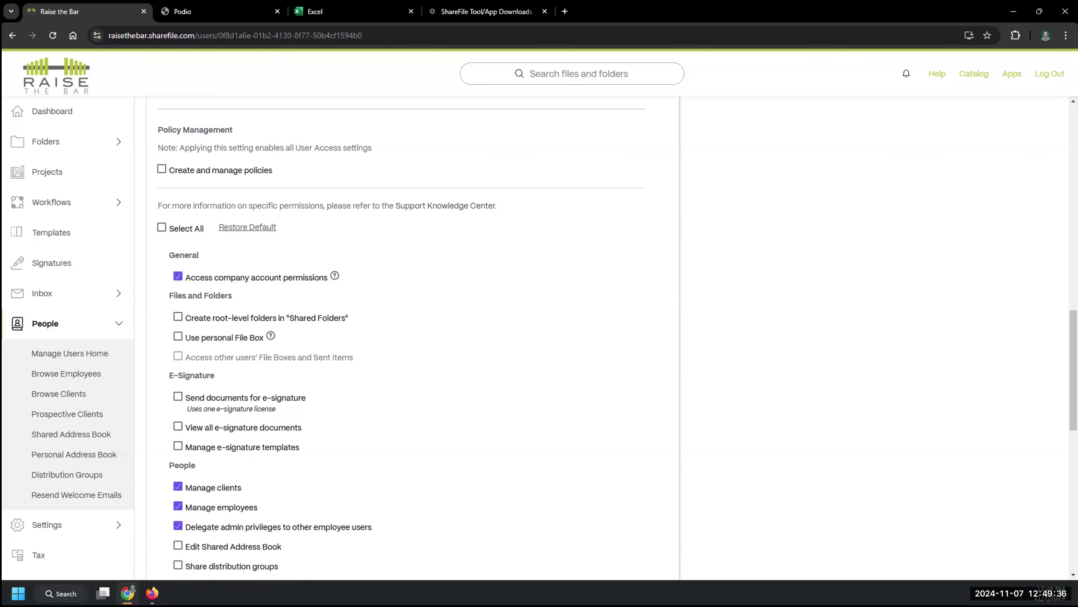
Step: View the Browse Clients list and return to Browse Employees
{"action": "left_click", "coordinate": [85, 395]}
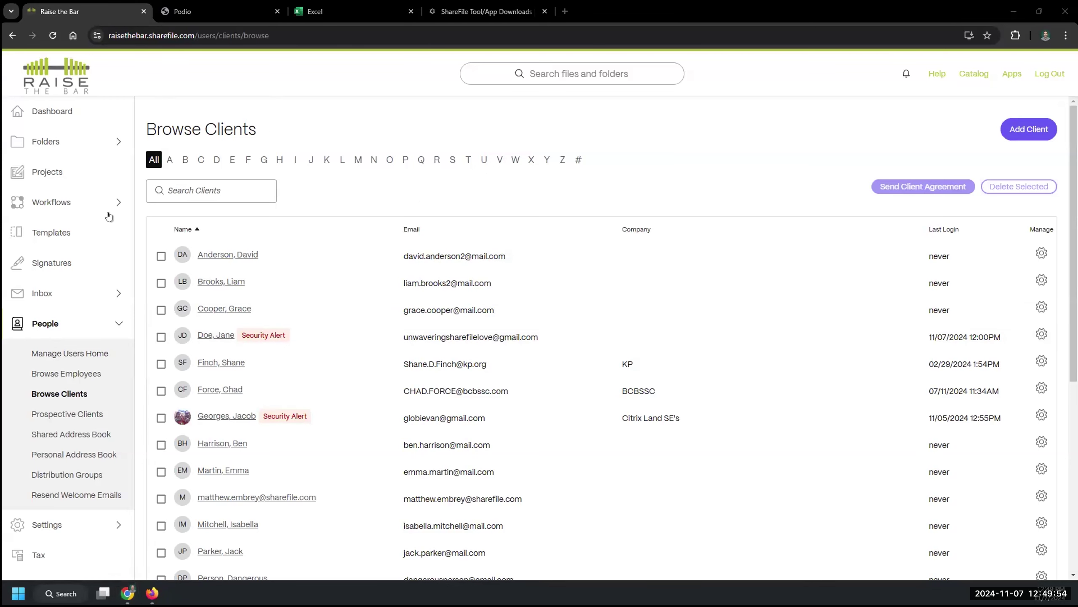
{"action": "left_click", "coordinate": [63, 373]}
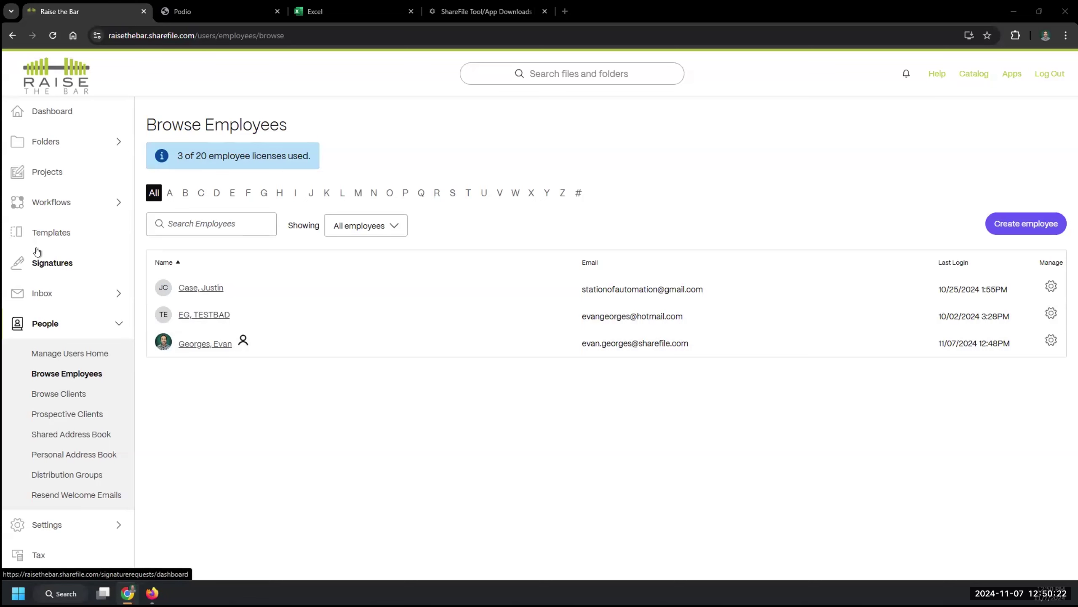
Step: Open the first listed employee's profile, examine the User Access permissions including E-Signature, and collapse the section
{"action": "left_click", "coordinate": [1033, 284]}
{"action": "scroll", "coordinate": [297, 450], "scroll_direction": "down", "scroll_amount": 10}
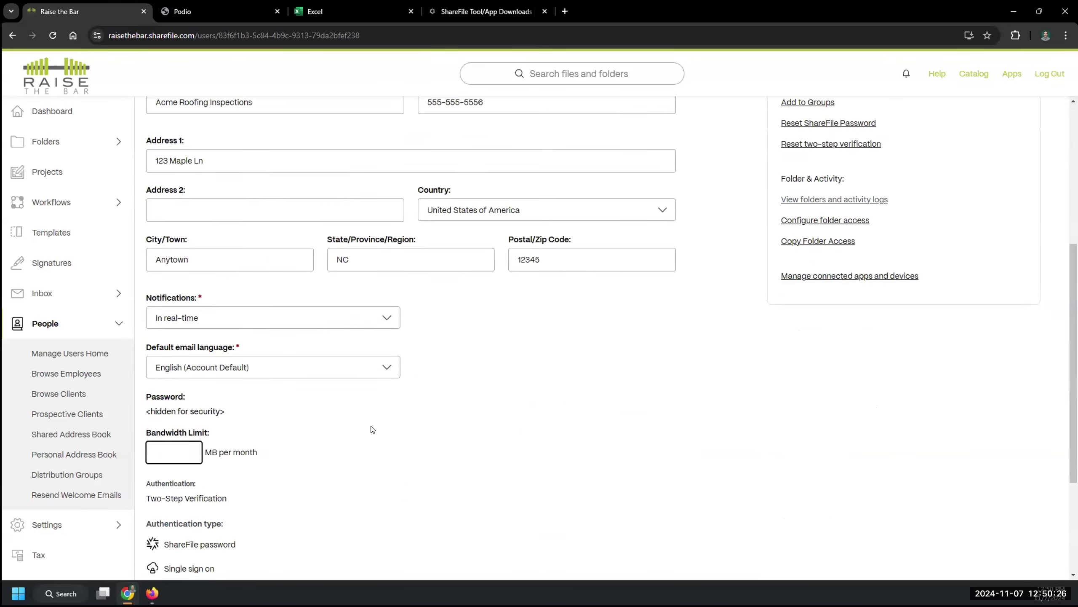
{"action": "left_click", "coordinate": [249, 480]}
{"action": "scroll", "coordinate": [212, 467], "scroll_direction": "down", "scroll_amount": 5}
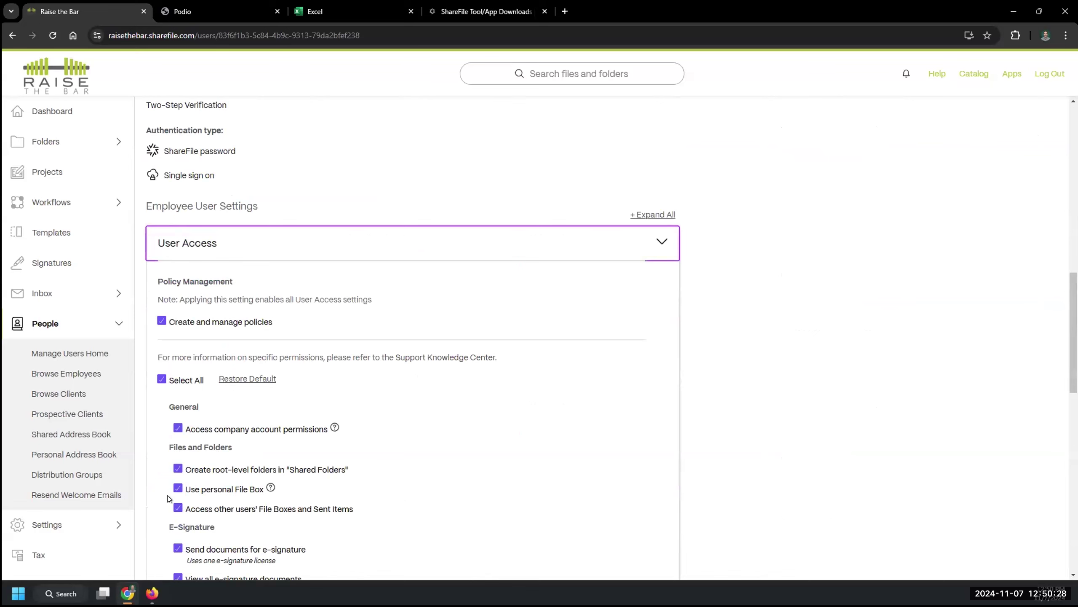
{"action": "scroll", "coordinate": [172, 425], "scroll_direction": "down", "scroll_amount": 4}
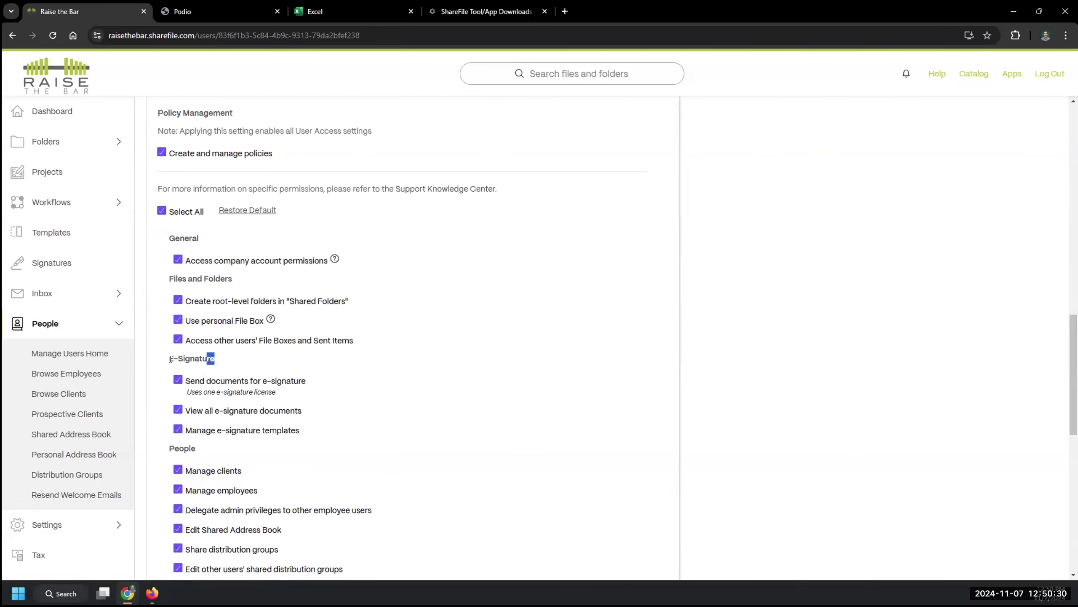
{"action": "scroll", "coordinate": [193, 240], "scroll_direction": "up", "scroll_amount": 4}
{"action": "left_click_drag", "start_coordinate": [229, 244], "coordinate": [131, 246]}
{"action": "key", "text": "ctrl+a"}
{"action": "left_click", "coordinate": [242, 250]}
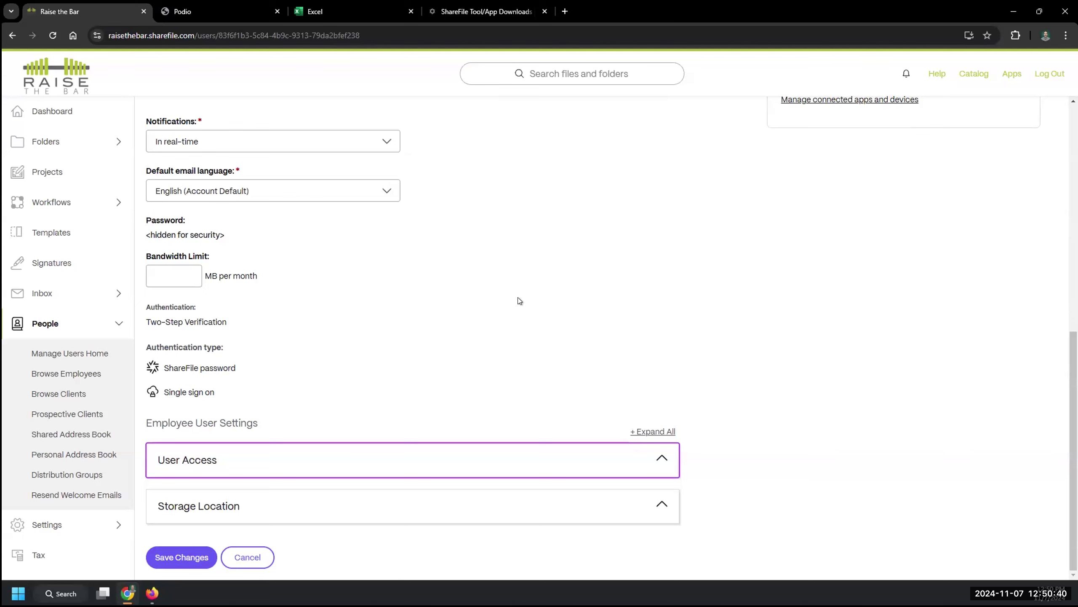
Step: Open the Admin Settings overview page
{"action": "left_click", "coordinate": [49, 525]}
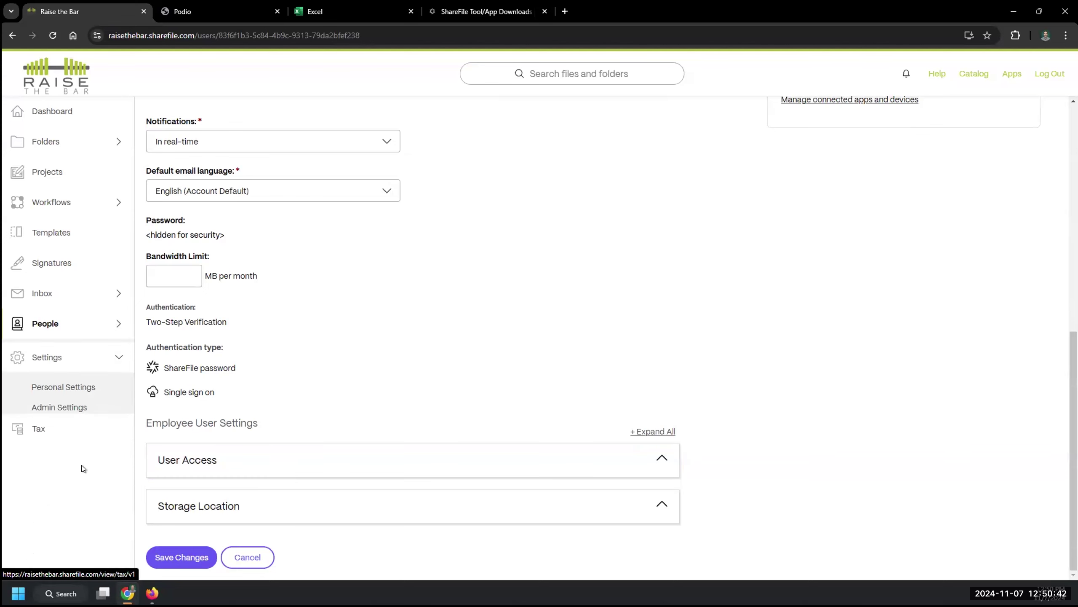
{"action": "left_click", "coordinate": [80, 407]}
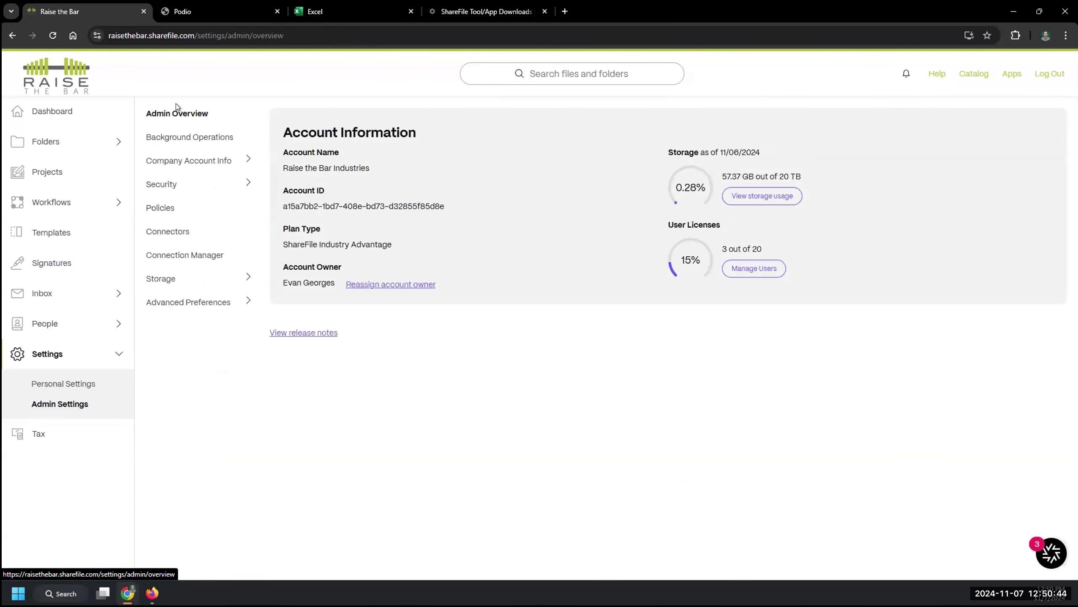
Step: Highlight the Account Owner entry in the account information and clear the selection
{"action": "left_click_drag", "start_coordinate": [273, 284], "coordinate": [183, 272]}
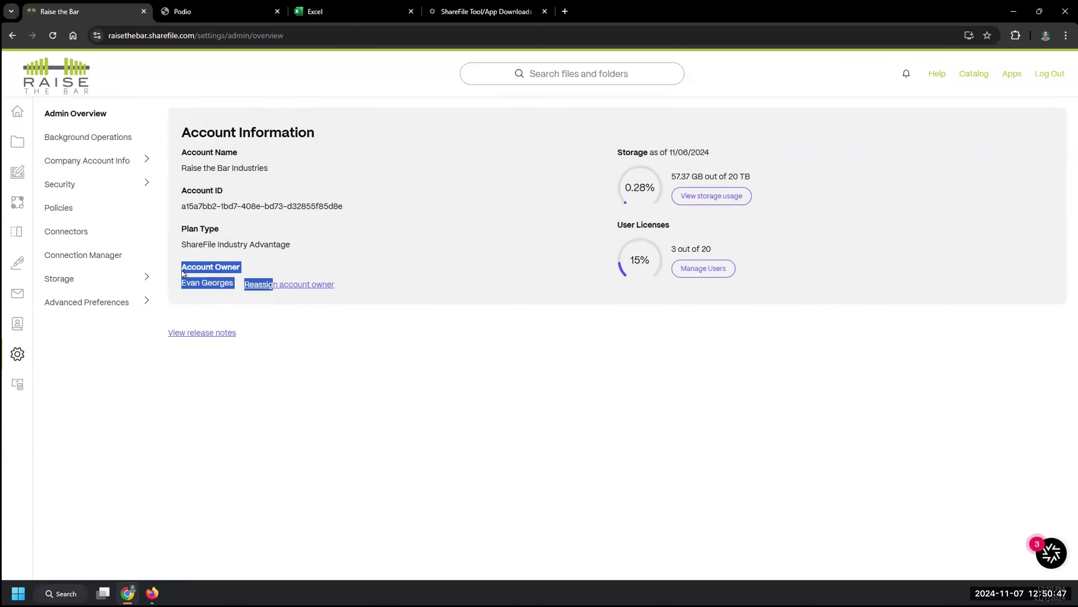
{"action": "left_click", "coordinate": [201, 292]}
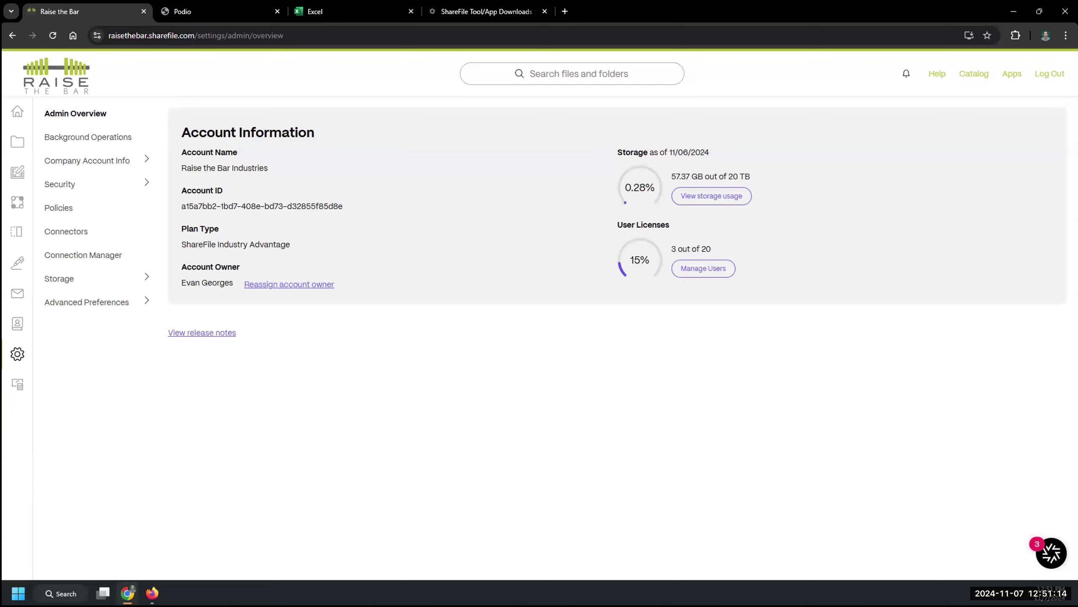
Step: Open an employee's profile from Browse Employees and expand its User Access section
{"action": "left_click", "coordinate": [47, 324]}
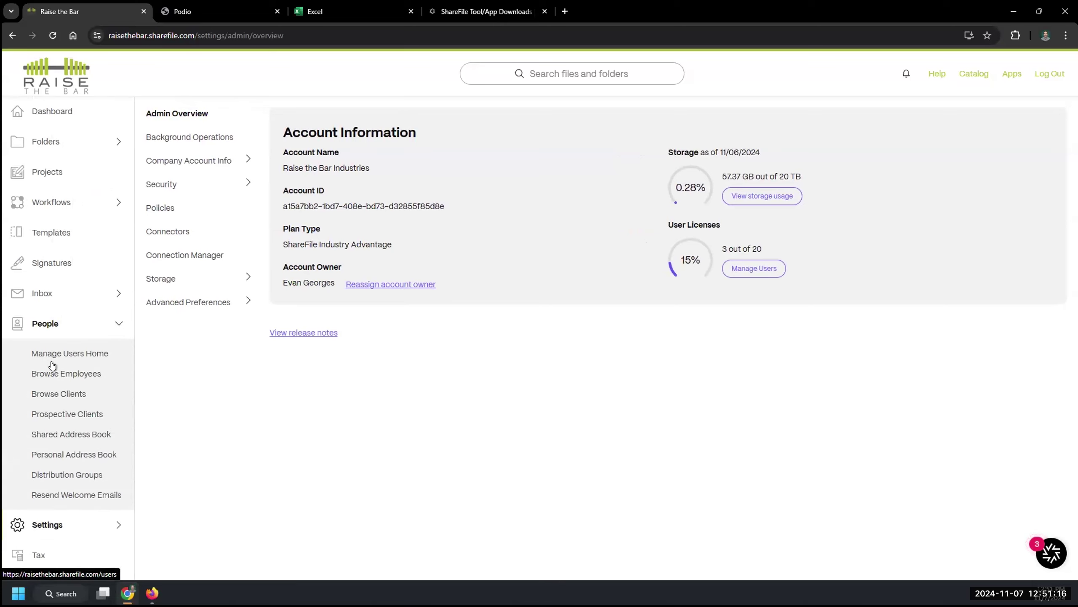
{"action": "left_click", "coordinate": [52, 363]}
{"action": "left_click", "coordinate": [46, 375]}
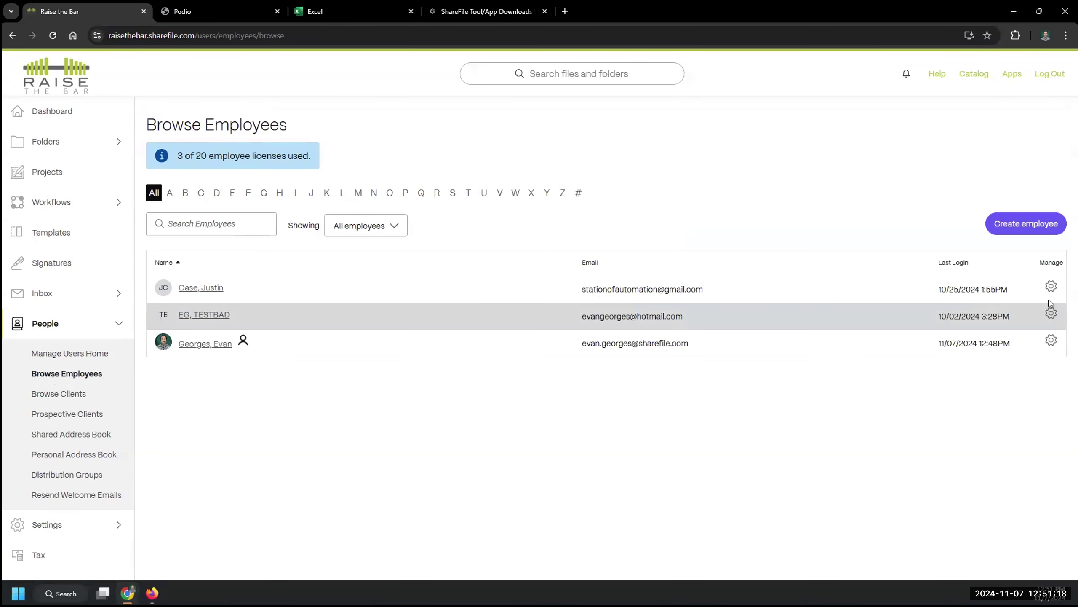
{"action": "left_click", "coordinate": [303, 333]}
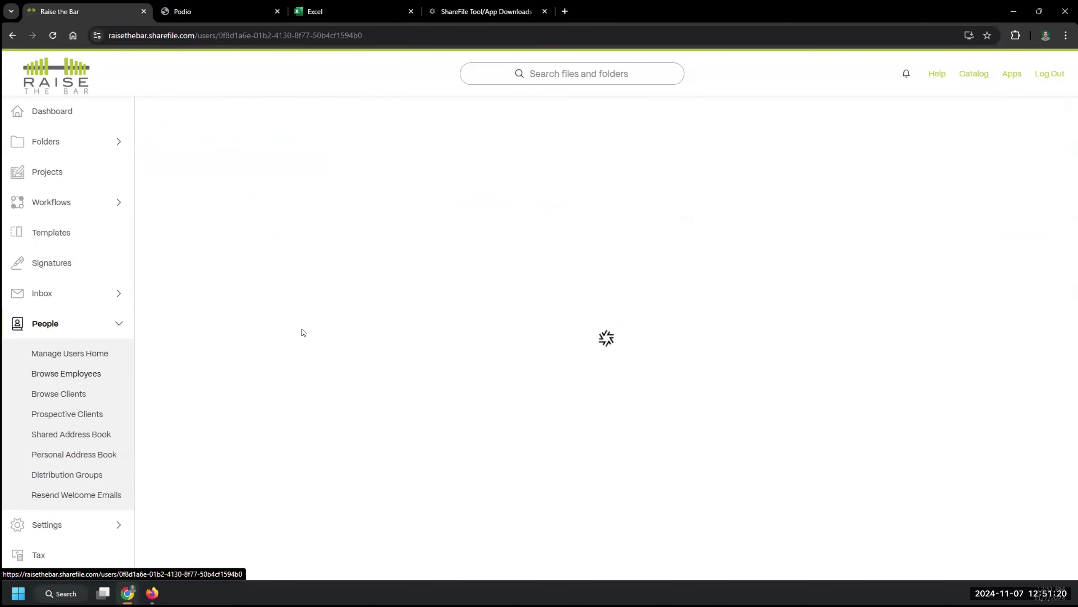
{"action": "scroll", "coordinate": [265, 323], "scroll_direction": "down", "scroll_amount": 10}
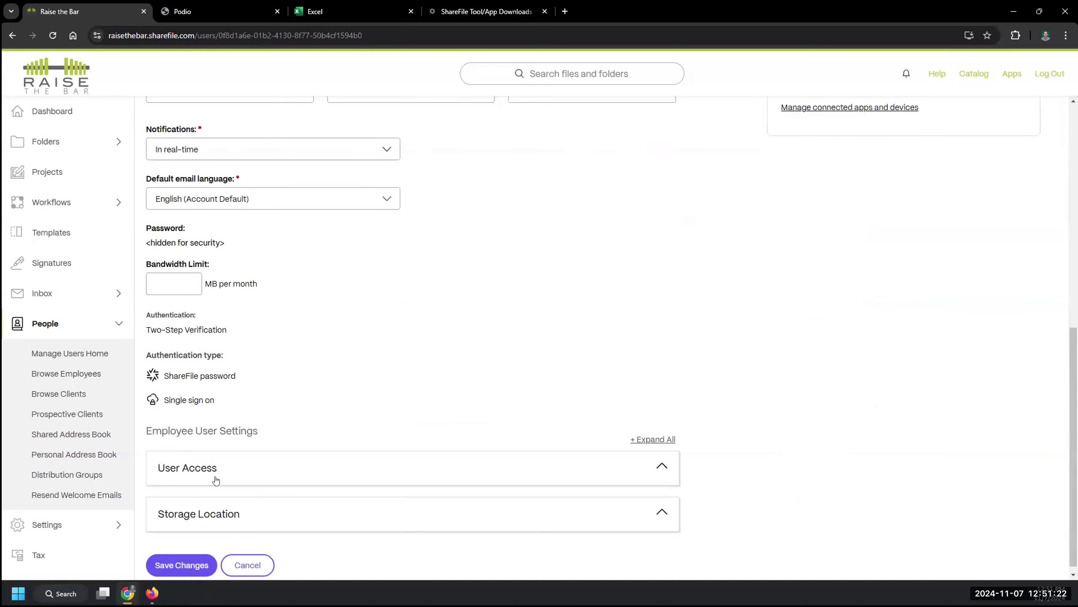
{"action": "left_click", "coordinate": [215, 479]}
Step: Examine the employee's User Access permissions, from Policy Management through People, Company Account Info and Billing to Advanced Preferences
{"action": "scroll", "coordinate": [398, 409], "scroll_direction": "down", "scroll_amount": 4}
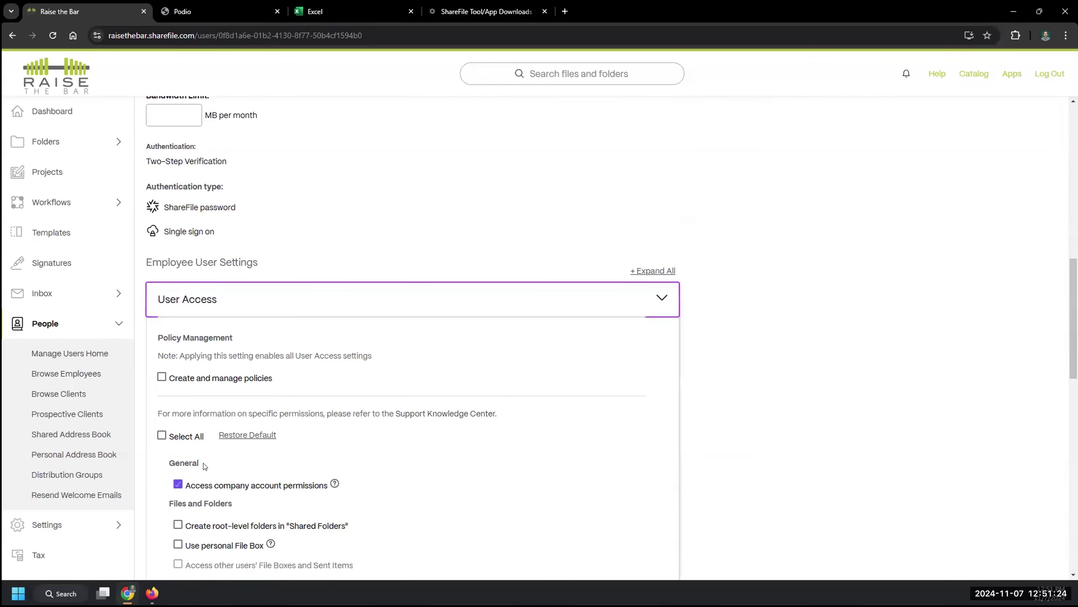
{"action": "scroll", "coordinate": [228, 464], "scroll_direction": "down", "scroll_amount": 1}
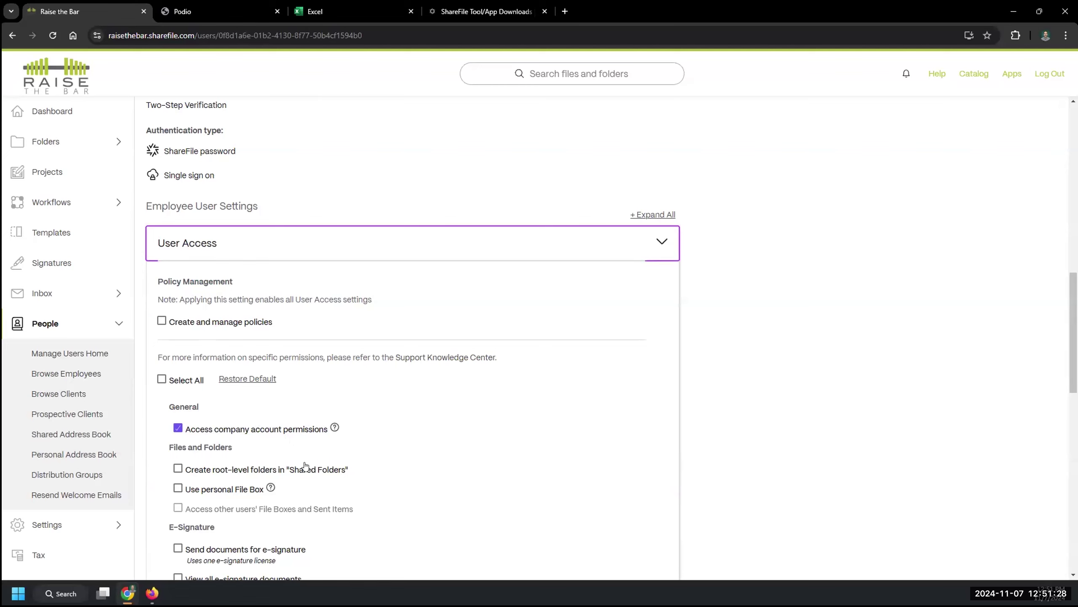
{"action": "scroll", "coordinate": [306, 467], "scroll_direction": "down", "scroll_amount": 1}
{"action": "scroll", "coordinate": [258, 435], "scroll_direction": "down", "scroll_amount": 3}
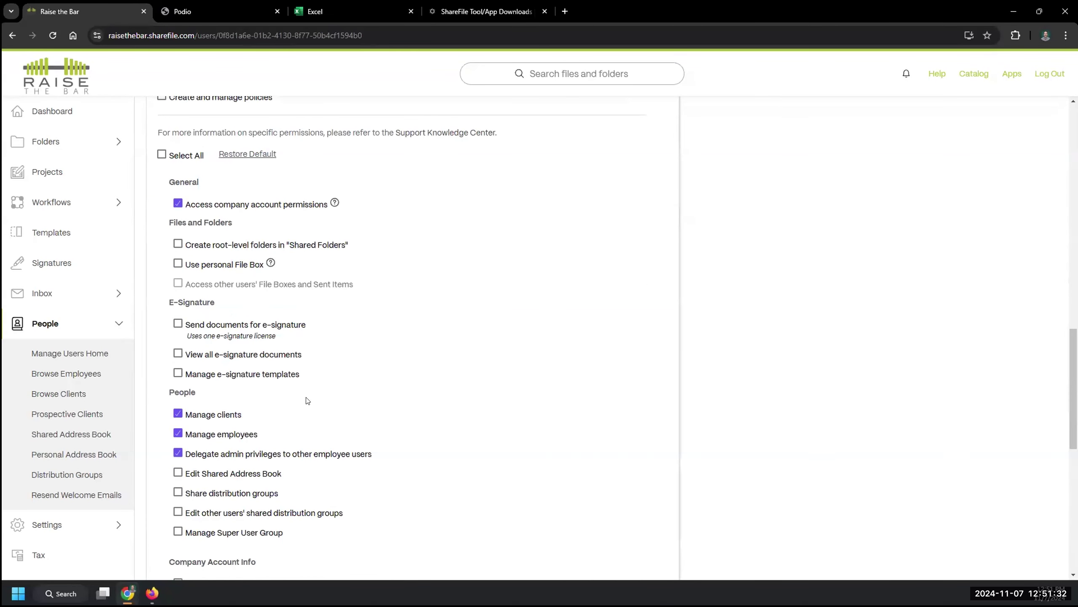
{"action": "scroll", "coordinate": [177, 268], "scroll_direction": "down", "scroll_amount": 3}
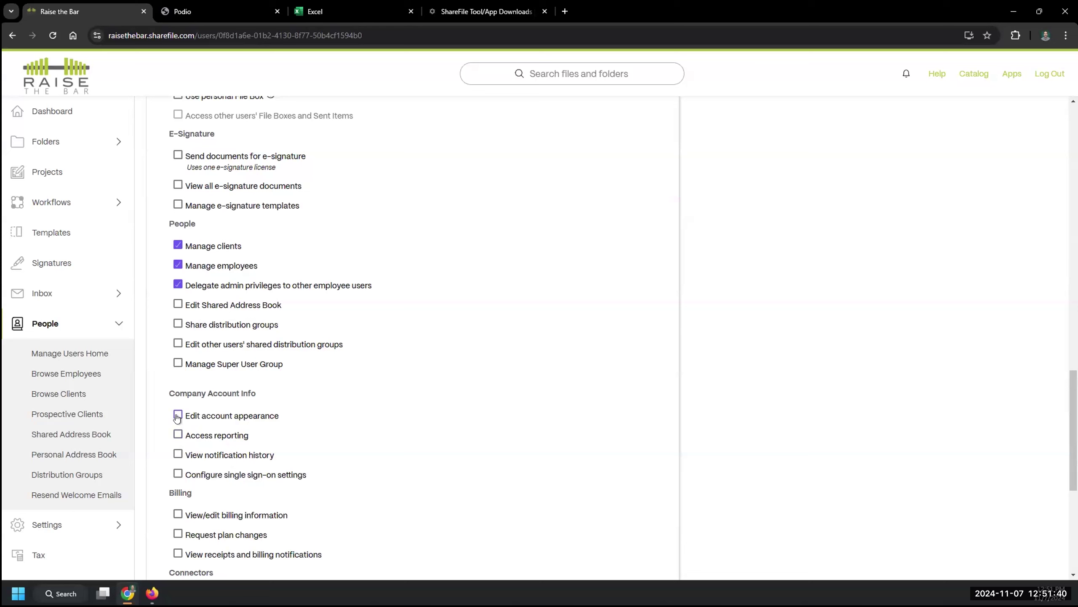
{"action": "scroll", "coordinate": [178, 417], "scroll_direction": "down", "scroll_amount": 4}
{"action": "scroll", "coordinate": [183, 441], "scroll_direction": "down", "scroll_amount": 3}
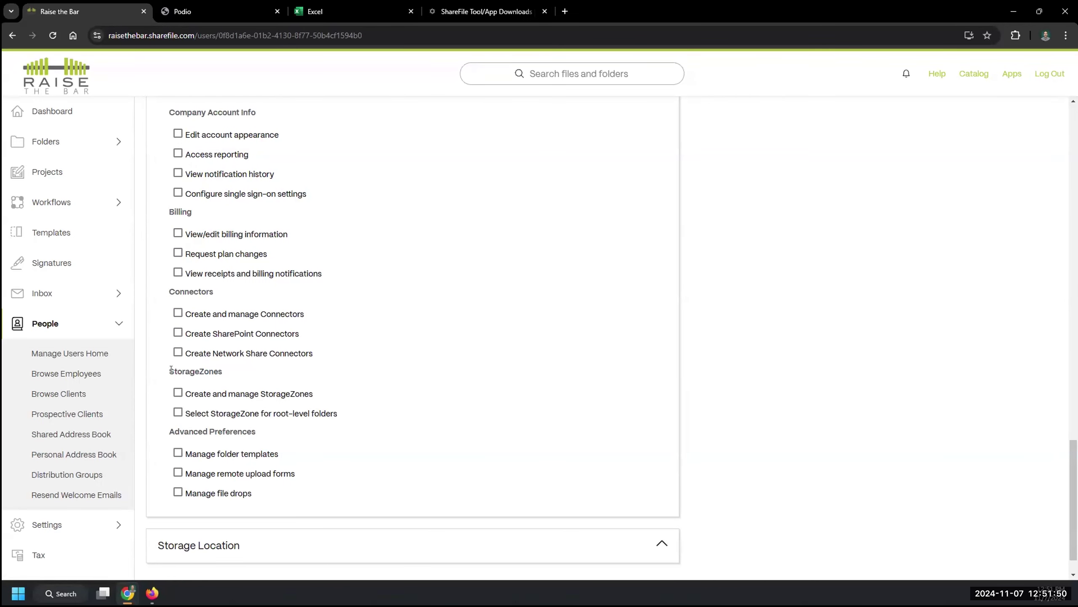
Step: Return to Admin Settings and review the File Settings in Advanced Preferences, including Versioning and Watermark
{"action": "left_click", "coordinate": [51, 525]}
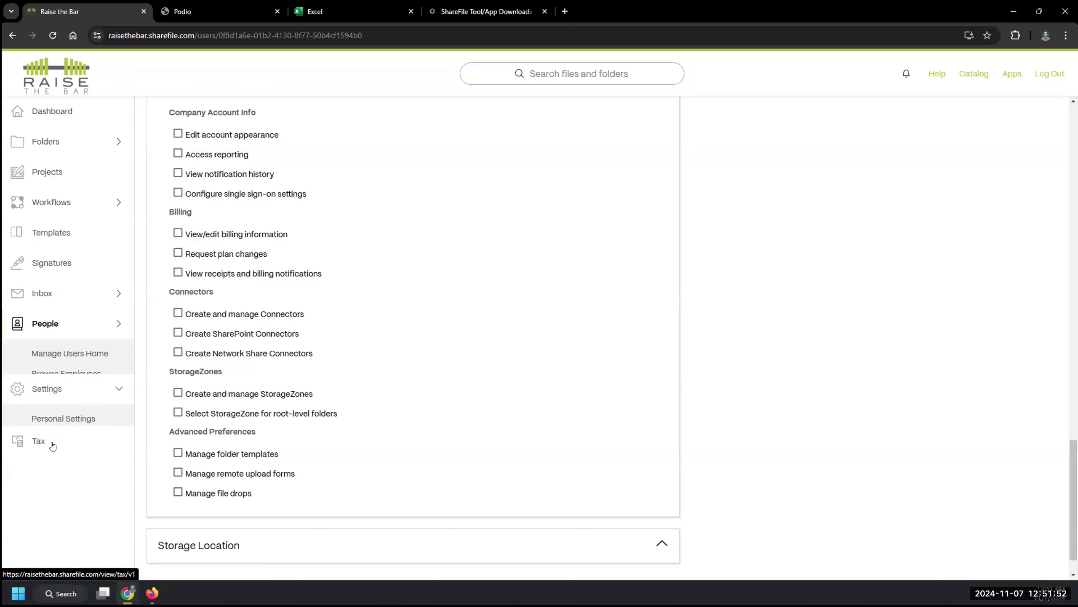
{"action": "left_click", "coordinate": [57, 404]}
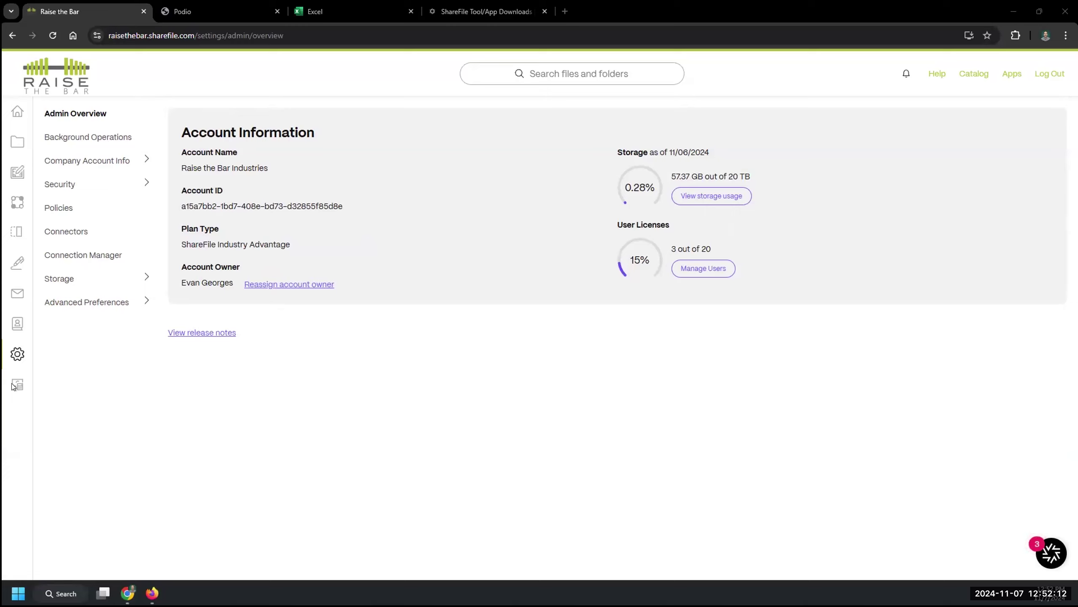
{"action": "left_click", "coordinate": [97, 301]}
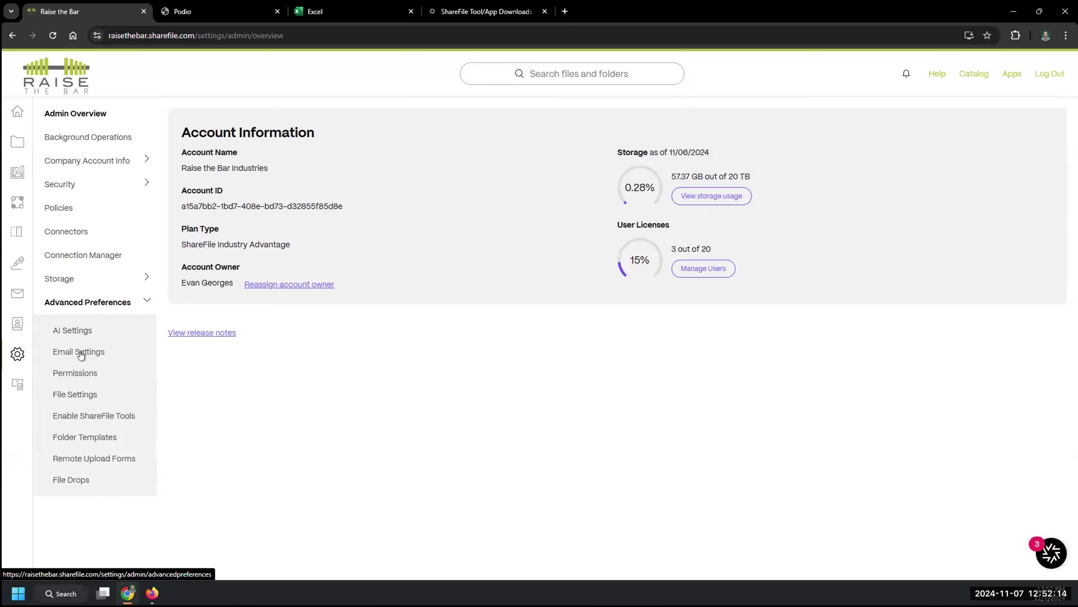
{"action": "left_click", "coordinate": [74, 394]}
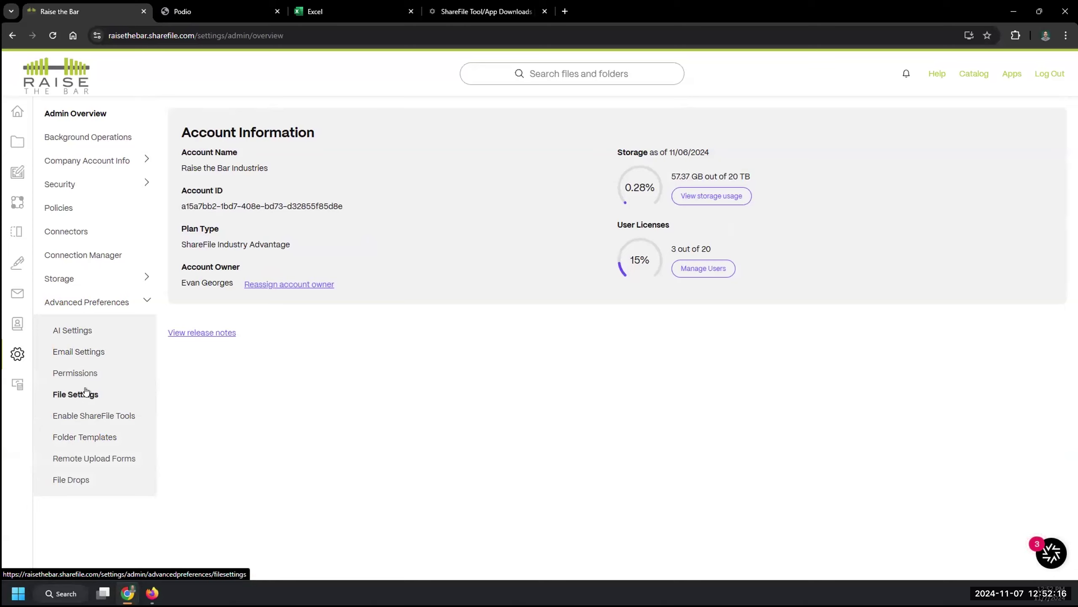
{"action": "scroll", "coordinate": [404, 343], "scroll_direction": "down", "scroll_amount": 10}
{"action": "scroll", "coordinate": [404, 347], "scroll_direction": "down", "scroll_amount": 15}
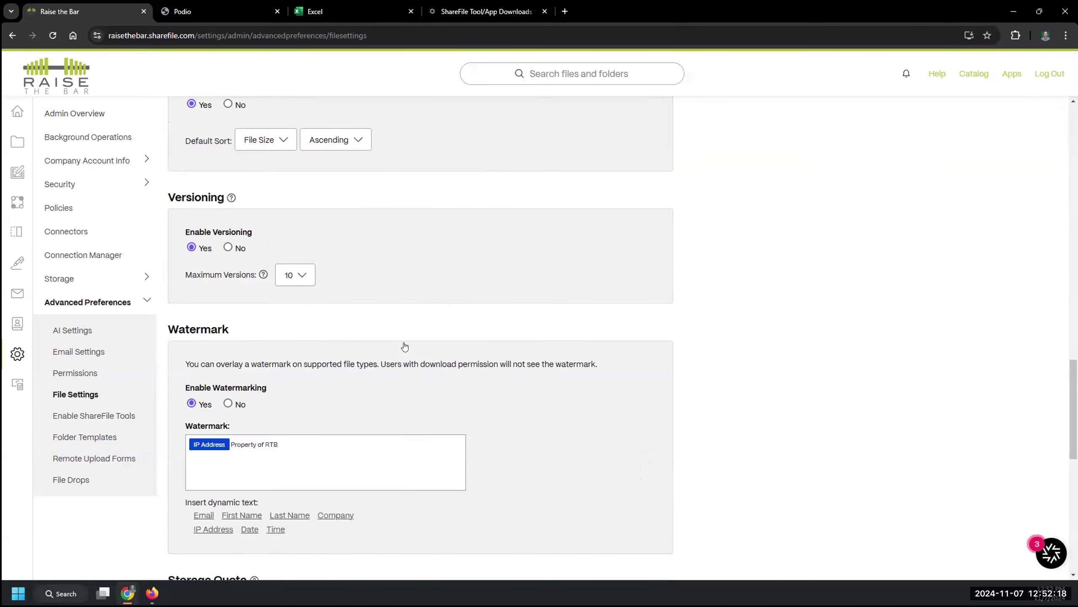
Step: Review the Security Alert Settings, including the alert recipients and the alternate contacts section
{"action": "left_click", "coordinate": [72, 187]}
{"action": "left_click", "coordinate": [76, 276]}
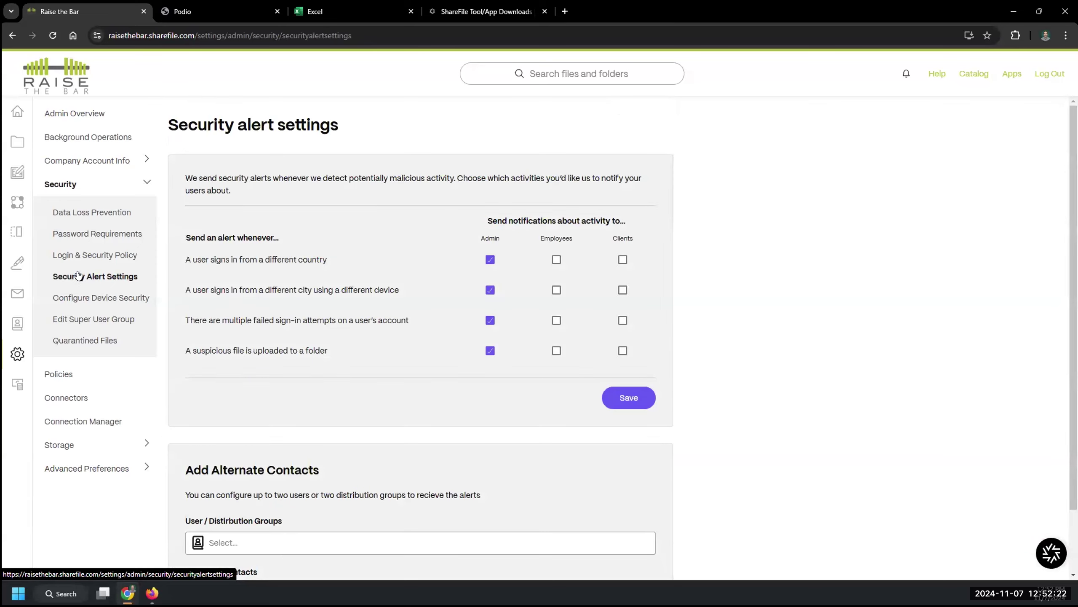
{"action": "scroll", "coordinate": [321, 330], "scroll_direction": "down", "scroll_amount": 2}
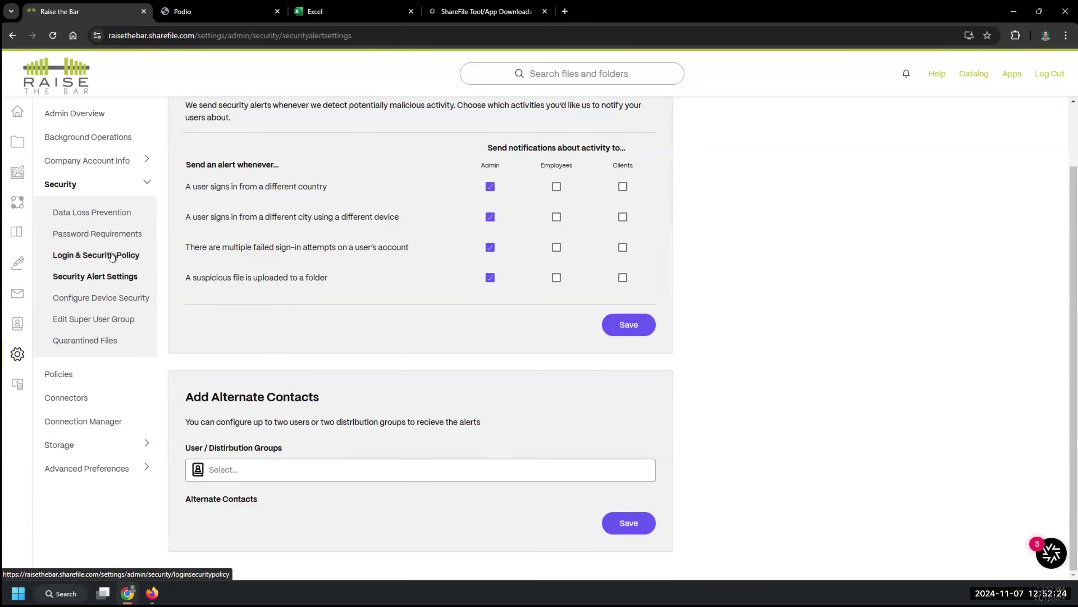
Step: Examine the Login & Security Policy page's account lock-out, Terms and Conditions, IP restrictions and Authentication sections
{"action": "left_click", "coordinate": [94, 255]}
{"action": "scroll", "coordinate": [432, 307], "scroll_direction": "down", "scroll_amount": 7}
{"action": "scroll", "coordinate": [432, 307], "scroll_direction": "down", "scroll_amount": 12}
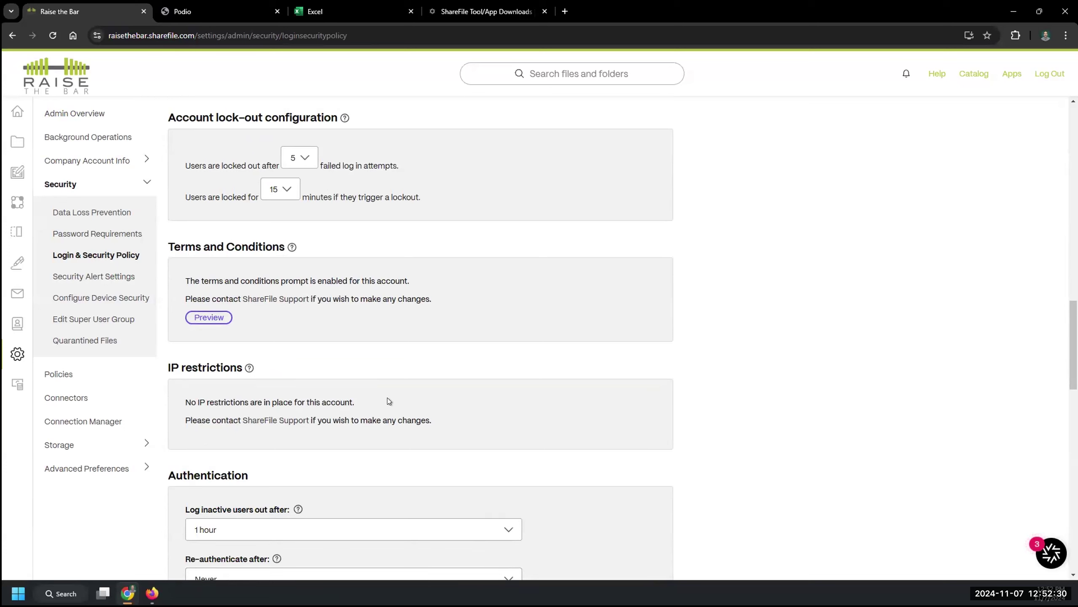
{"action": "left_click_drag", "start_coordinate": [257, 372], "coordinate": [255, 370]}
{"action": "left_click", "coordinate": [375, 373]}
{"action": "mouse_move", "coordinate": [291, 247]}
{"action": "scroll", "coordinate": [277, 303], "scroll_direction": "down", "scroll_amount": 3}
{"action": "scroll", "coordinate": [277, 303], "scroll_direction": "up", "scroll_amount": 1}
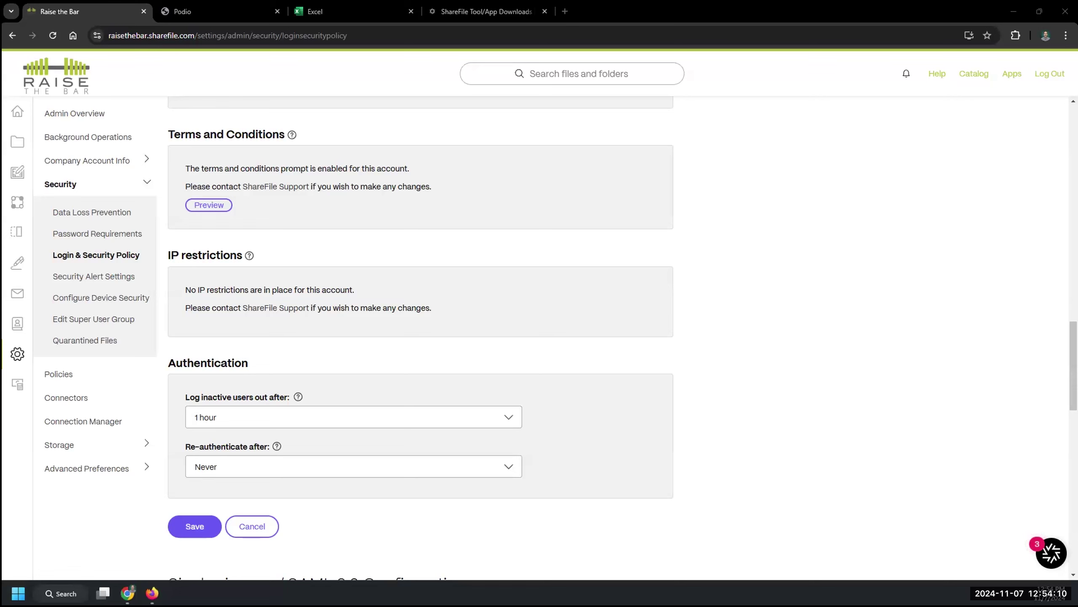
Step: Return to the Admin Overview, open the Resource Center and view its Get Started topics
{"action": "left_click", "coordinate": [79, 113]}
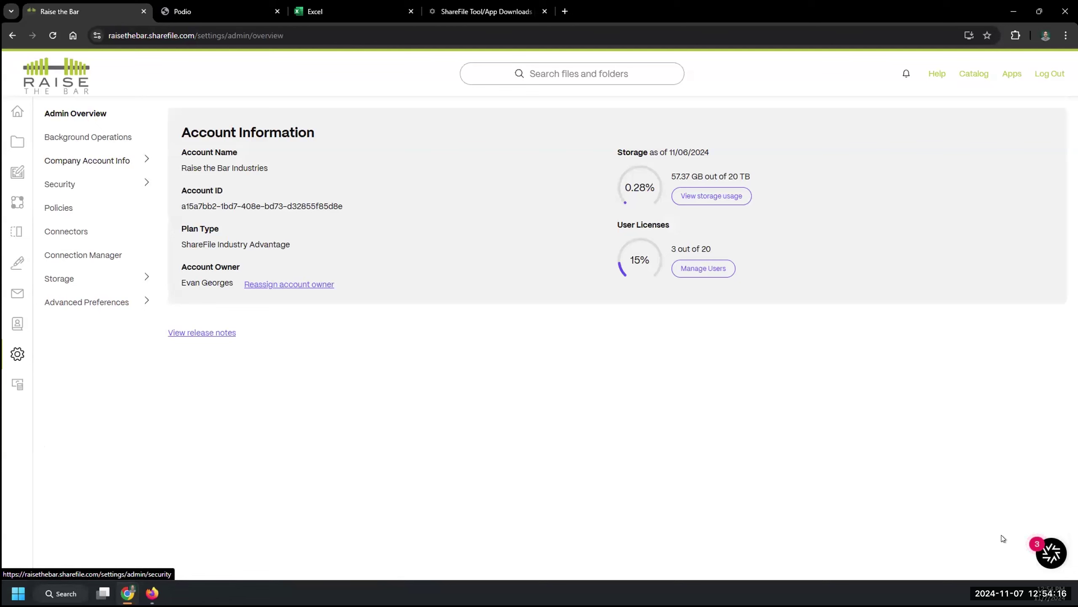
{"action": "left_click", "coordinate": [1048, 553]}
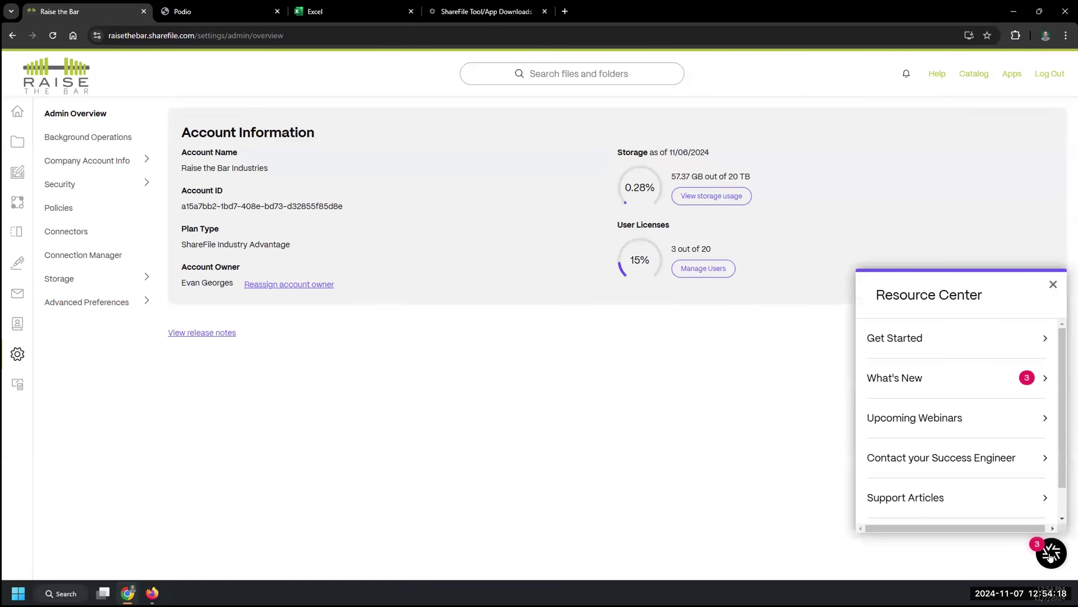
{"action": "left_click", "coordinate": [892, 338]}
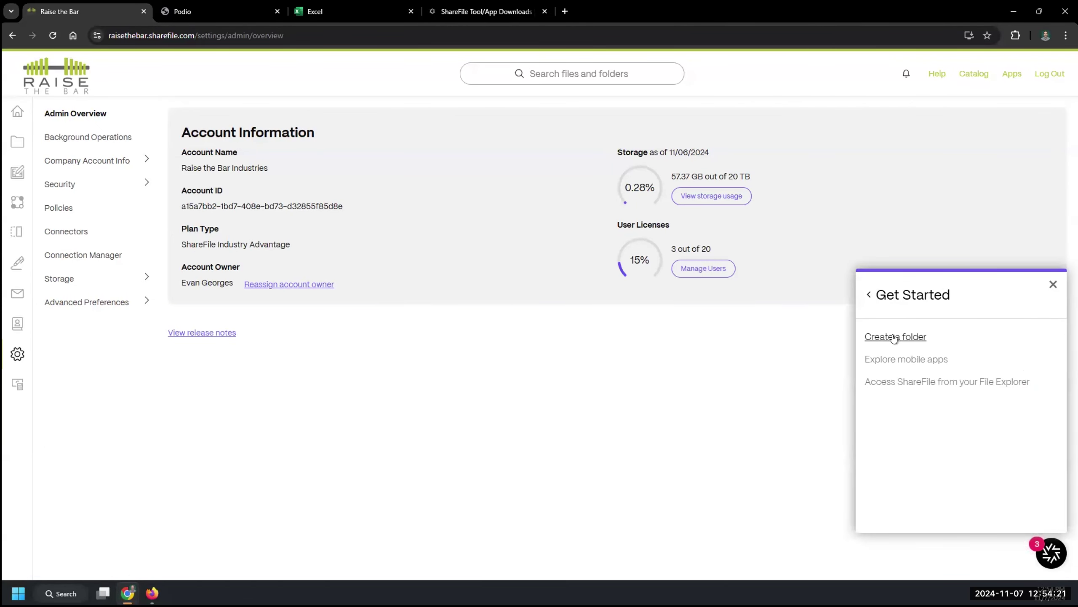
{"action": "left_click", "coordinate": [868, 294]}
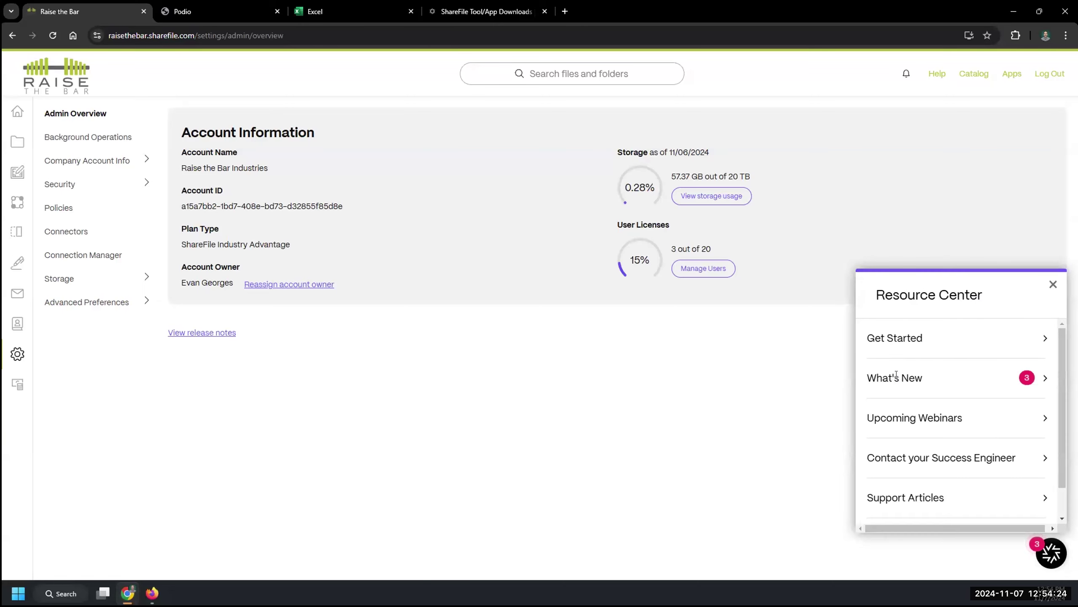
Step: Browse the What's New announcements in the Resource Center and return to its main list
{"action": "left_click", "coordinate": [896, 375]}
{"action": "scroll", "coordinate": [939, 425], "scroll_direction": "down", "scroll_amount": 2}
{"action": "scroll", "coordinate": [939, 428], "scroll_direction": "down", "scroll_amount": 3}
{"action": "scroll", "coordinate": [939, 428], "scroll_direction": "up", "scroll_amount": 4}
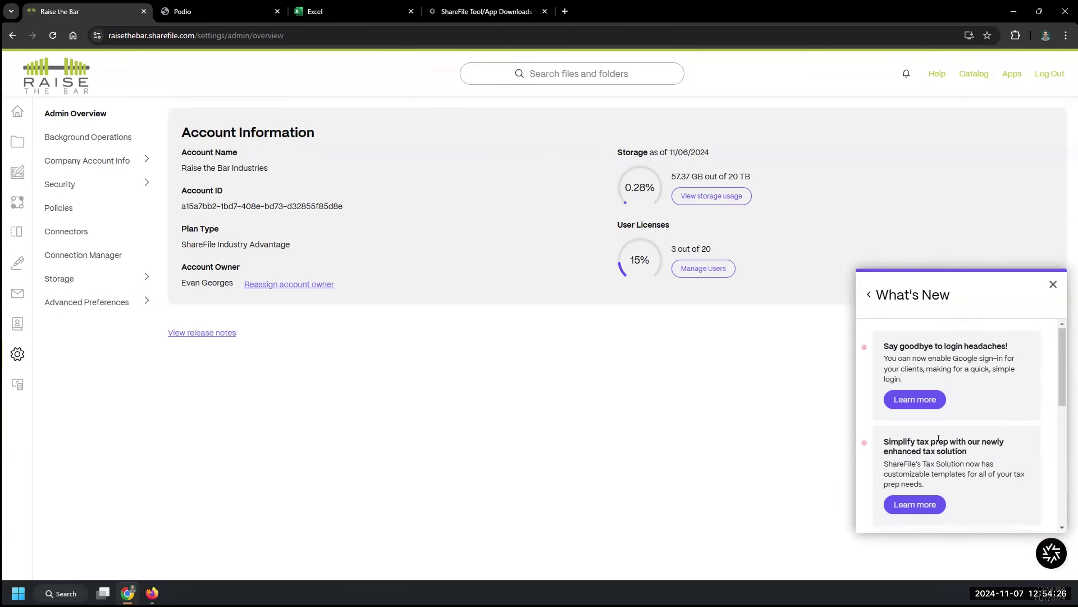
{"action": "scroll", "coordinate": [938, 438], "scroll_direction": "down", "scroll_amount": 1}
{"action": "scroll", "coordinate": [939, 438], "scroll_direction": "down", "scroll_amount": 3}
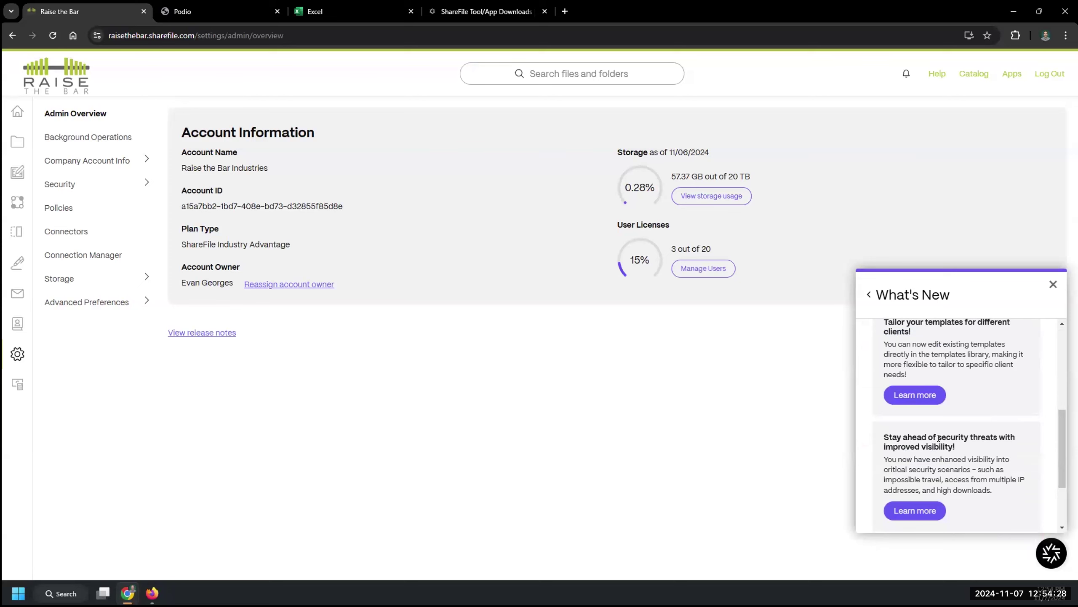
{"action": "scroll", "coordinate": [939, 438], "scroll_direction": "up", "scroll_amount": 3}
{"action": "left_click", "coordinate": [869, 294]}
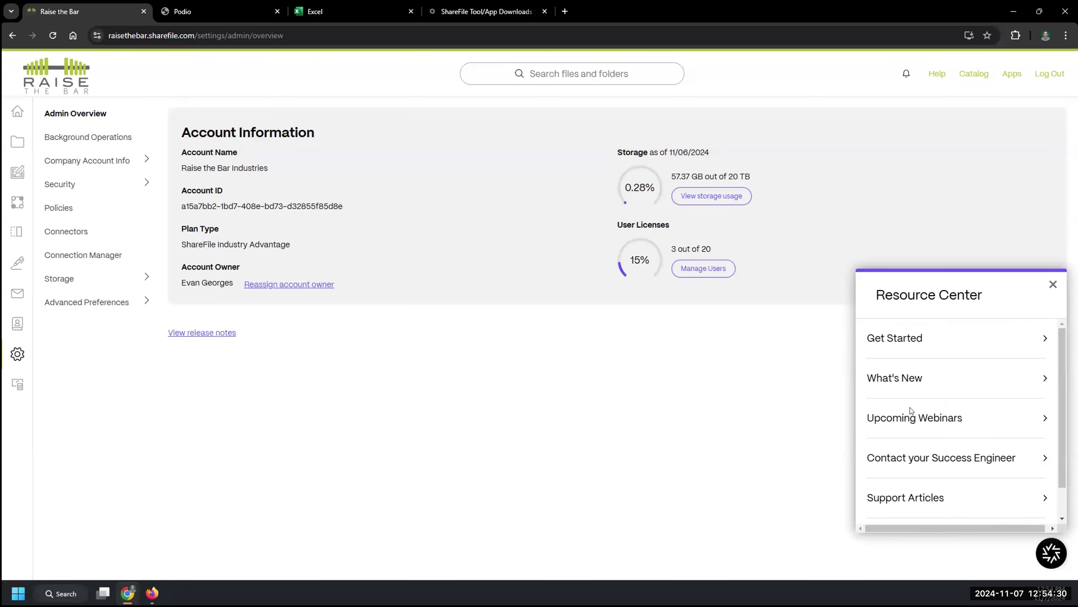
Step: View the Resource Center's Upcoming Webinars and browse its How-to Videos, returning to the main list
{"action": "left_click", "coordinate": [910, 417]}
{"action": "left_click", "coordinate": [868, 294]}
{"action": "scroll", "coordinate": [891, 424], "scroll_direction": "down", "scroll_amount": 1}
{"action": "left_click", "coordinate": [892, 502]}
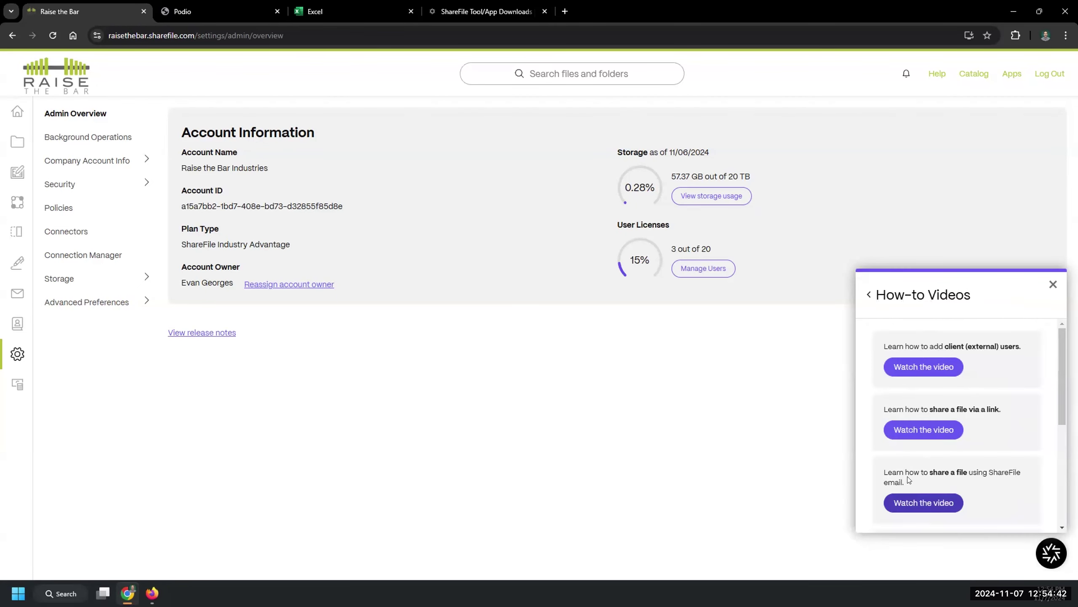
{"action": "scroll", "coordinate": [928, 423], "scroll_direction": "down", "scroll_amount": 4}
{"action": "scroll", "coordinate": [928, 423], "scroll_direction": "up", "scroll_amount": 4}
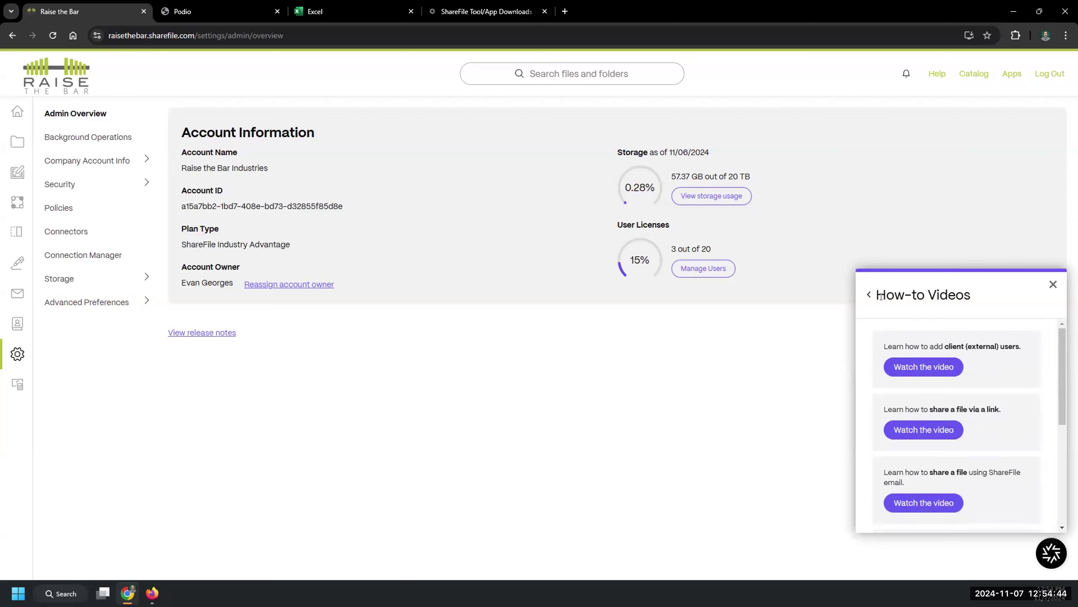
{"action": "left_click", "coordinate": [869, 295]}
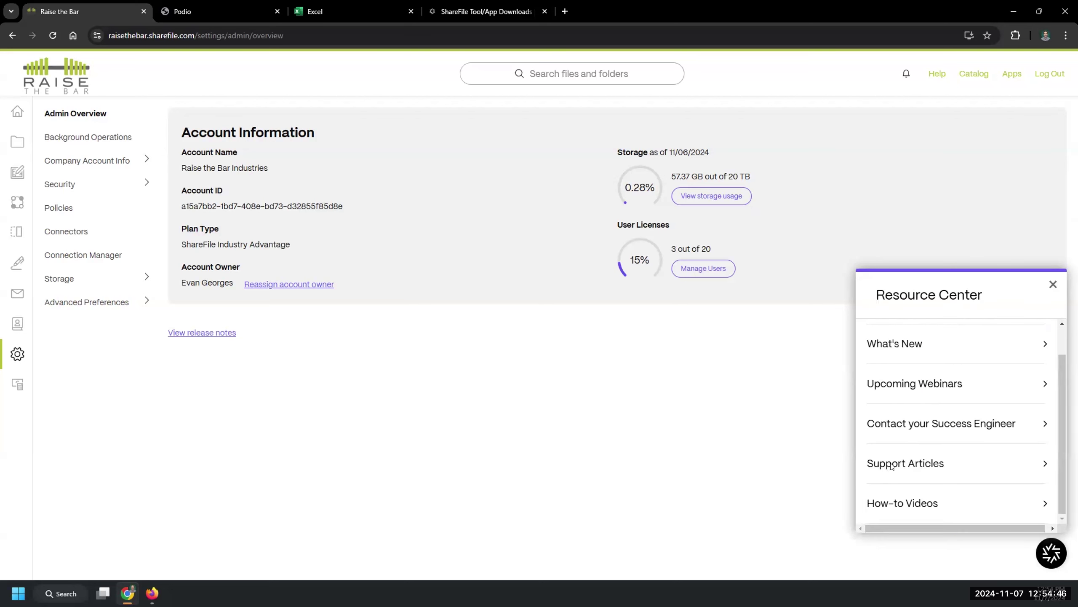
Step: Review the Contact your Success Engineer page and close the Resource Center
{"action": "left_click", "coordinate": [904, 423]}
{"action": "scroll", "coordinate": [906, 404], "scroll_direction": "down", "scroll_amount": 5}
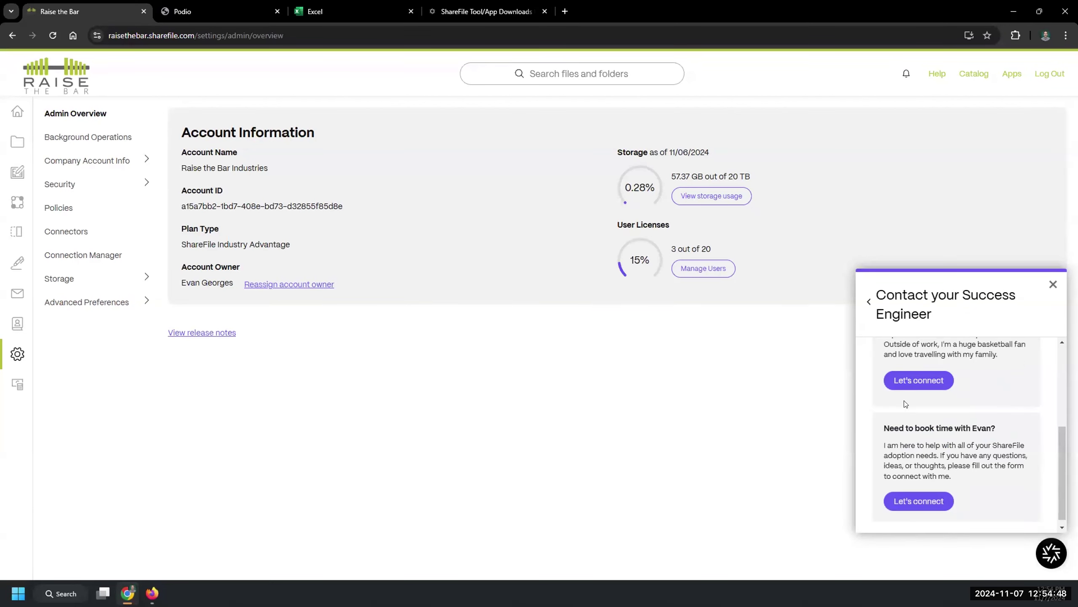
{"action": "scroll", "coordinate": [906, 403], "scroll_direction": "up", "scroll_amount": 3}
{"action": "scroll", "coordinate": [908, 397], "scroll_direction": "up", "scroll_amount": 2}
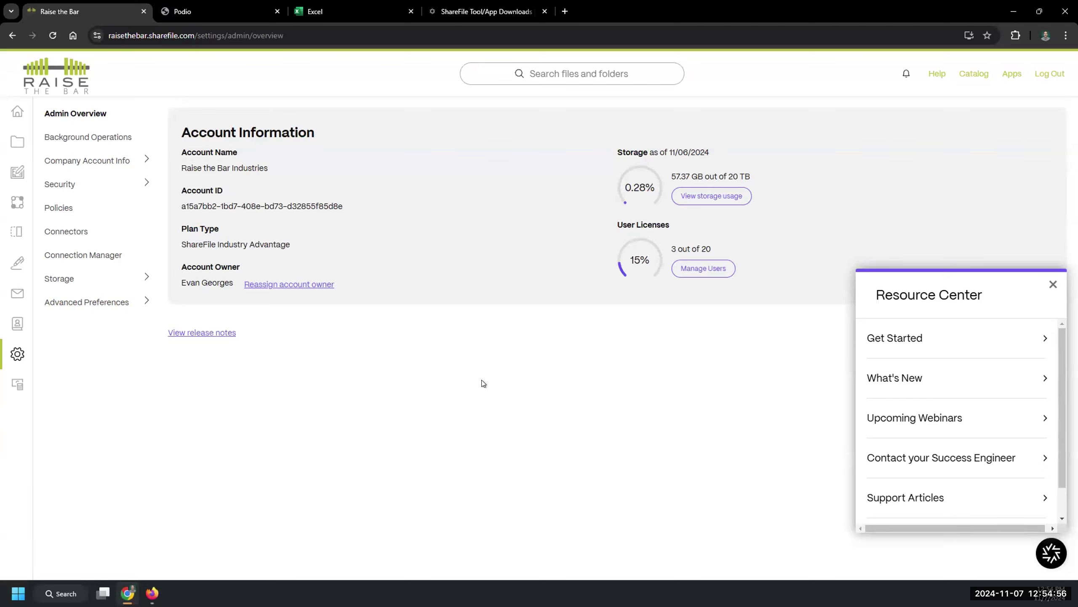
{"action": "left_click", "coordinate": [1053, 284]}
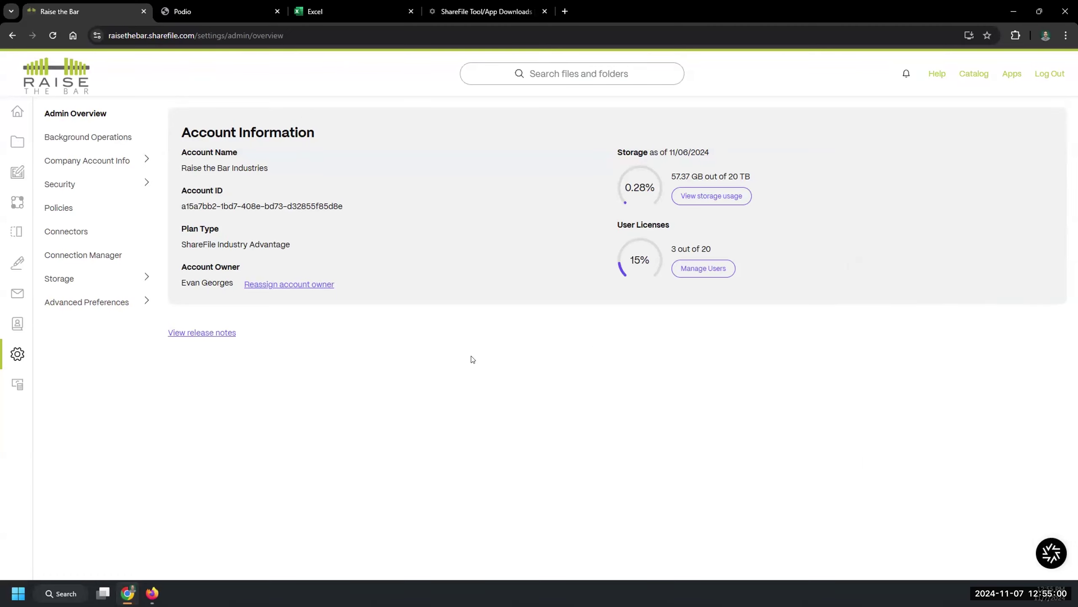